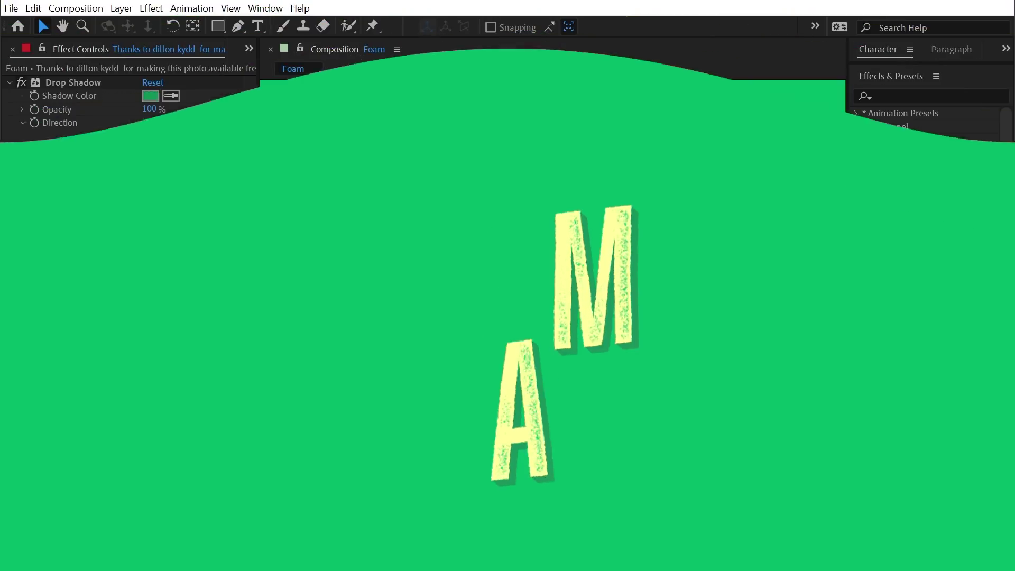
Create a new black 1920×1080 solid layer named Foam through Layer > New > Solid.
scroll(880, 352, "down", 5)
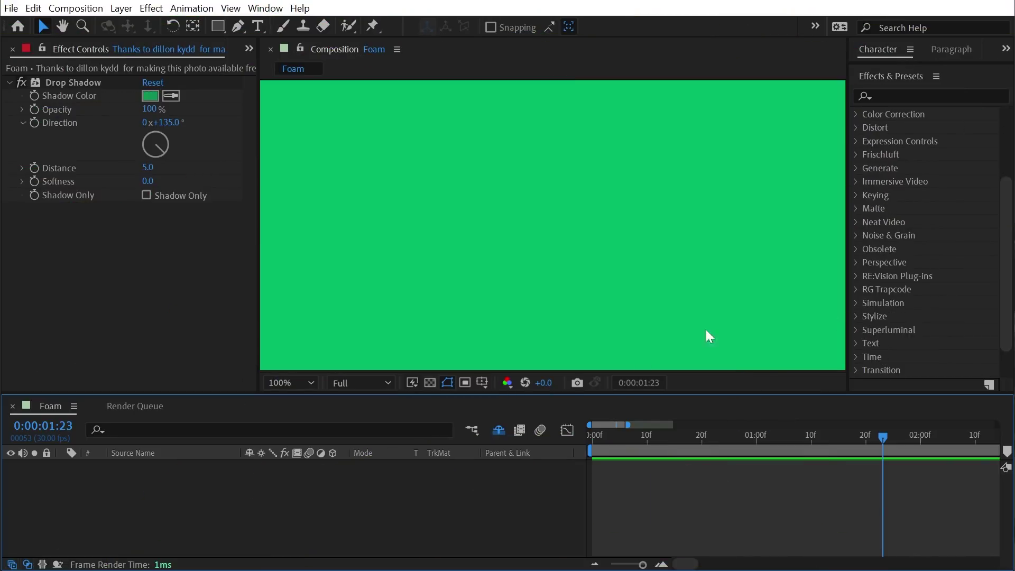
left_click(121, 9)
mouse_move(140, 27)
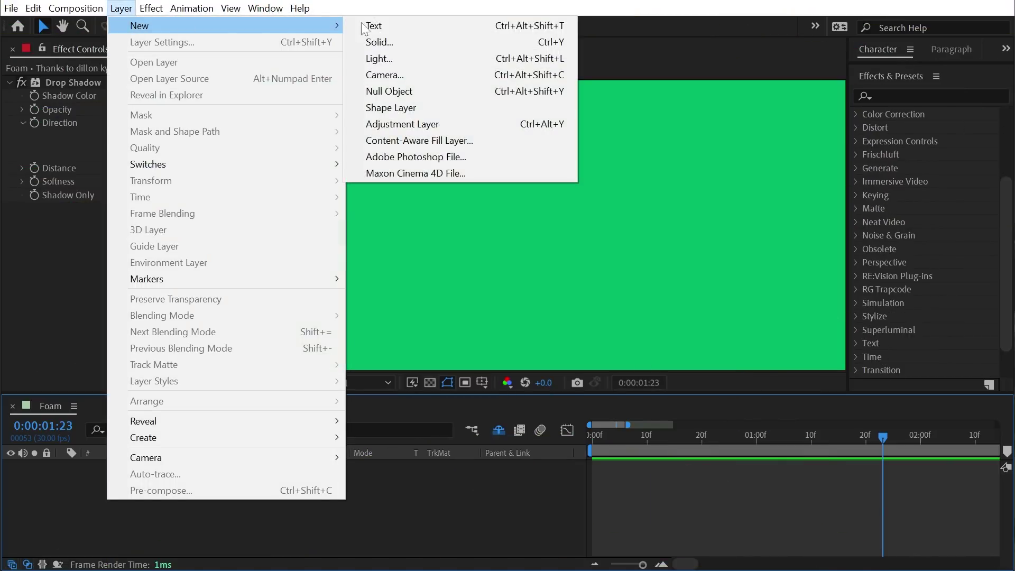
left_click(408, 42)
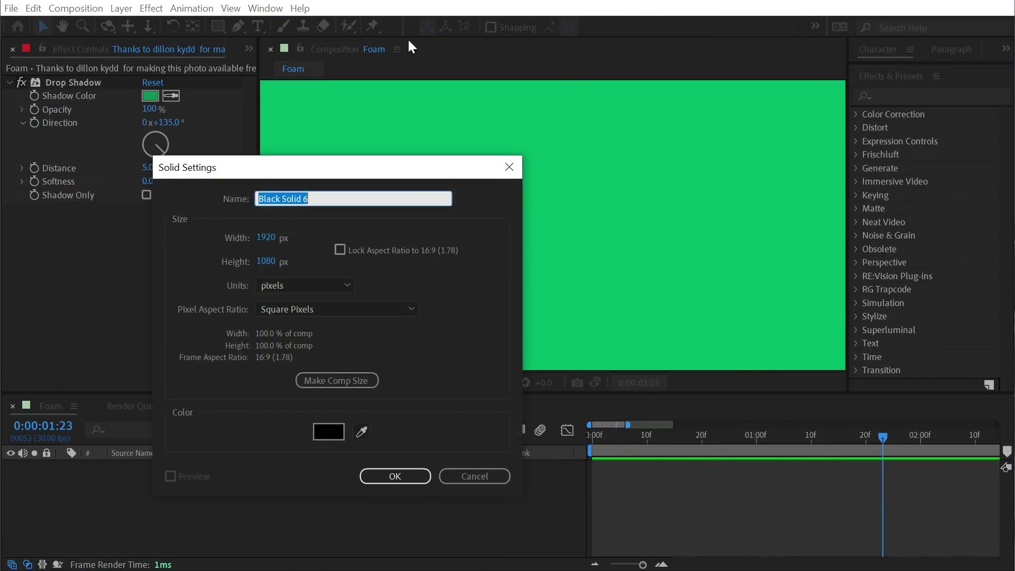
type("Foam")
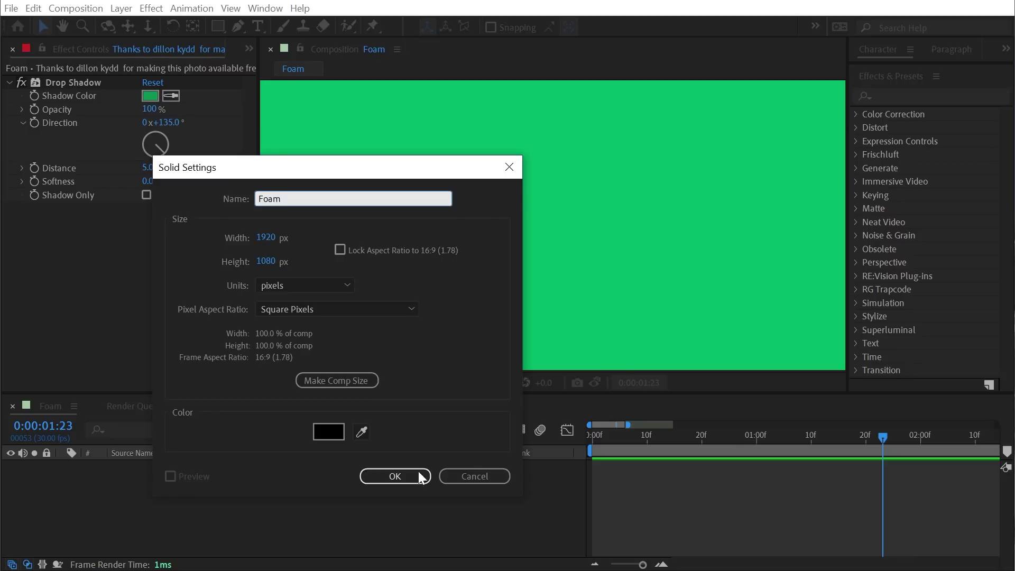
left_click(417, 475)
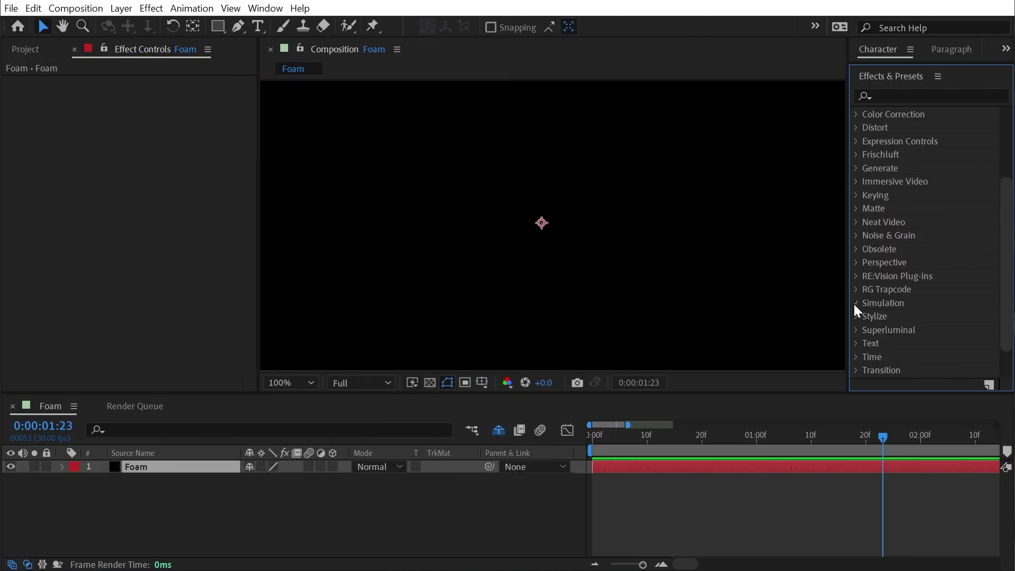
Apply the Simulation > Foam effect to the Foam layer and fit the comp in the viewer.
left_click(855, 304)
double_click(901, 332)
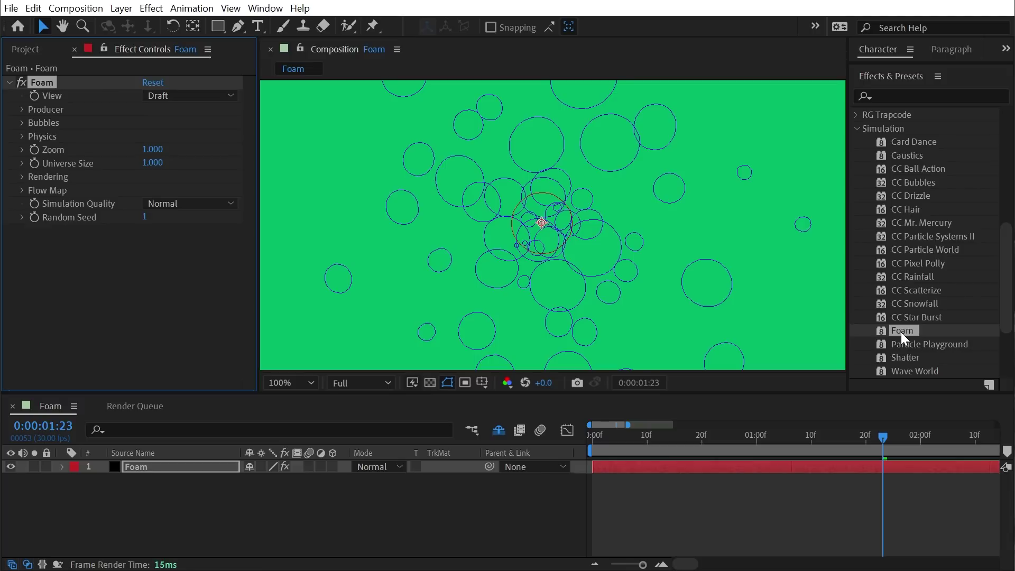
left_click(299, 382)
left_click(305, 417)
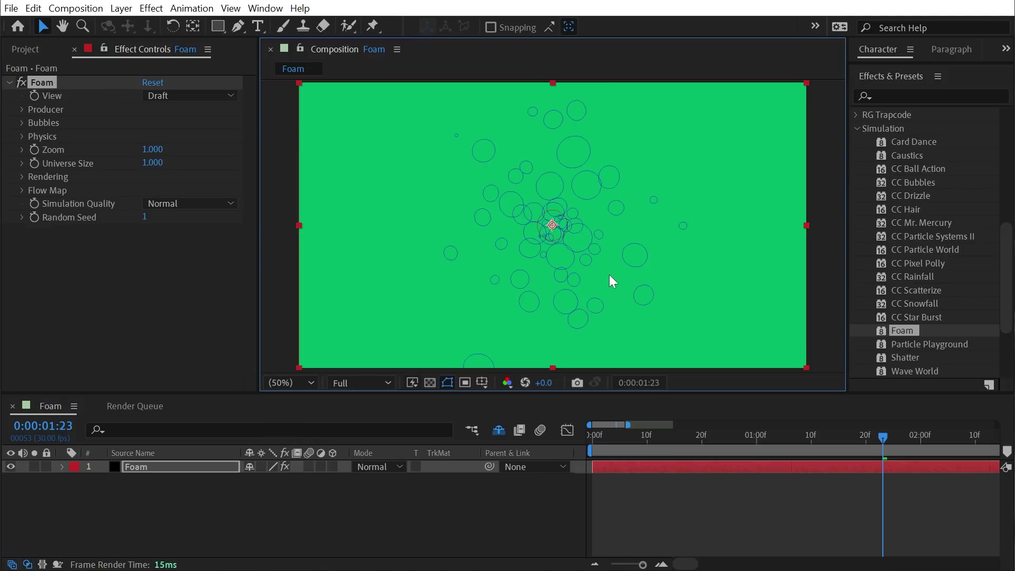
Preview and scrub through the draft foam animation to review the bubble motion.
key("space")
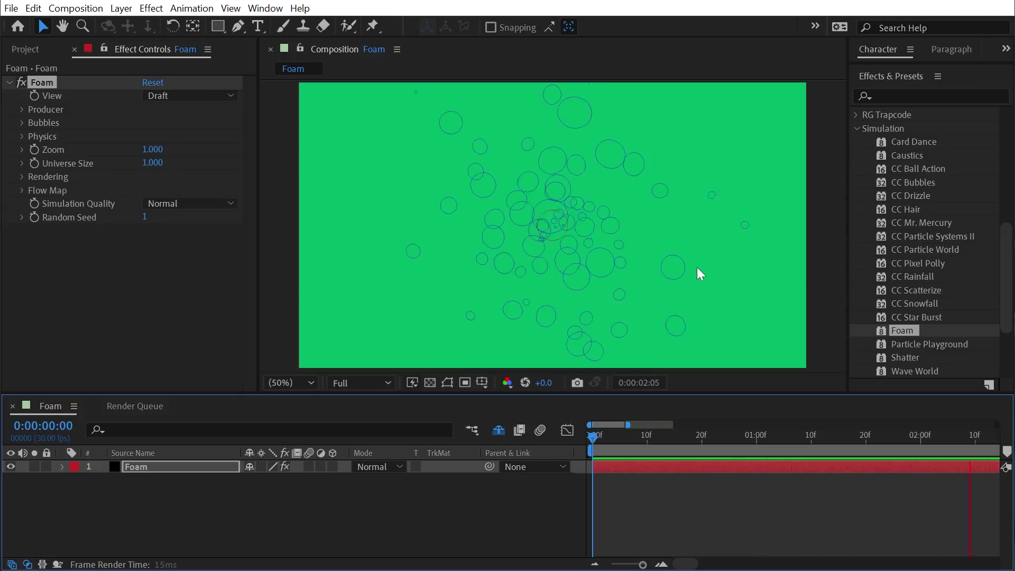
key("space")
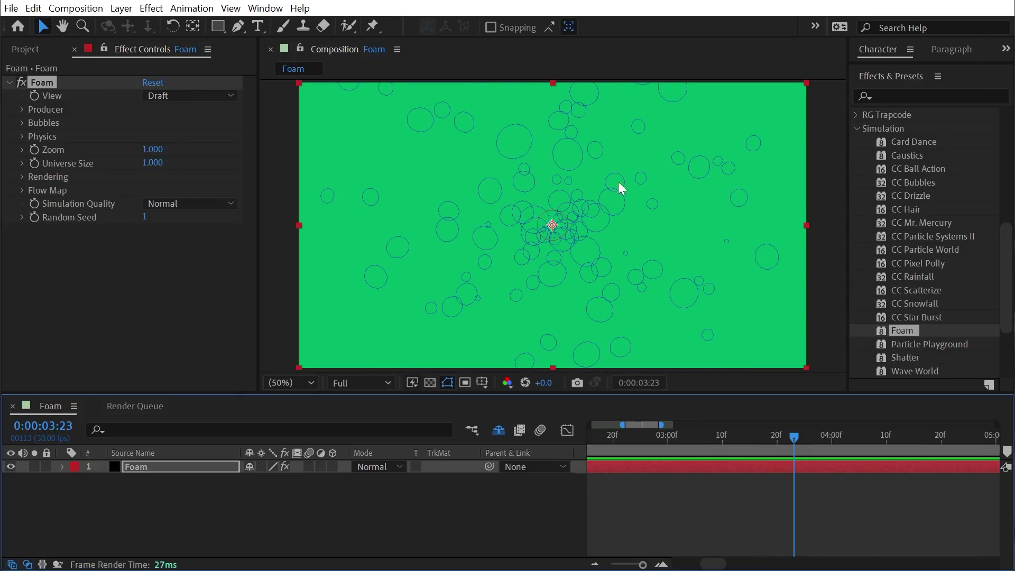
left_click_drag(779, 430, 712, 434)
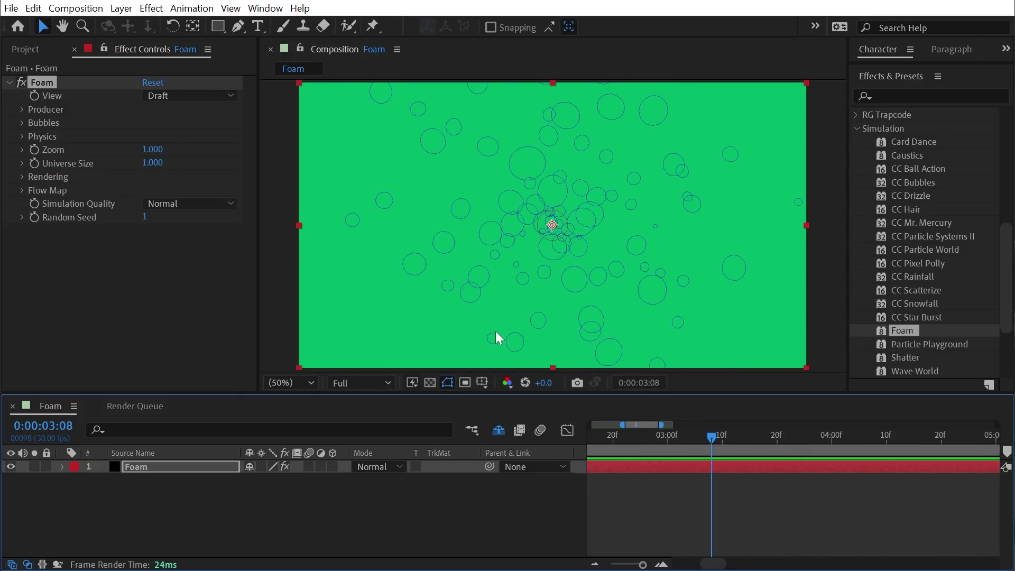
scroll(540, 263, "up", 1)
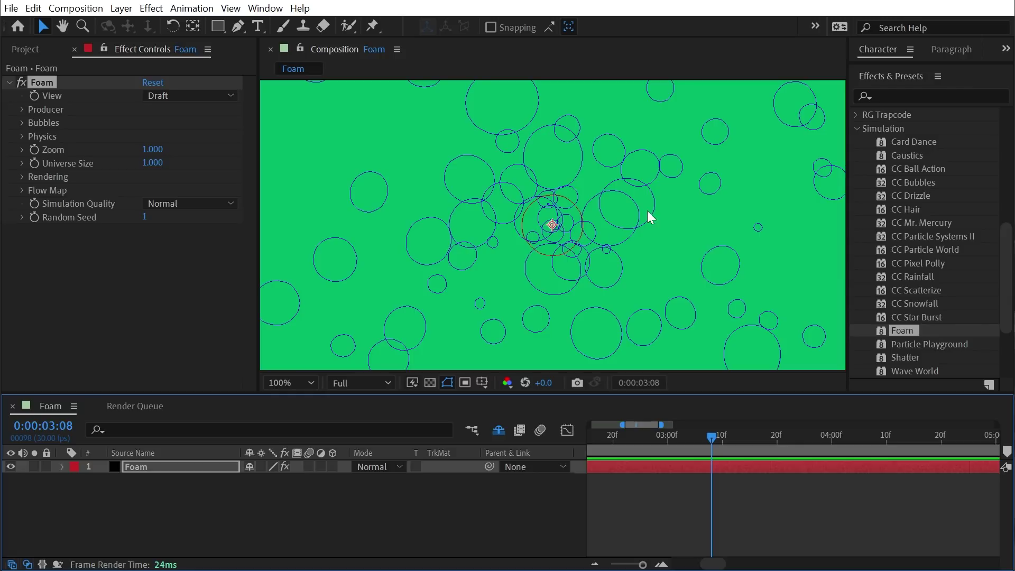
left_click_drag(712, 439, 755, 436)
left_click_drag(708, 223, 676, 331)
left_click_drag(749, 442, 964, 416)
scroll(643, 229, "down", 2)
scroll(642, 229, "up", 1)
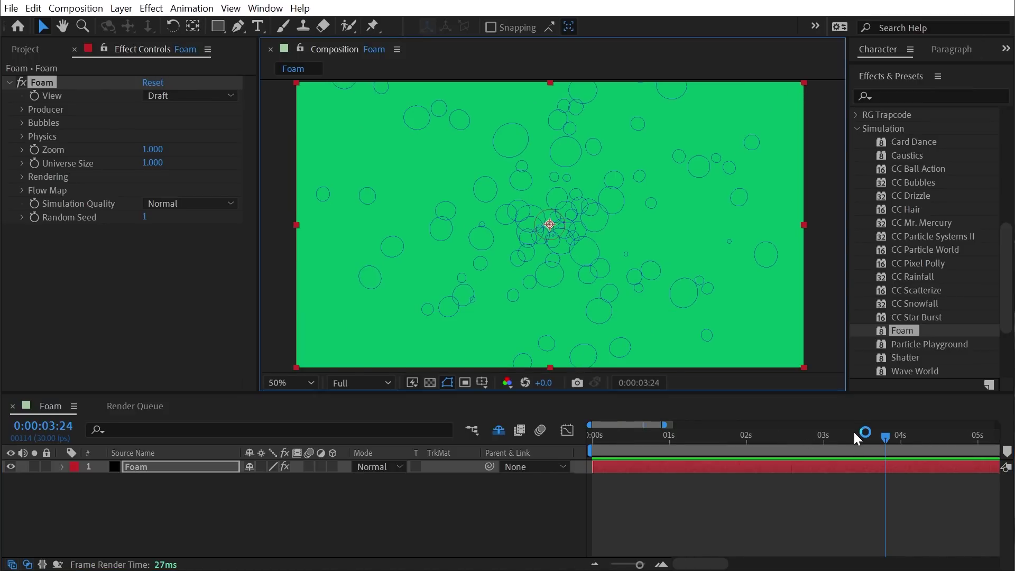
End the work area at about 4 seconds and preview the shortened range.
left_click(909, 435)
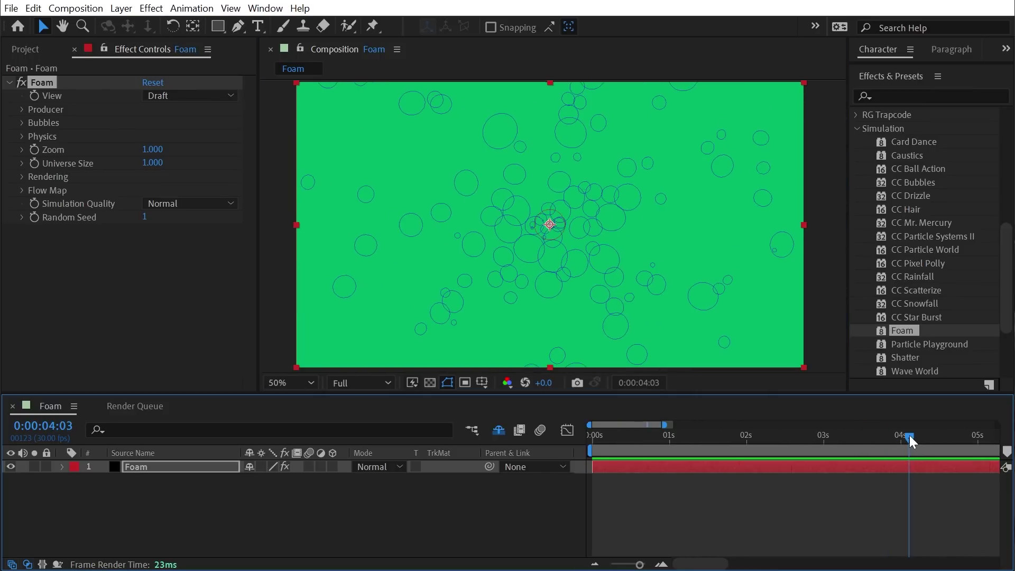
key("n")
key("space")
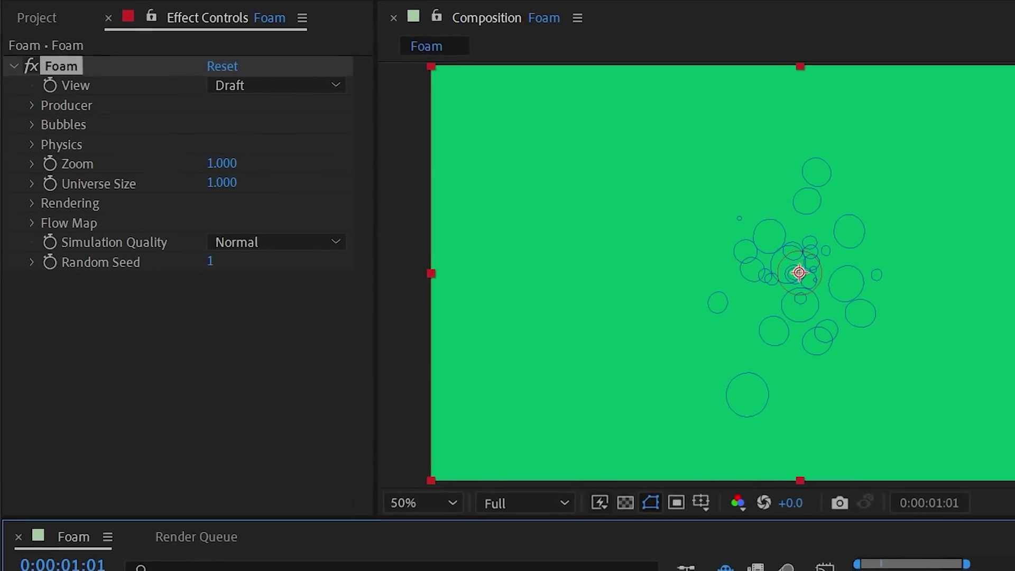
key("Home")
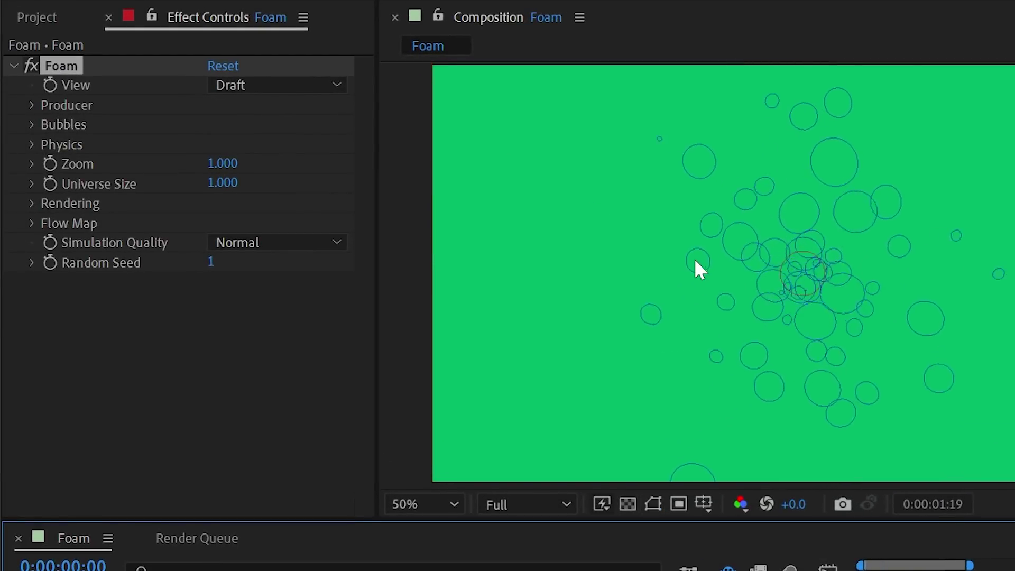
Switch Foam's View to Draft + Flow Map, then to Rendered.
key("space")
left_click_drag(1007, 570, 1004, 551)
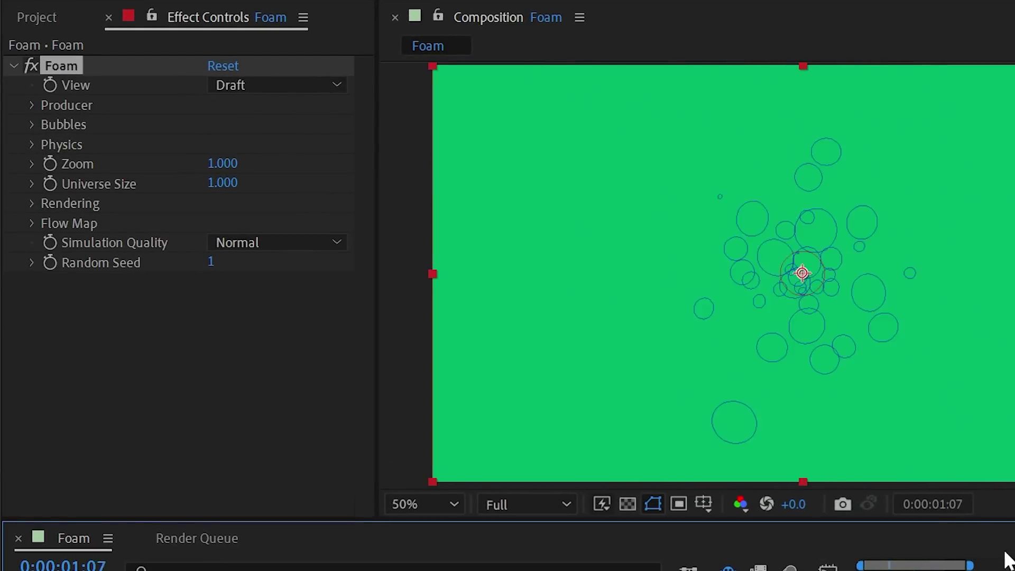
left_click(272, 86)
left_click(275, 136)
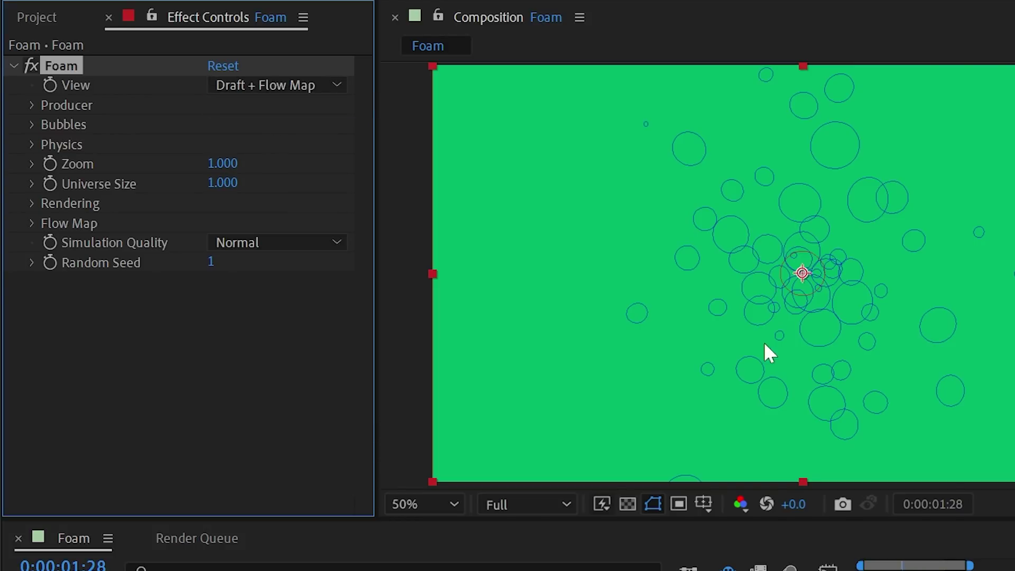
left_click(274, 94)
left_click(270, 158)
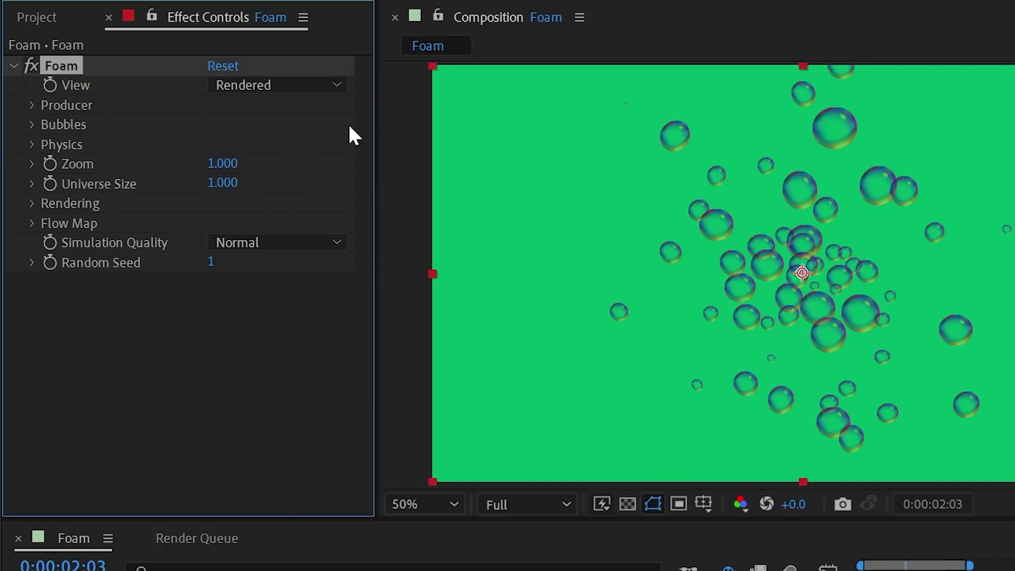
Inspect the rendered iridescent bubbles up close, then preview from the start.
scroll(799, 215, "up", 1)
left_click_drag(902, 139, 867, 429)
scroll(867, 429, "up", 1)
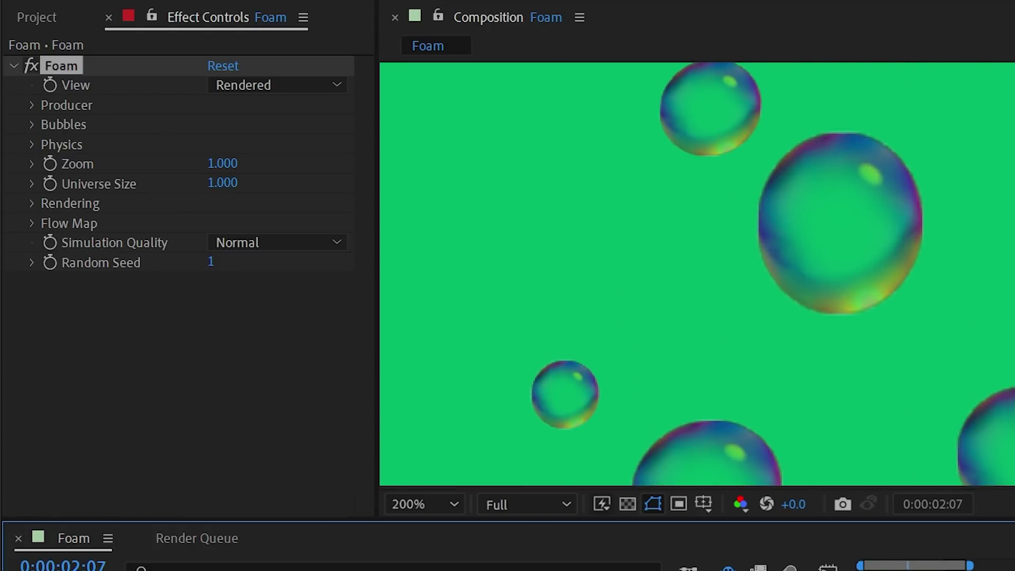
scroll(693, 258, "down", 4)
left_click_drag(861, 367, 879, 225)
left_click_drag(877, 570, 861, 569)
key("space")
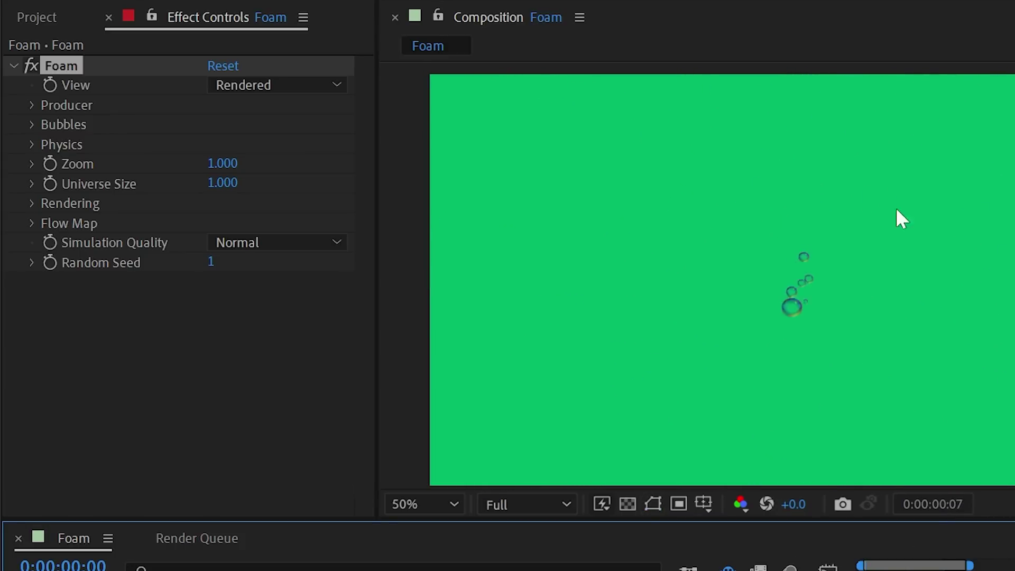
Test moving the Producer Point toward the left edge, then return it to the centre.
left_click(29, 110)
left_click(32, 105)
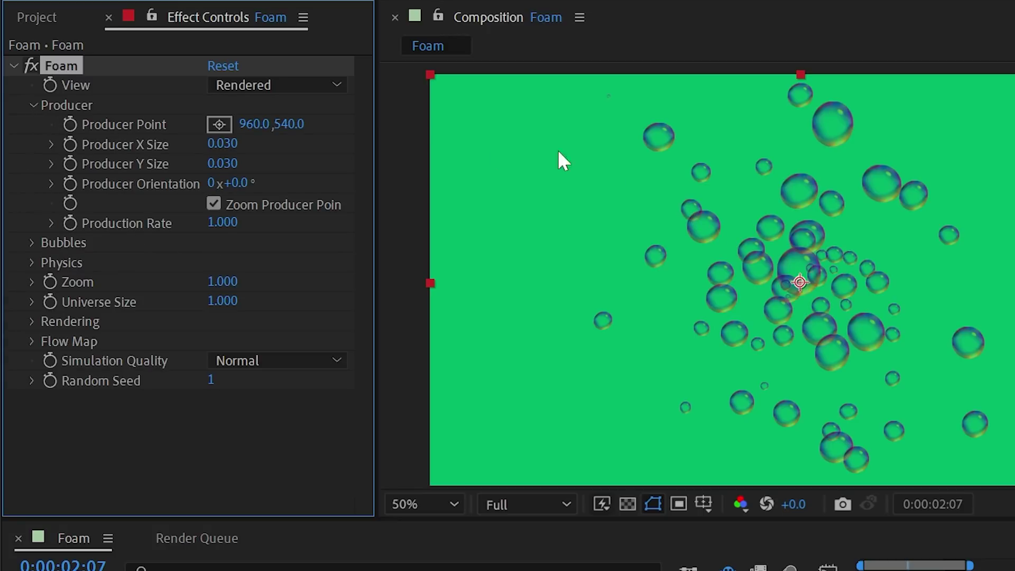
left_click_drag(800, 278, 431, 282)
key("space")
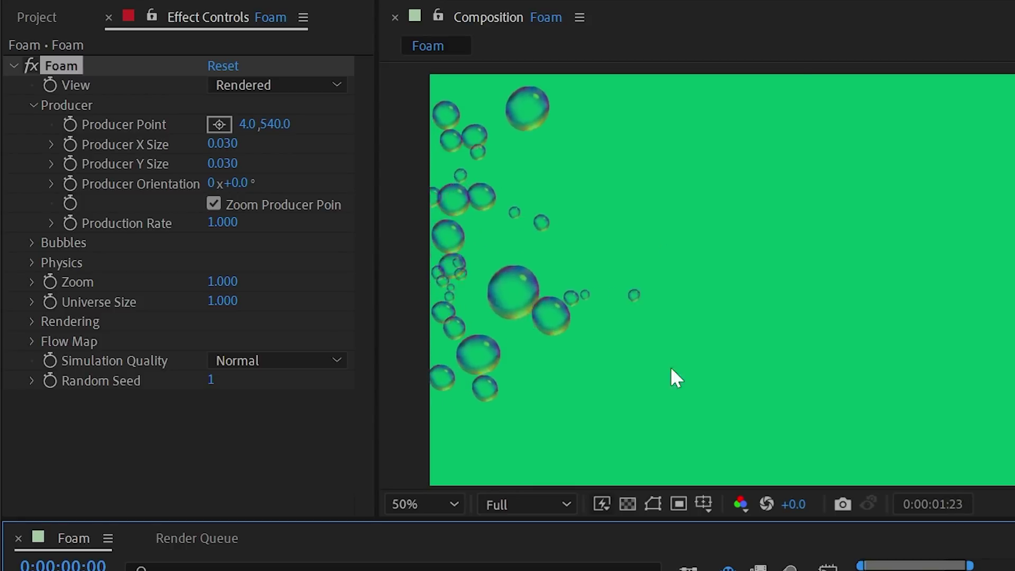
left_click_drag(769, 295, 798, 280)
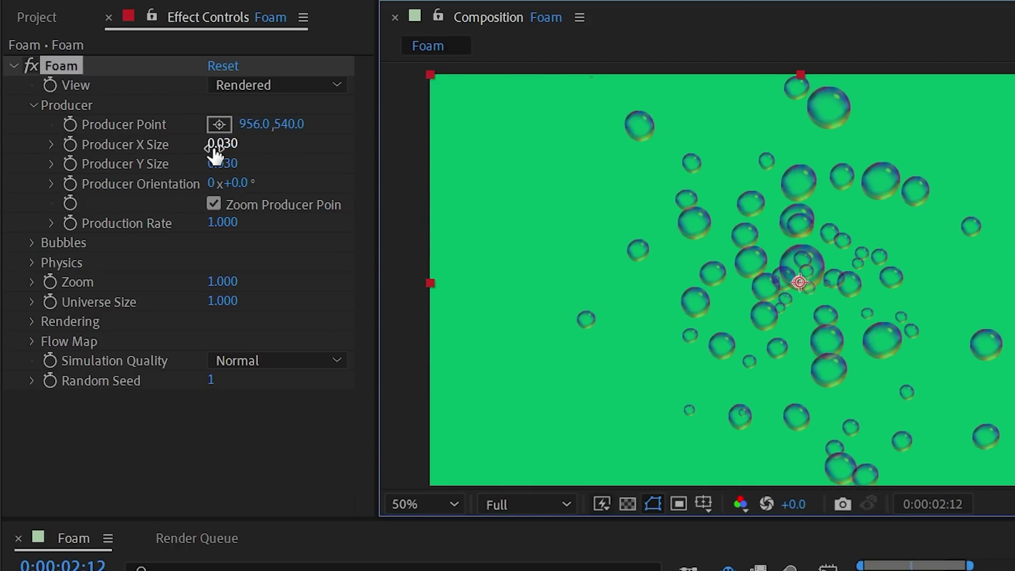
Set Producer X Size and Y Size both to 0.450.
left_click_drag(214, 153, 252, 150)
key("ctrl+z")
left_click_drag(873, 570, 860, 570)
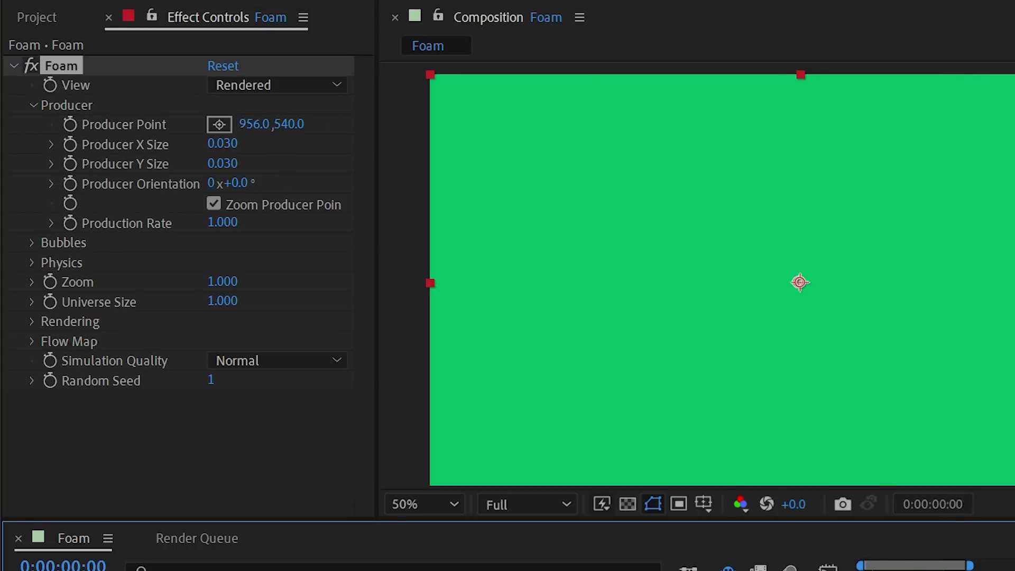
key("space")
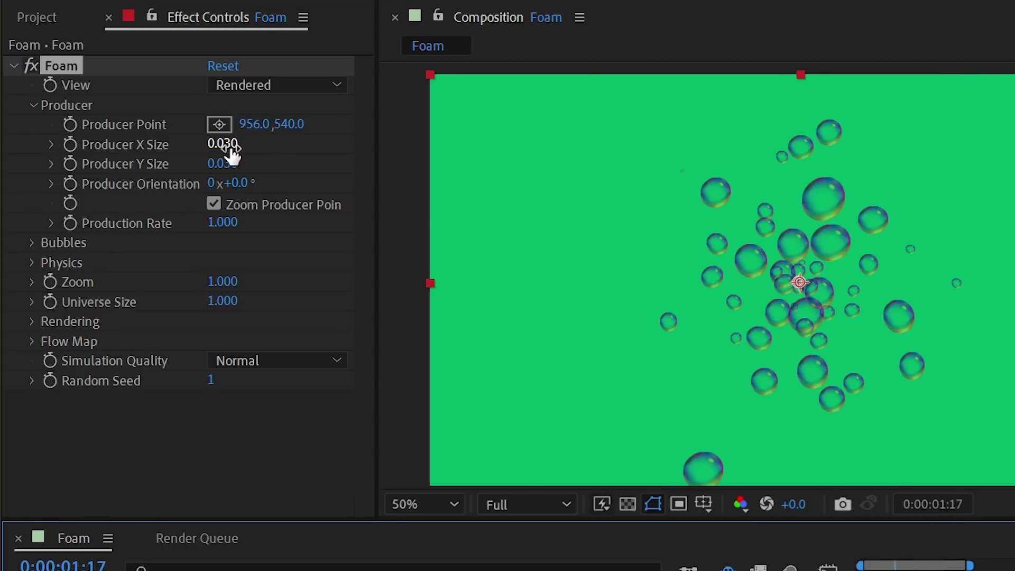
left_click_drag(231, 148, 926, 173)
mouse_move(643, 152)
left_mouse_down()
mouse_move(611, 177)
mouse_move(643, 159)
left_mouse_up()
left_click_drag(243, 164, 766, 164)
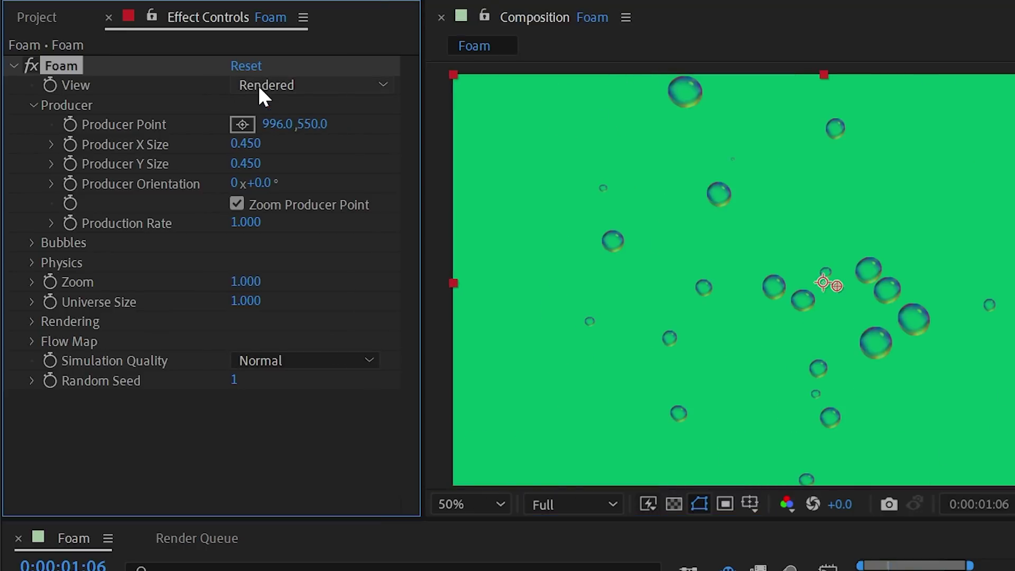
In Draft view, shape the producer to X Size 0.166, Y Size 0.012, Orientation +58°.
left_click(258, 85)
left_click(265, 107)
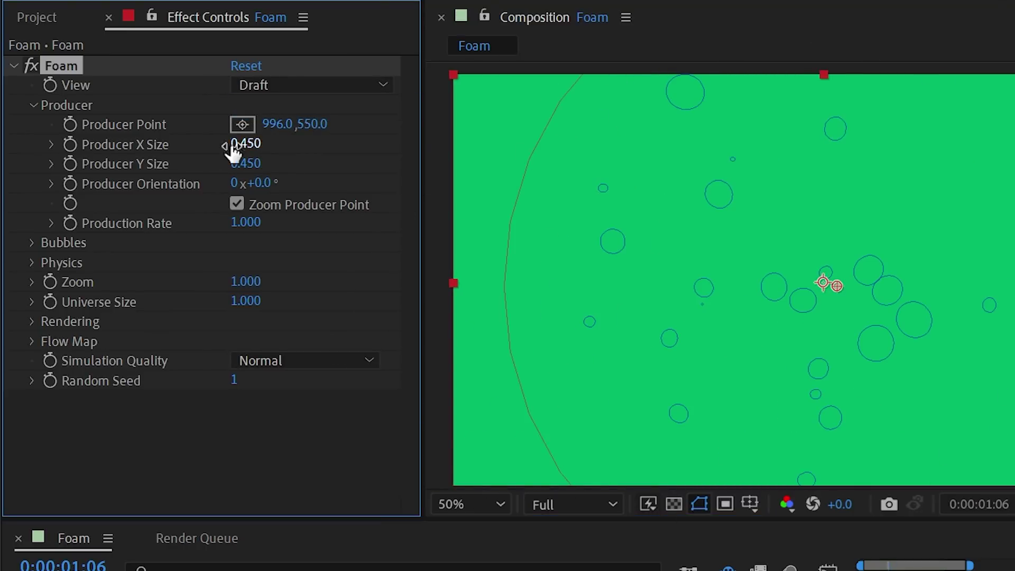
left_click_drag(251, 152, 21, 137)
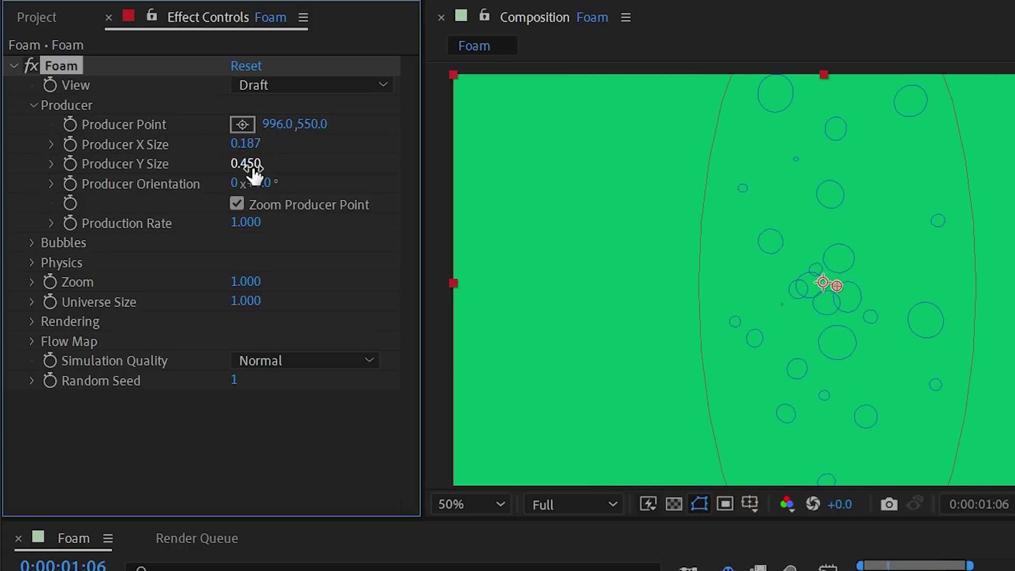
left_click_drag(246, 164, 28, 163)
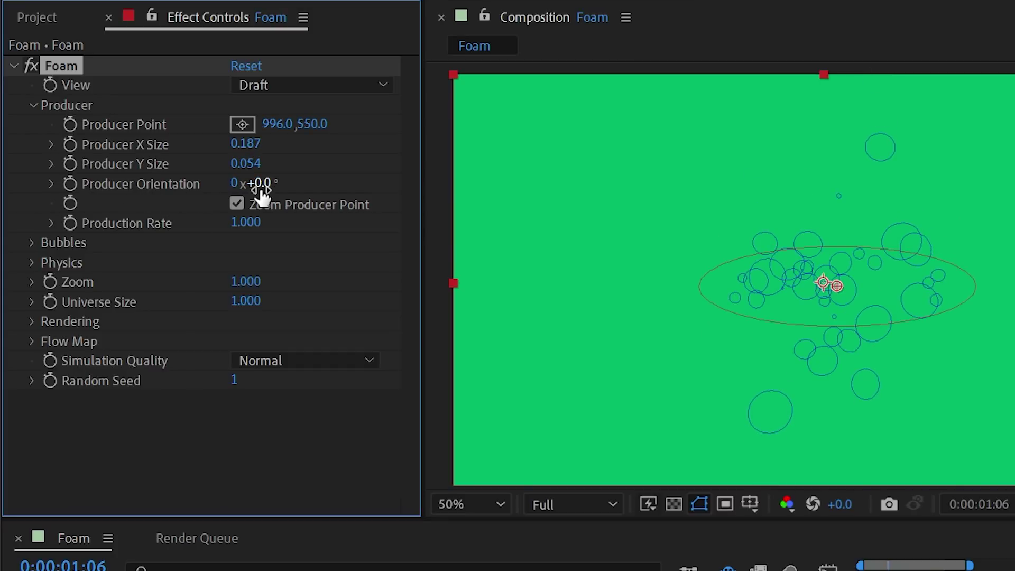
left_click_drag(269, 188, 213, 186)
left_click_drag(247, 146, 182, 165)
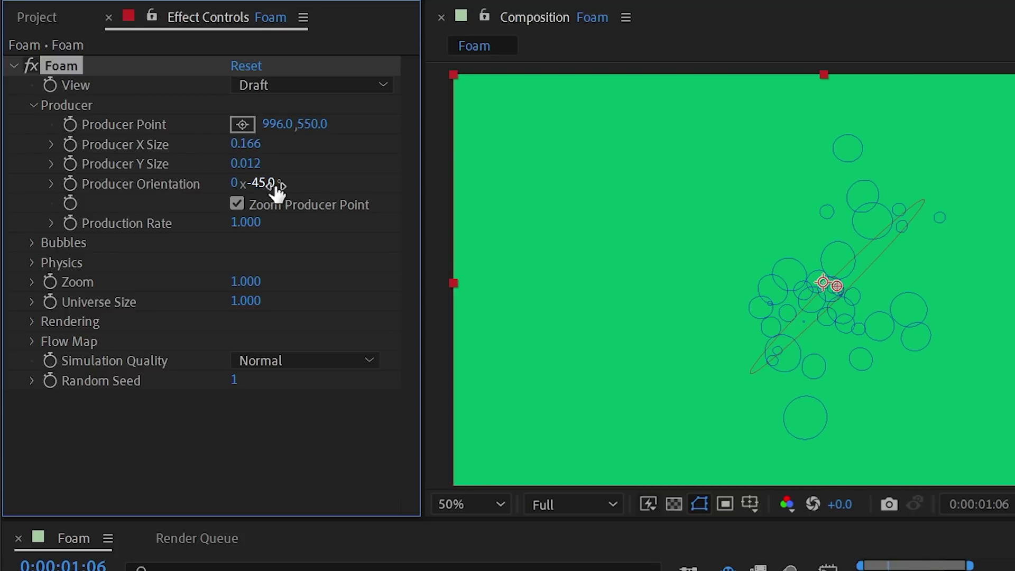
left_click_drag(267, 184, 395, 181)
mouse_move(1014, 570)
left_mouse_down()
mouse_move(964, 570)
mouse_move(1014, 570)
left_mouse_up()
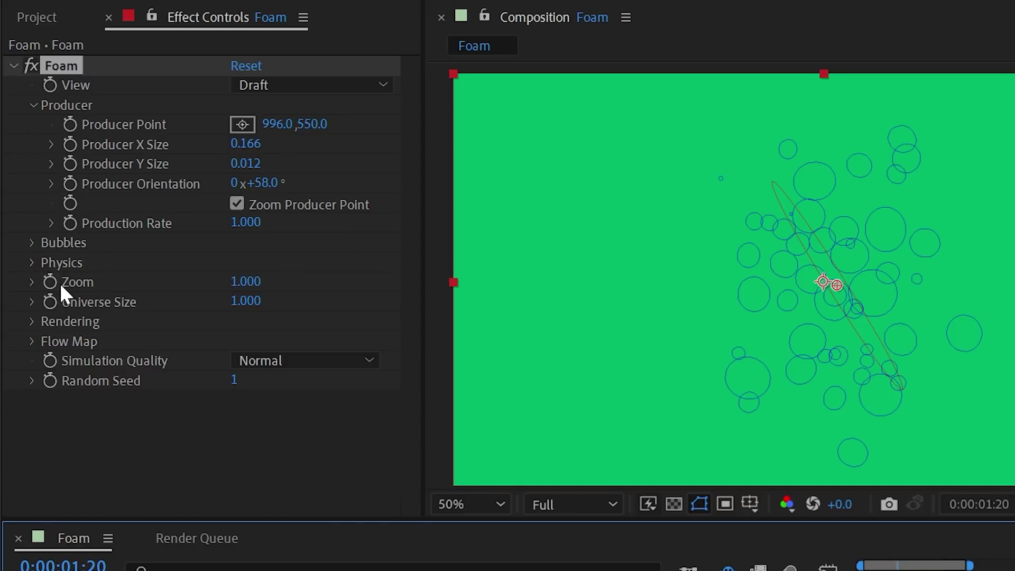
Test Foam Zoom values, restore Zoom to 1.000, and move the Producer Point to 858, 520.
left_click_drag(841, 285, 563, 295)
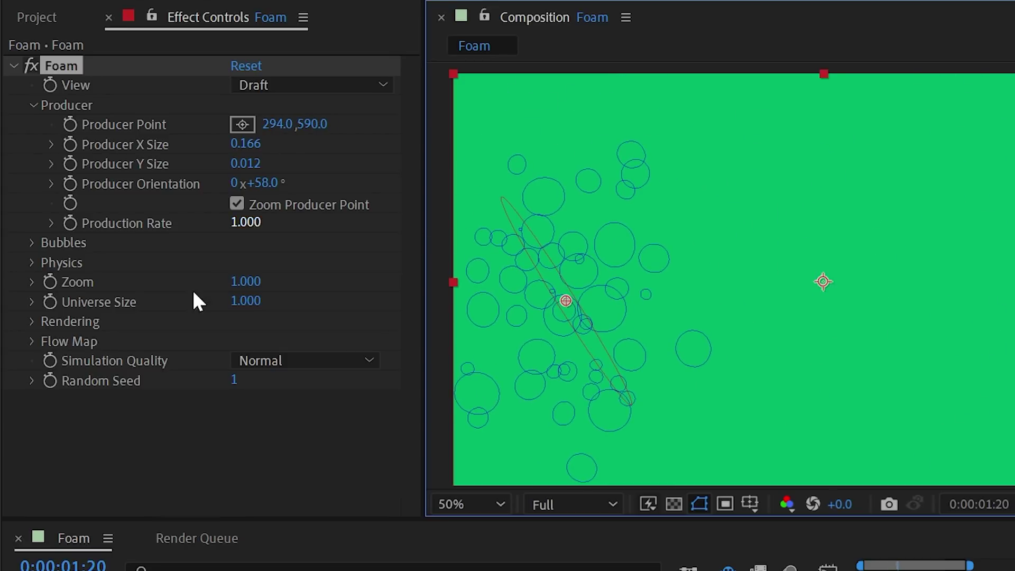
left_click_drag(248, 283, 258, 315)
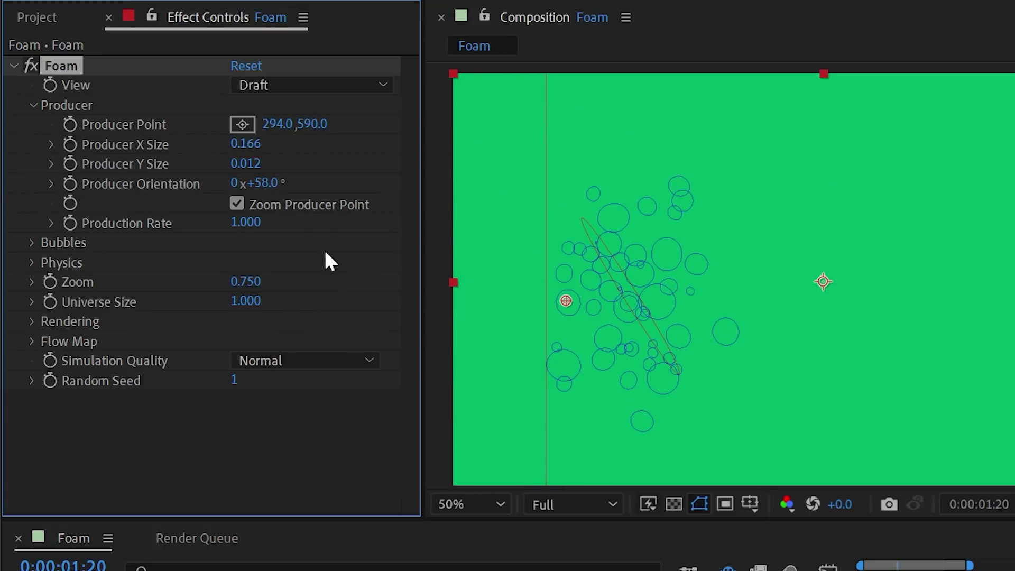
key("ctrl+z")
left_click(237, 204)
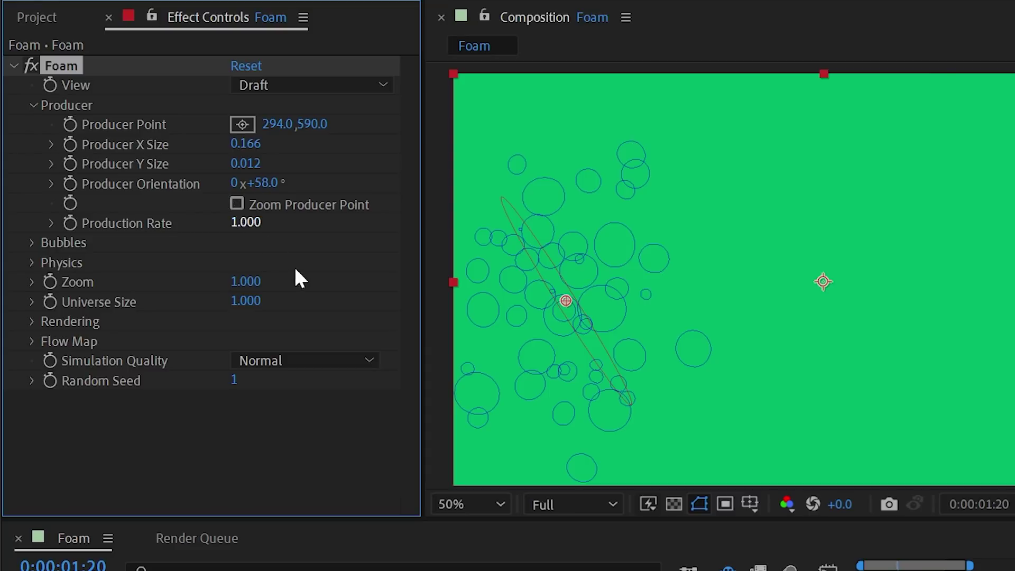
left_click_drag(252, 281, 416, 288)
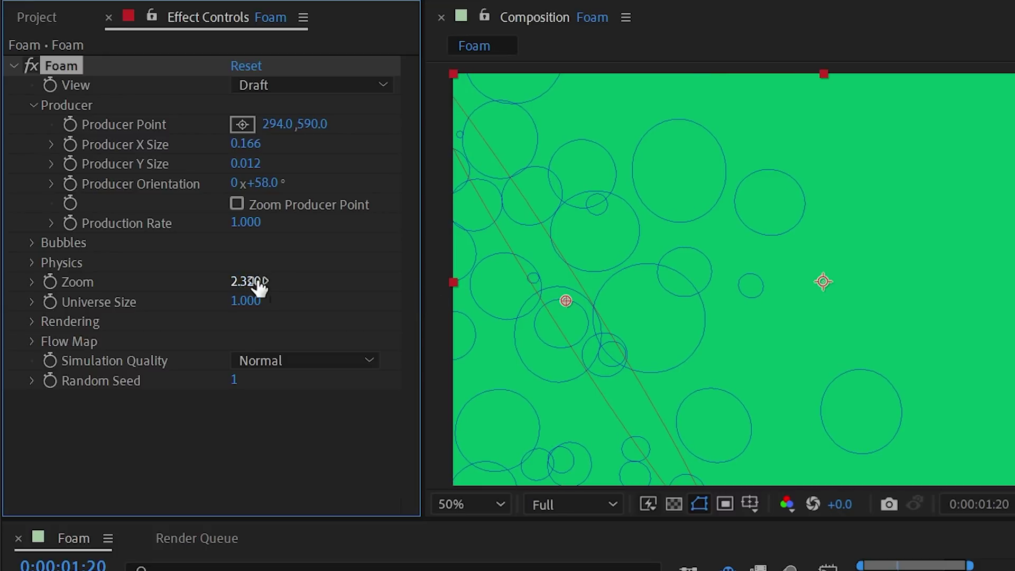
type("1")
key("Return")
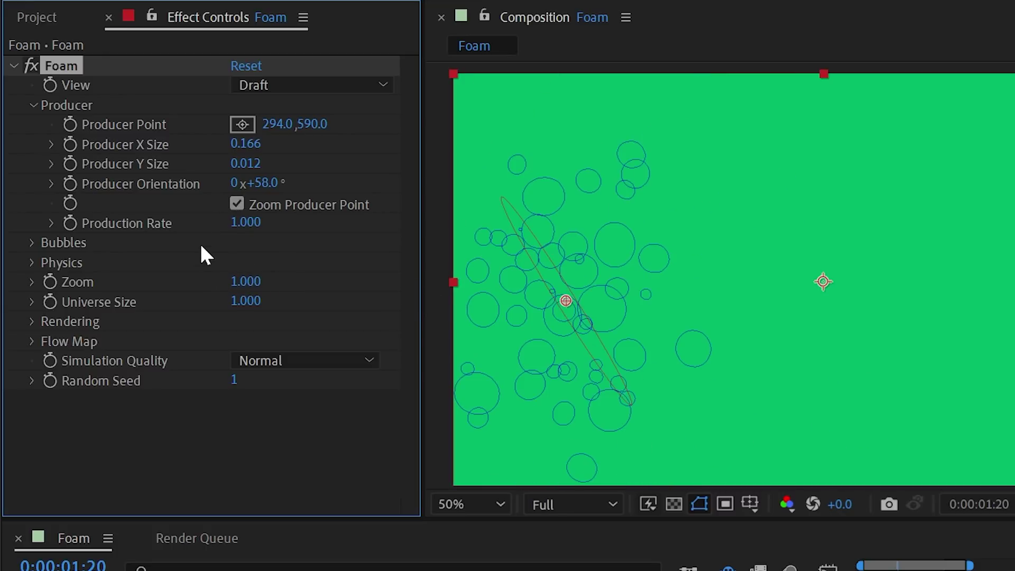
left_click_drag(566, 300, 784, 273)
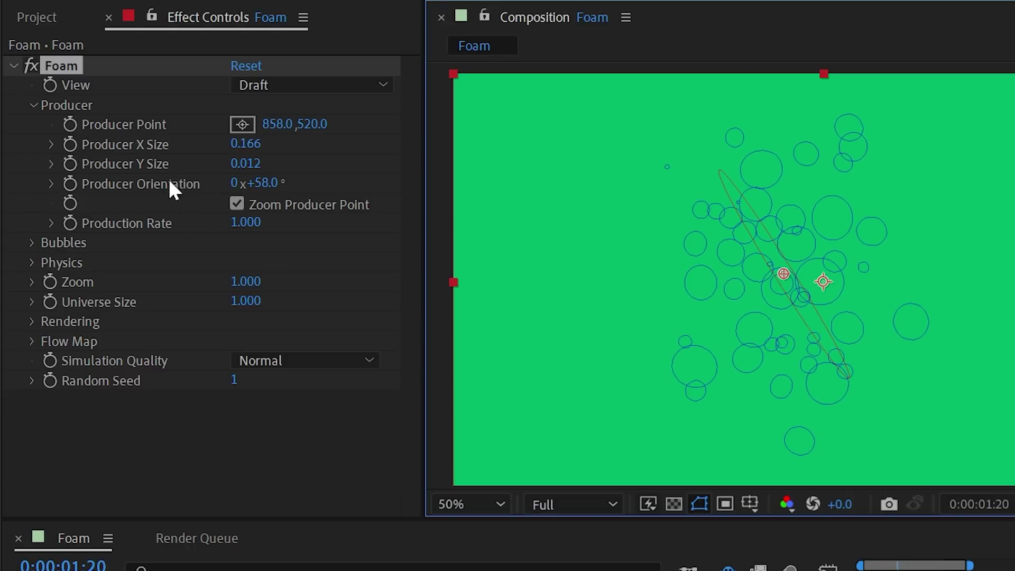
Reset Producer X and Y Size to 0.030 and set View to Rendered.
right_click(117, 141)
left_click(203, 329)
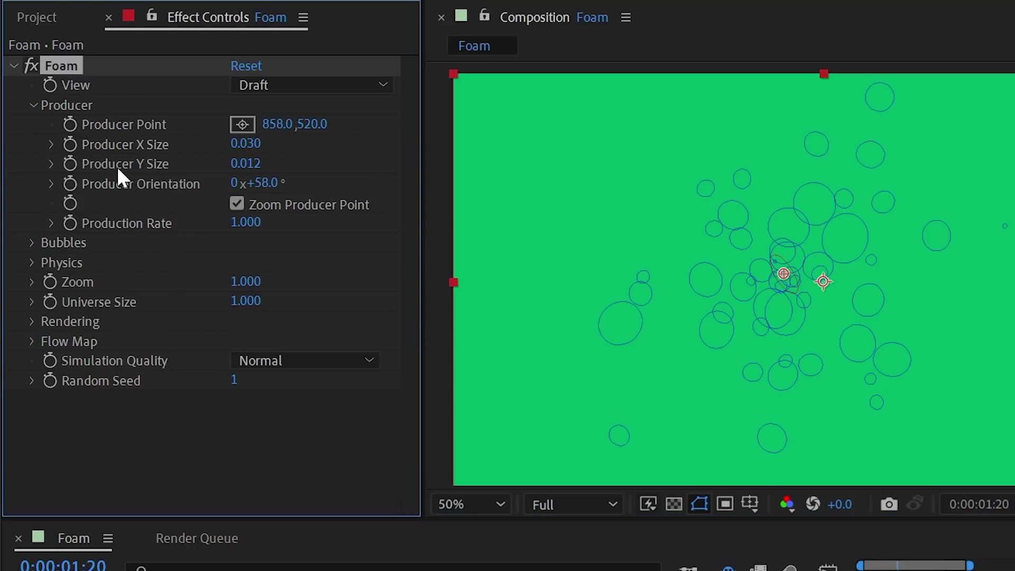
right_click(116, 166)
left_click(222, 358)
left_click(270, 85)
left_click(296, 158)
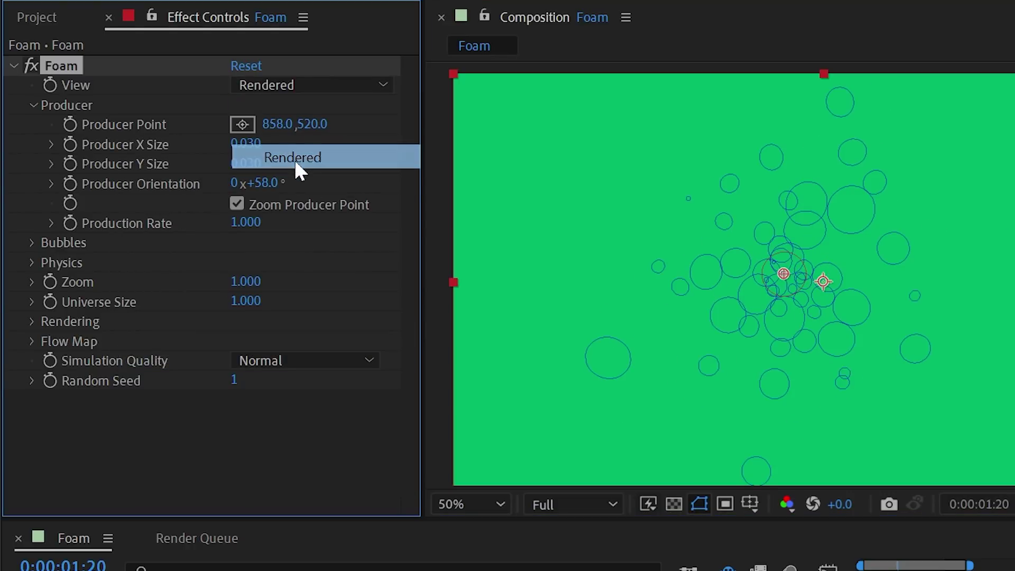
Test Production Rate values such as 2.300, then reset it to 1.000.
mouse_move(246, 222)
left_mouse_down()
mouse_move(214, 222)
mouse_move(264, 222)
left_mouse_up()
left_click_drag(265, 223, 266, 222)
key("space")
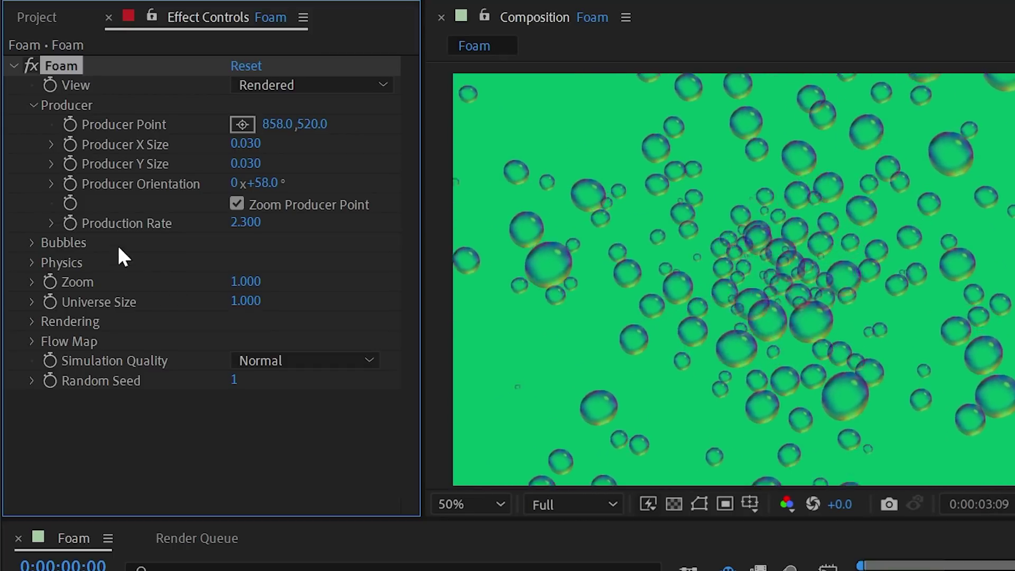
right_click(108, 239)
left_click(236, 412)
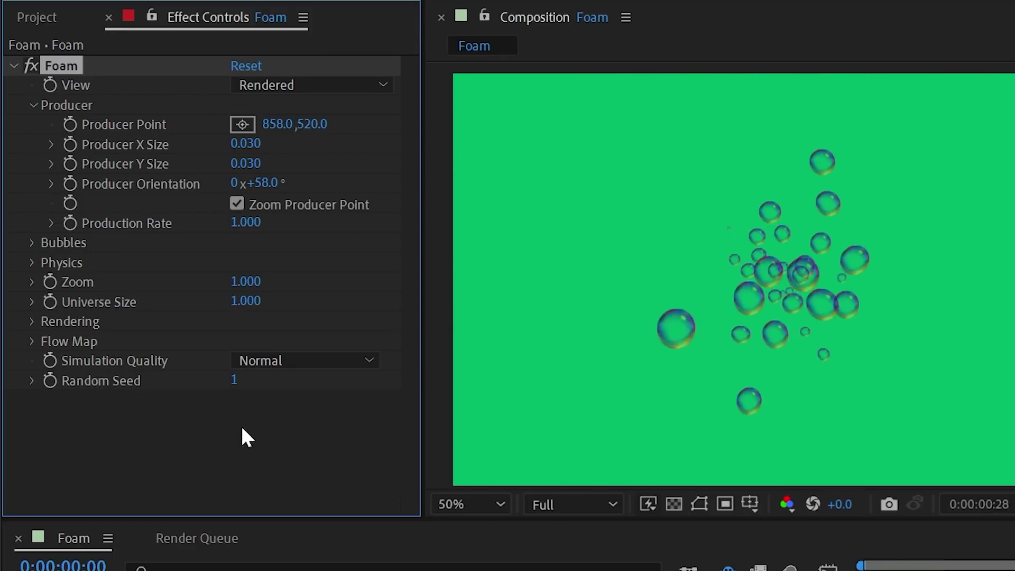
left_click(32, 105)
Expand the Bubbles settings and raise bubble Size to 0.710.
left_click(29, 123)
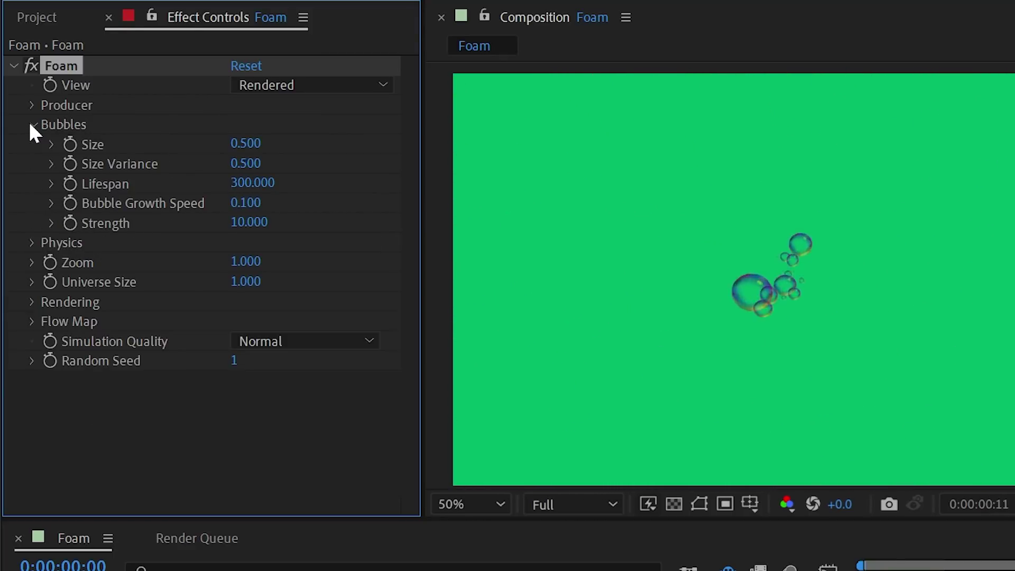
left_click(700, 504)
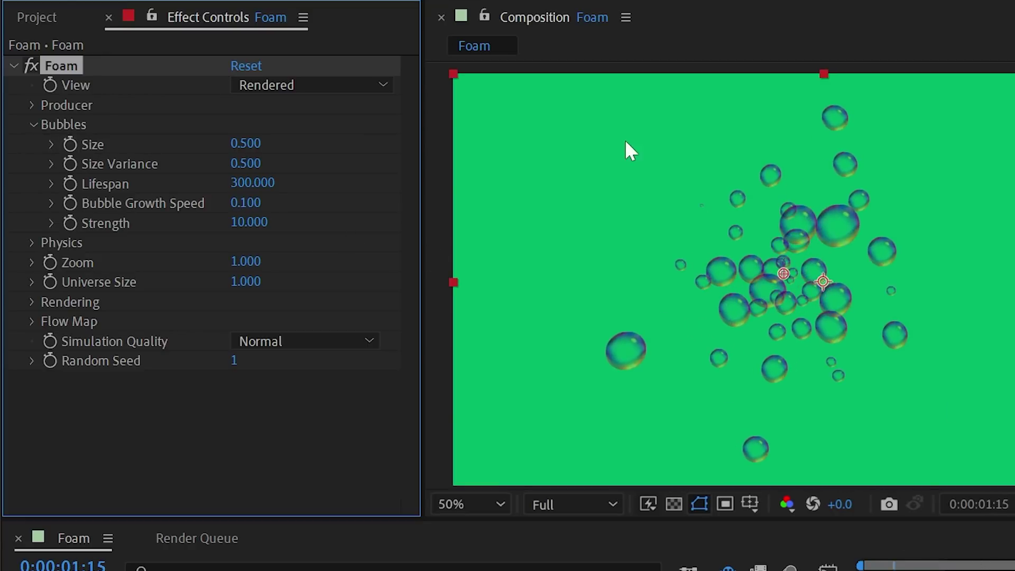
left_click(894, 568)
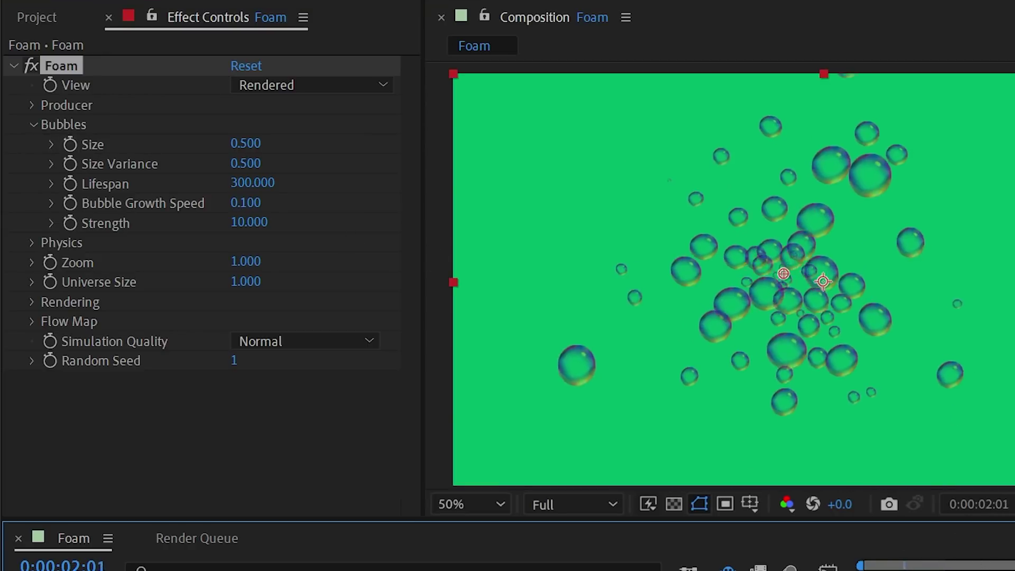
left_click_drag(249, 146, 581, 266)
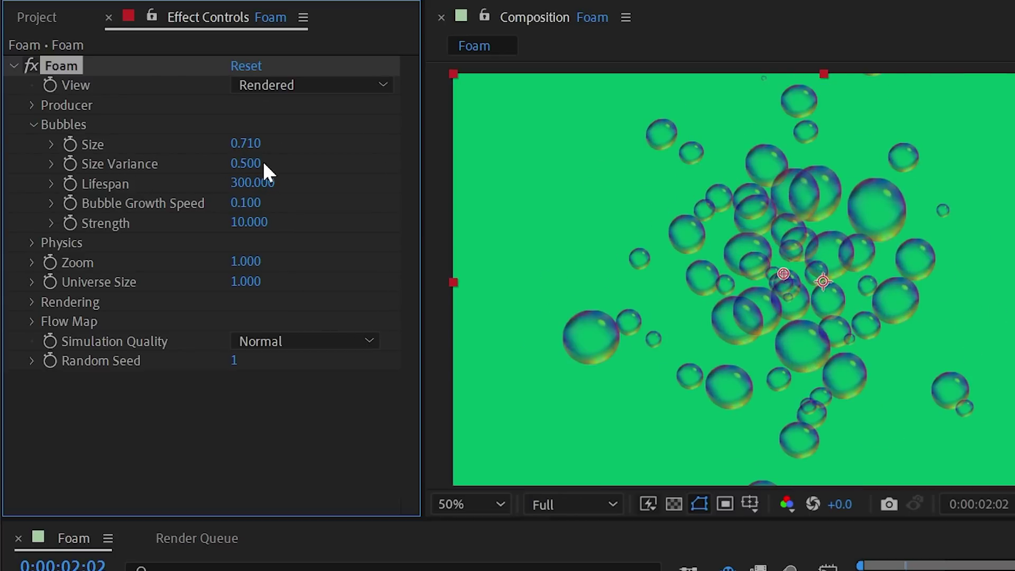
Try several Size Variance values, settling on 2.500 for widely varied bubble sizes.
left_click_drag(259, 166, 299, 177)
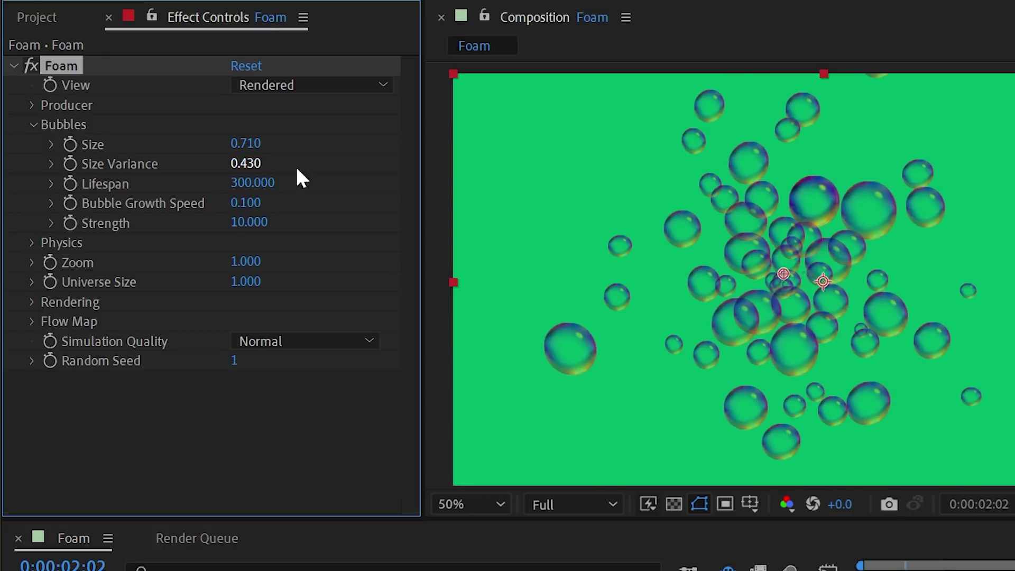
left_click_drag(236, 163, 156, 168)
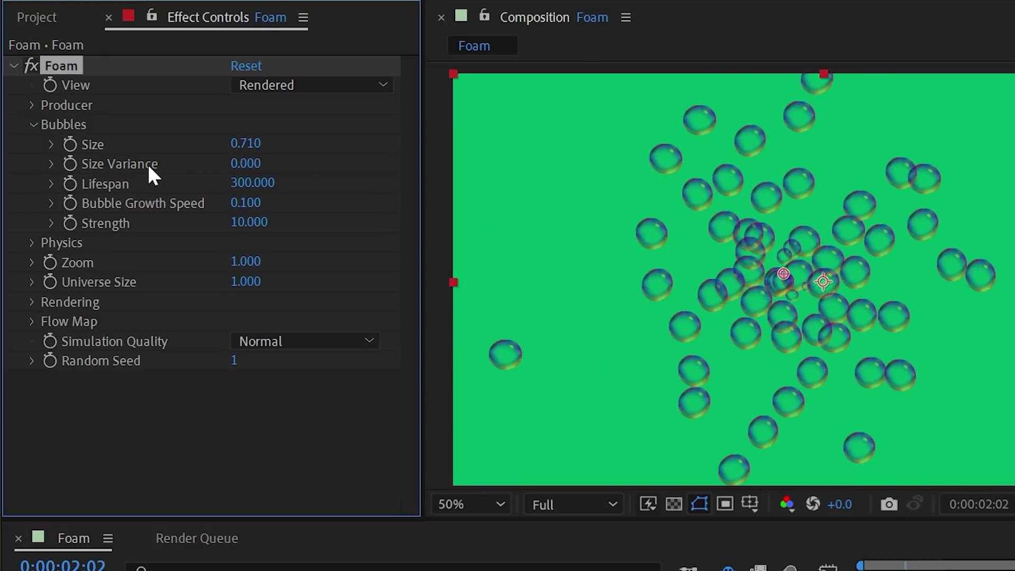
left_click_drag(245, 163, 629, 177)
left_click_drag(905, 568, 860, 567)
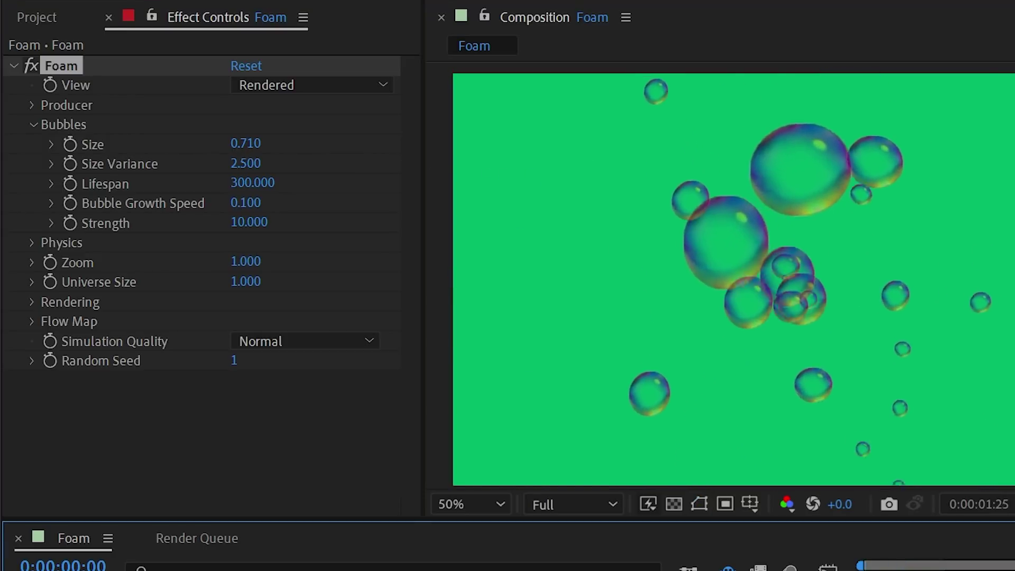
scroll(773, 256, "up", 2)
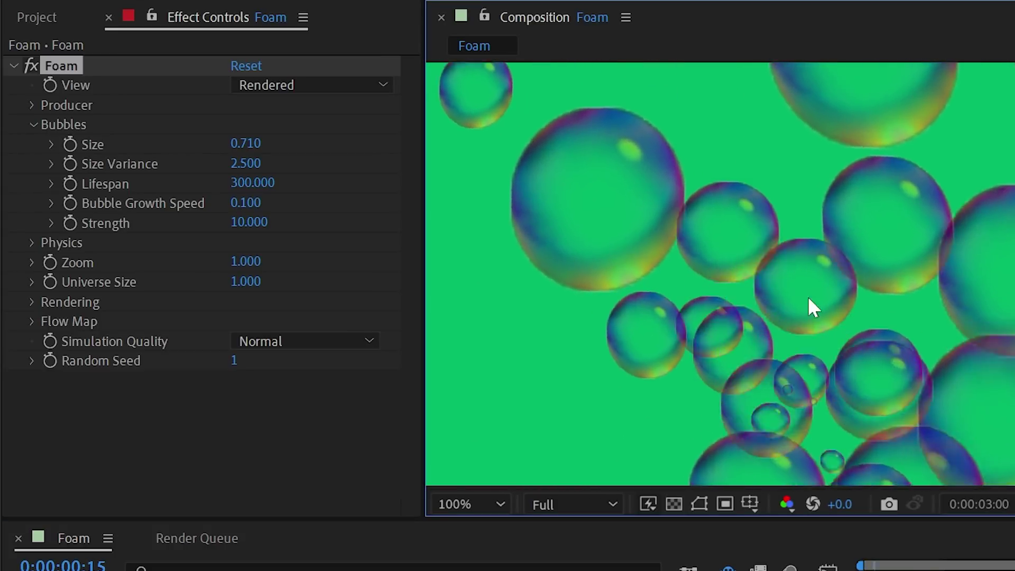
scroll(871, 351, "down", 2)
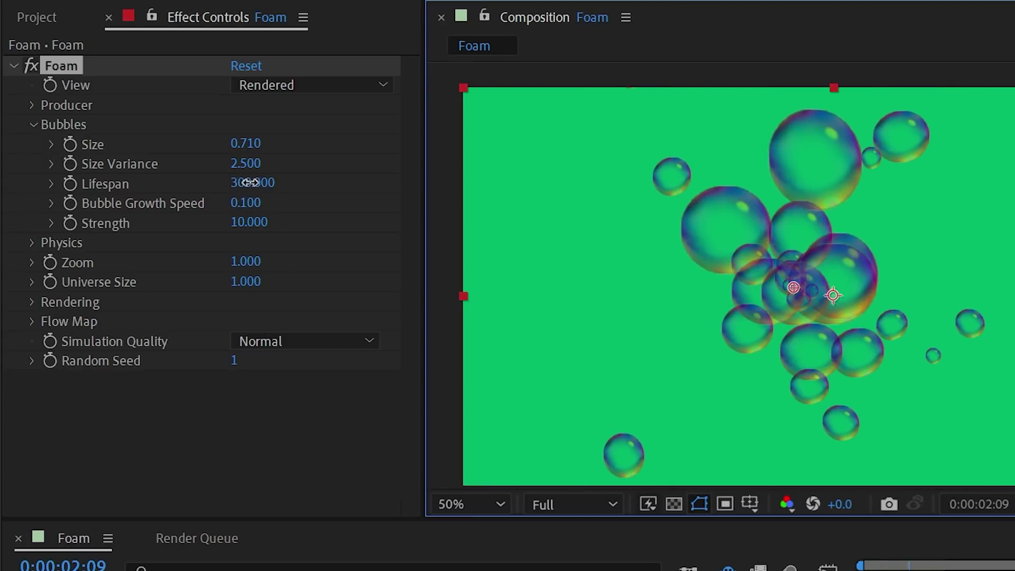
left_click_drag(250, 182, 208, 188)
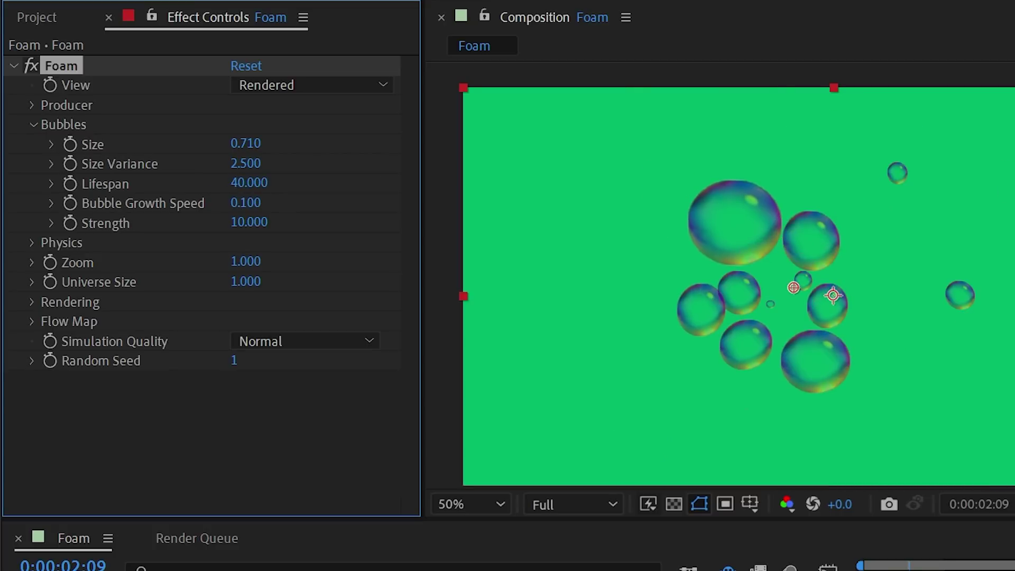
left_click(863, 569)
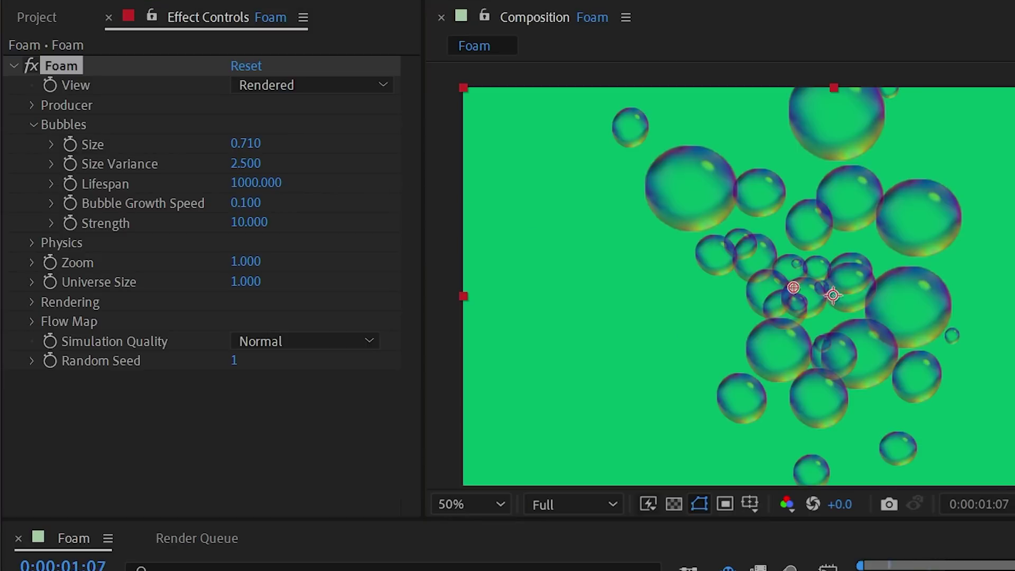
left_click_drag(890, 569, 861, 570)
key("space")
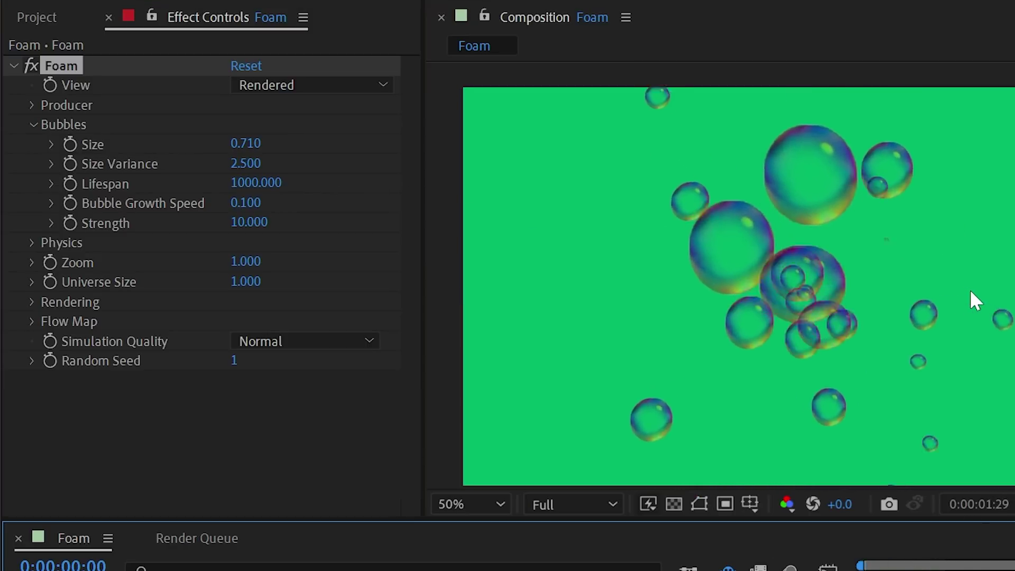
key("space")
key("space")
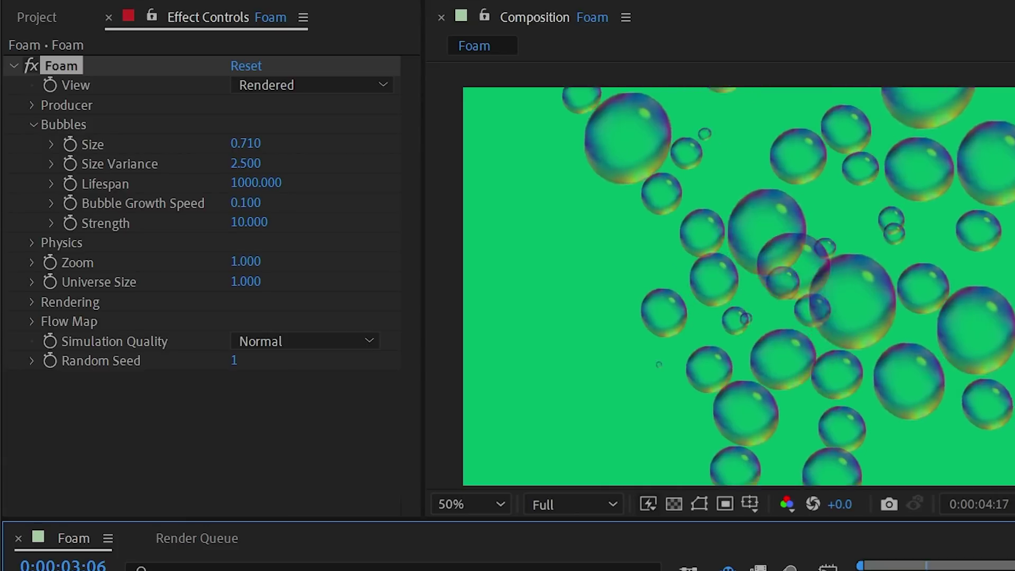
right_click(103, 185)
left_click(210, 376)
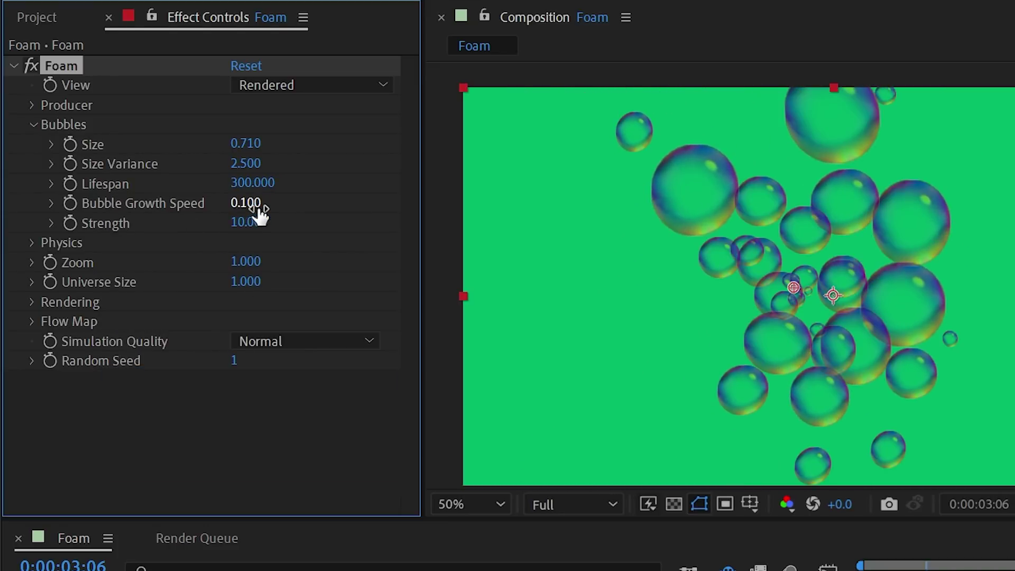
Lower bubble Size Variance to 1.910 and preview the result.
key("space")
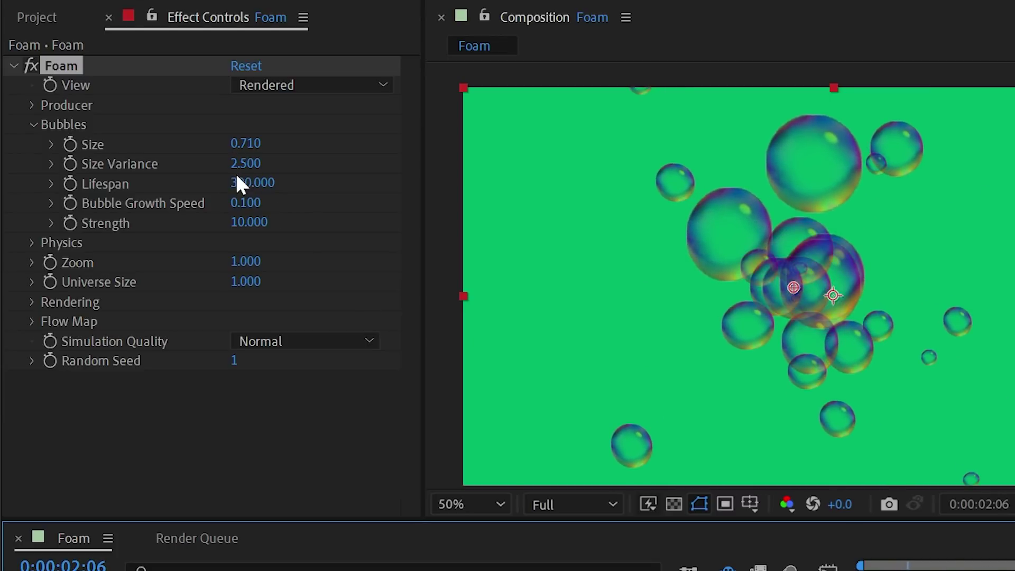
left_click_drag(234, 168, 178, 180)
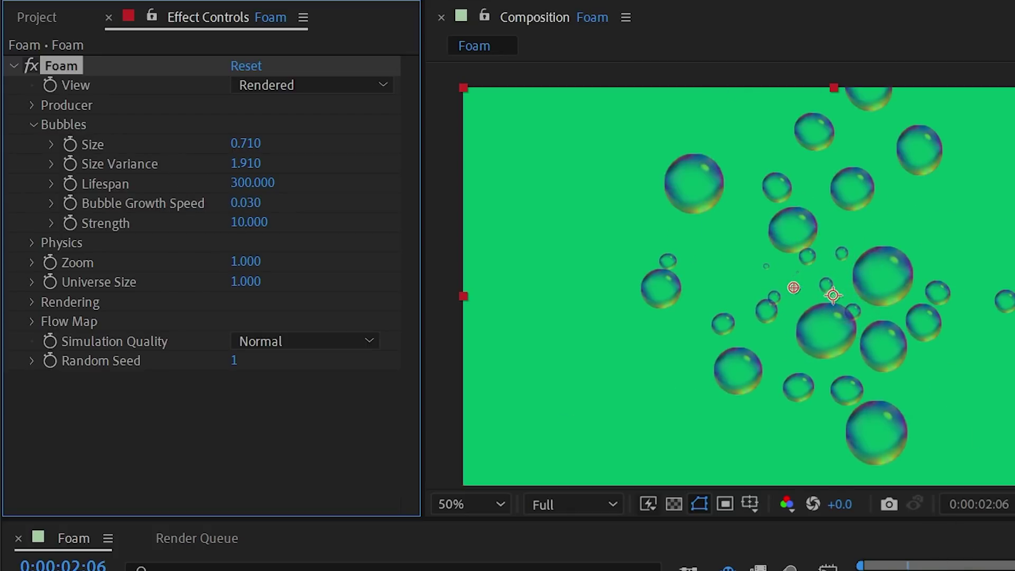
left_click_drag(907, 570, 864, 570)
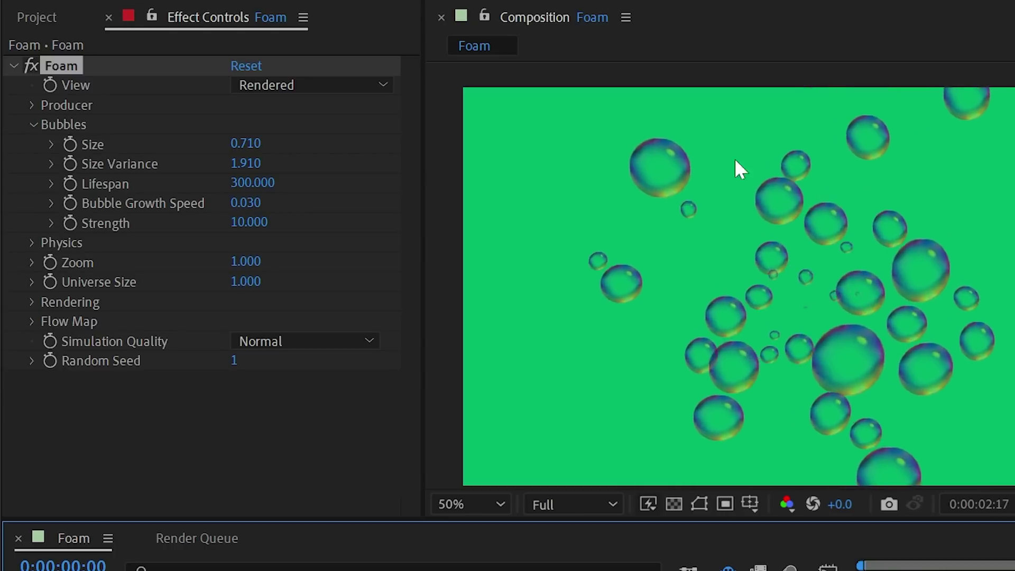
key("space")
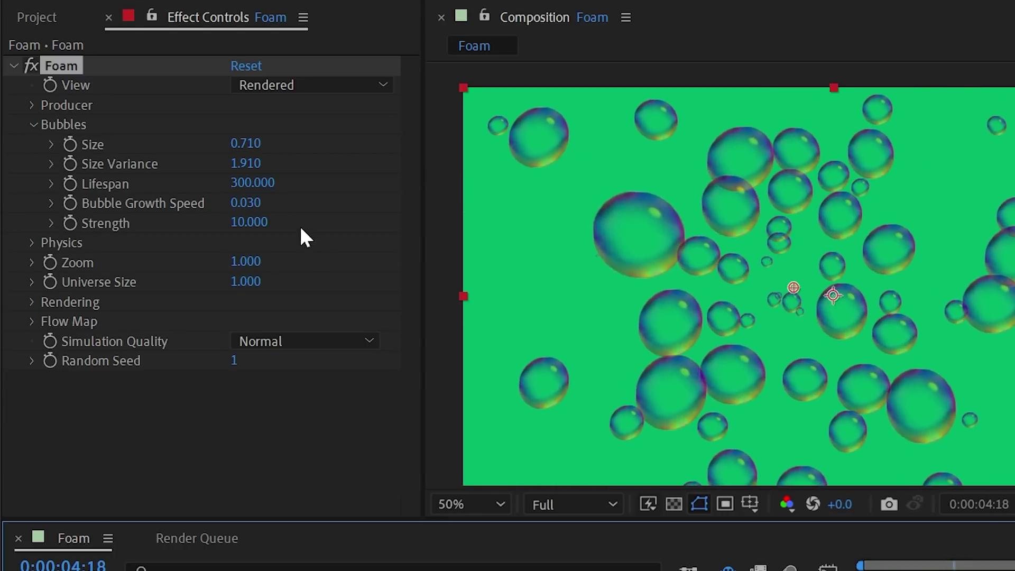
Test a different Bubble Growth Speed with a preview, then reset it to 0.100.
left_click_drag(246, 203, 308, 204)
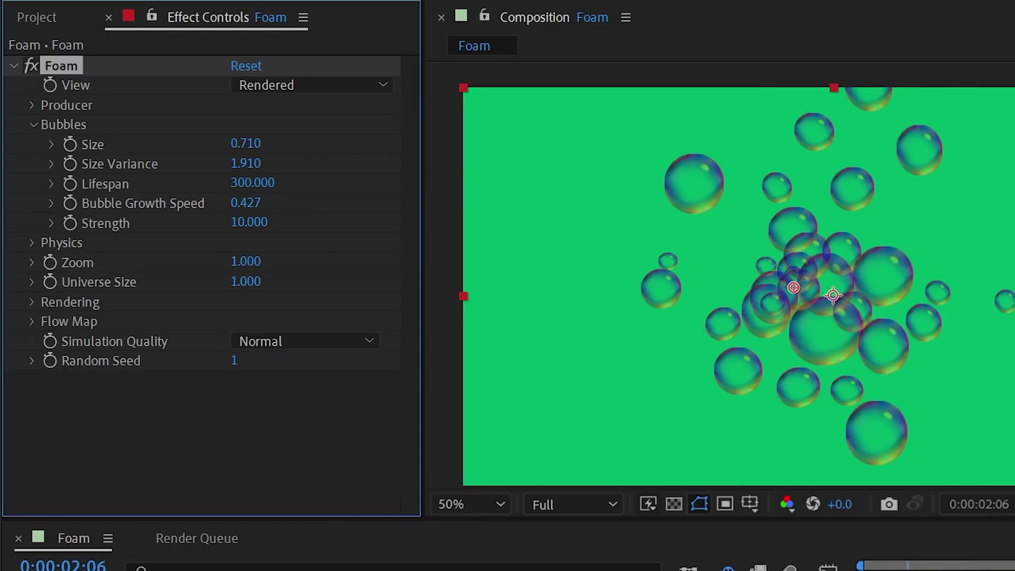
left_click_drag(908, 570, 860, 570)
key("space")
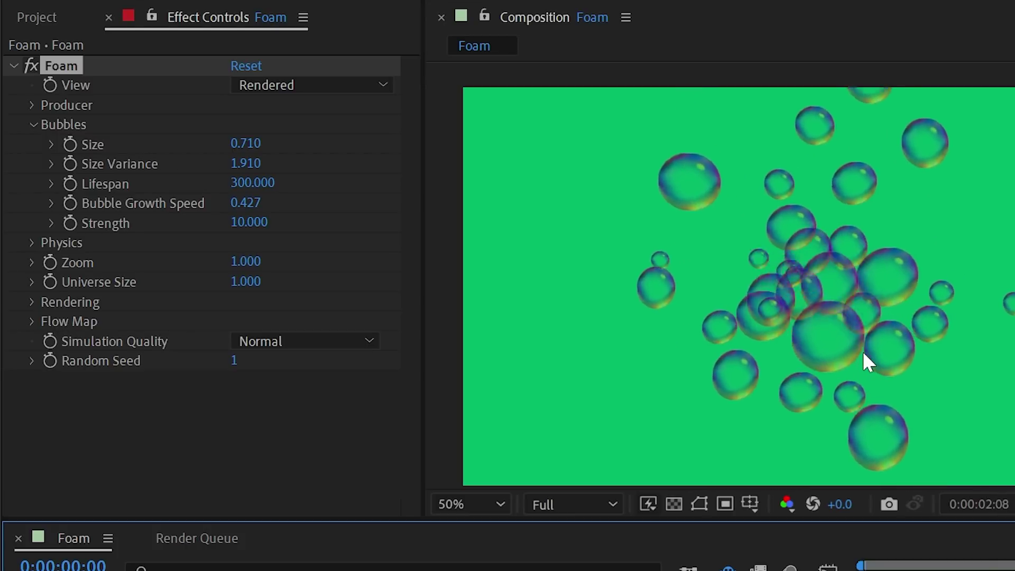
right_click(144, 203)
left_click(253, 393)
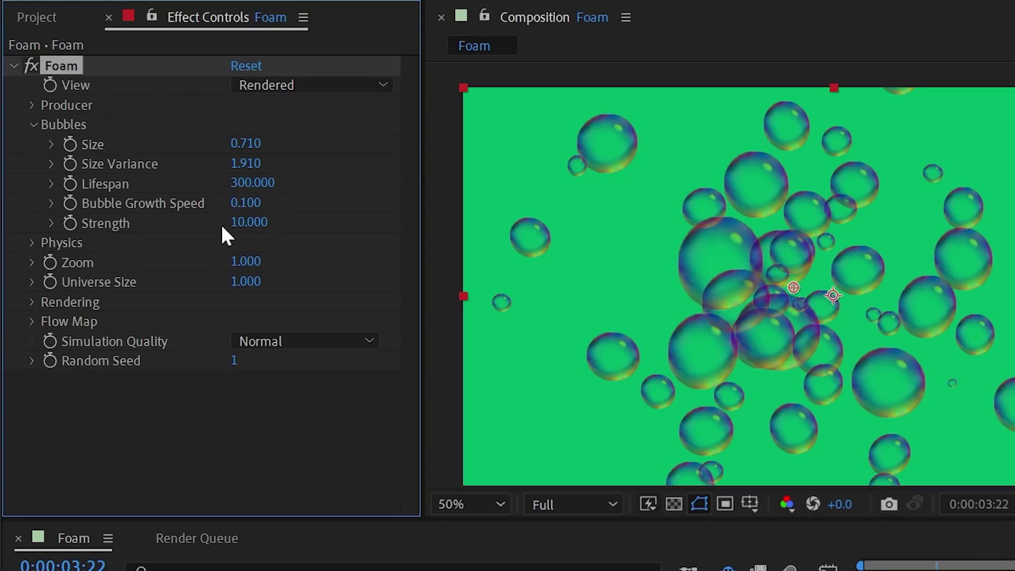
Test bubble Strength values of 2 and 22 with previews, then reset Strength to 10.
left_click_drag(256, 222, 197, 227)
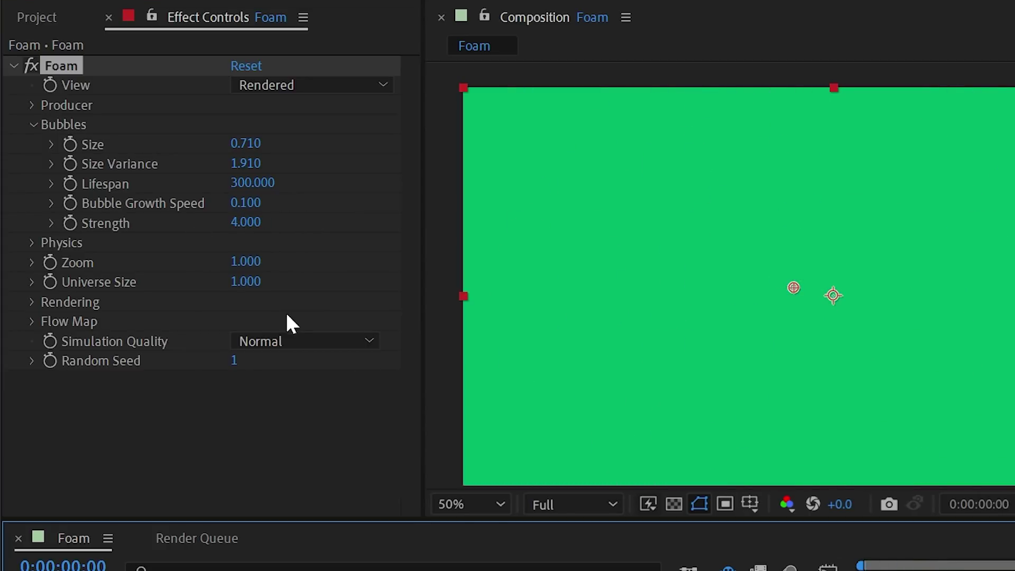
key("ctrl+z")
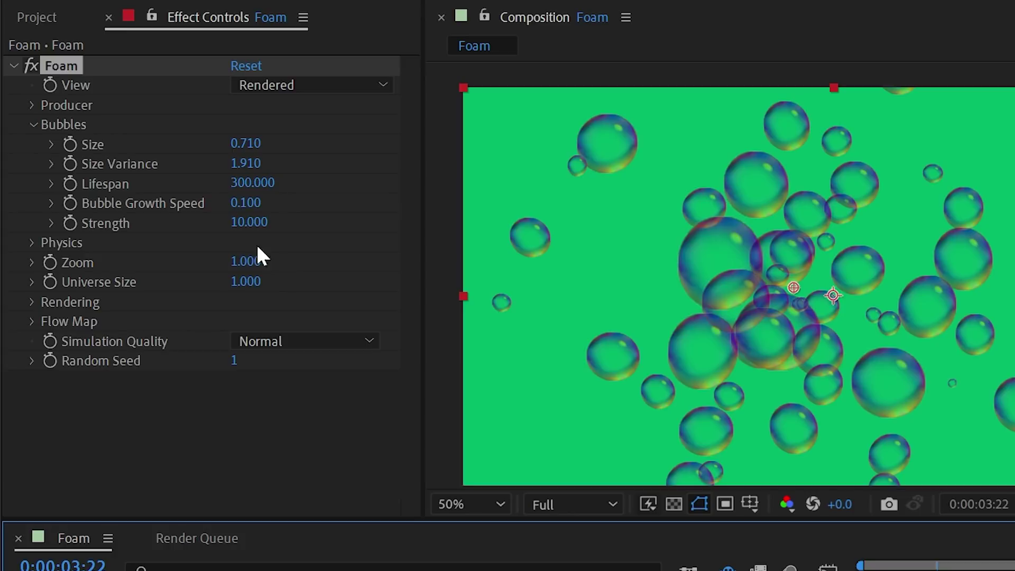
left_click_drag(247, 223, 238, 225)
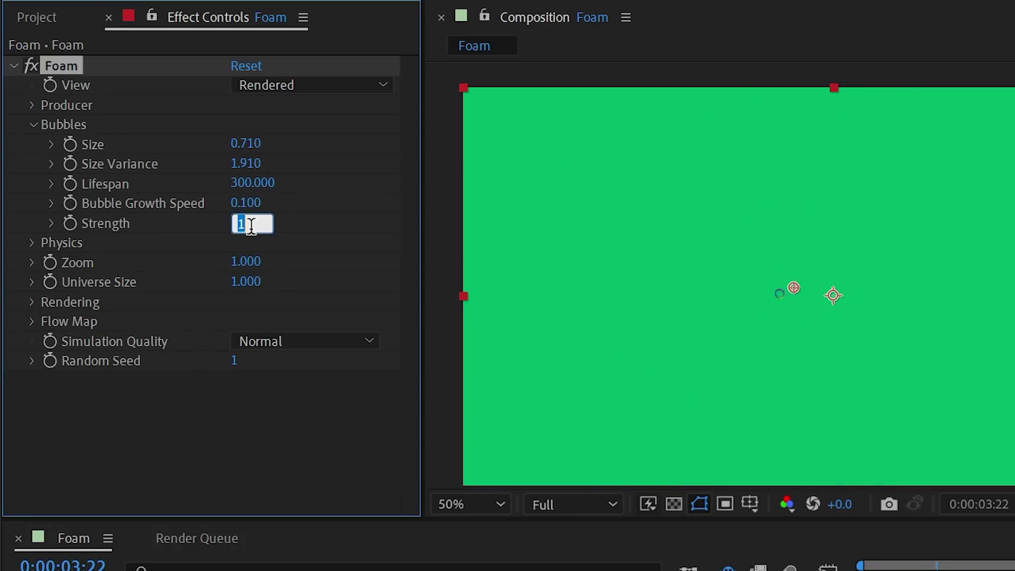
left_click(869, 565)
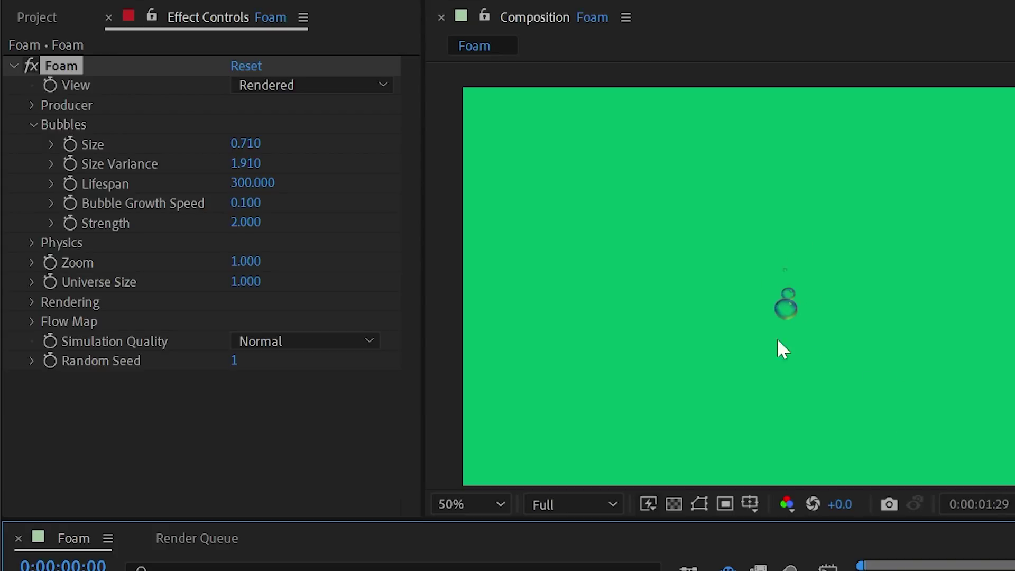
left_click_drag(256, 226, 300, 249)
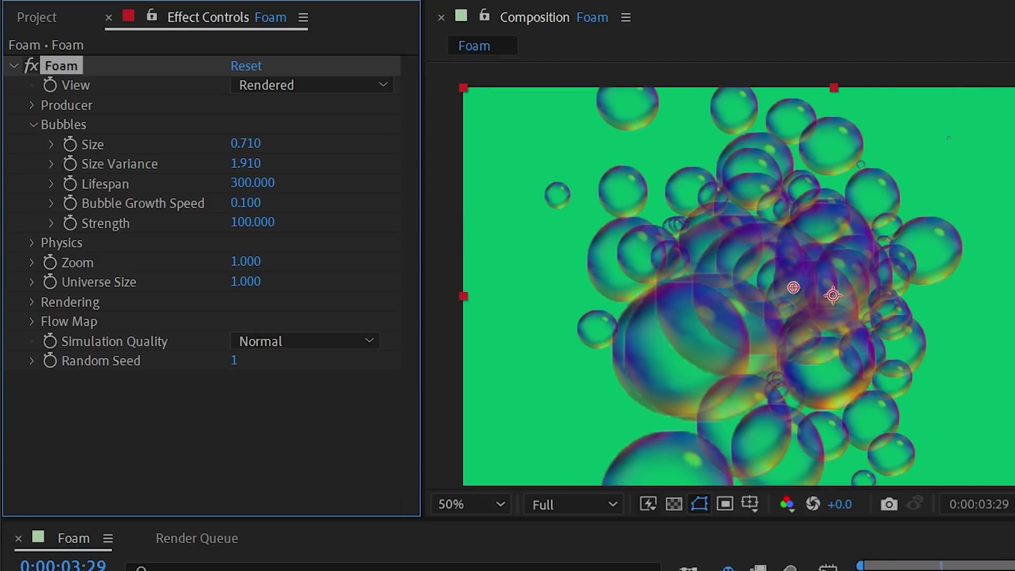
key("Home")
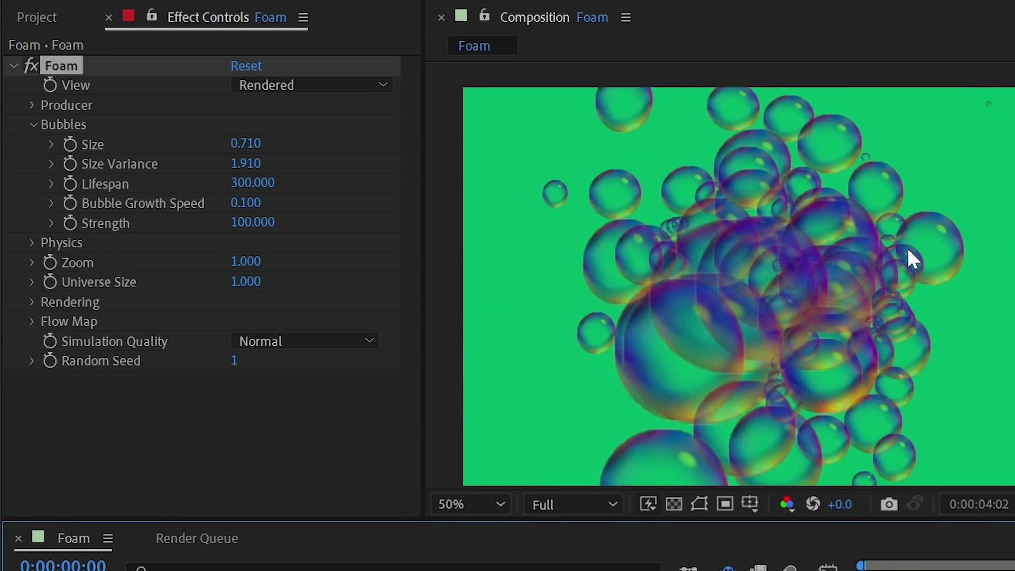
right_click(129, 227)
left_click(264, 413)
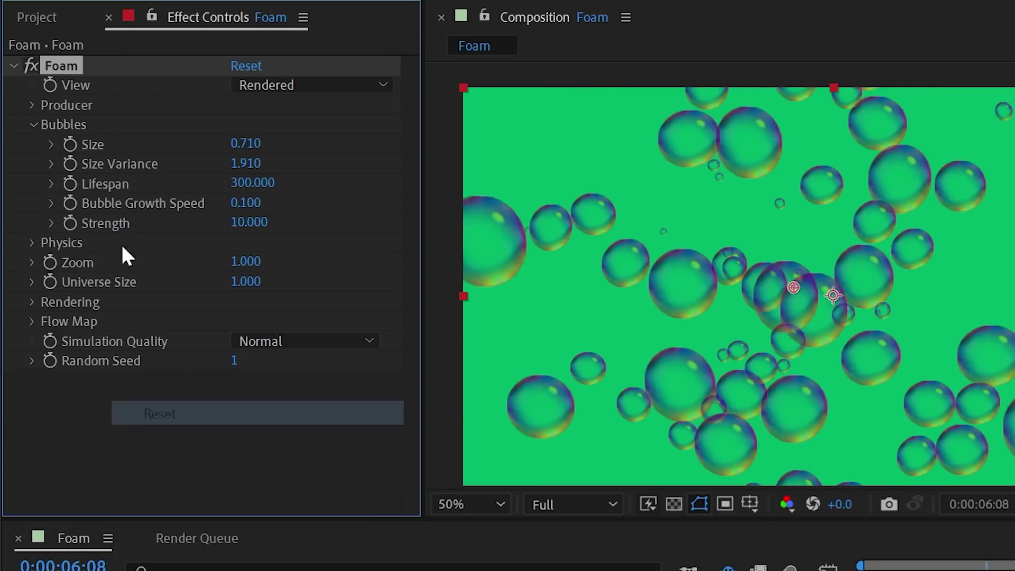
Raise Foam's Physics Initial Speed from 2.1 to 6.5, previewing the bubbles from the start.
left_click(34, 124)
left_click(31, 145)
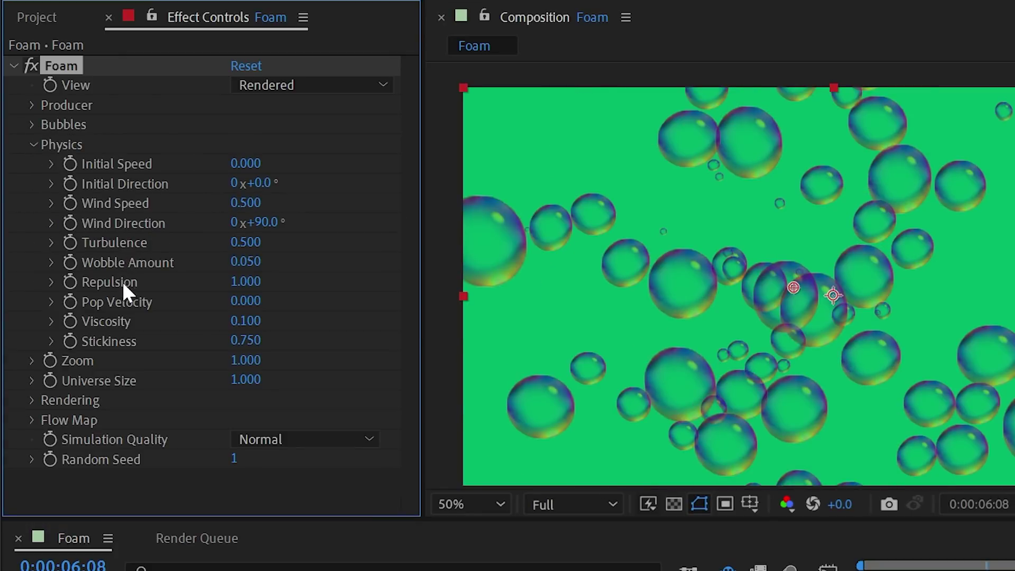
left_click_drag(986, 570, 863, 570)
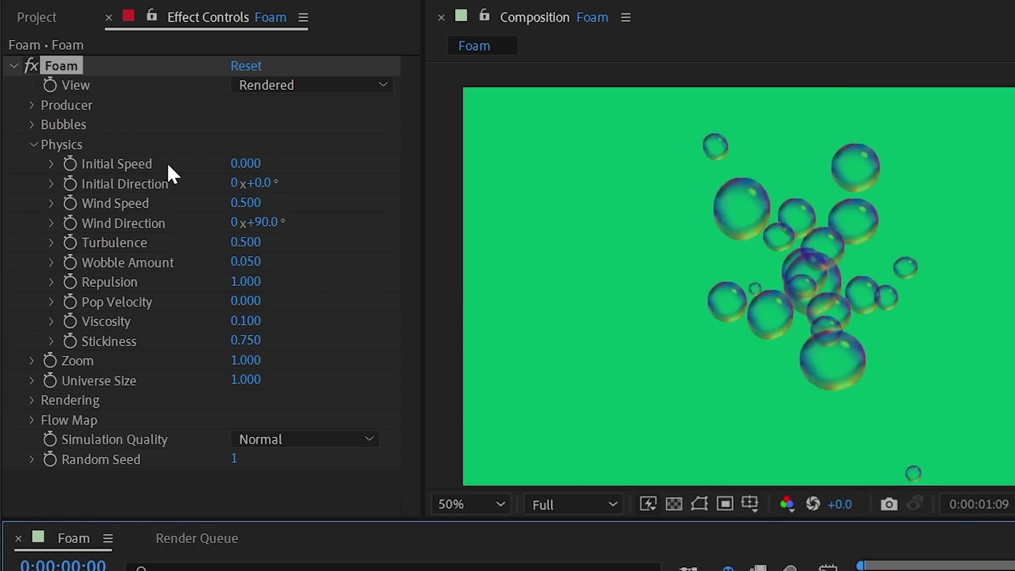
key("space")
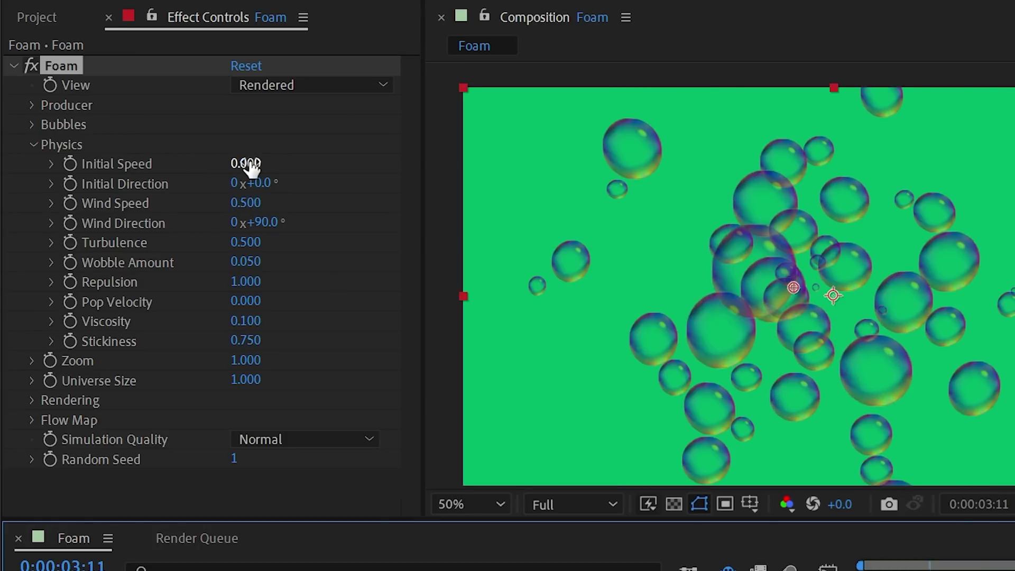
left_click_drag(249, 165, 273, 165)
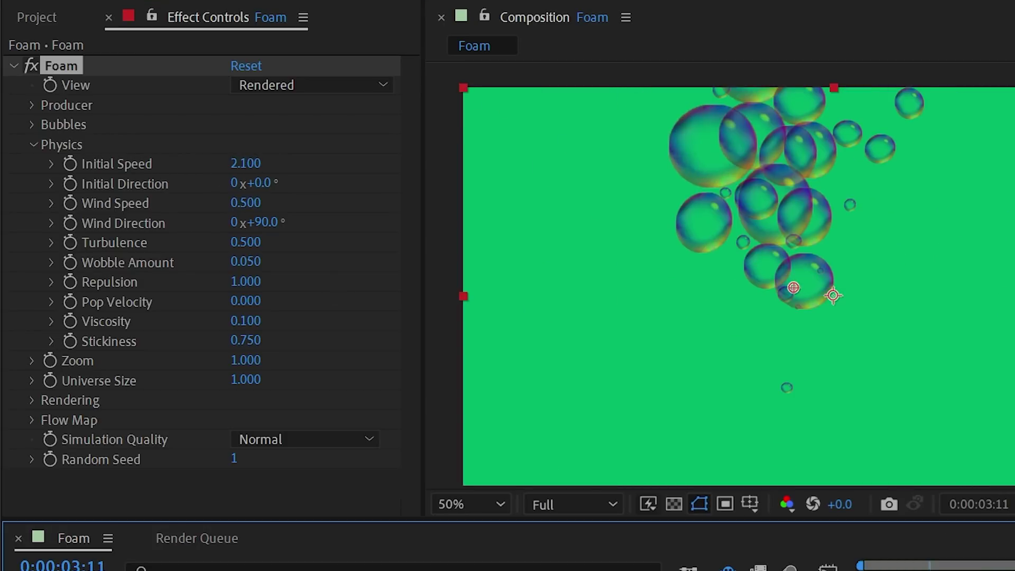
key("space")
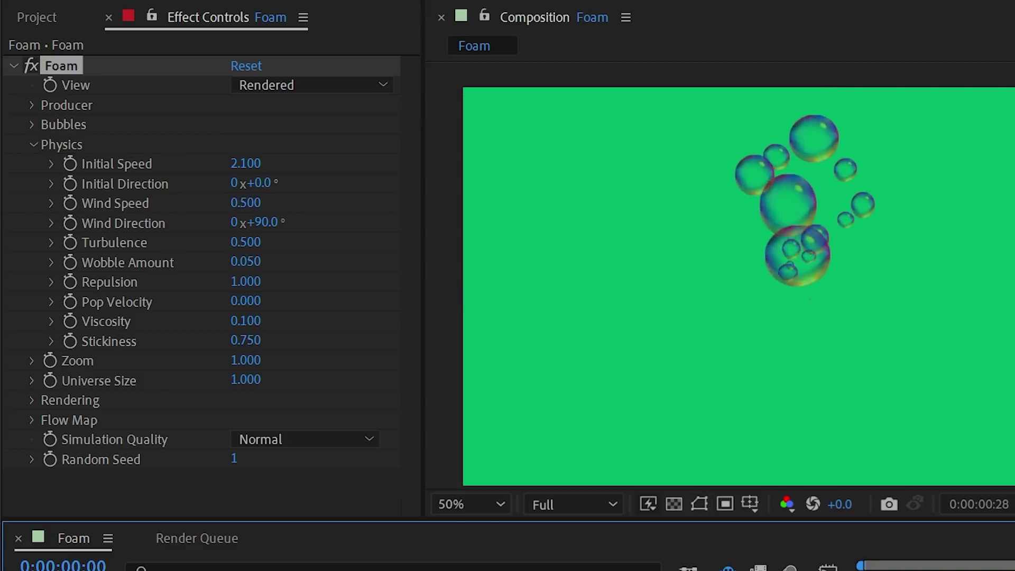
left_click_drag(244, 162, 296, 163)
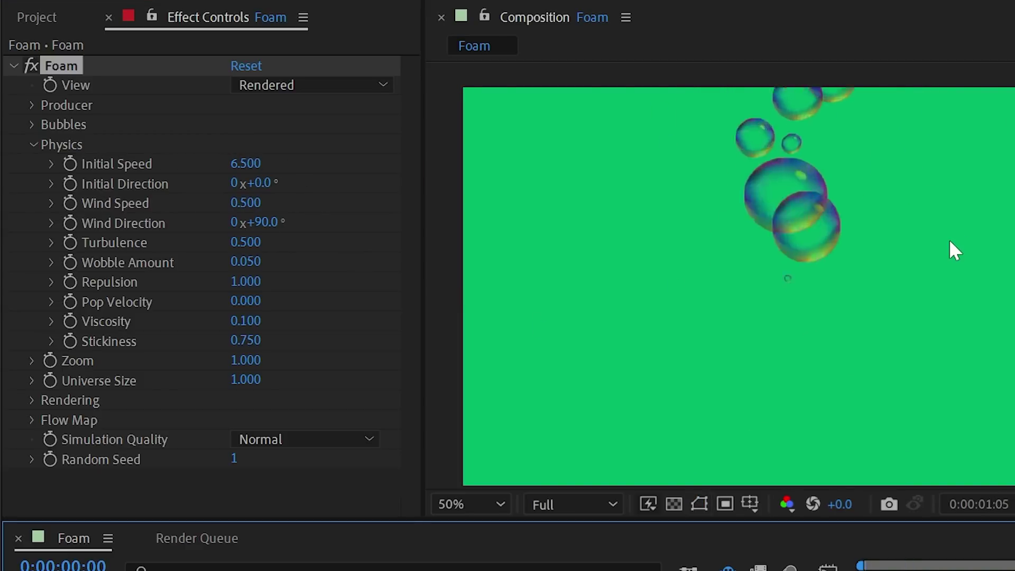
key("space")
left_click_drag(793, 288, 822, 488)
left_click_drag(930, 570, 862, 570)
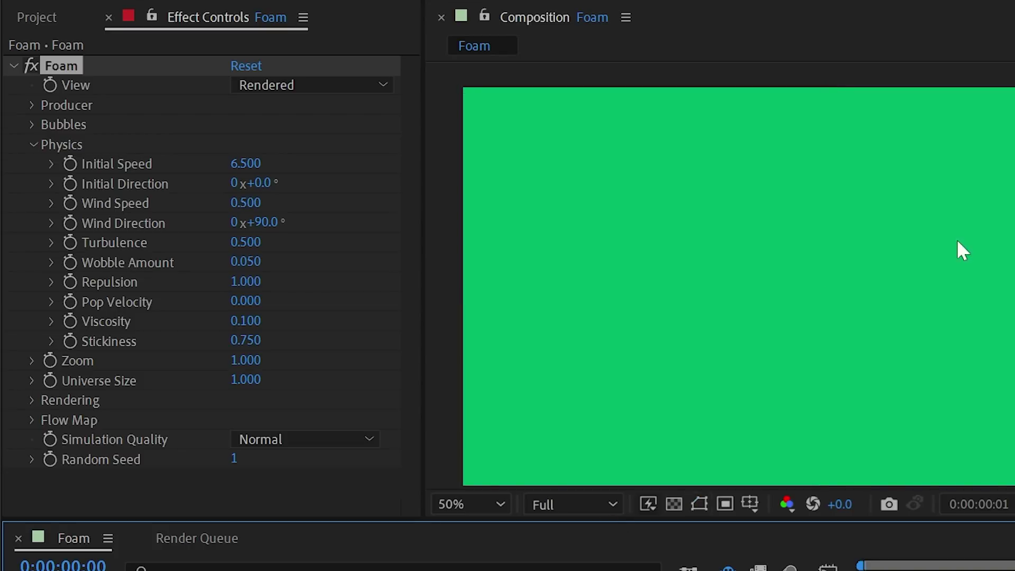
key("space")
Try an Initial Direction near 38° and move the bubble producer to the lower left.
left_click_drag(260, 186, 317, 189)
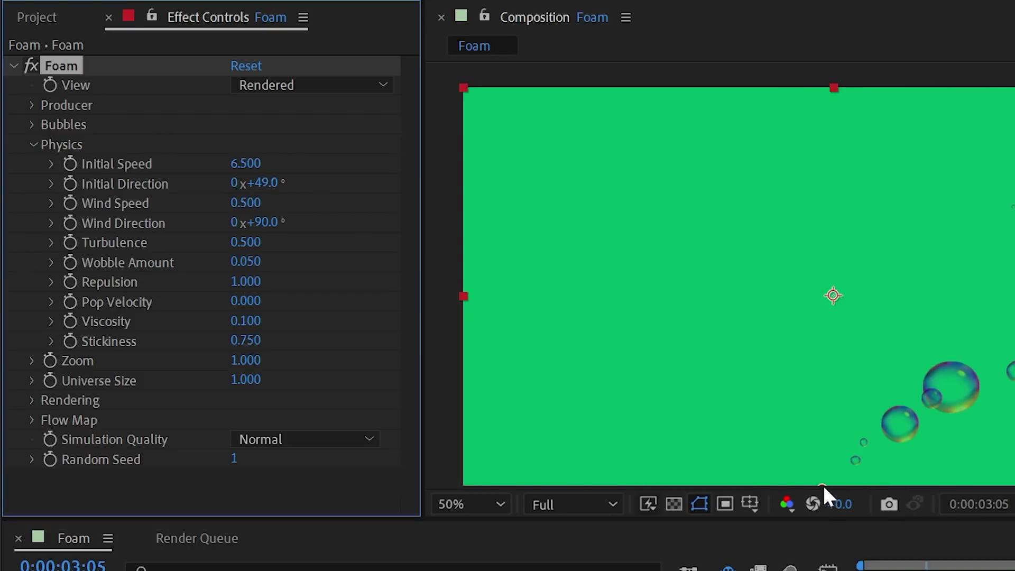
left_click_drag(823, 485, 655, 340)
left_click_drag(809, 474, 438, 409)
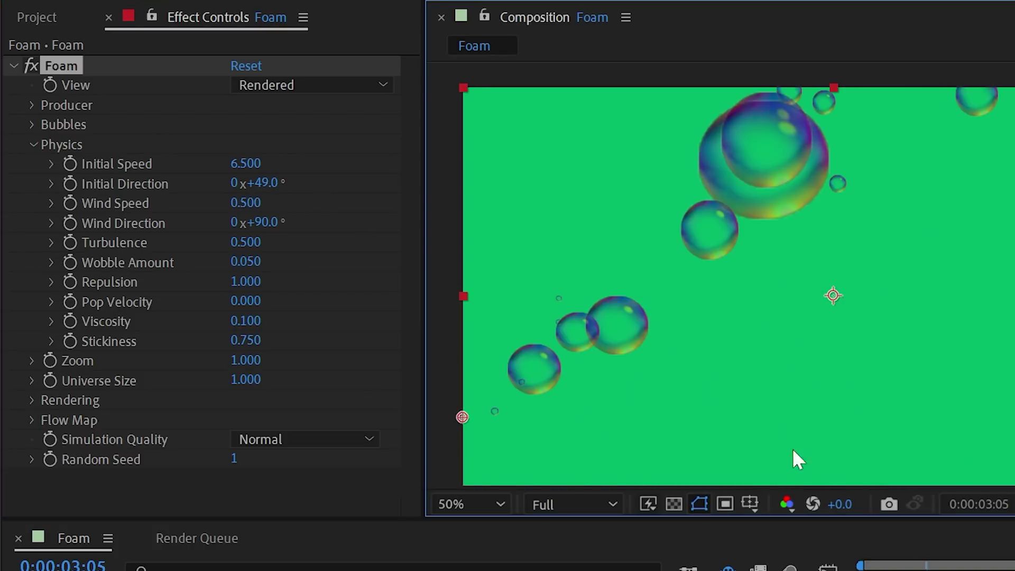
Set Initial Direction to 90°, Wind Speed to 2.2 and Wind Direction to 0°.
left_click(271, 183)
key("Return")
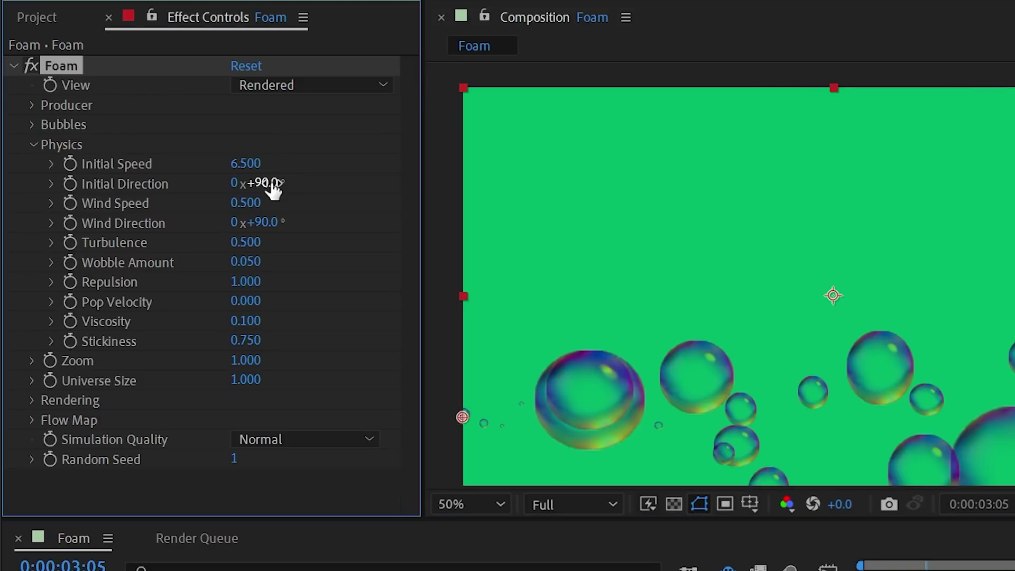
key("Home")
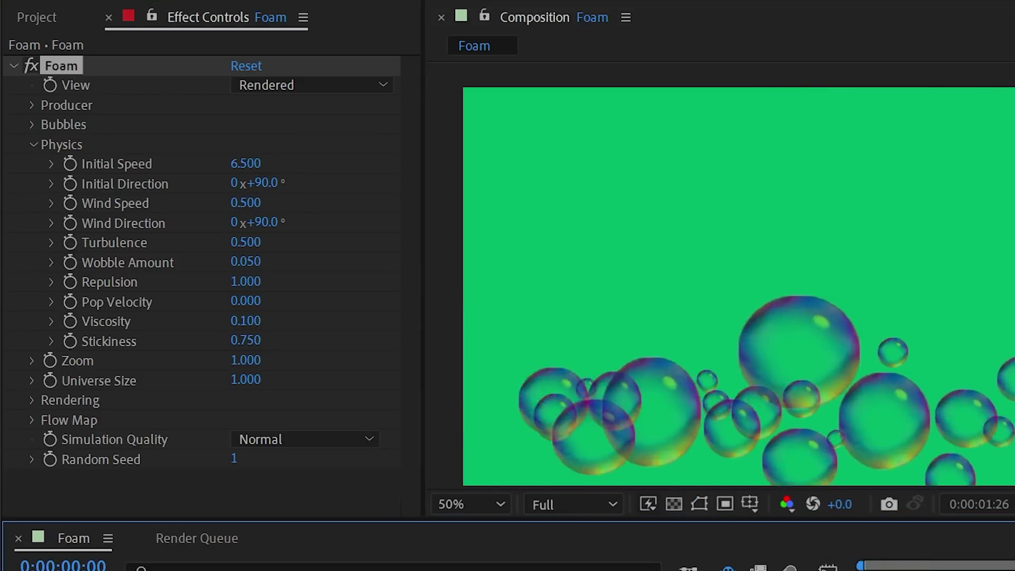
key("space")
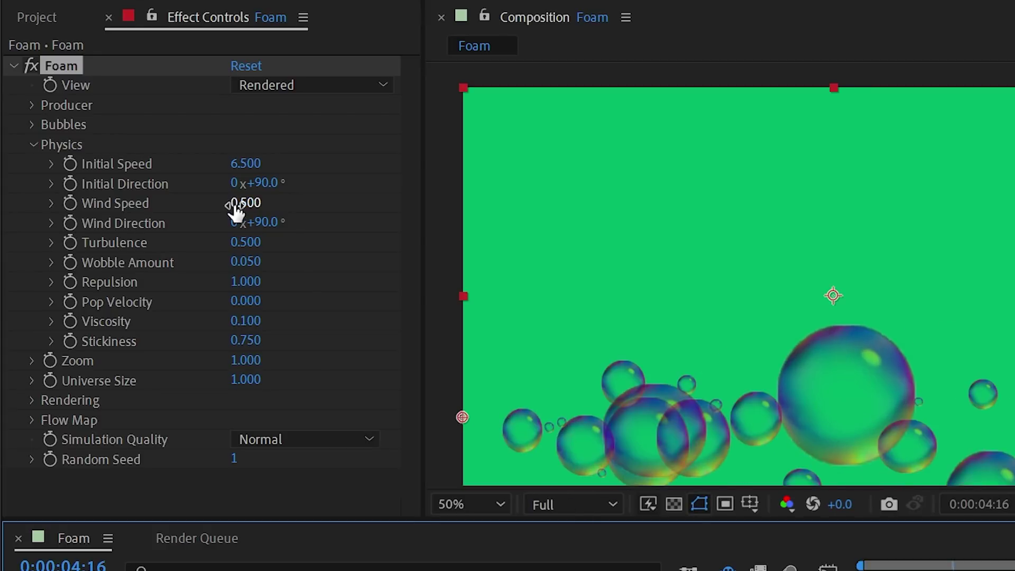
mouse_move(250, 204)
left_mouse_down()
mouse_move(261, 202)
mouse_move(235, 205)
mouse_move(268, 204)
left_mouse_up()
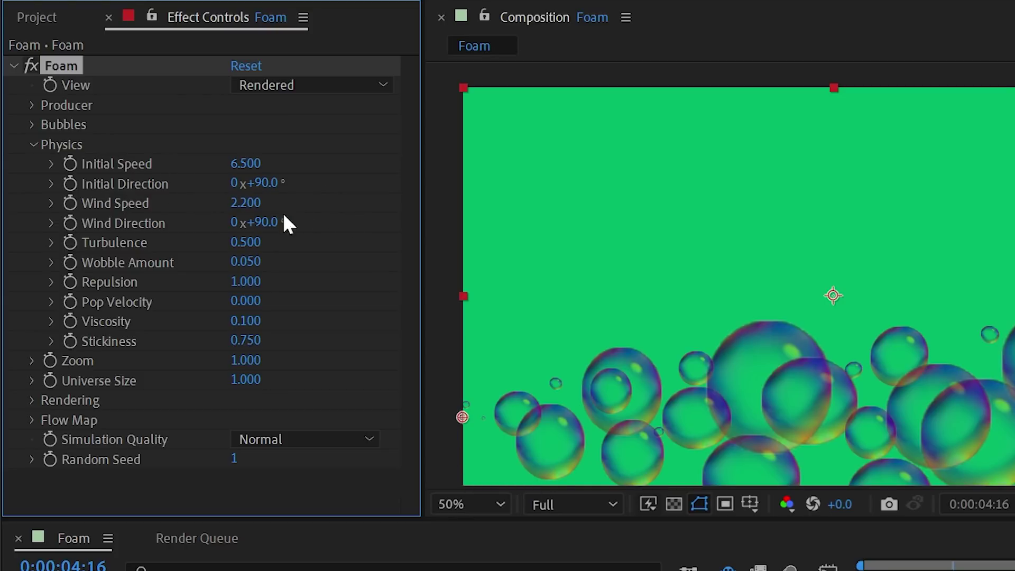
left_click(265, 218)
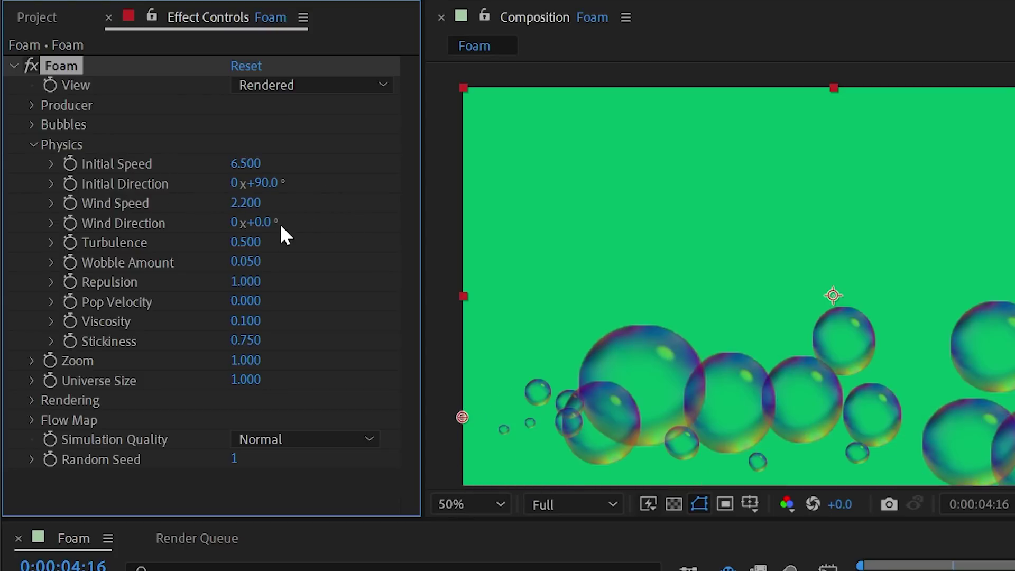
Raise Wind Speed to 10 and lower Initial Speed to 2.8.
left_click_drag(867, 570, 902, 570)
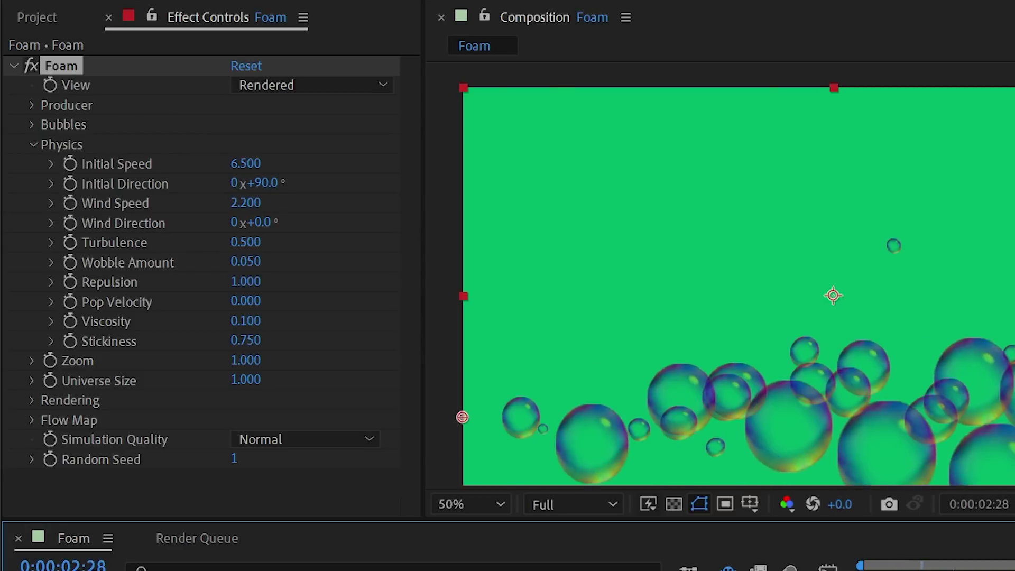
left_click_drag(253, 207, 537, 188)
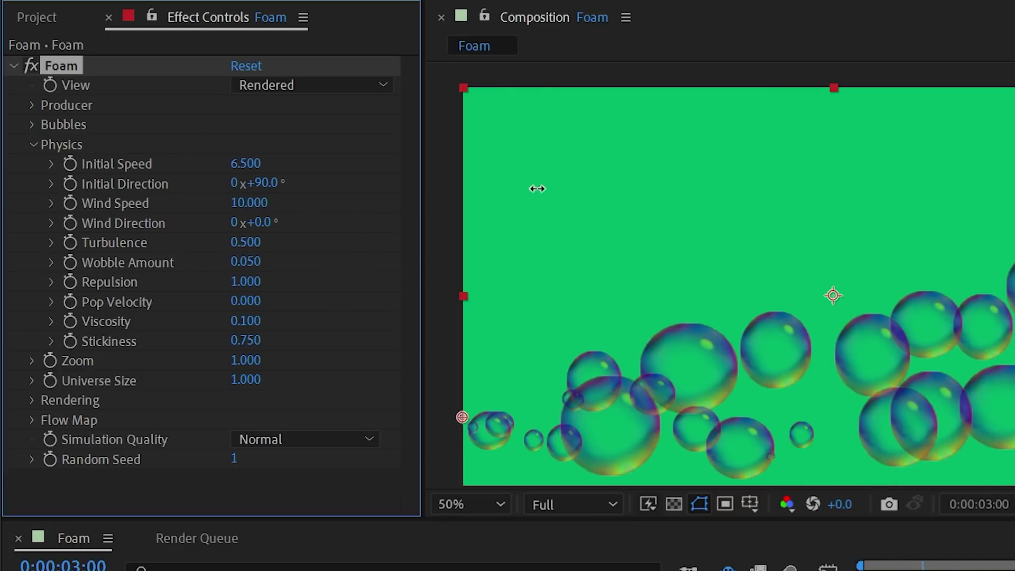
left_click_drag(245, 174, 206, 172)
key("Home")
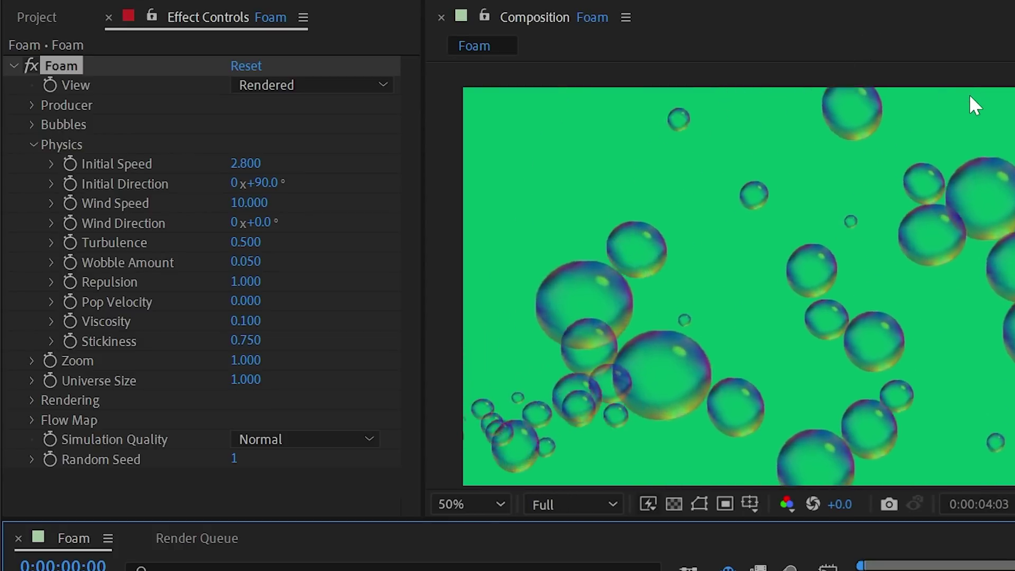
left_click_drag(1014, 570, 920, 570)
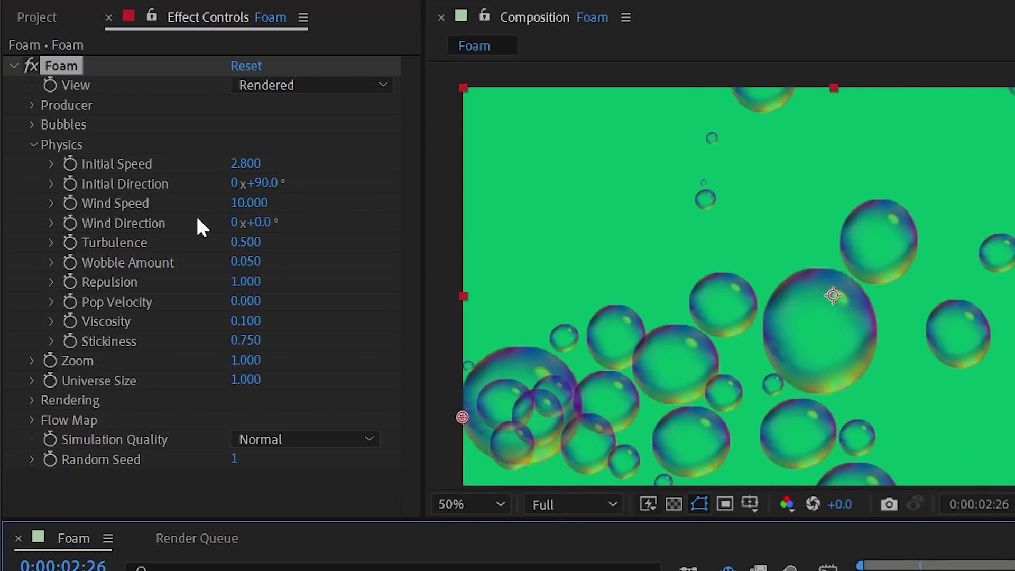
Tune Turbulence through 0.9 and 1.66, settling around 1.09 while previewing.
left_click_drag(236, 247, 275, 239)
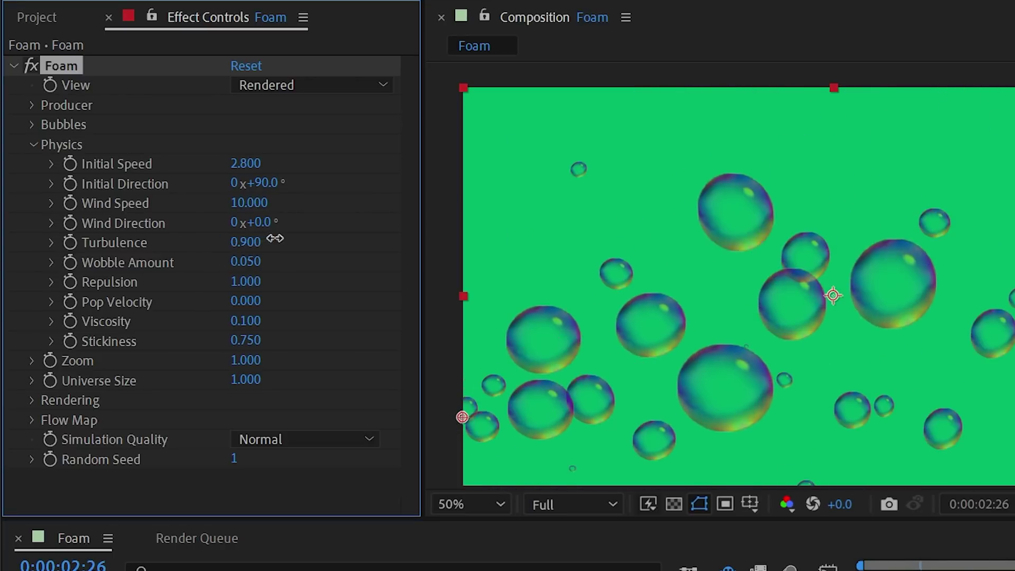
left_click_drag(920, 570, 861, 570)
key("space")
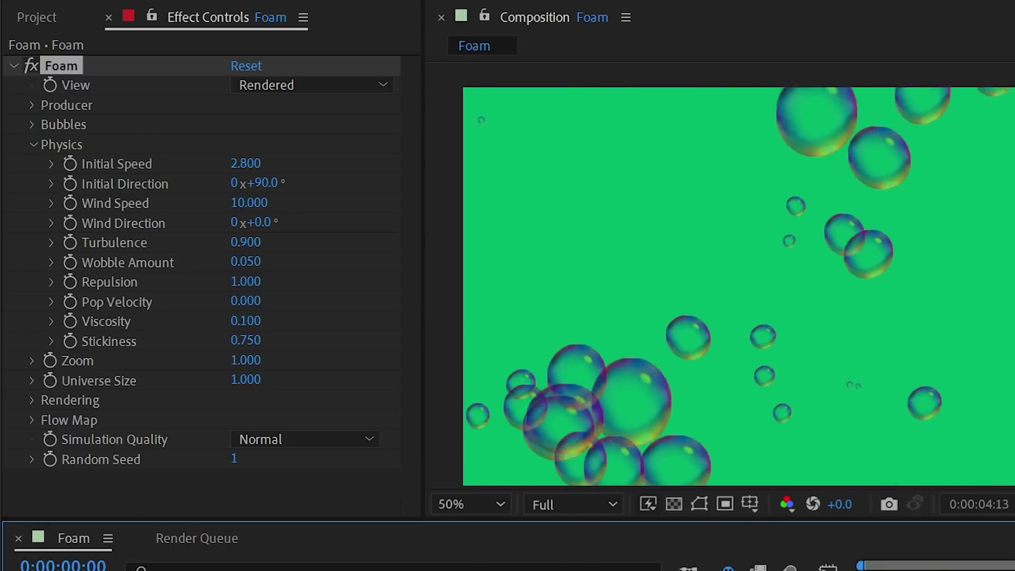
key("space")
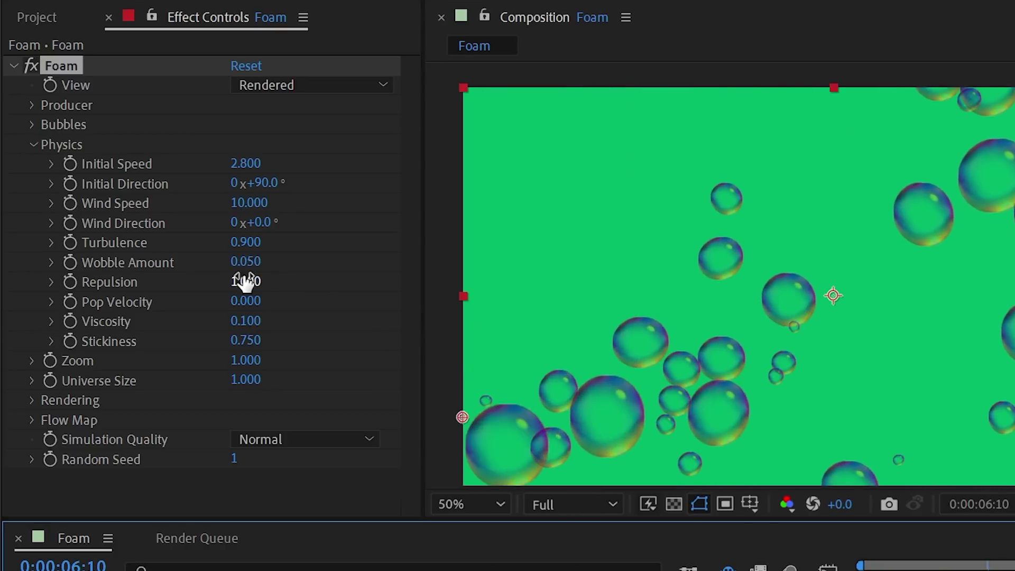
left_click_drag(246, 243, 348, 248)
left_click_drag(938, 570, 798, 569)
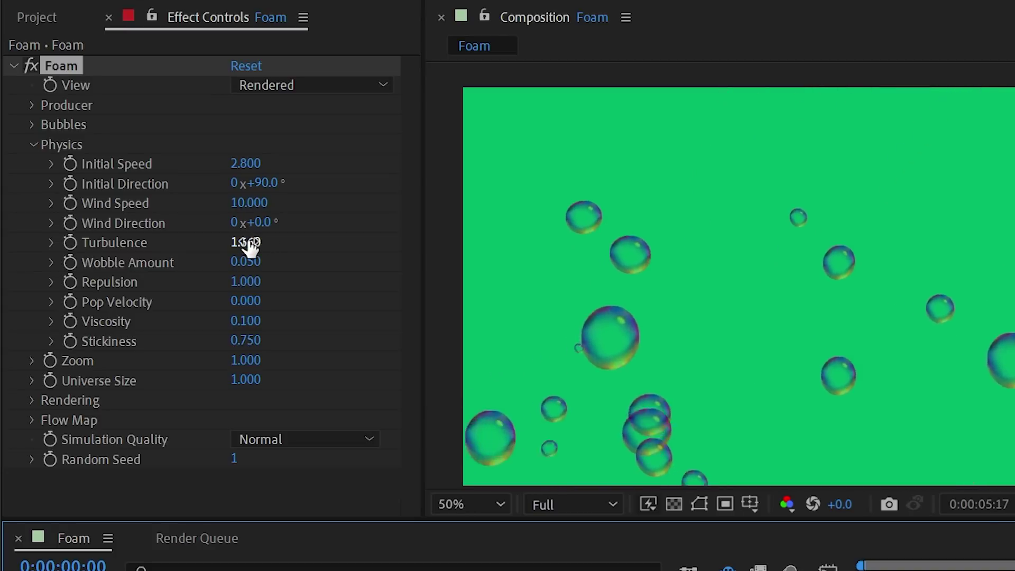
left_click_drag(247, 243, 184, 242)
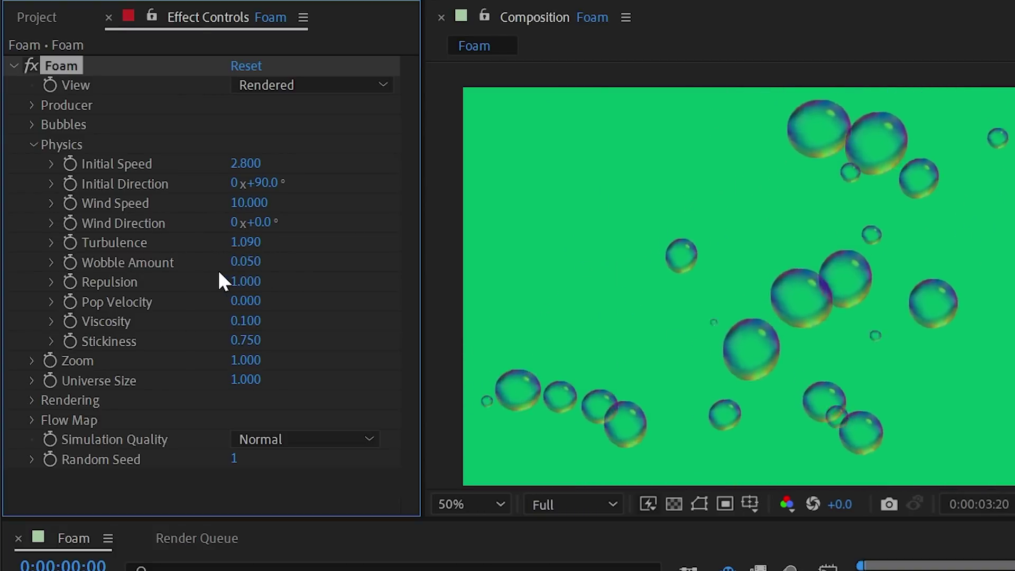
Raise Wobble Amount to 0.174 and set Repulsion to 0.
left_click_drag(244, 270, 274, 263)
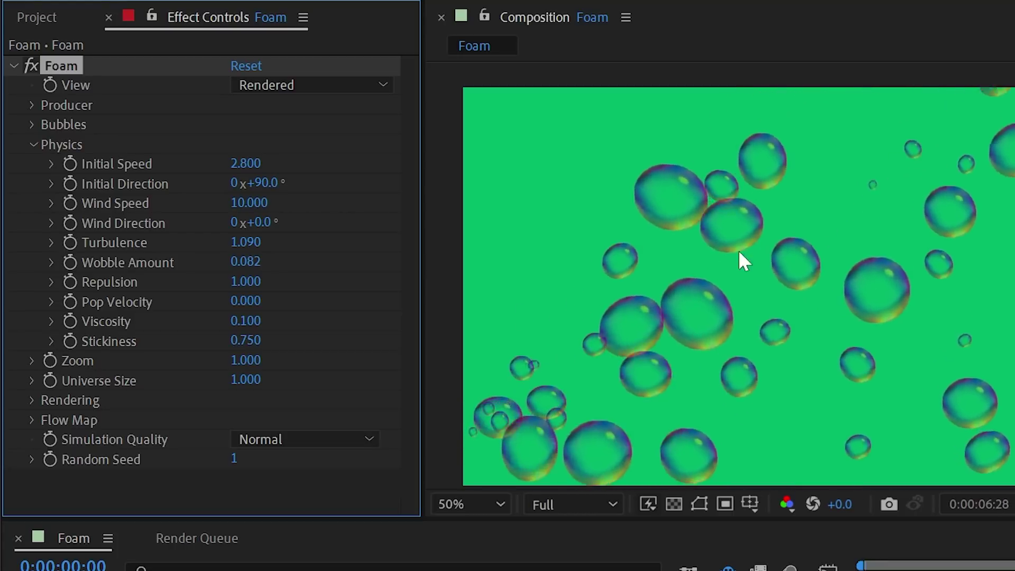
left_click_drag(344, 266, 370, 266)
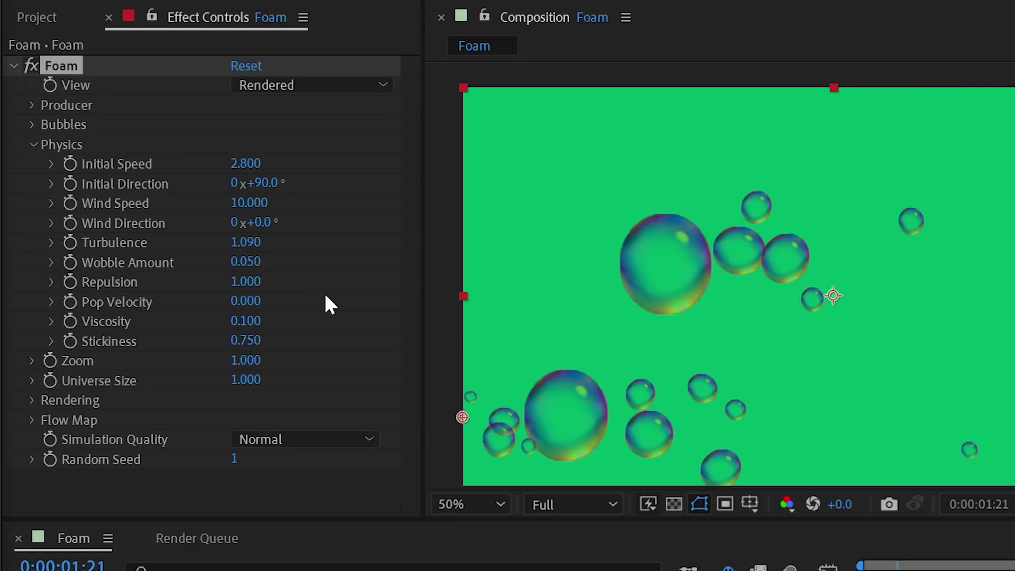
left_click_drag(248, 283, 51, 283)
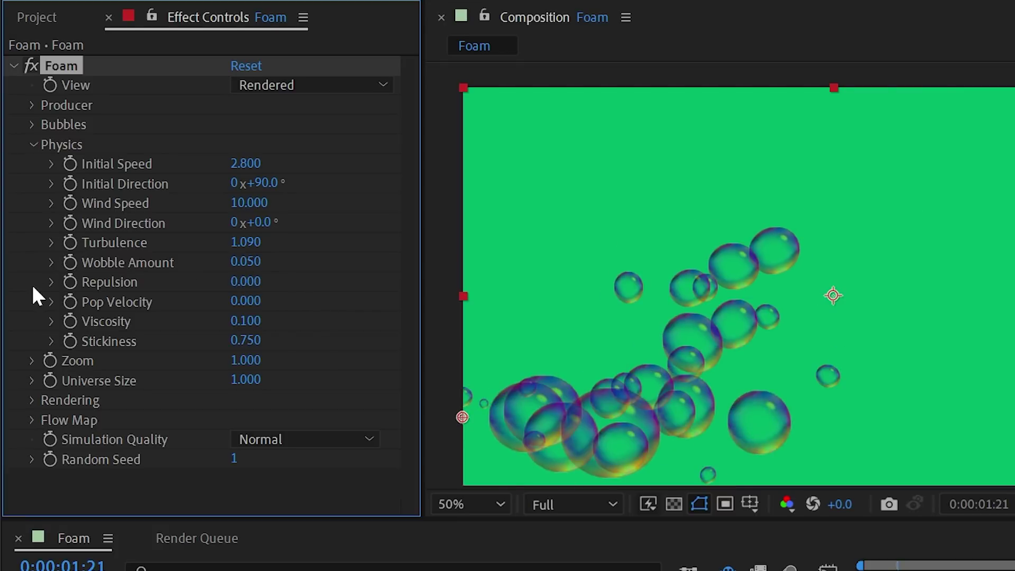
key("Home")
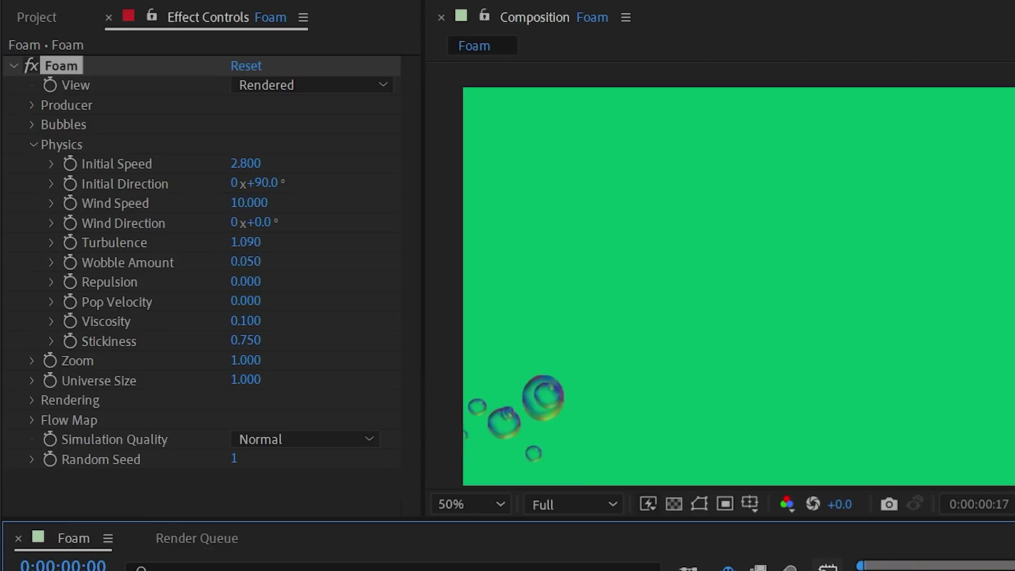
key("space")
Reset the Foam effect to its defaults and set View back to Rendered.
left_click(257, 66)
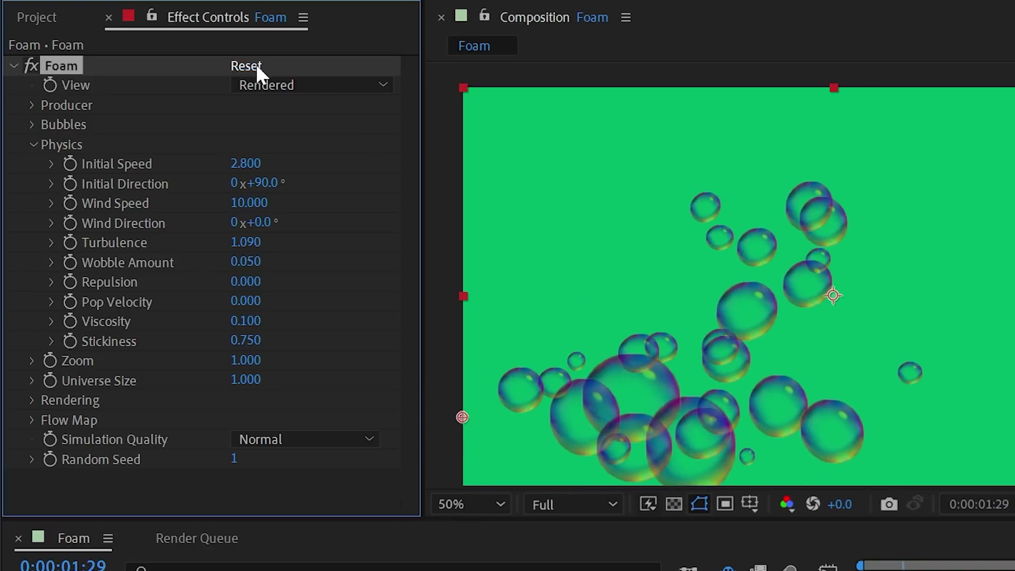
left_click(256, 66)
left_click(265, 84)
left_click(290, 157)
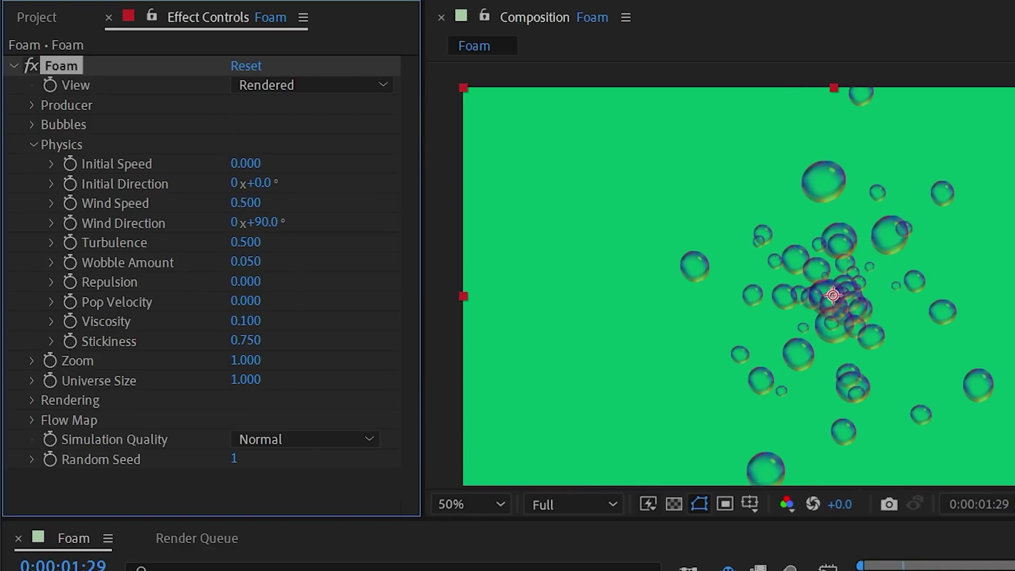
left_click_drag(903, 570, 862, 570)
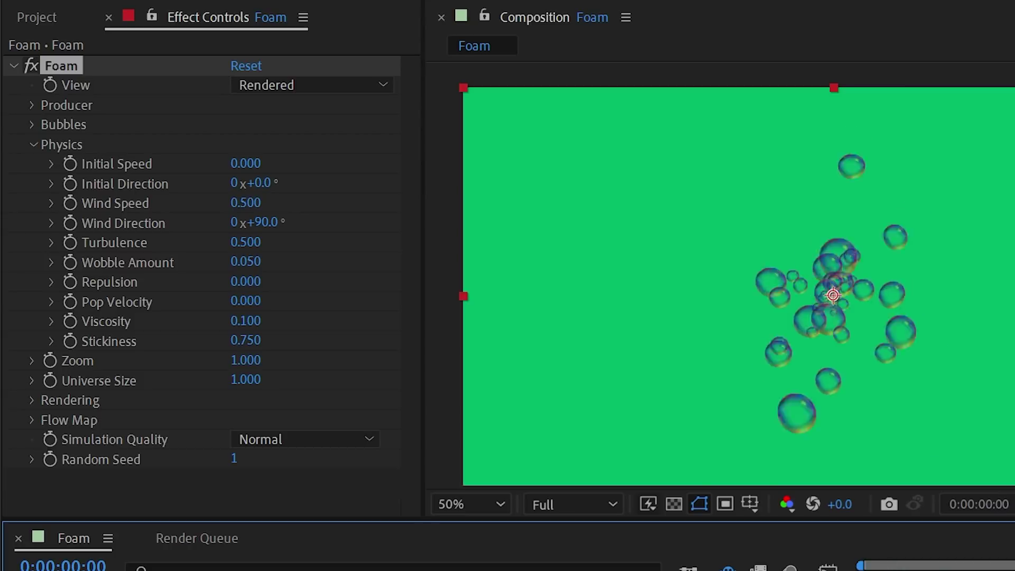
key("space")
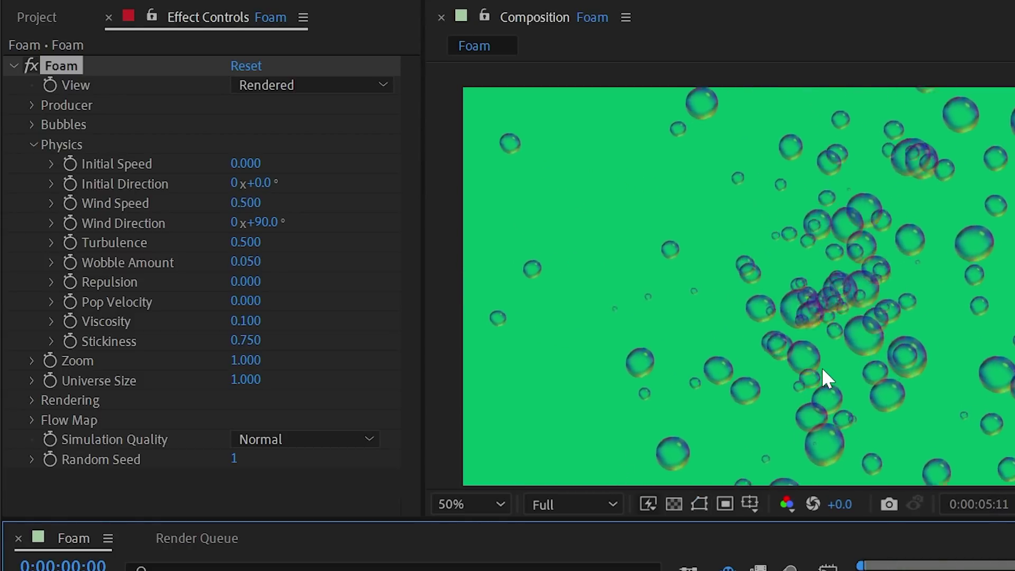
Set Repulsion to 1.000 after trying 0.400, and replay the preview.
left_click_drag(246, 282, 426, 281)
left_click_drag(253, 283, 186, 290)
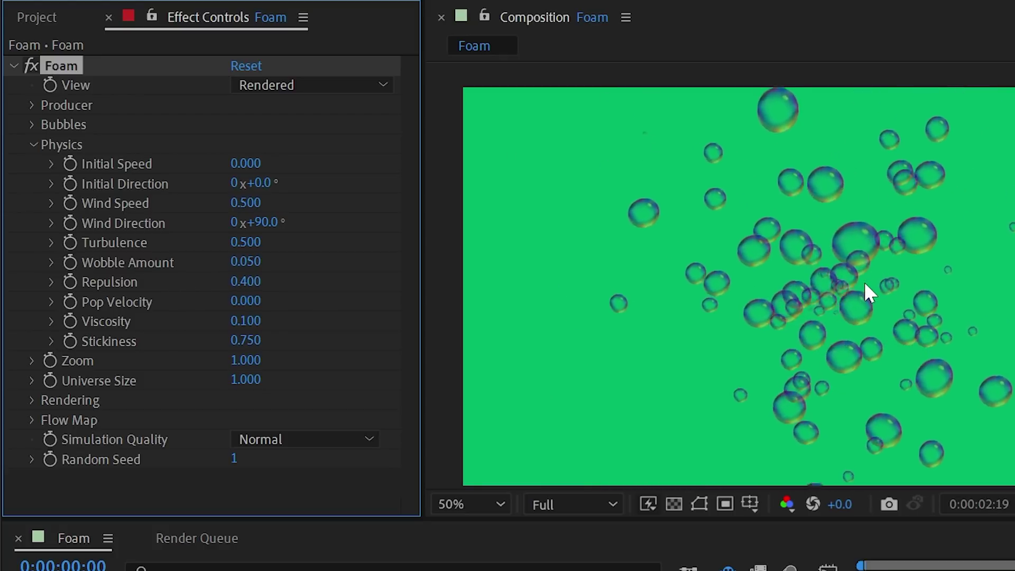
left_click_drag(245, 281, 307, 281)
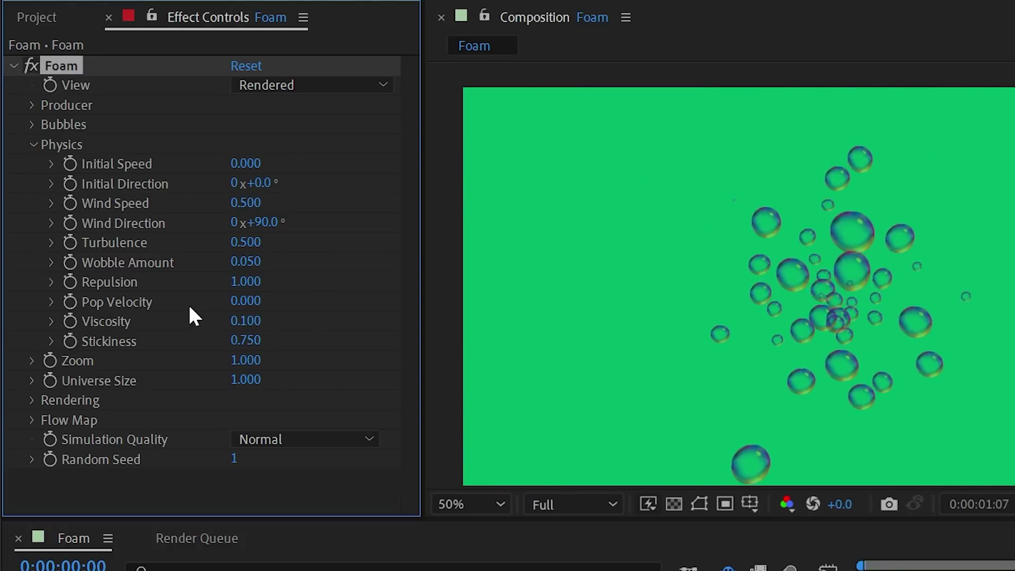
left_click_drag(863, 570, 900, 570)
key("space")
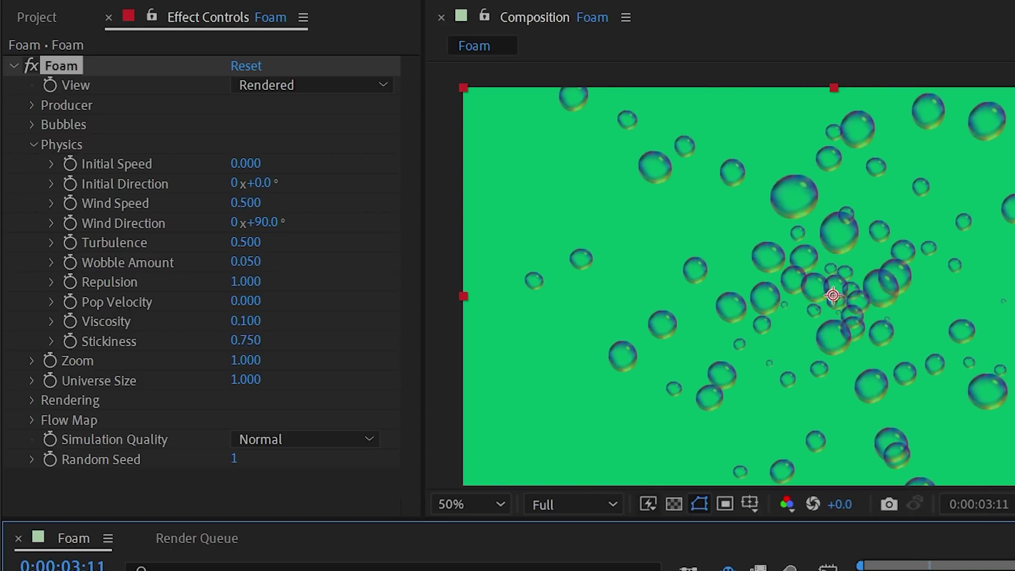
Enlarge and vary the bubbles with Size 0.720 and Size Variance 1.410.
left_click(30, 123)
left_click_drag(255, 153, 343, 159)
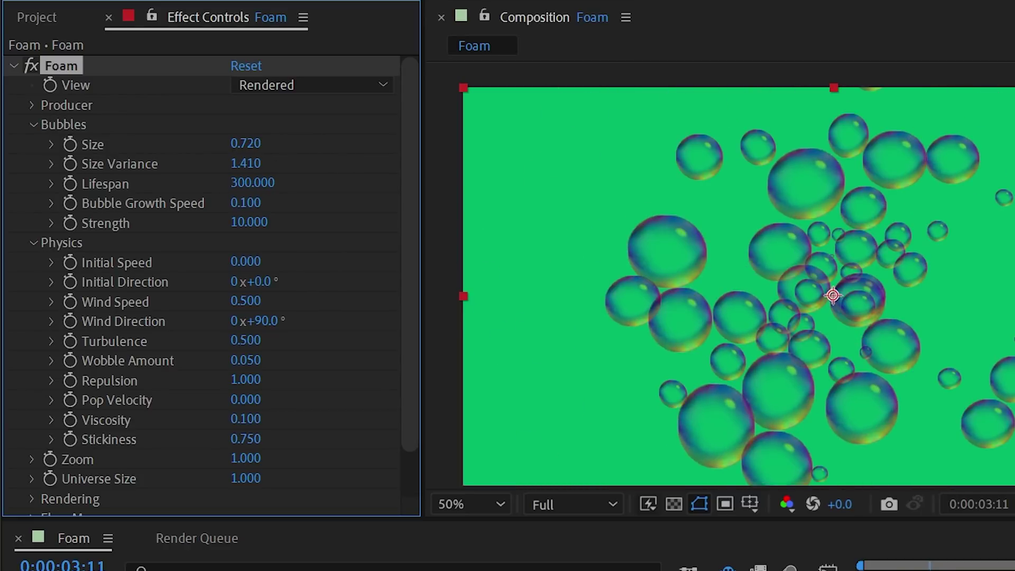
left_click_drag(930, 567, 860, 566)
key("space")
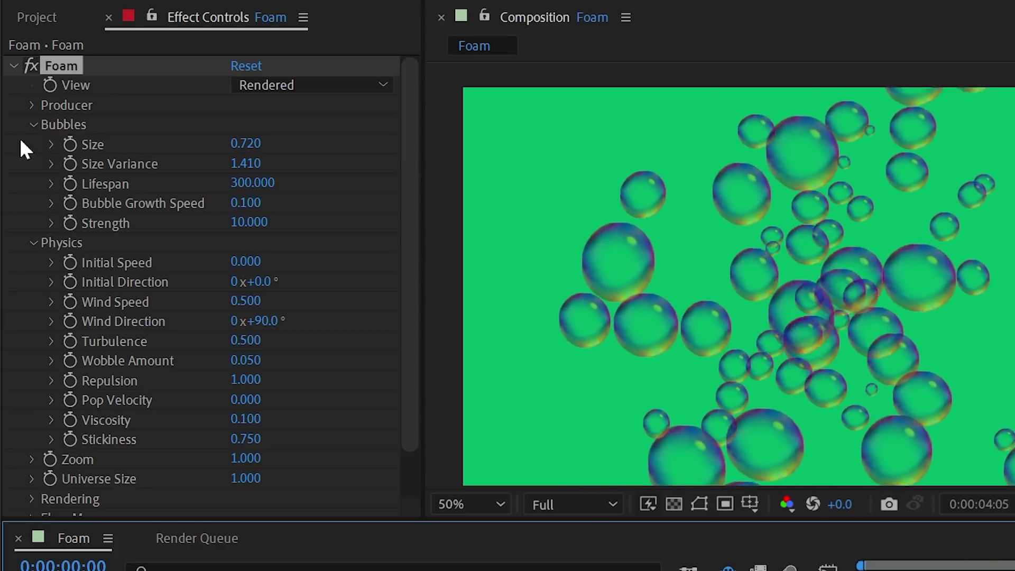
left_click(32, 125)
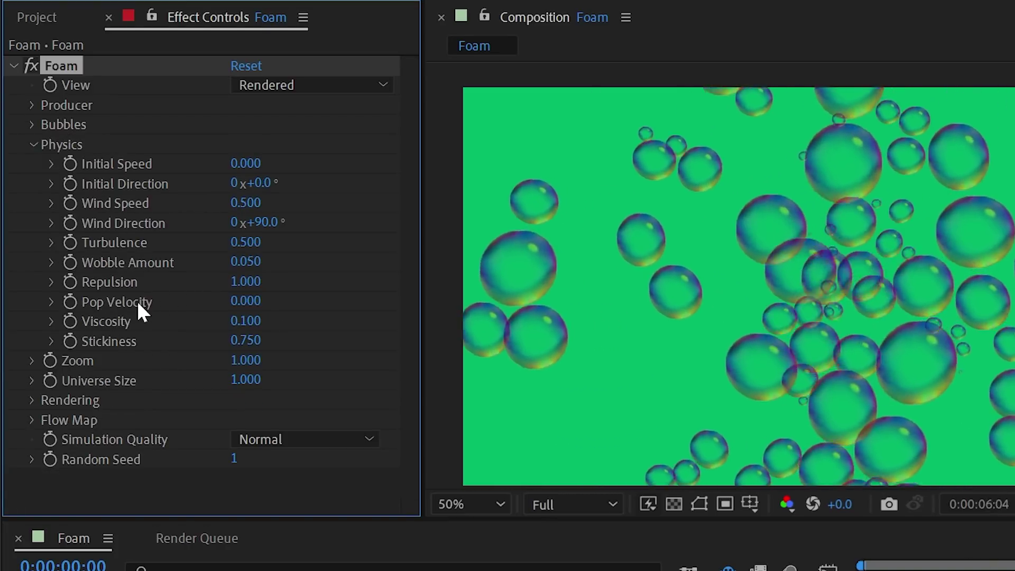
Raise Pop Velocity to 4.100, then to 10.000, previewing the bubbles.
left_click_drag(244, 300, 290, 297)
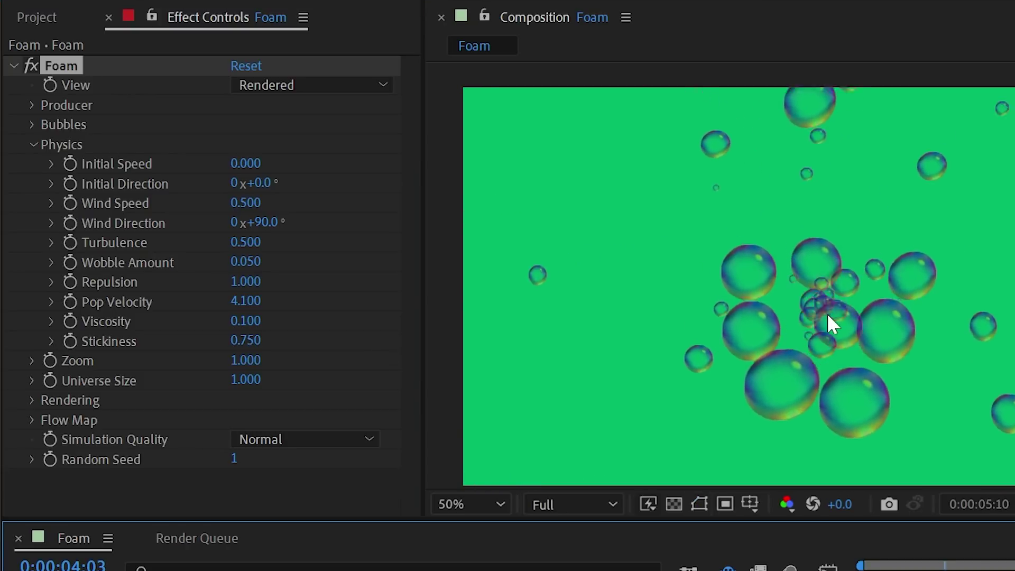
key("space")
scroll(801, 303, "up", 1)
left_click_drag(983, 569, 949, 570)
key("space")
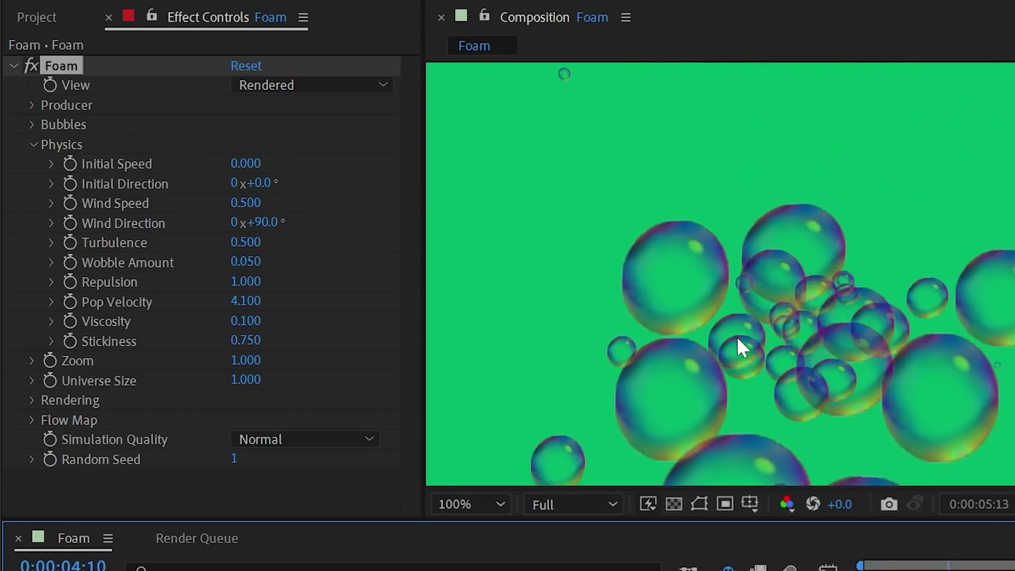
scroll(741, 321, "down", 2)
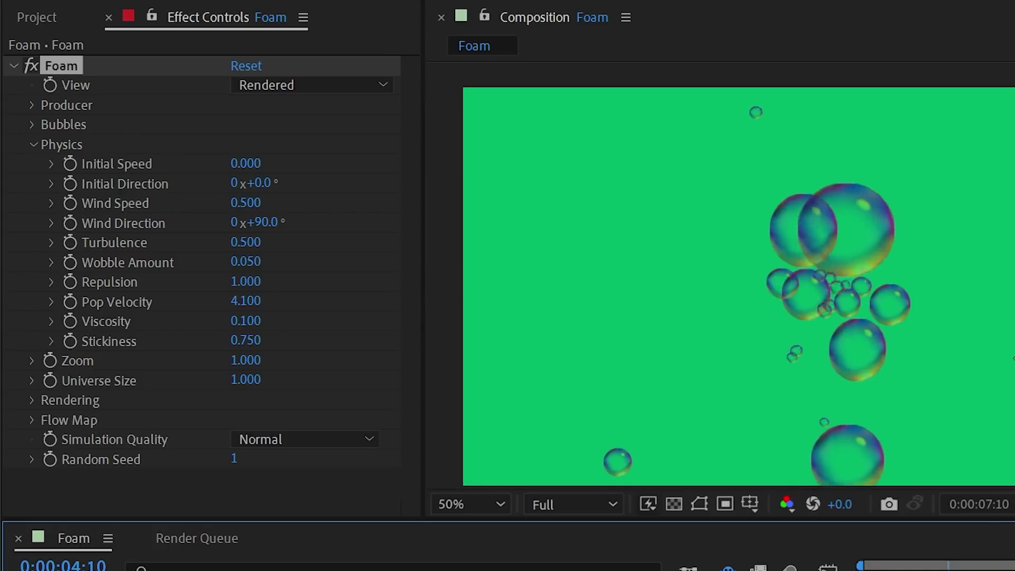
left_click_drag(1013, 348, 985, 326)
key("space")
key("space")
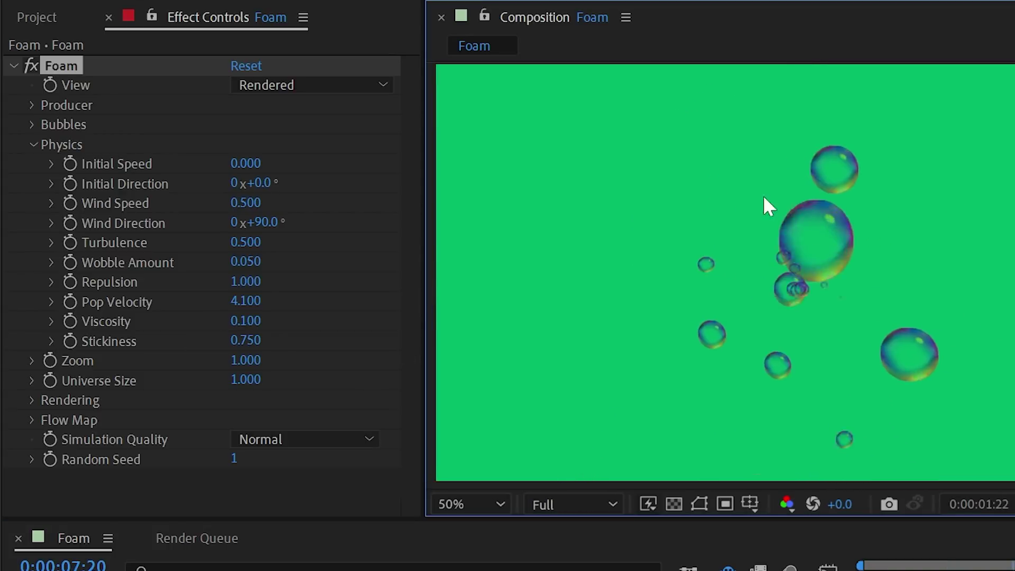
left_click(831, 226)
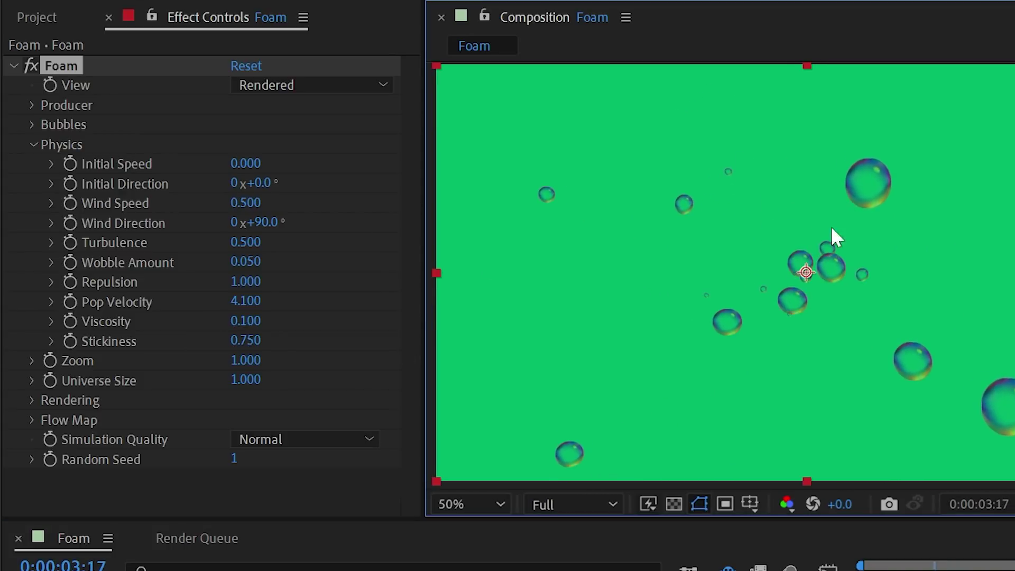
left_click_drag(250, 305, 352, 299)
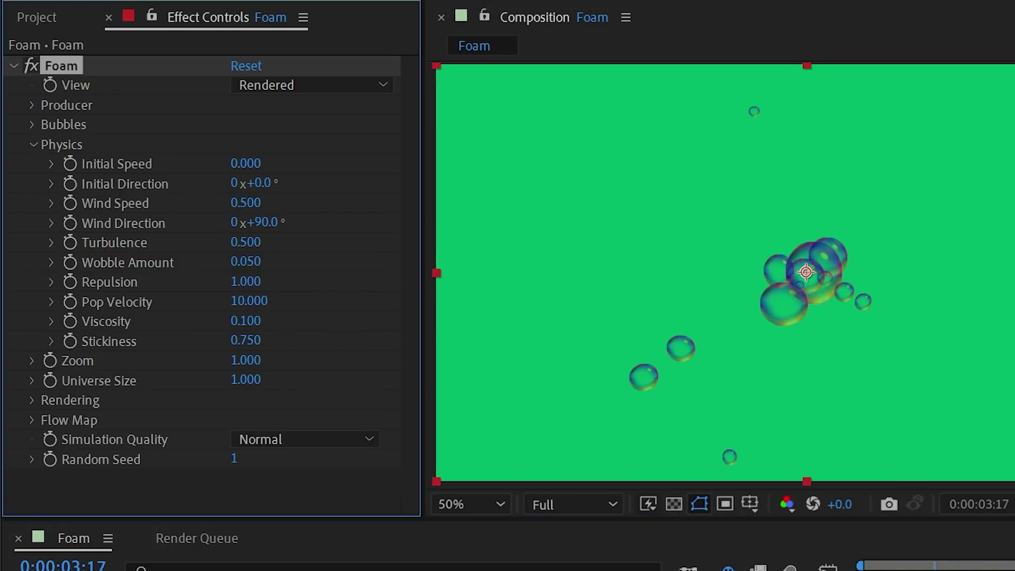
key("Home")
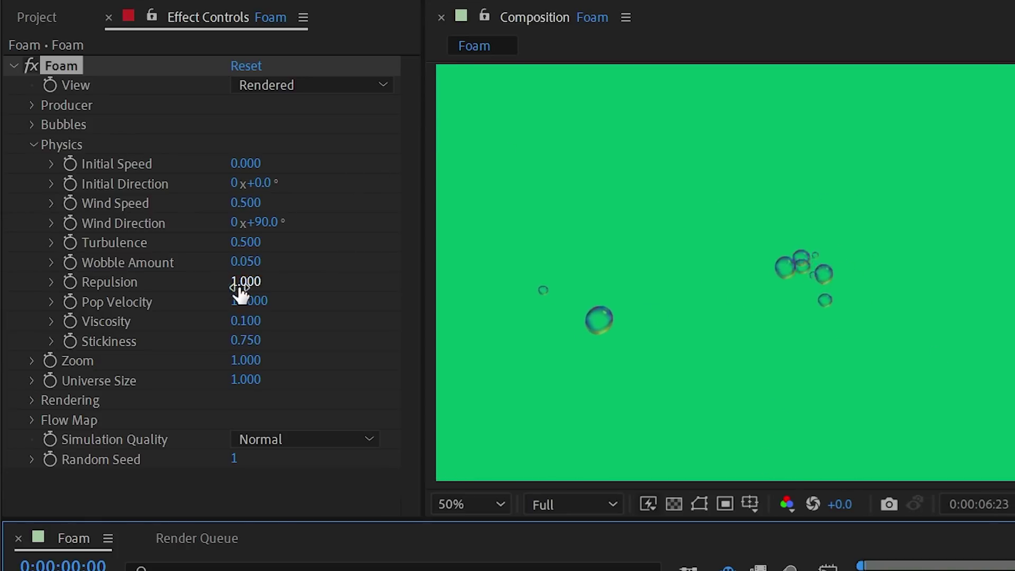
Set Size Variance to 0.600, Size to about 0.680, and Pop Velocity to 5.300.
left_click_drag(246, 301, 196, 304)
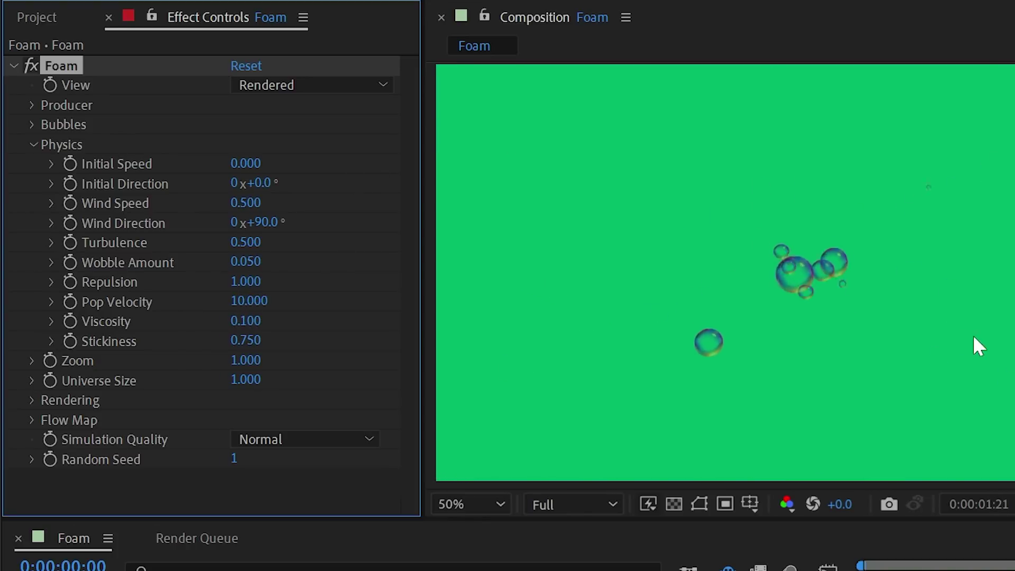
left_click(32, 124)
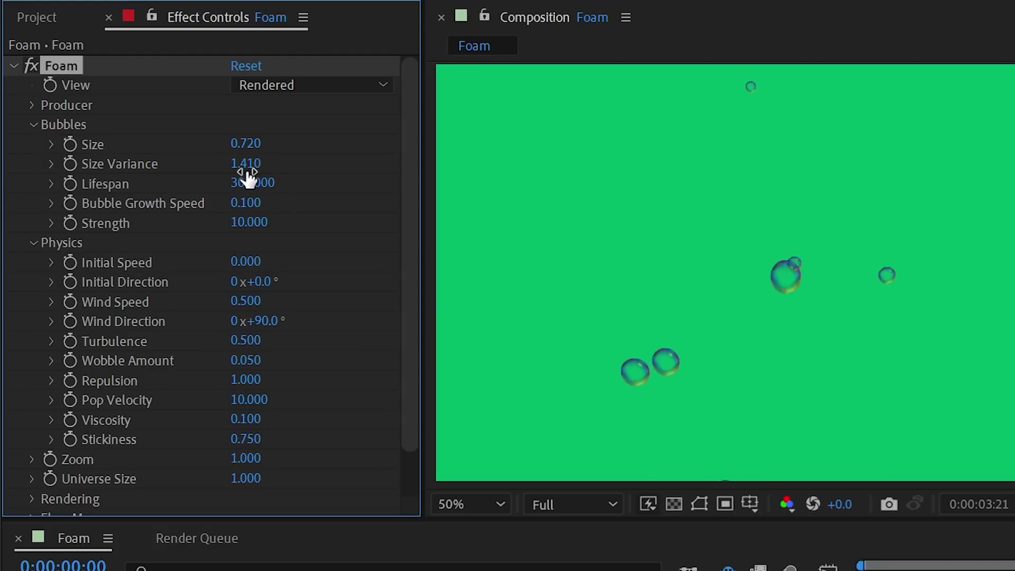
left_click_drag(279, 164, 153, 164)
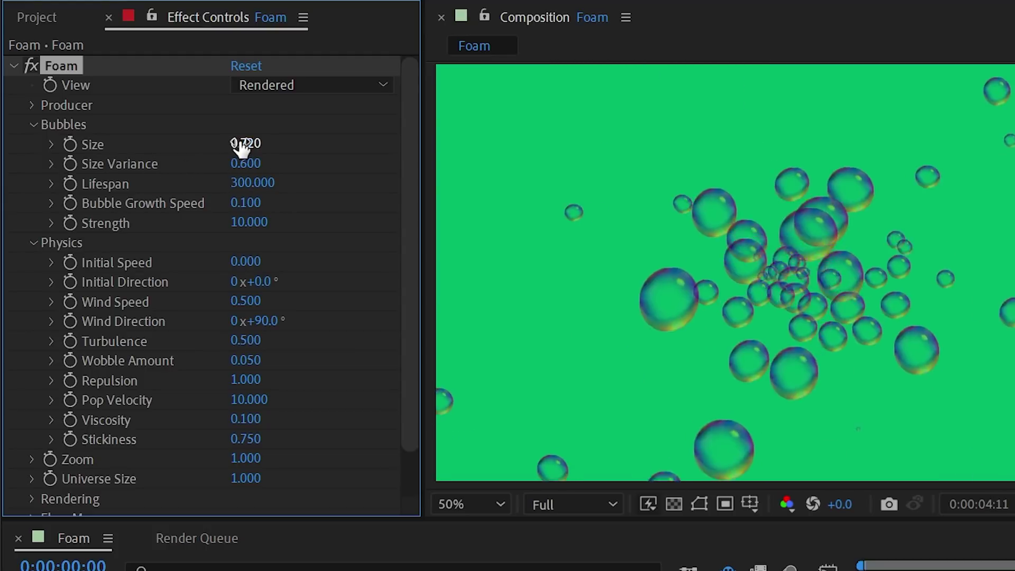
left_click_drag(242, 141, 238, 143)
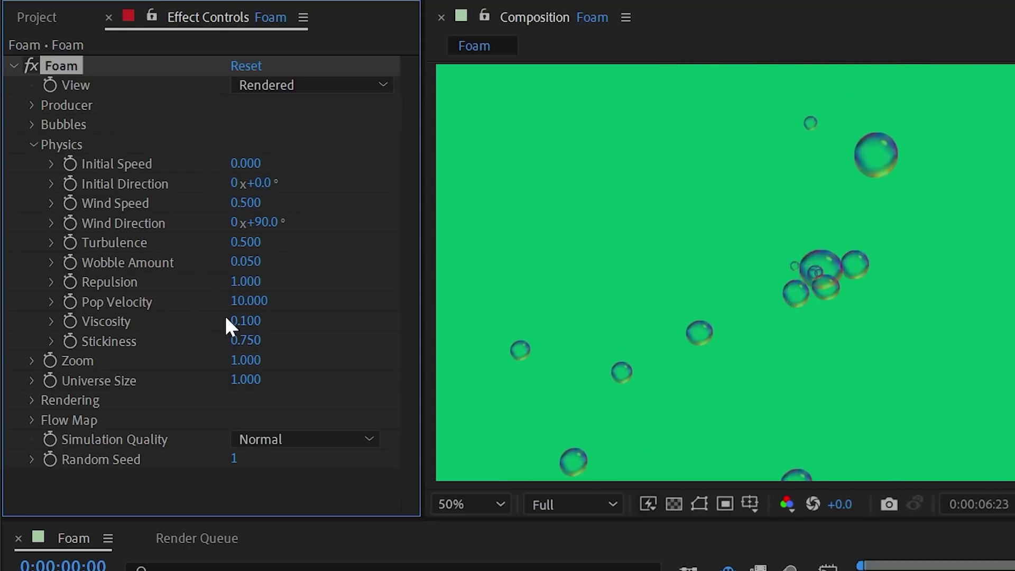
left_click_drag(238, 301, 183, 305)
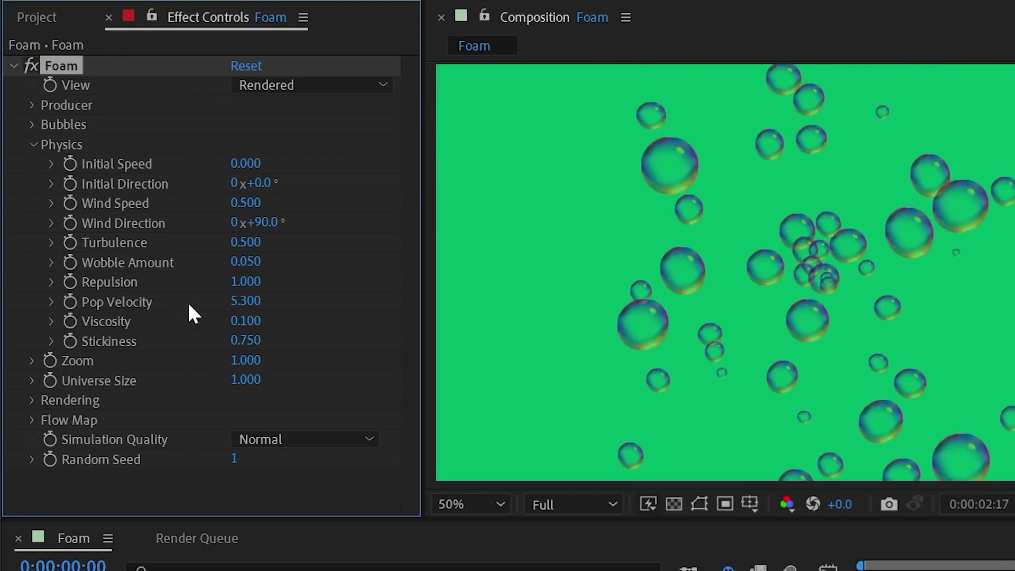
left_click(33, 103)
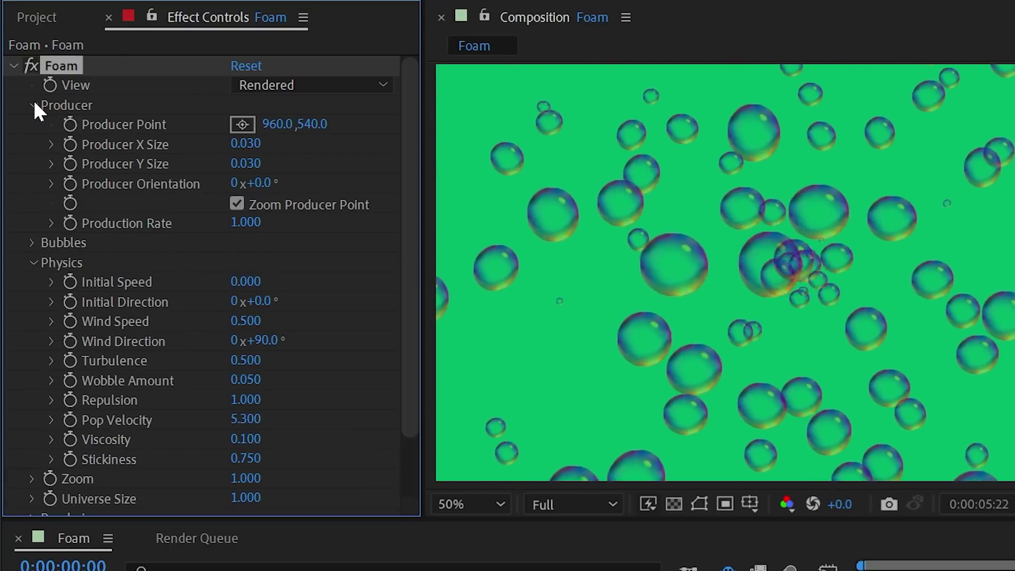
Raise Production Rate to 3.300 and lower bubble Strength from 48 to 22.000.
left_click_drag(249, 222, 292, 223)
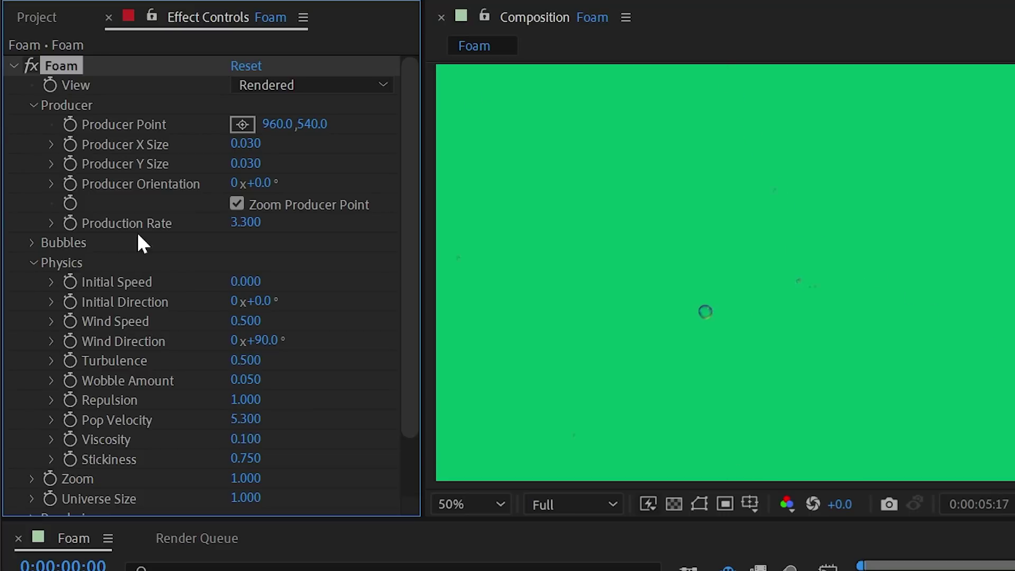
left_click(30, 243)
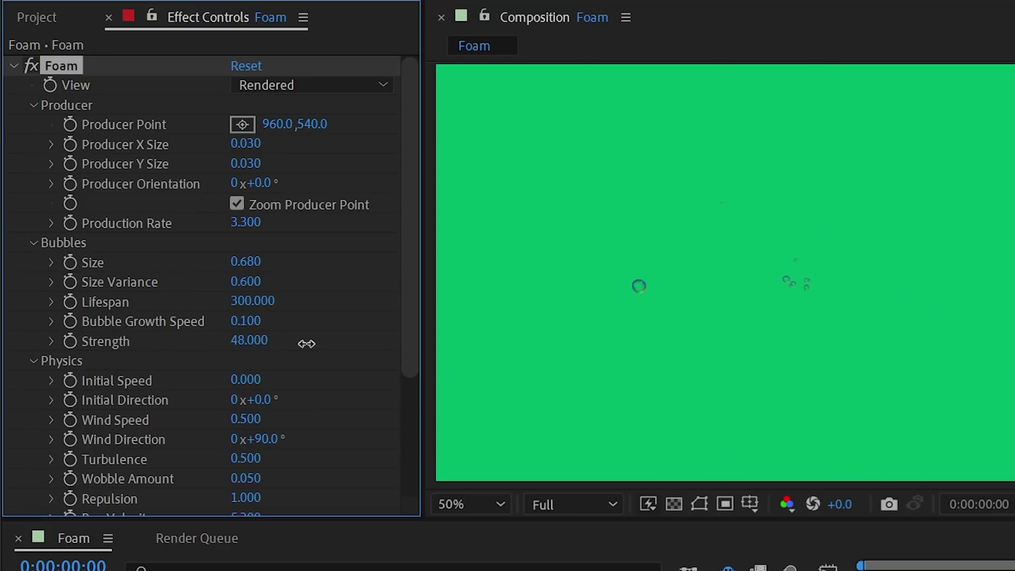
left_click_drag(307, 344, 276, 343)
left_click(699, 504)
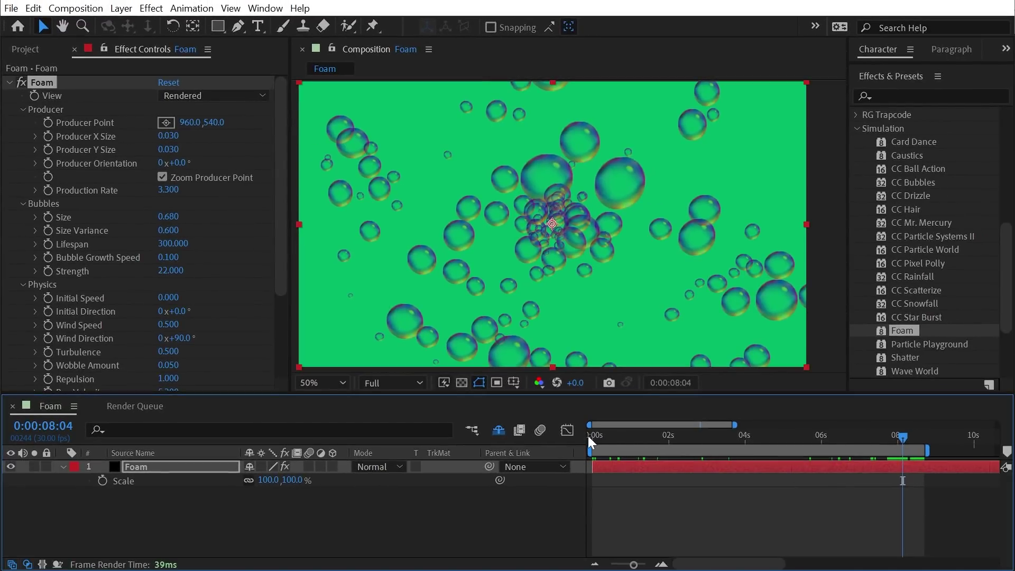
Collapse Bubbles and Producer and drop Physics Pop Velocity from 5.300 to 2.300.
left_click_drag(588, 434, 884, 458)
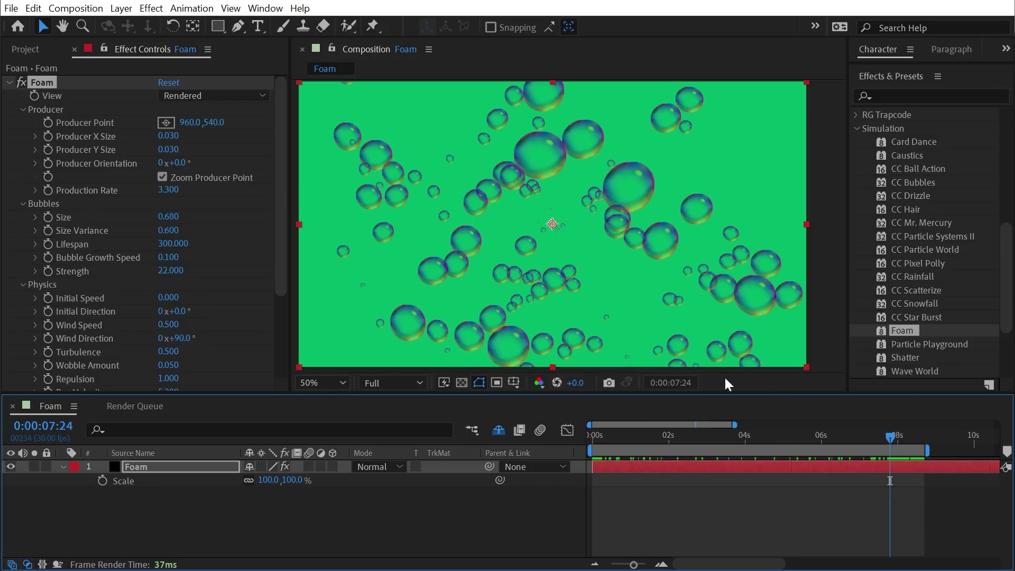
key("Home")
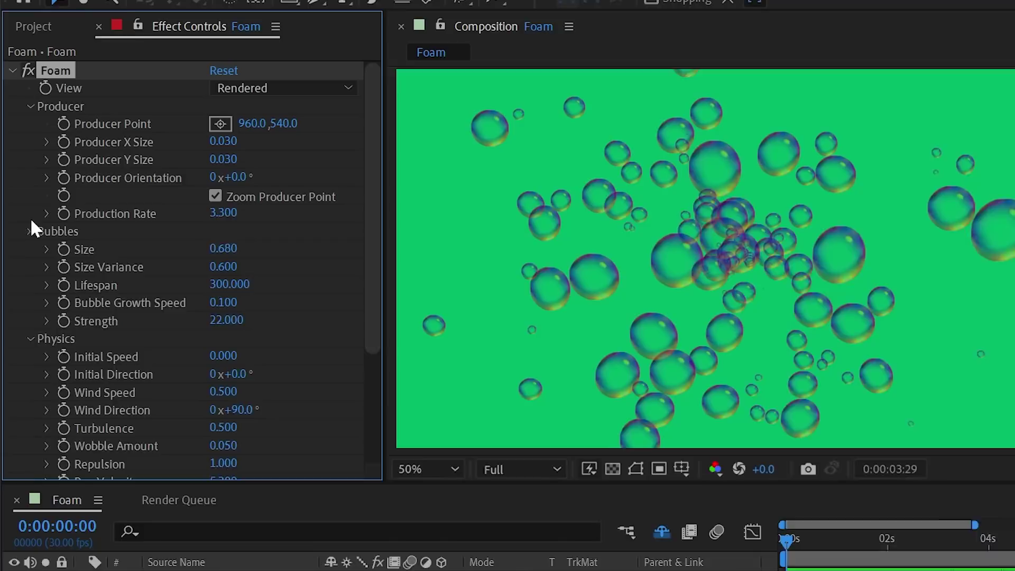
left_click(29, 230)
left_click(29, 105)
left_click_drag(221, 284, 243, 318)
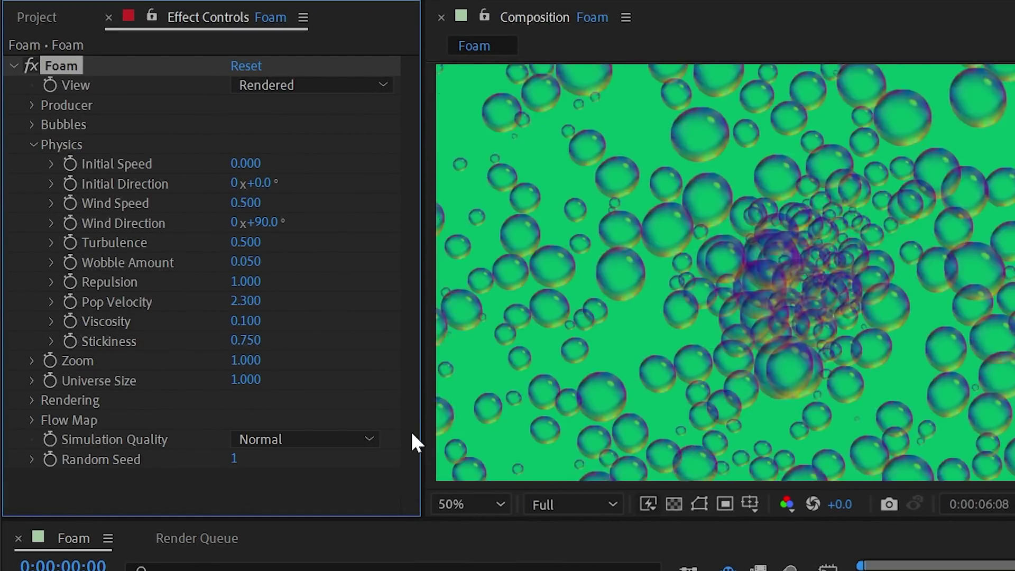
Lower the Production Rate slightly and raise bubble Strength to 15.000.
left_click(32, 105)
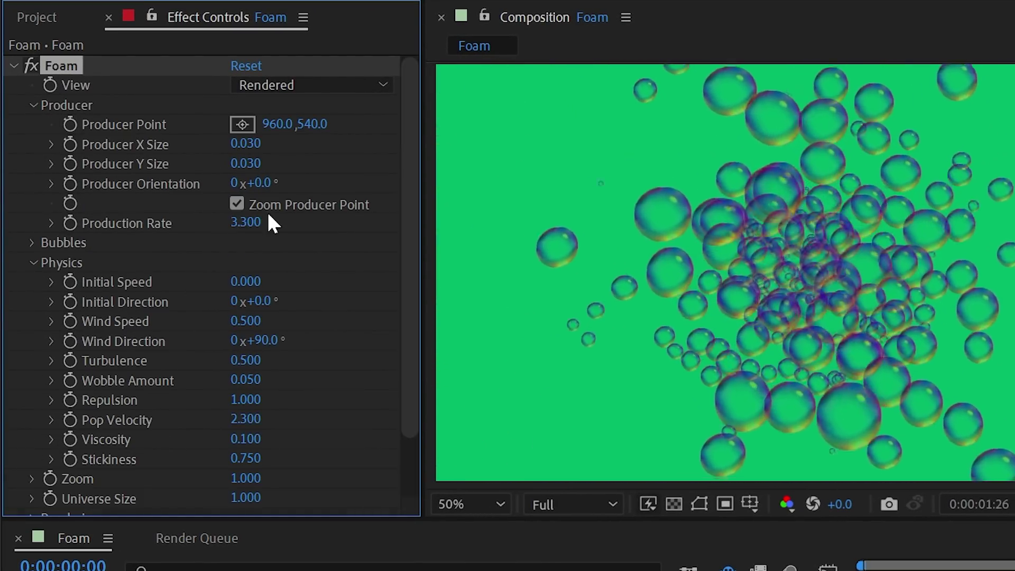
left_click_drag(259, 222, 225, 223)
left_click(33, 105)
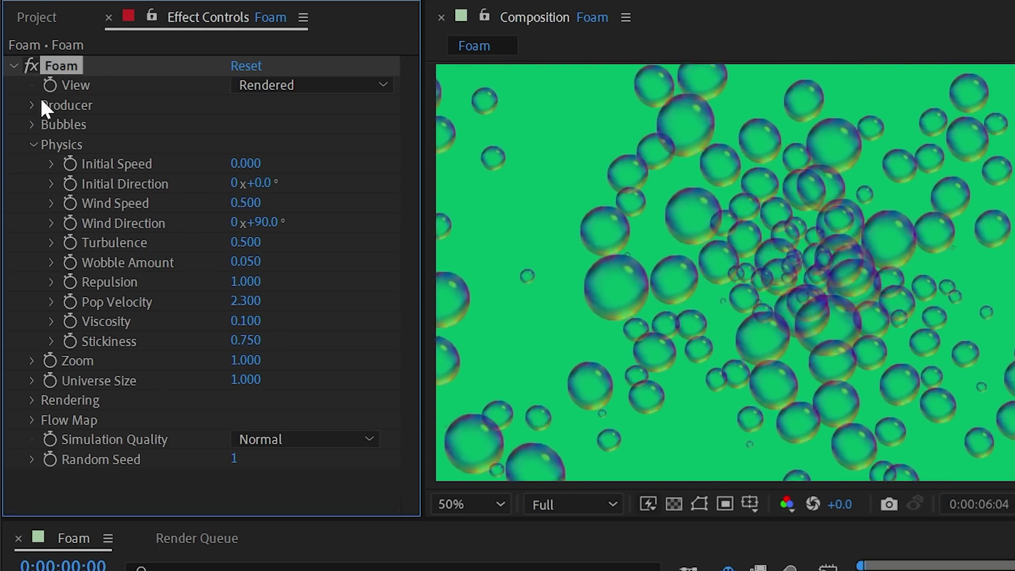
left_click(33, 124)
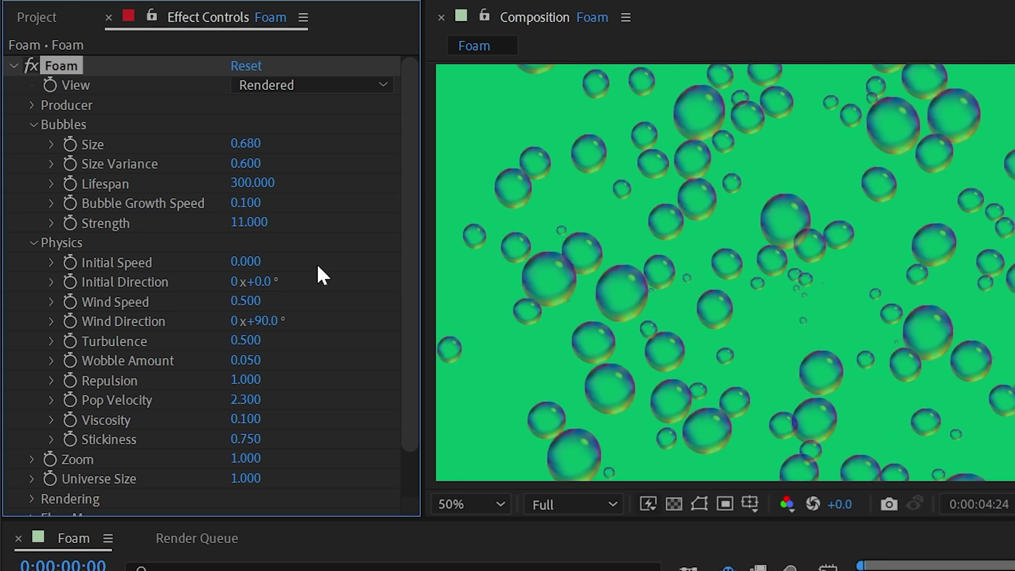
left_click_drag(258, 228, 268, 234)
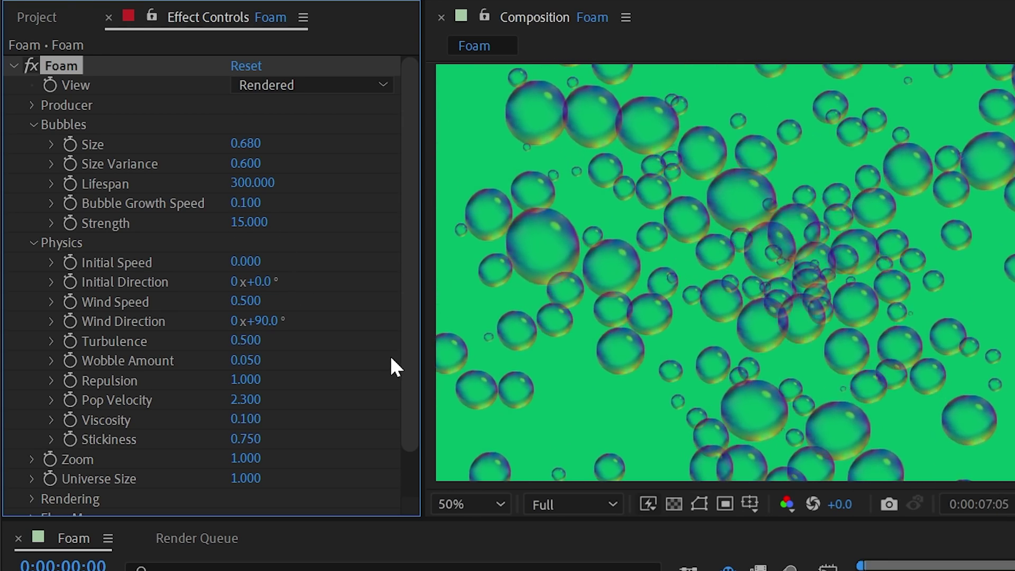
left_click(32, 125)
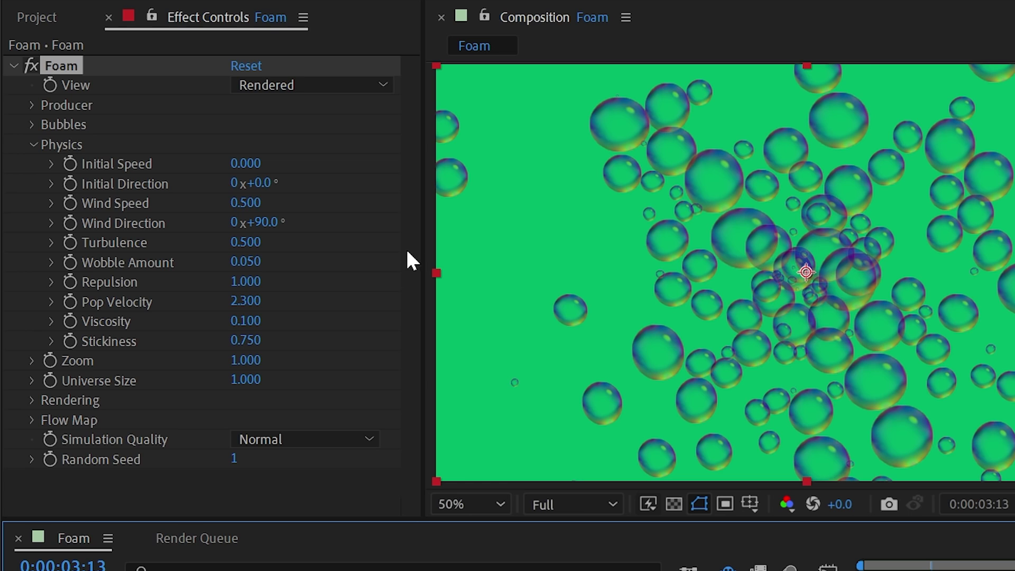
Raise Viscosity to 0.750 and preview the simulation from the first frame.
left_click_drag(241, 320, 331, 336)
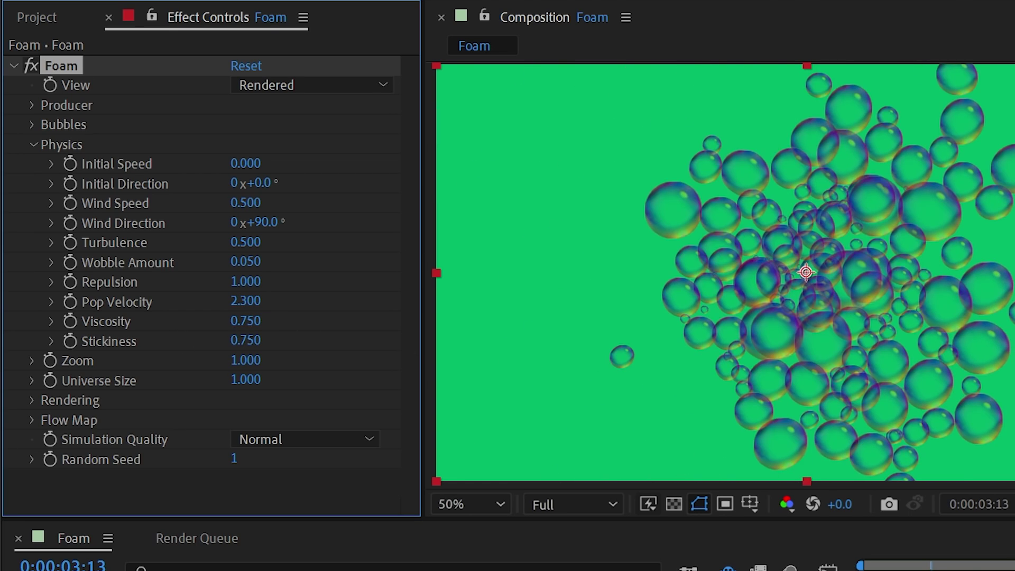
left_click_drag(931, 570, 860, 570)
key("space")
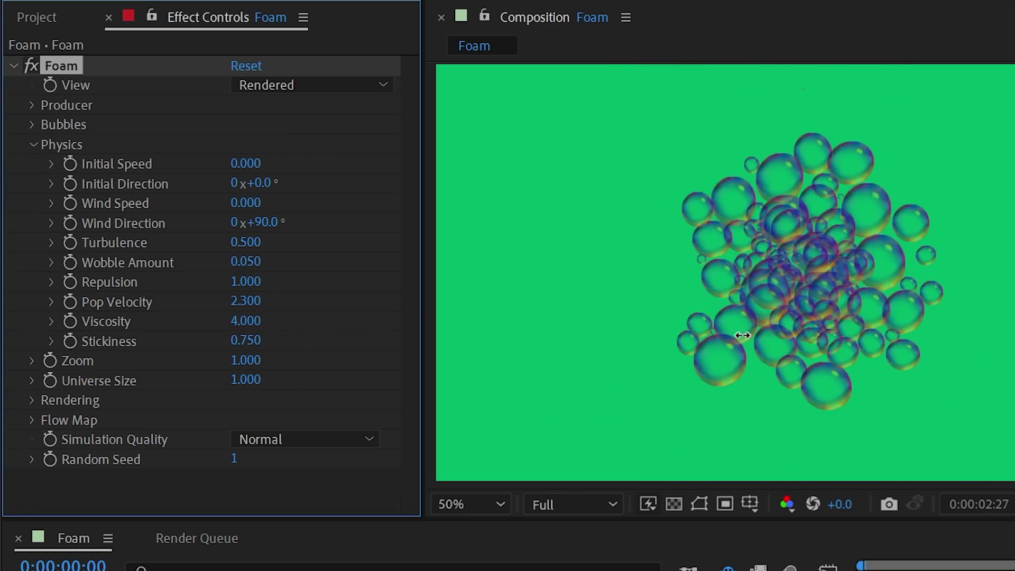
key("space")
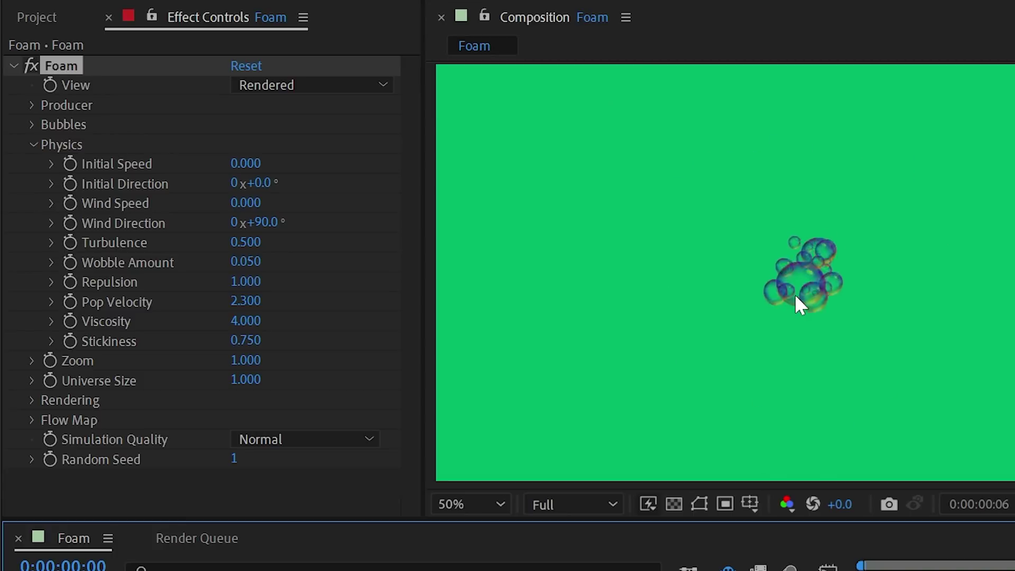
Set Initial Speed to 6 and Viscosity to 2.810, then replay the preview.
left_click_drag(245, 164, 310, 153)
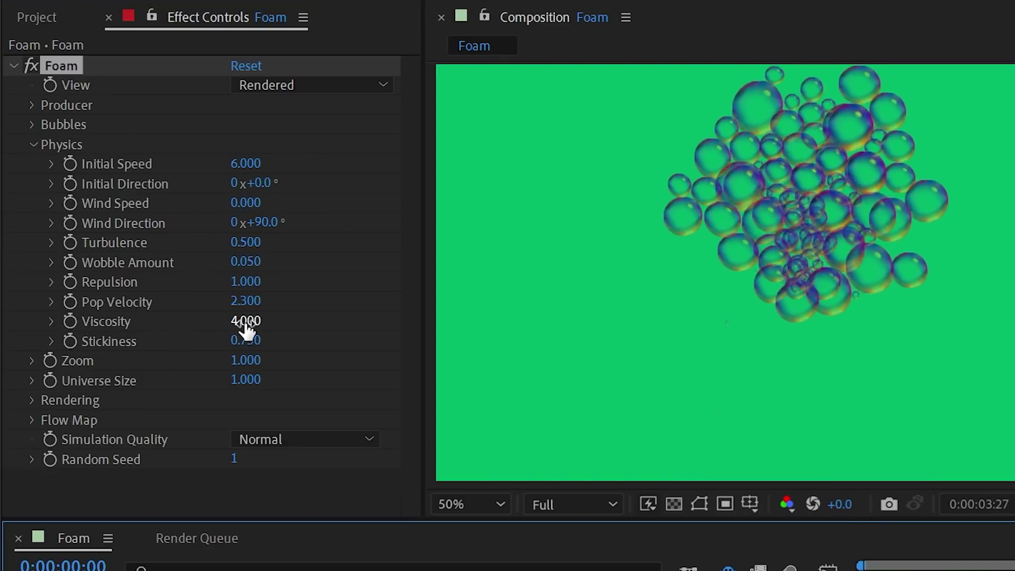
left_click_drag(233, 320, 107, 320)
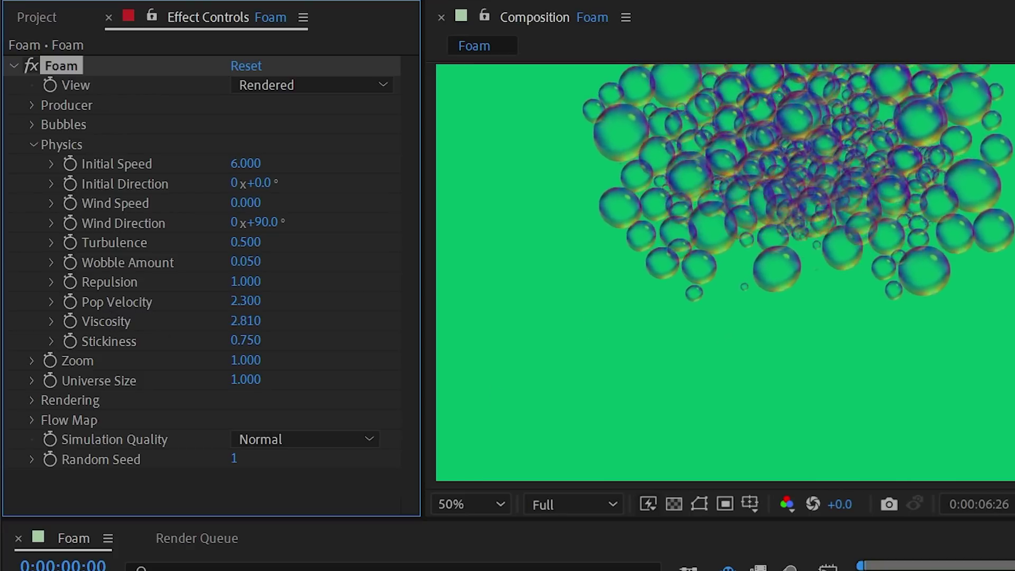
key("space")
left_click_drag(800, 272, 823, 443)
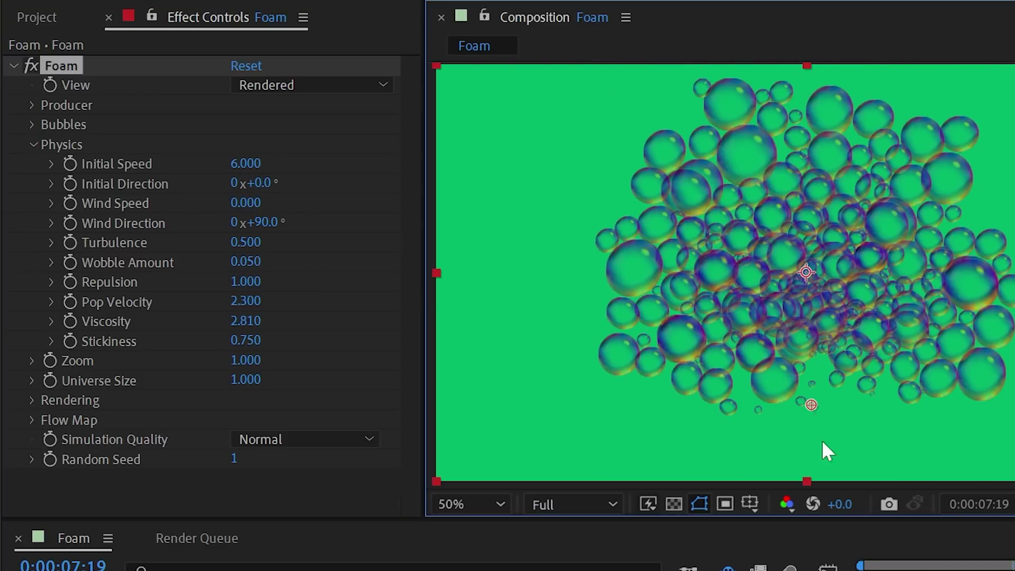
key("Home")
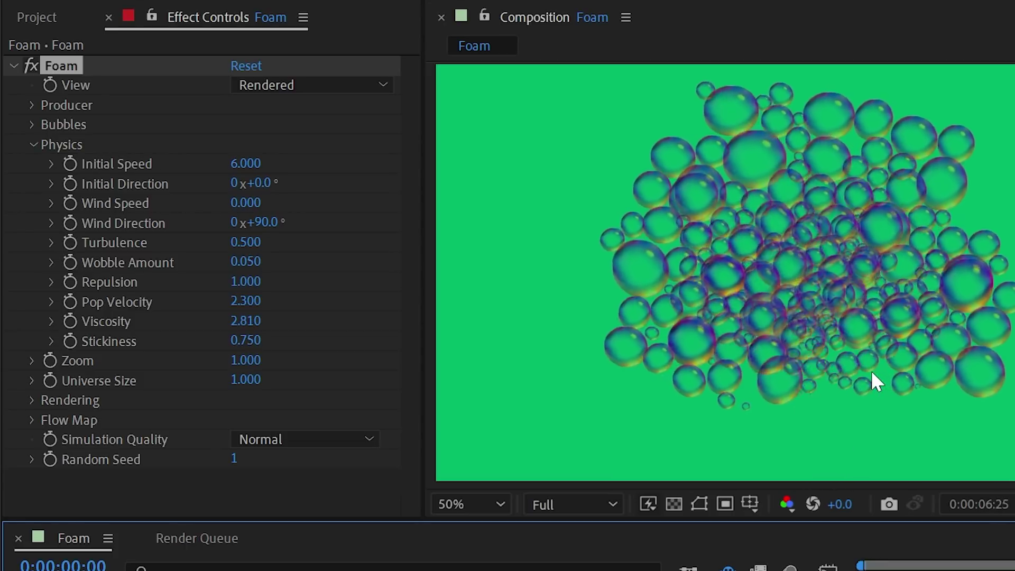
left_click(212, 356)
key("space")
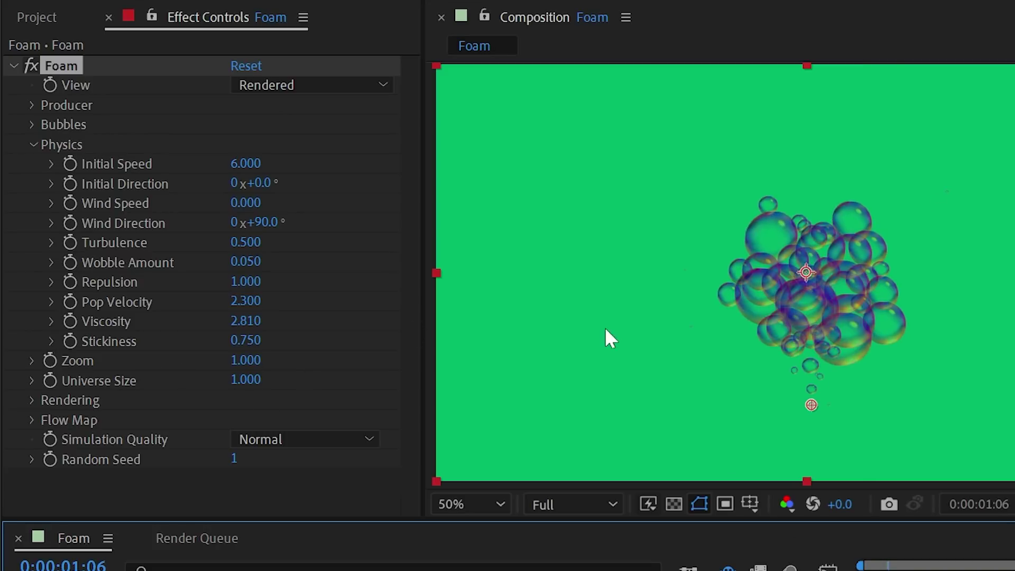
Zero Stickiness, reset Viscosity to its 0.100 default, and preview from the start.
left_click_drag(248, 344, 31, 340)
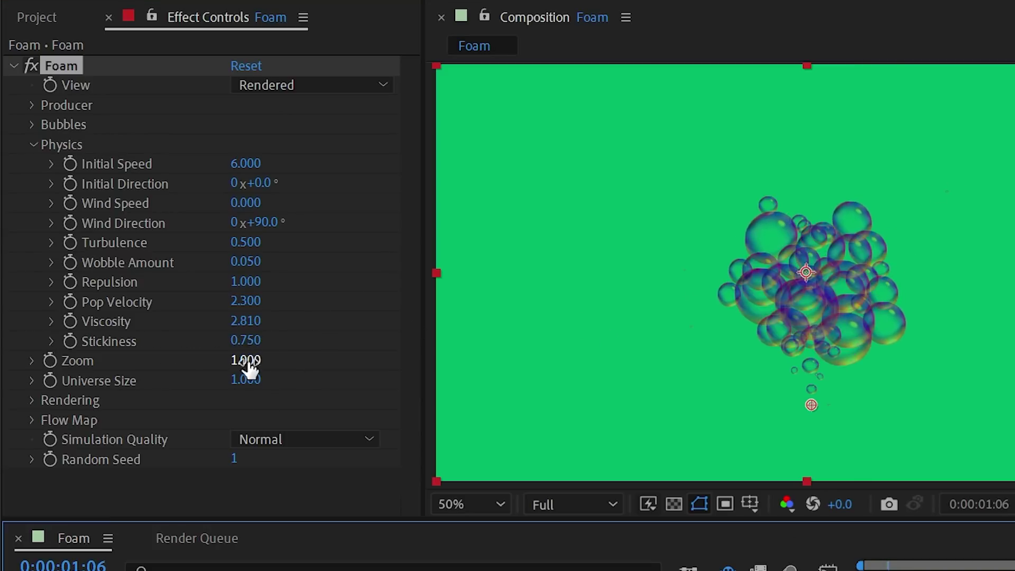
left_click_drag(246, 341, 8, 329)
left_click_drag(246, 321, 154, 324)
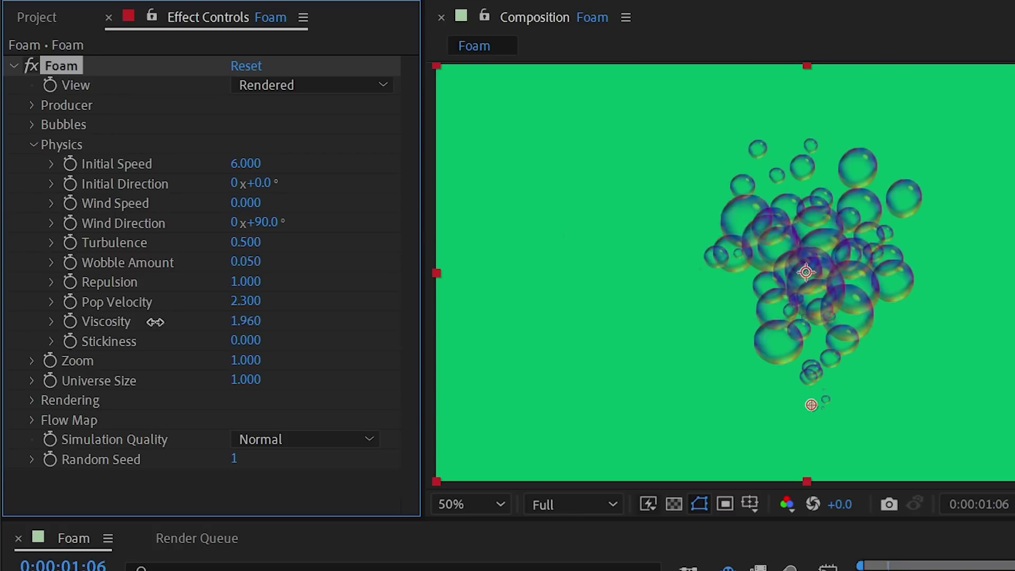
right_click(111, 320)
left_click(207, 515)
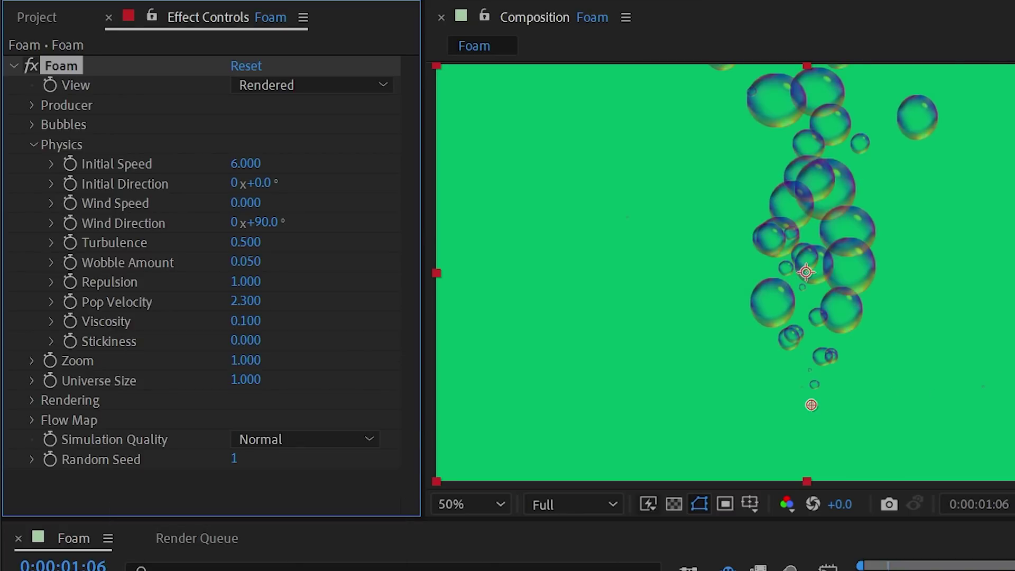
key("Home")
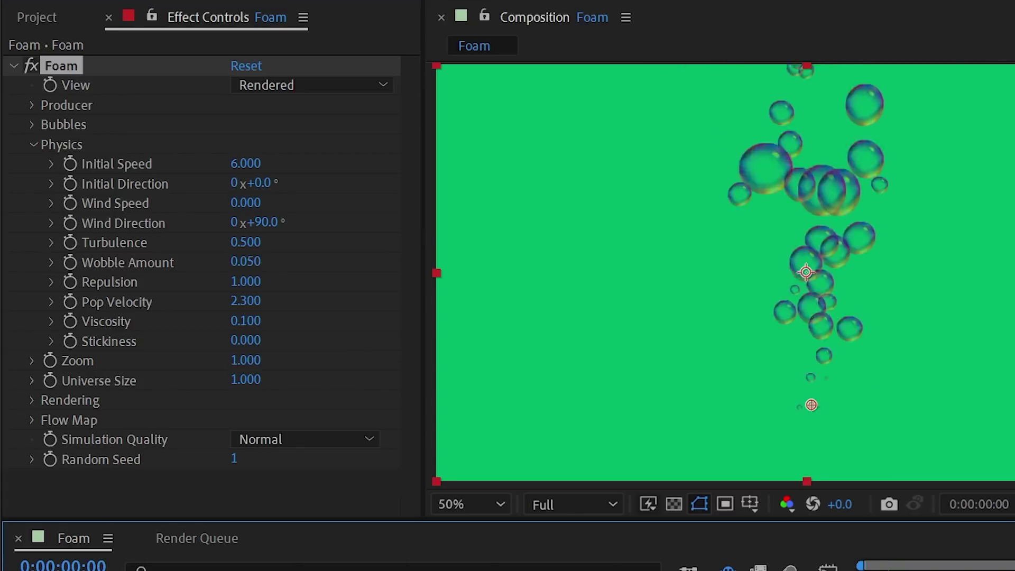
key("space")
Reset Initial Speed to 0 and raise Stickiness to 2.330 so bubbles clump.
right_click(123, 163)
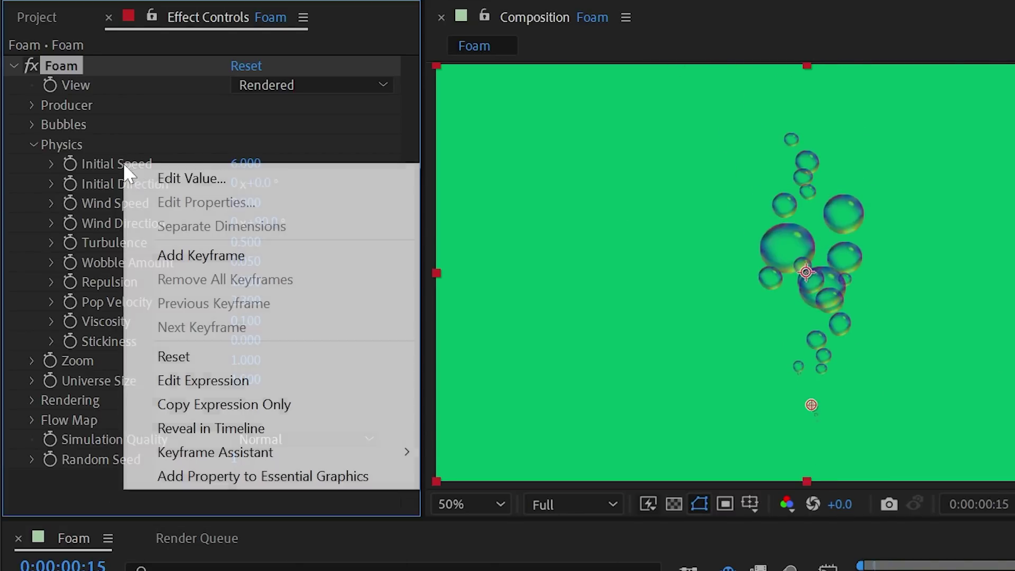
left_click(217, 358)
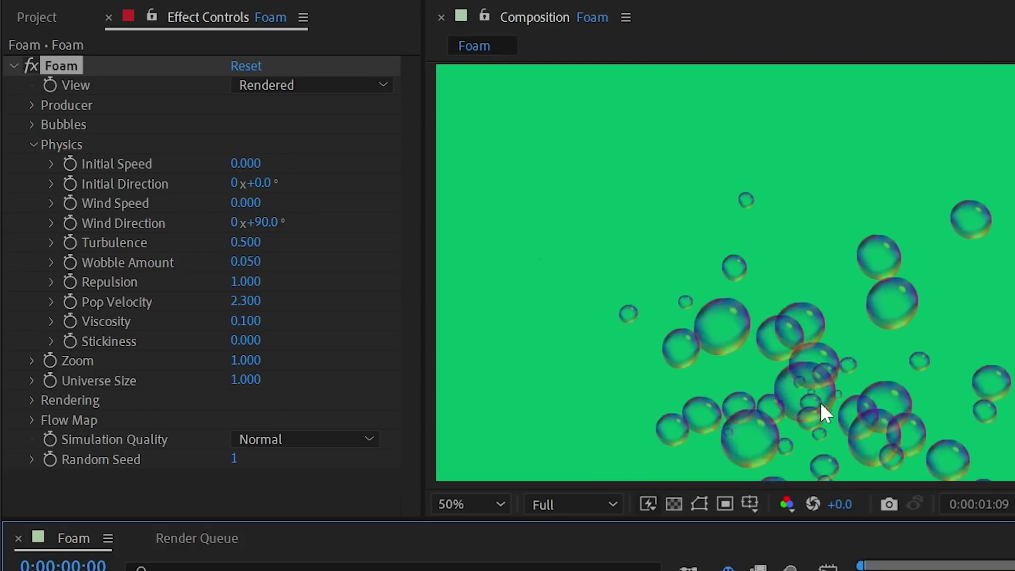
left_click(809, 411)
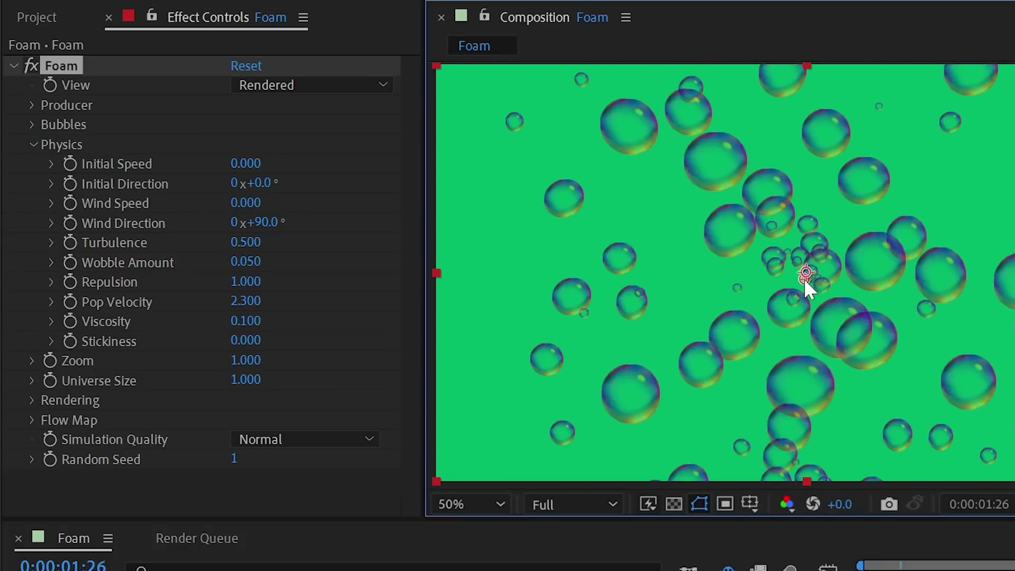
left_click_drag(900, 570, 861, 570)
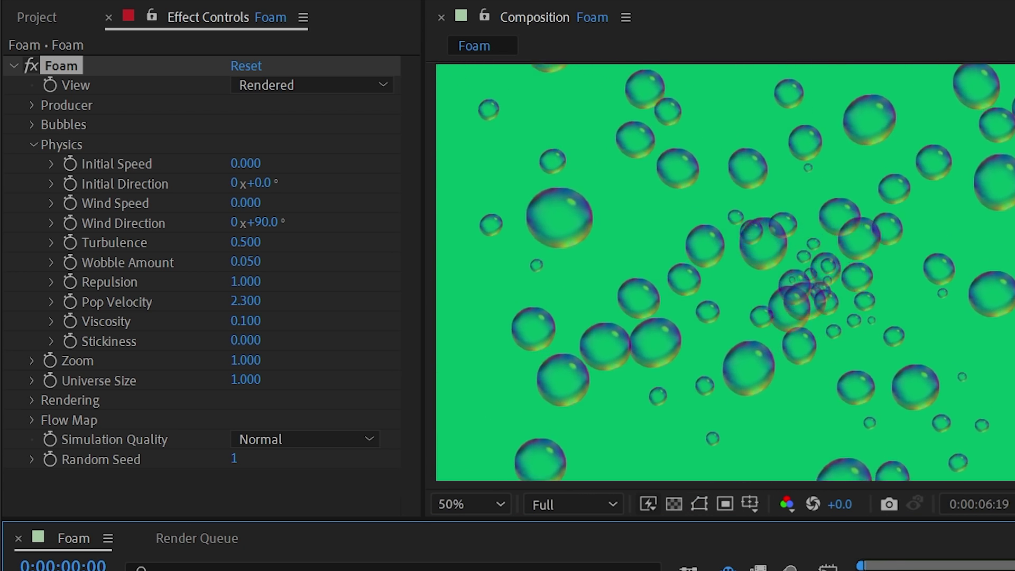
left_click_drag(246, 340, 353, 391)
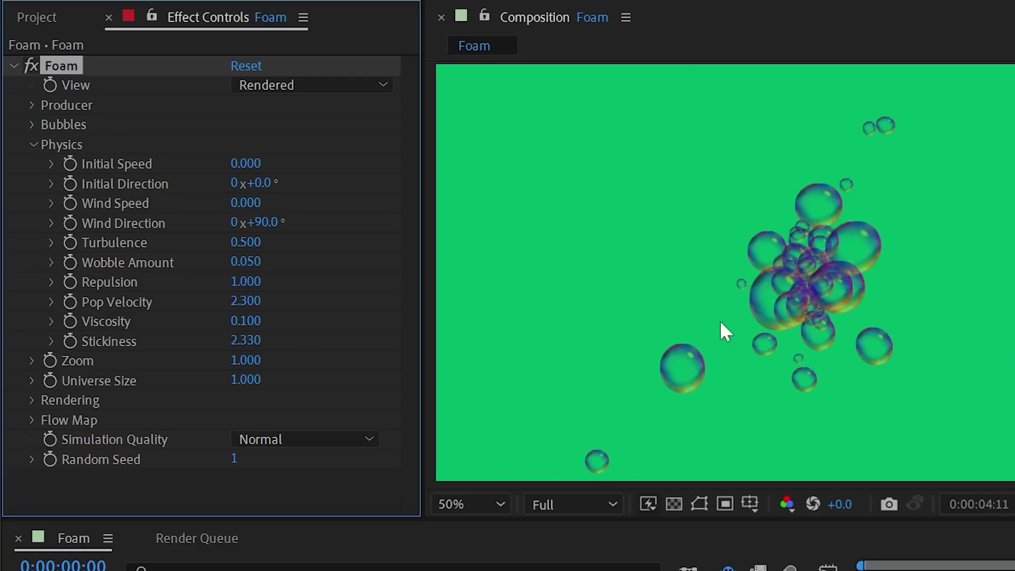
Raise bubble Strength to 33 and Viscosity to 0.450, then preview the tighter cluster.
key("space")
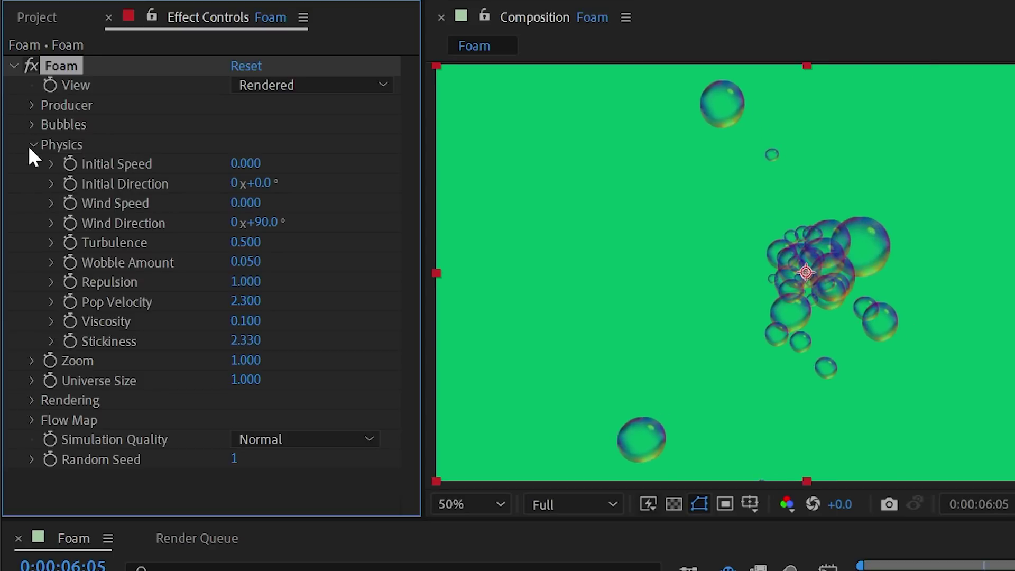
left_click(31, 124)
left_click_drag(254, 225, 272, 222)
key("Home")
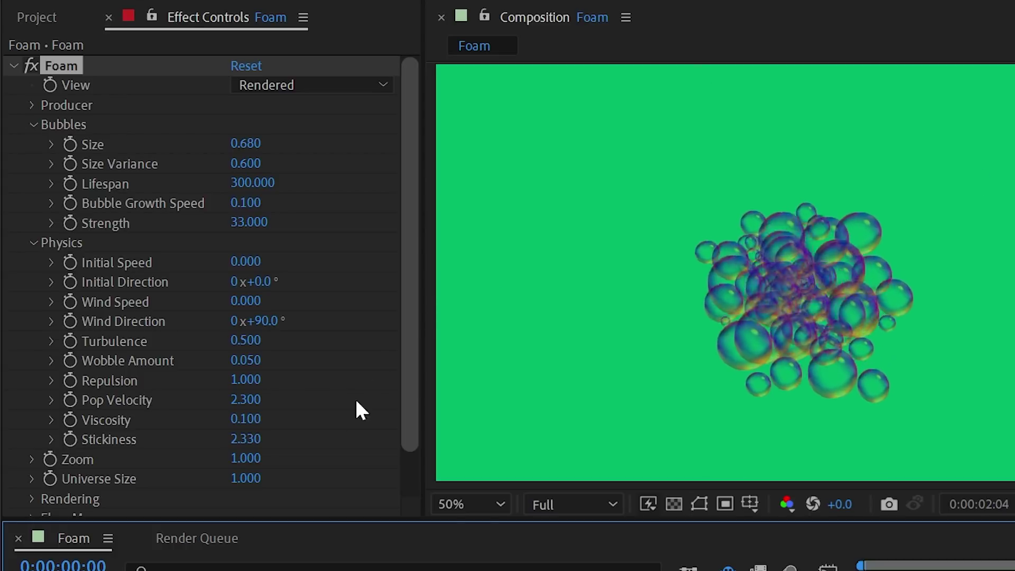
left_click_drag(246, 419, 300, 428)
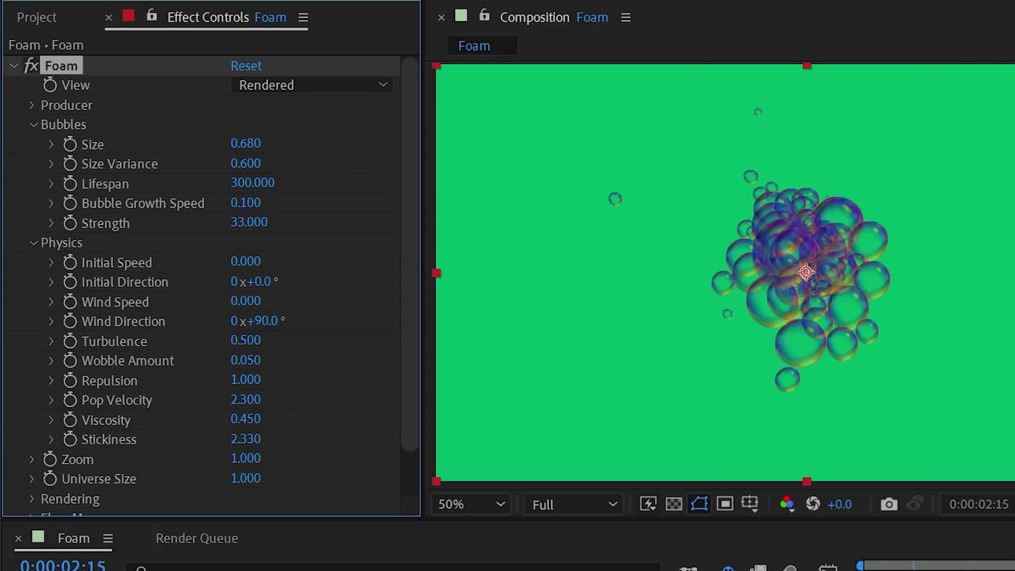
key("space")
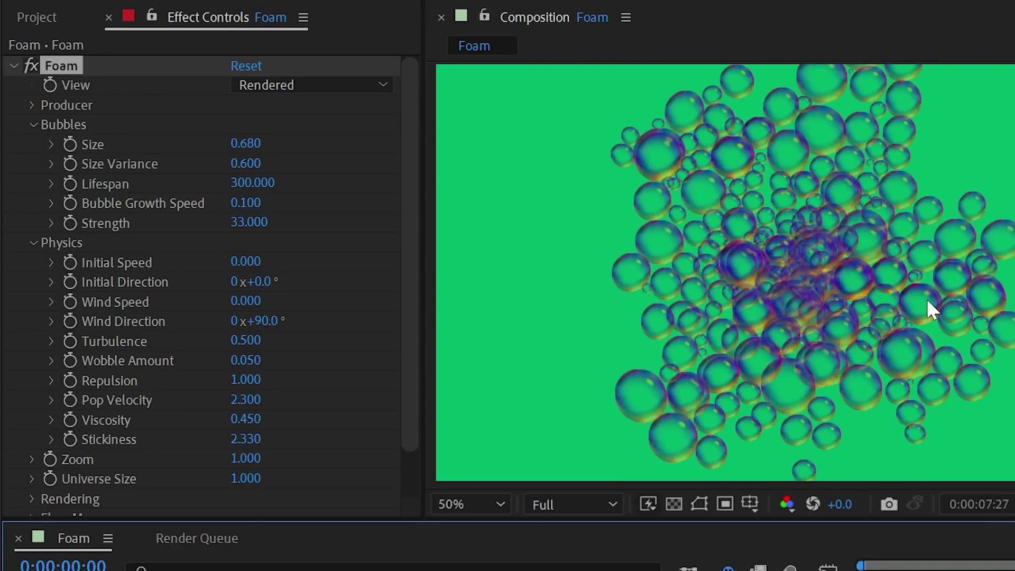
key("space")
Collapse the Physics and Bubbles groups and switch the Foam View to Draft.
left_click(33, 243)
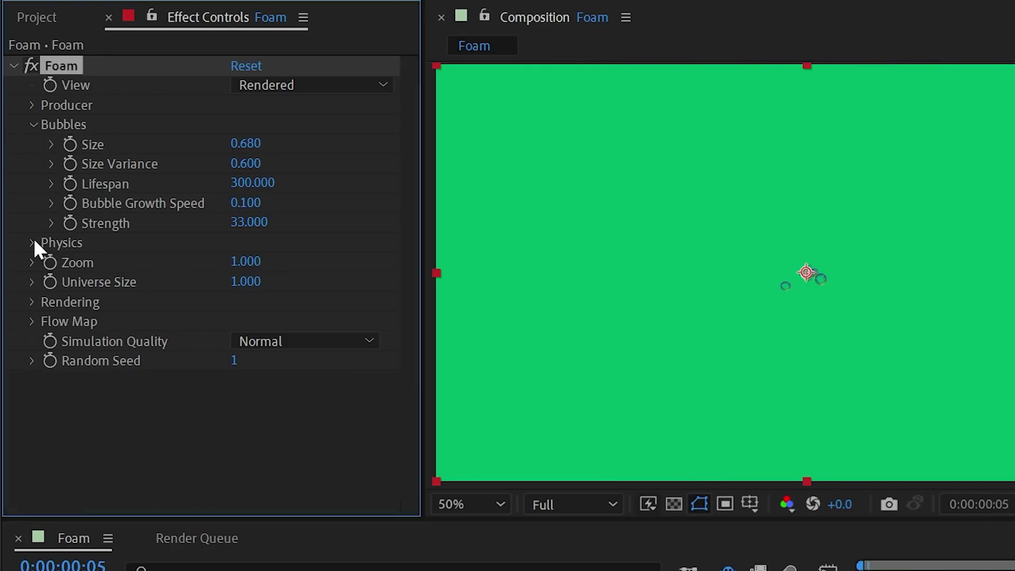
left_click(33, 124)
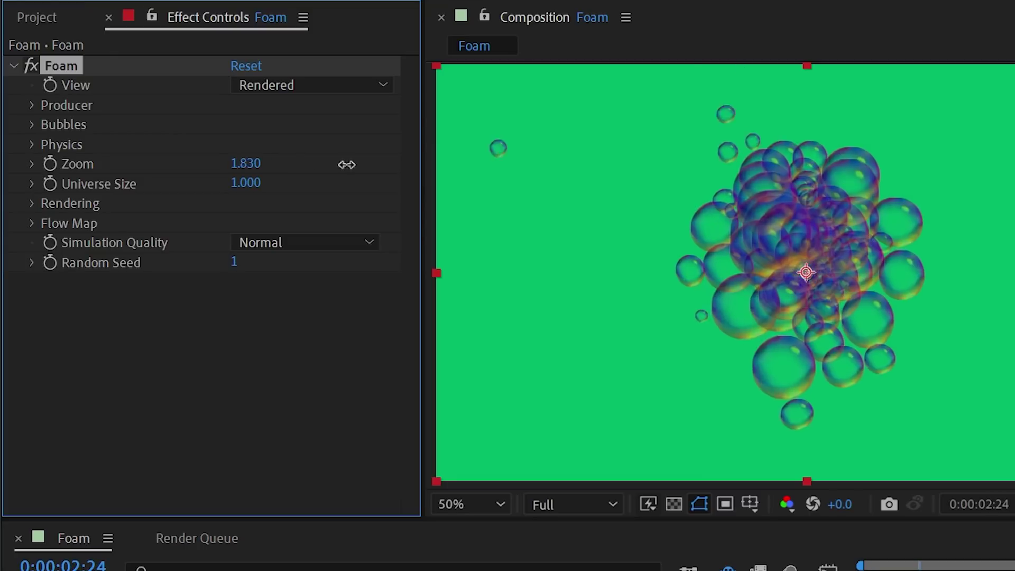
left_click_drag(347, 172, 245, 179)
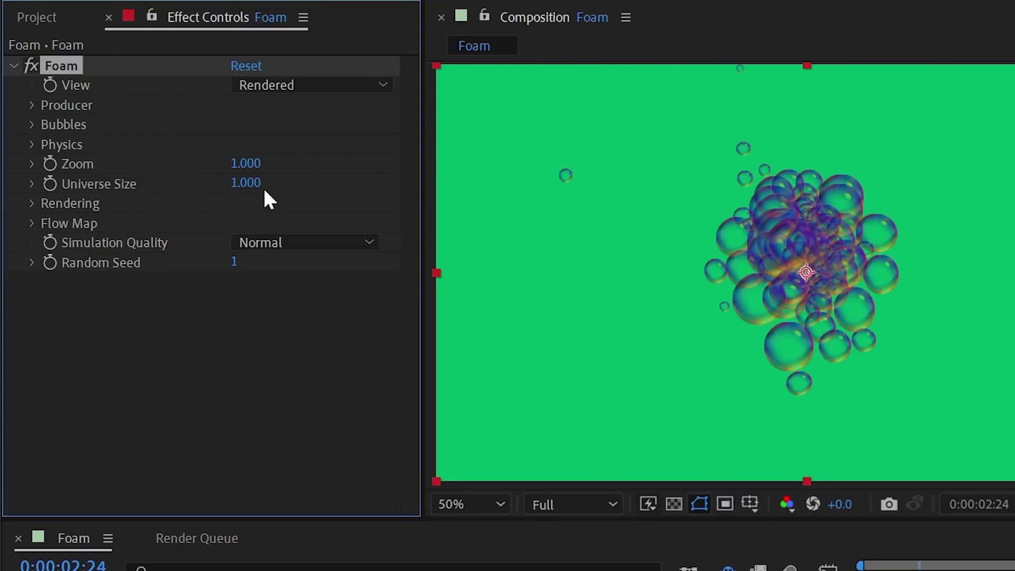
left_click(331, 86)
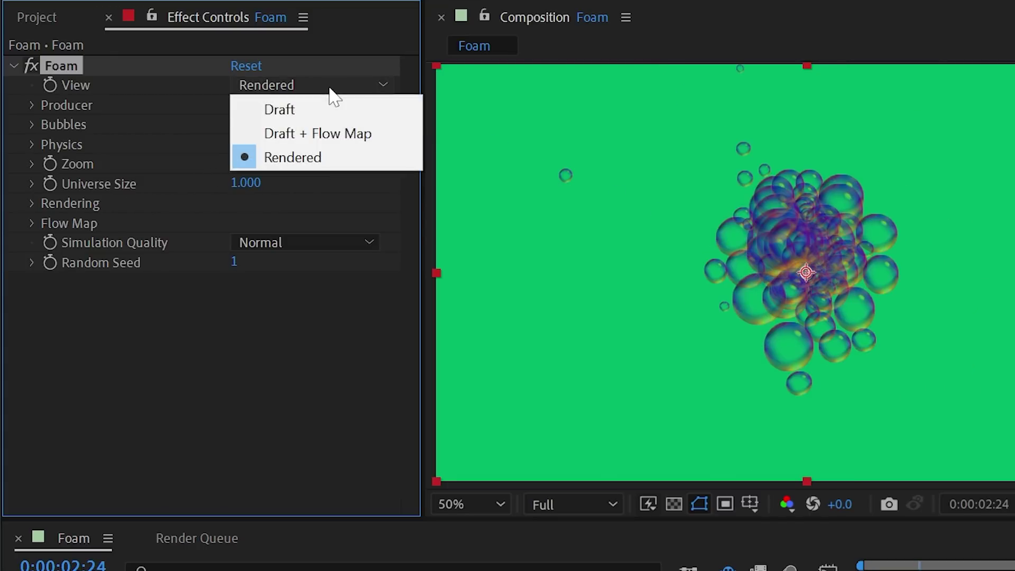
left_click(332, 111)
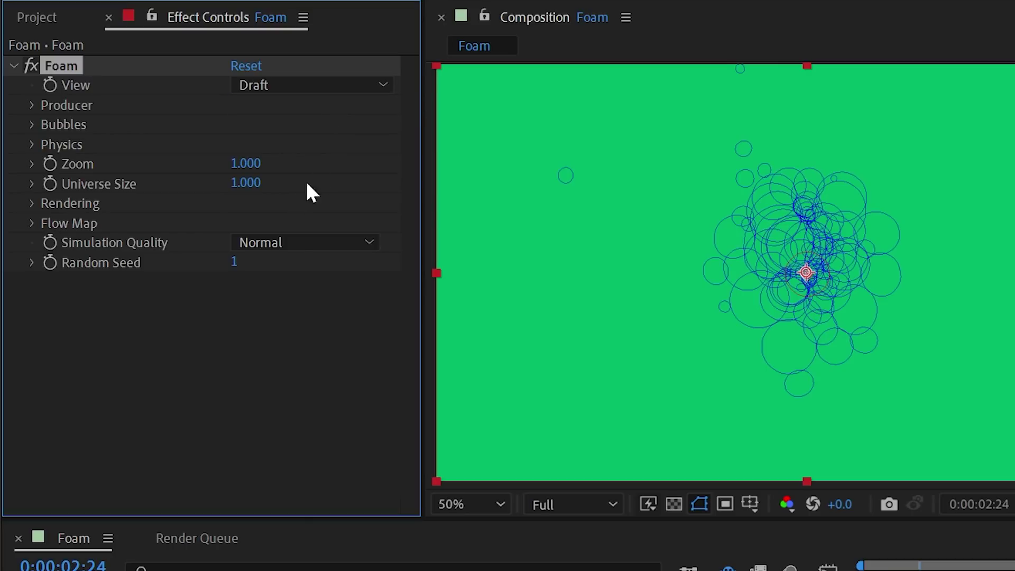
Experiment with smaller and larger Universe Size values, briefly returning the view to Rendered.
mouse_move(246, 183)
left_mouse_down()
mouse_move(191, 184)
mouse_move(233, 177)
mouse_move(236, 165)
mouse_move(230, 174)
left_mouse_up()
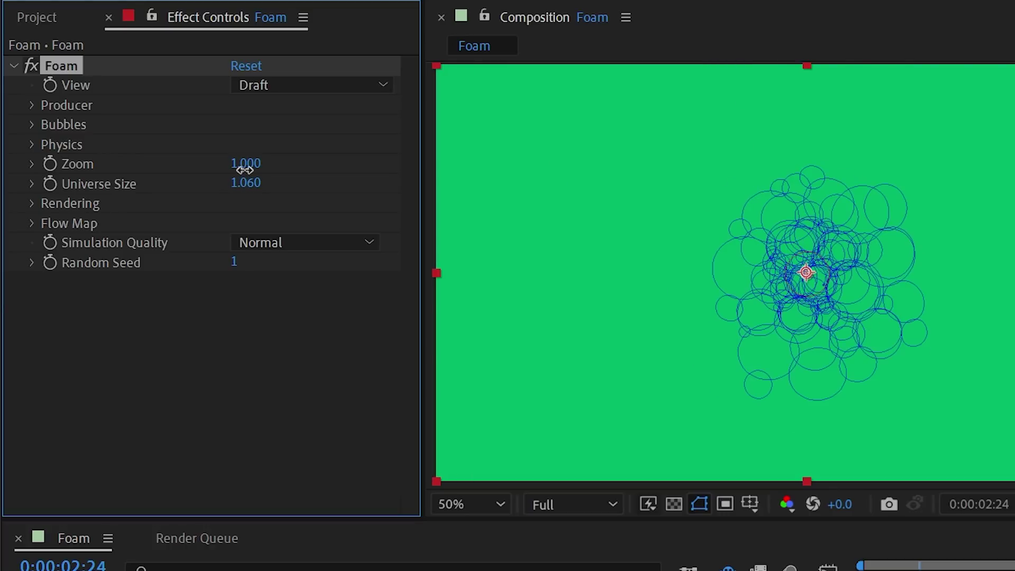
left_click_drag(203, 171, 152, 170)
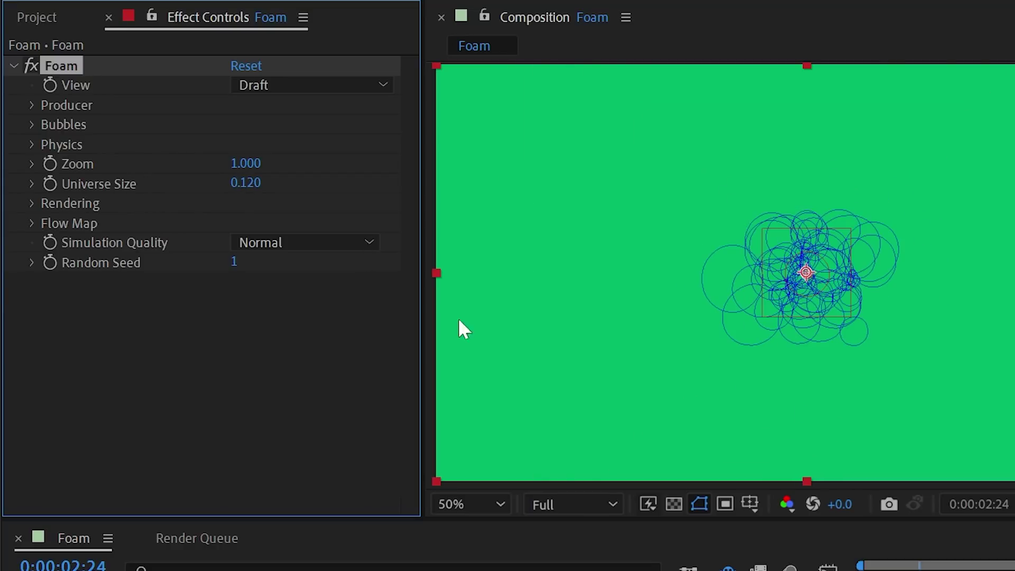
left_click(324, 88)
left_click(323, 156)
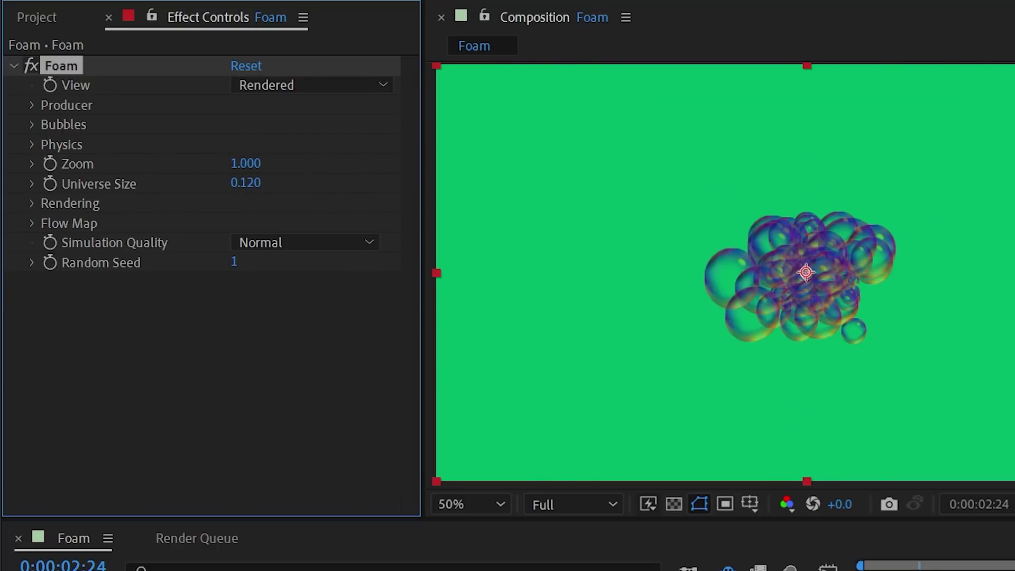
left_click(901, 570)
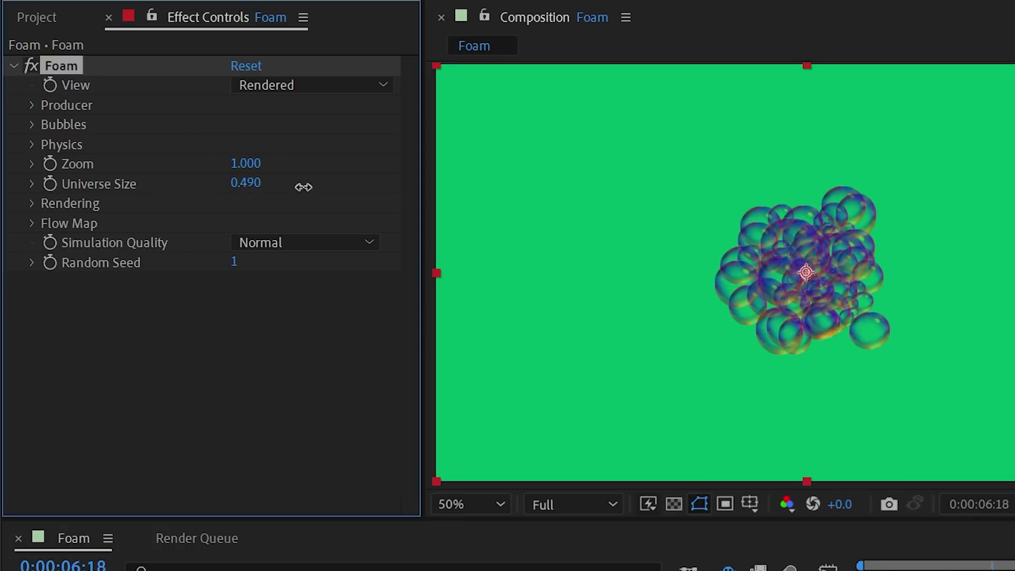
left_click_drag(304, 187, 360, 195)
In Draft view, enlarge Universe Size to 1.450, then set it back to 1.000.
left_click(312, 84)
left_click(310, 108)
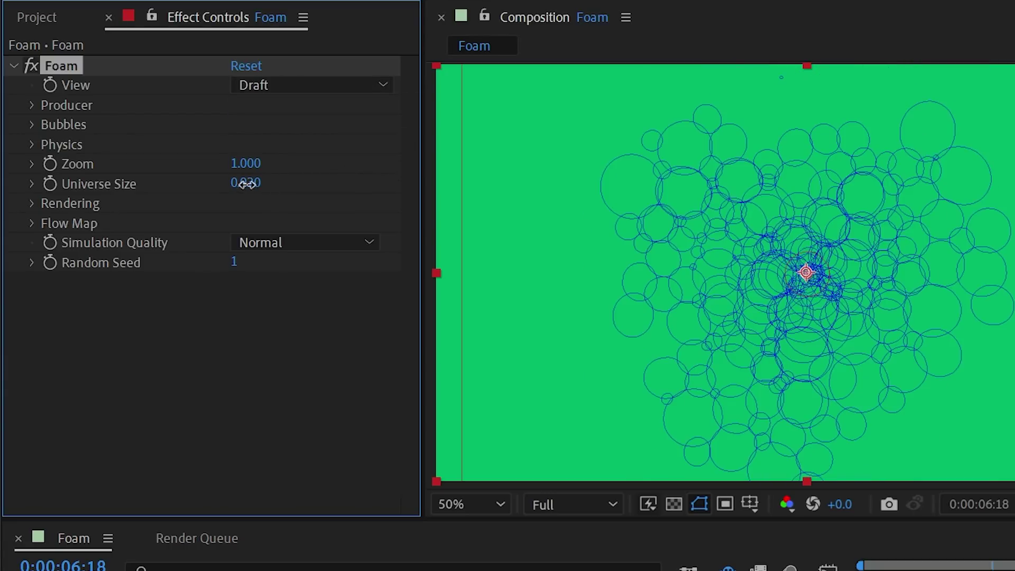
left_click_drag(247, 183, 321, 185)
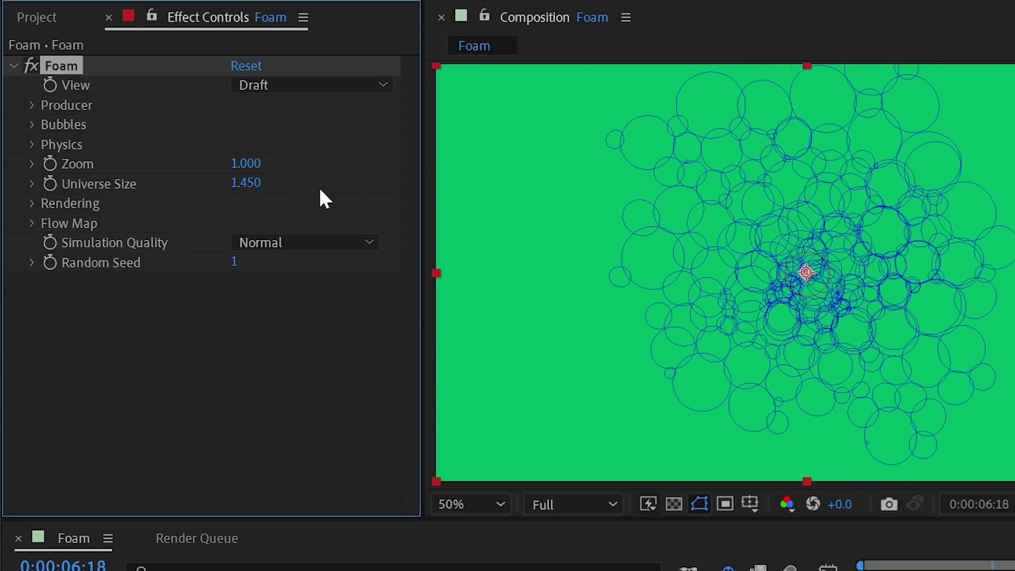
left_click_drag(893, 570, 948, 570)
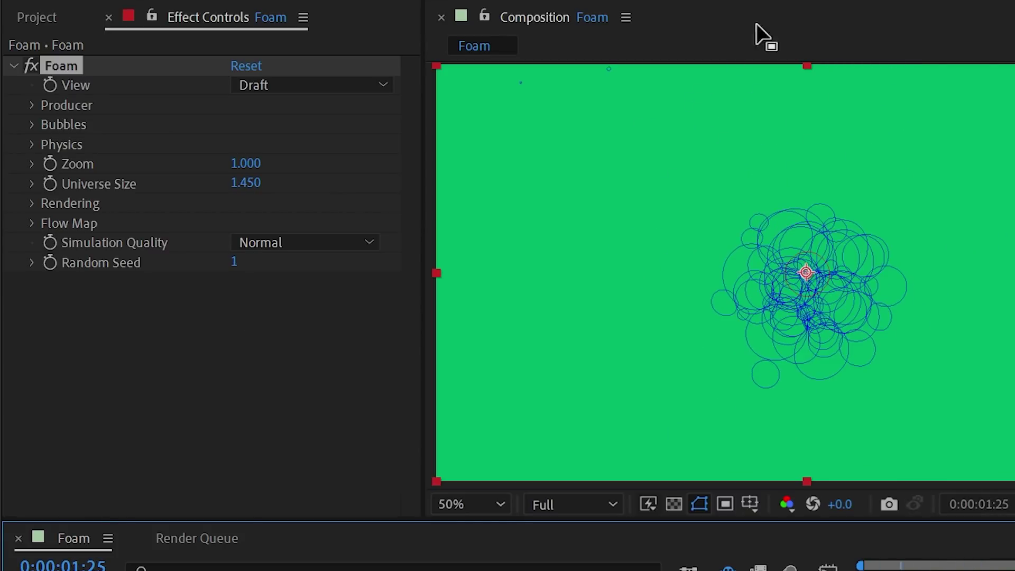
left_click(253, 183)
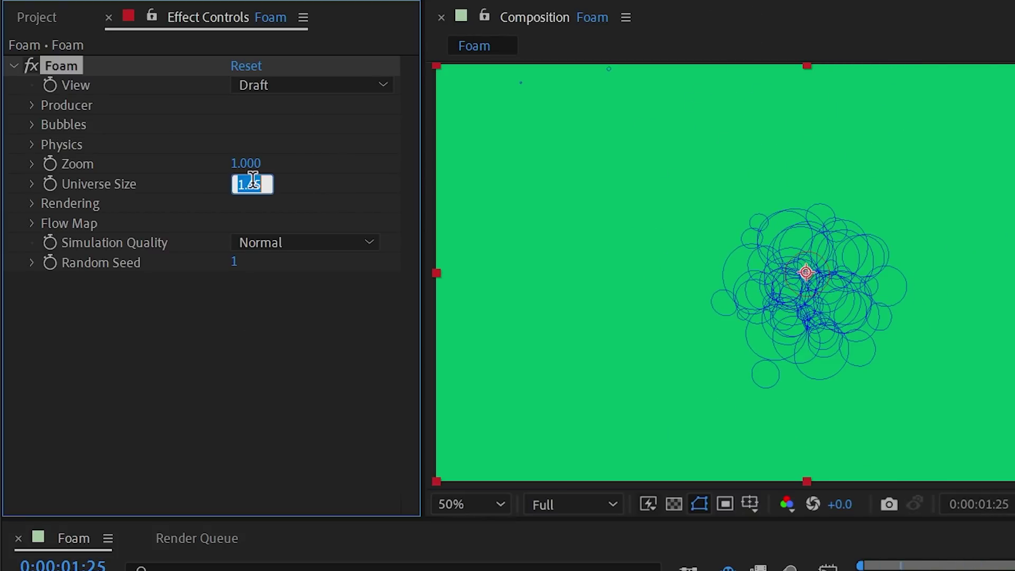
type("1")
key("Return")
left_click(296, 85)
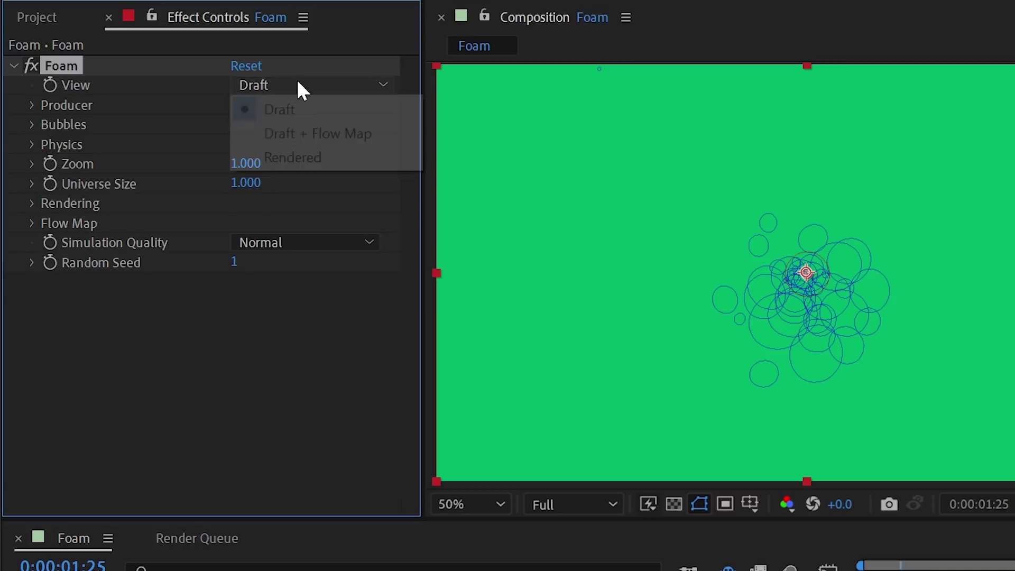
Set the Foam View back to Rendered, expand the Rendering settings, and preview.
left_click(297, 165)
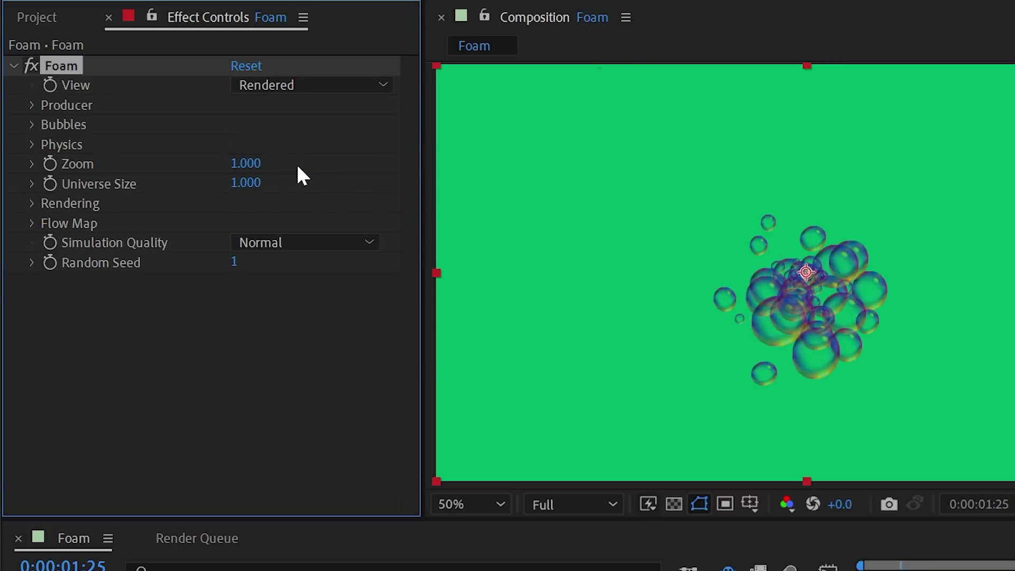
left_click(31, 203)
key("space")
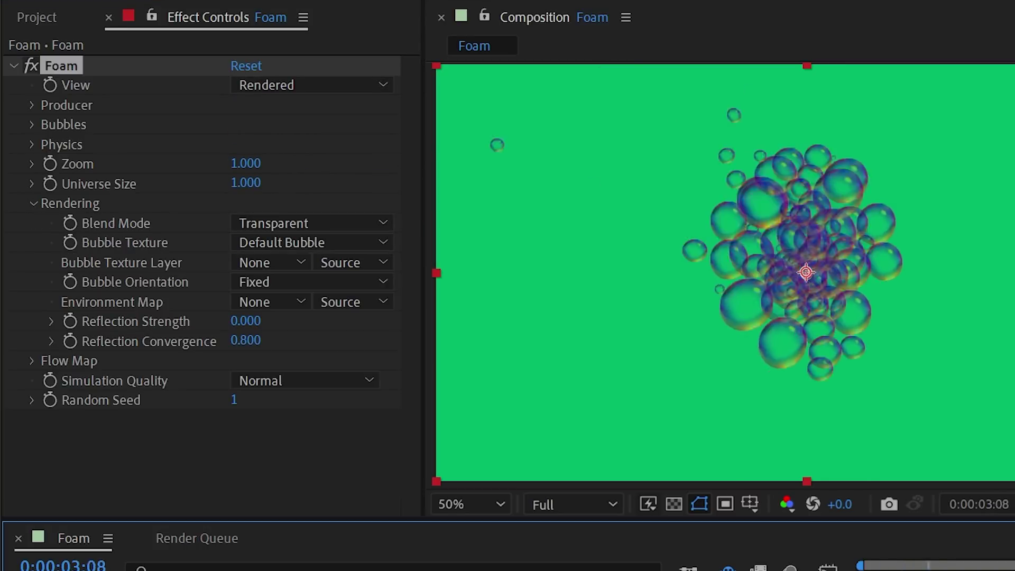
key("space")
Zoom in on the bubbles and toggle the transparency grid on and off.
scroll(753, 326, "up", 1)
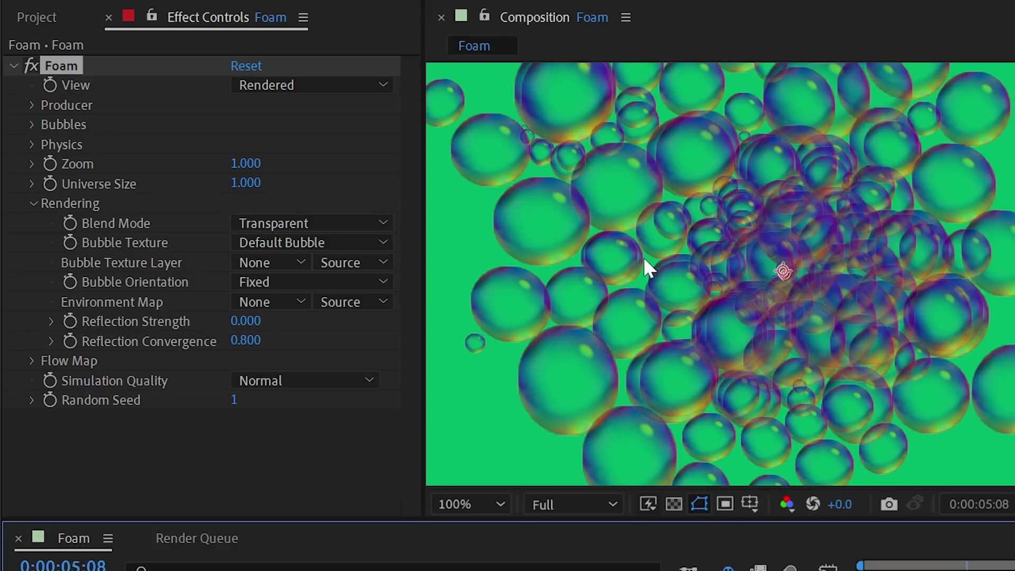
scroll(641, 257, "up", 1)
left_click_drag(535, 225, 1014, 338)
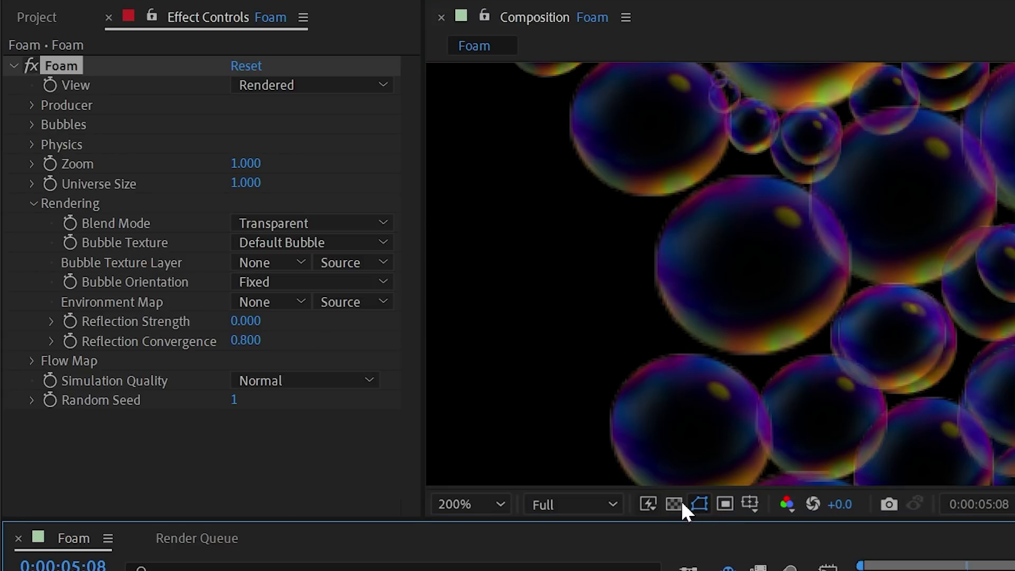
left_click(673, 503)
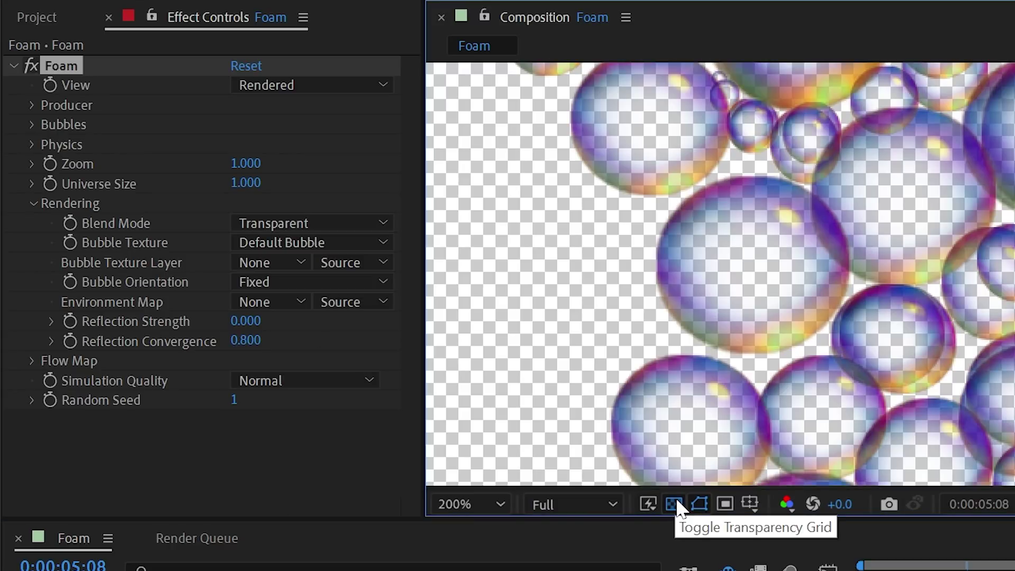
left_click(674, 503)
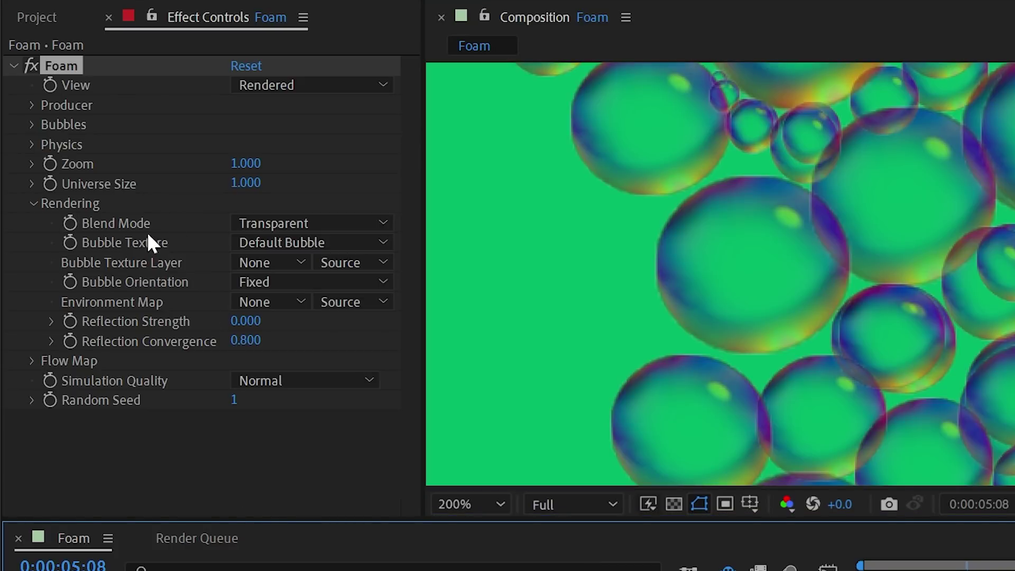
left_click(294, 225)
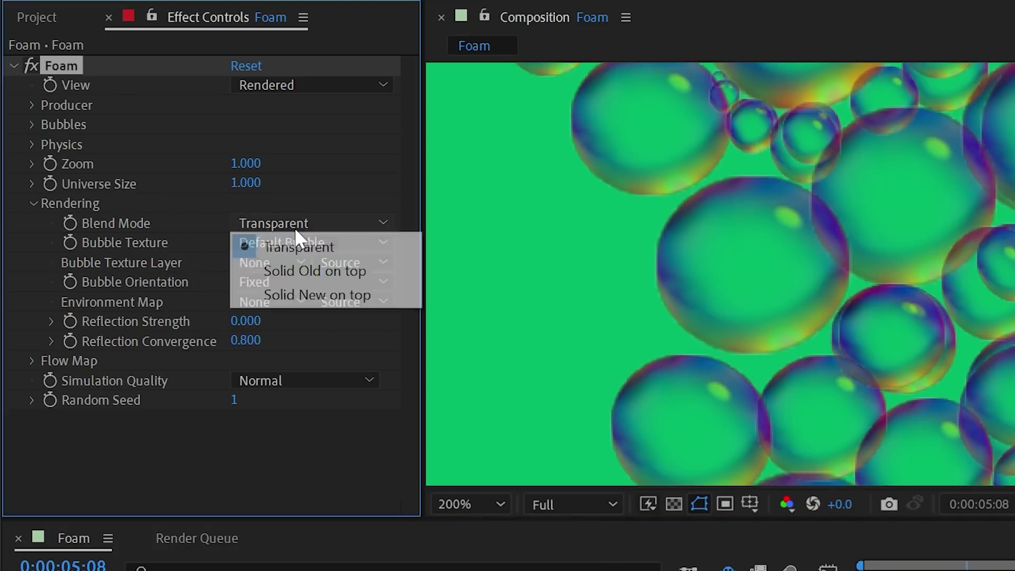
left_click(393, 287)
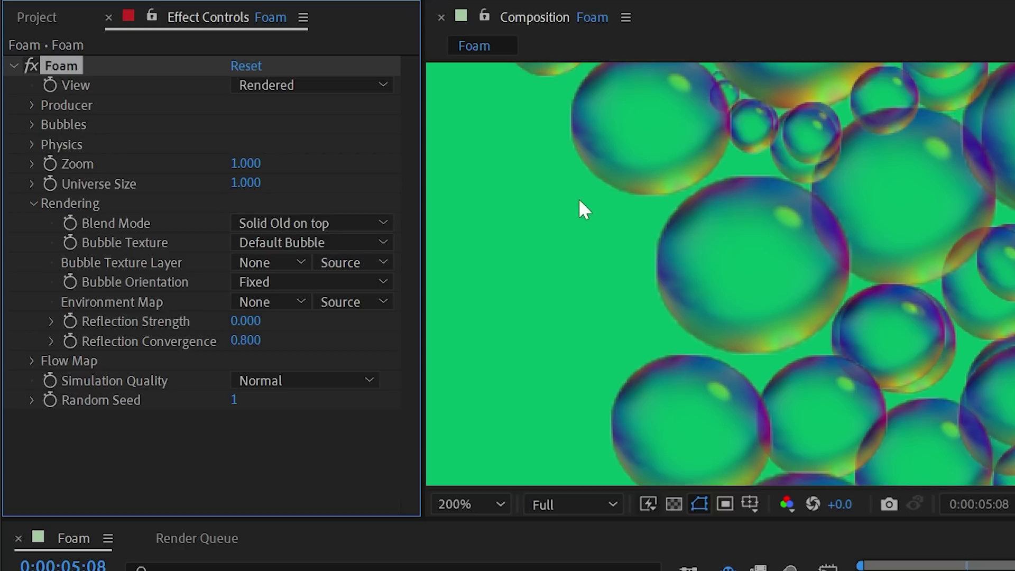
left_click(286, 224)
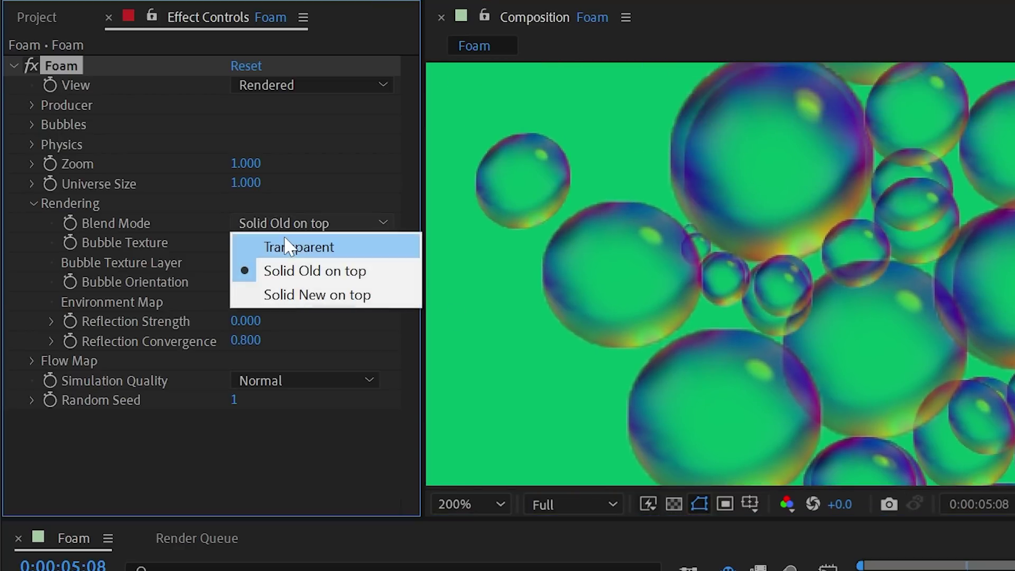
left_click(285, 247)
left_click(330, 226)
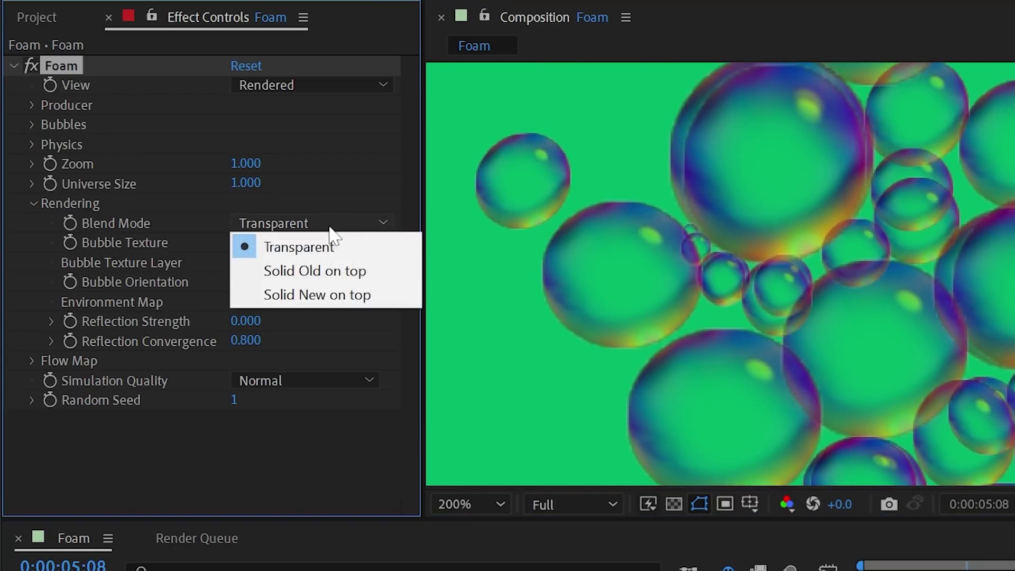
left_click(349, 272)
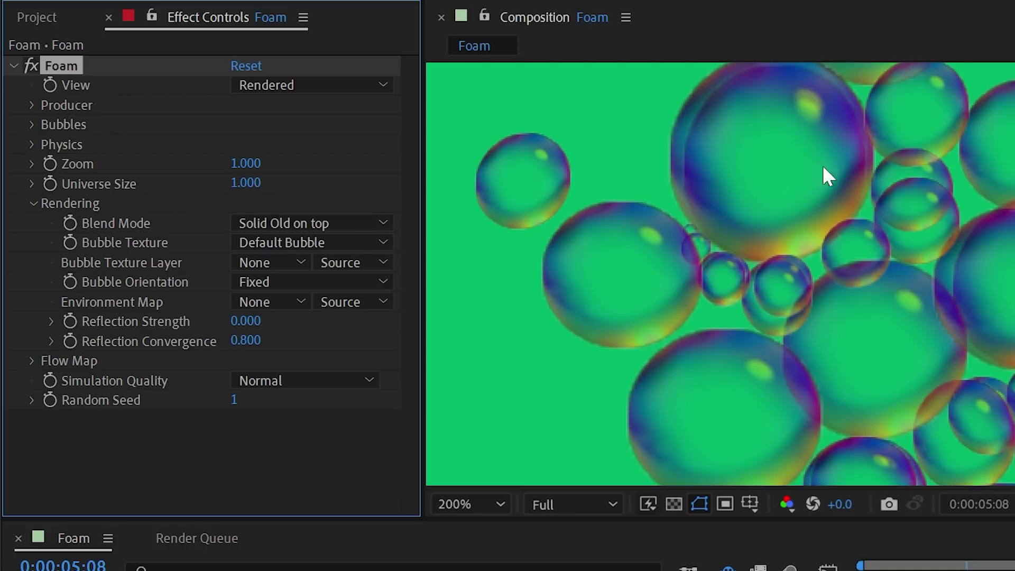
left_click(333, 224)
left_click(313, 296)
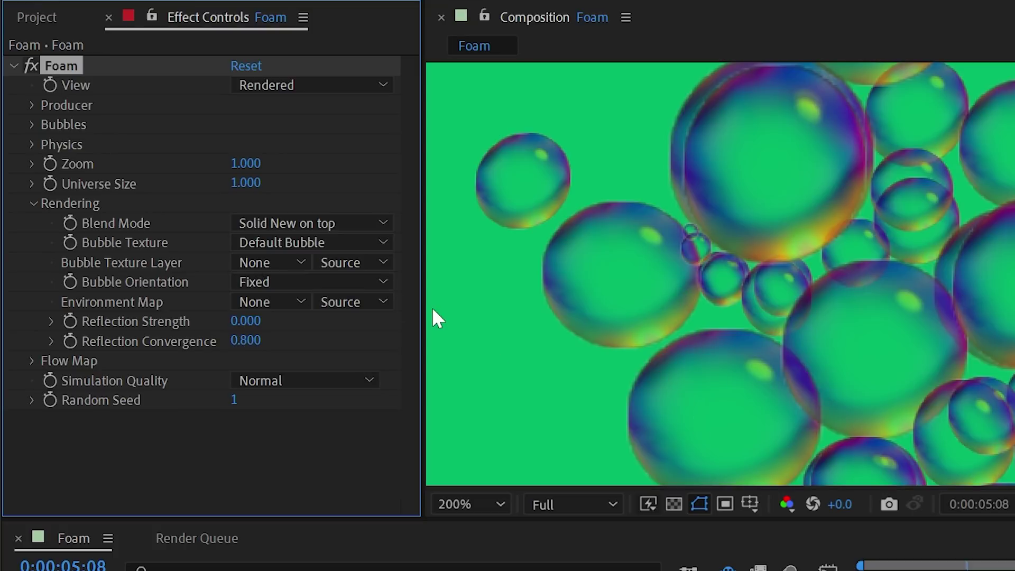
left_click(365, 223)
left_click(370, 247)
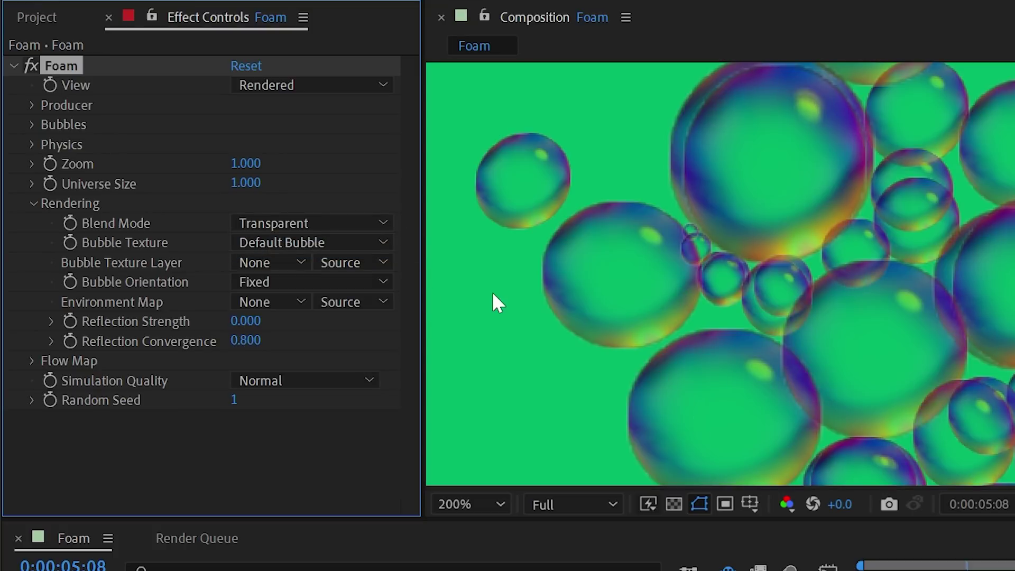
scroll(493, 293, "up", 2)
left_click_drag(493, 292, 844, 340)
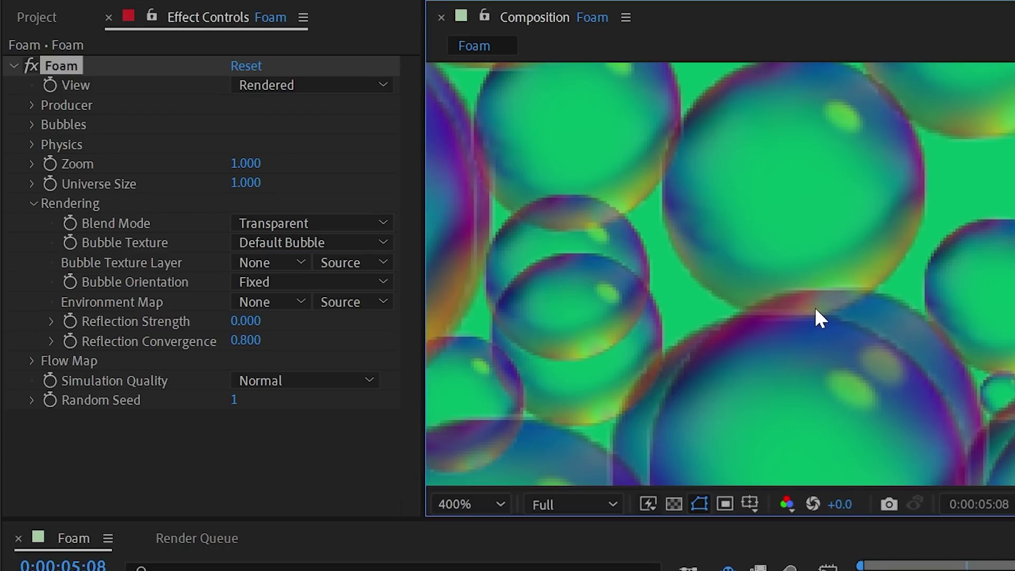
key("ctrl+z")
key("ctrl+shift+z")
key("ctrl+z")
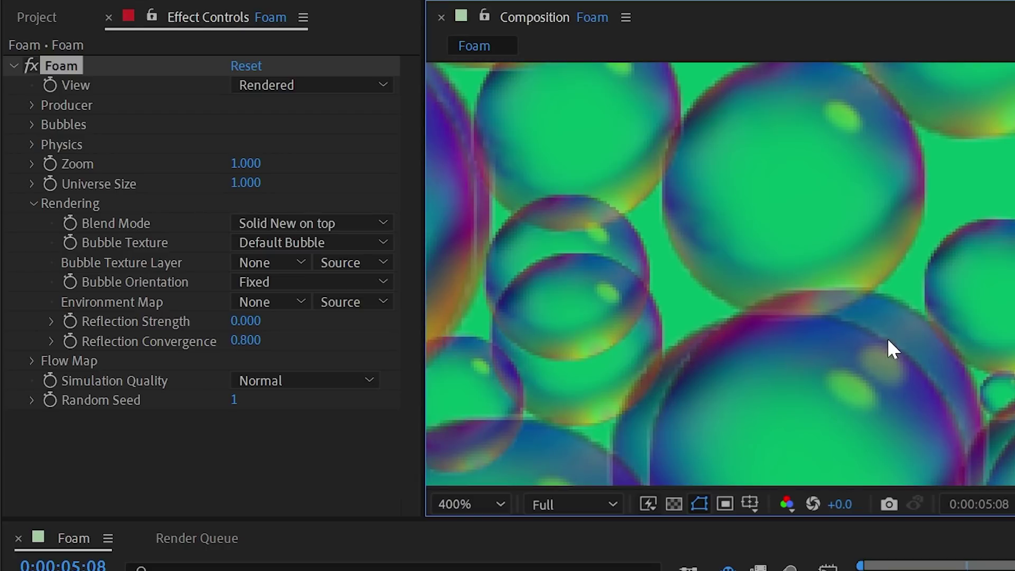
key("ctrl+shift+z")
key("ctrl+z")
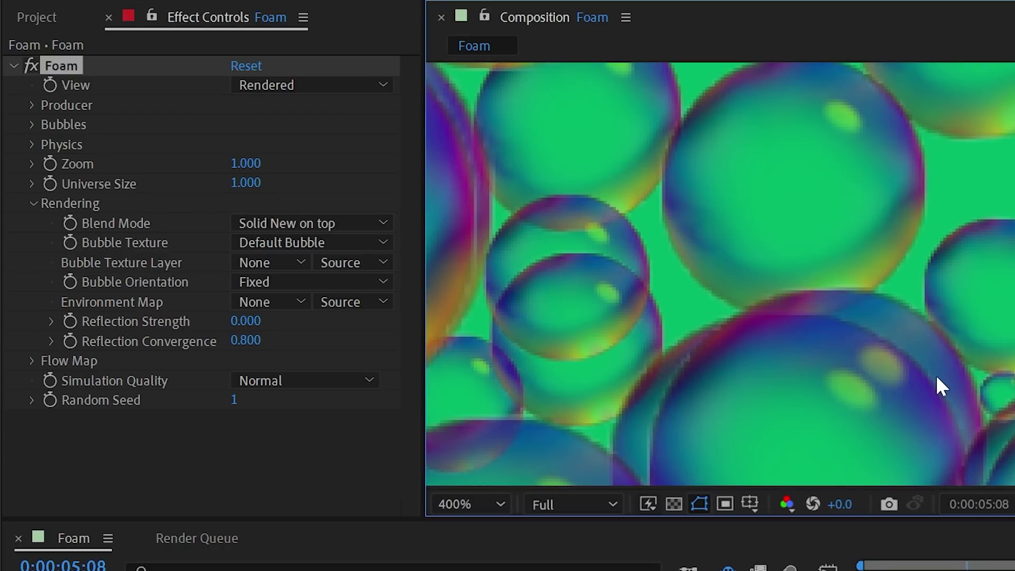
key("ctrl+shift+z")
scroll(860, 375, "down", 1)
left_click_drag(740, 407, 838, 227)
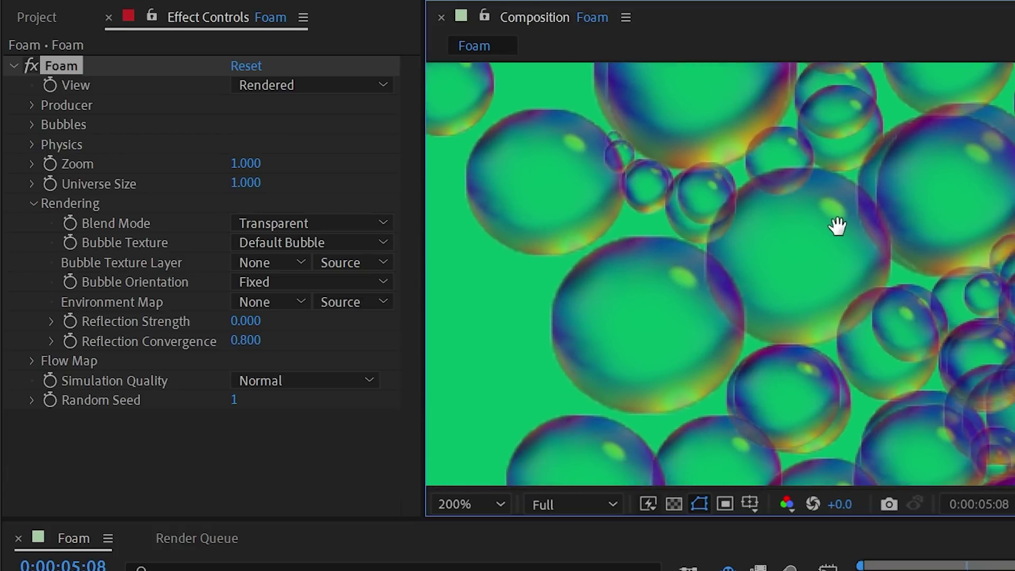
Try the Amber Bock bubble texture, then settle on Water Beads.
left_click(286, 239)
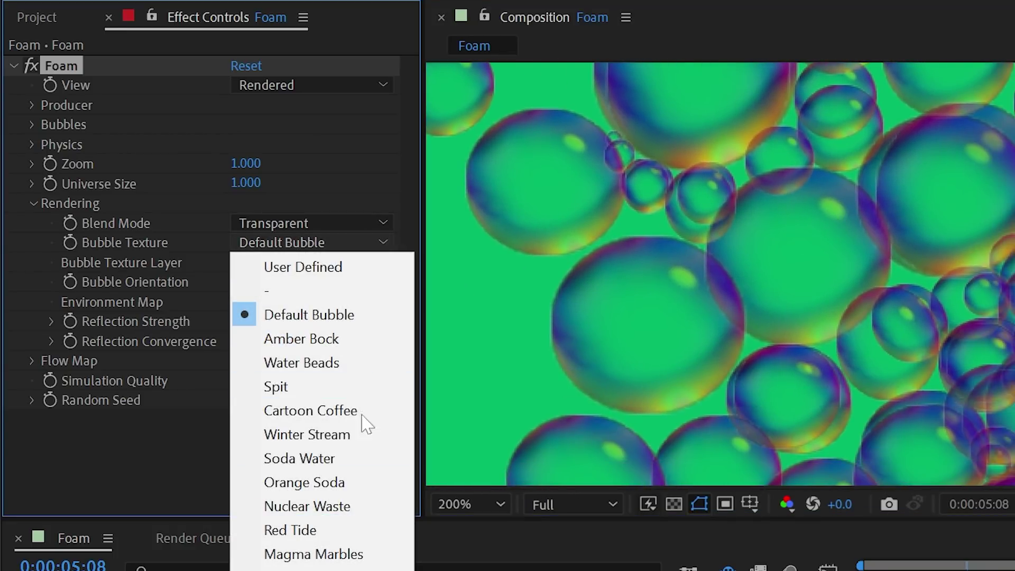
left_click(354, 339)
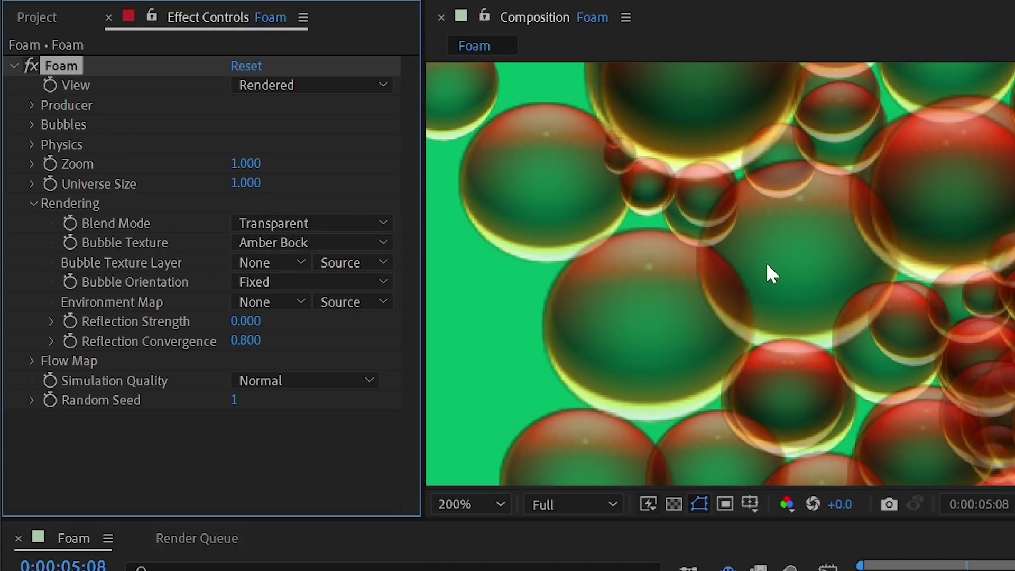
scroll(766, 262, "down", 1)
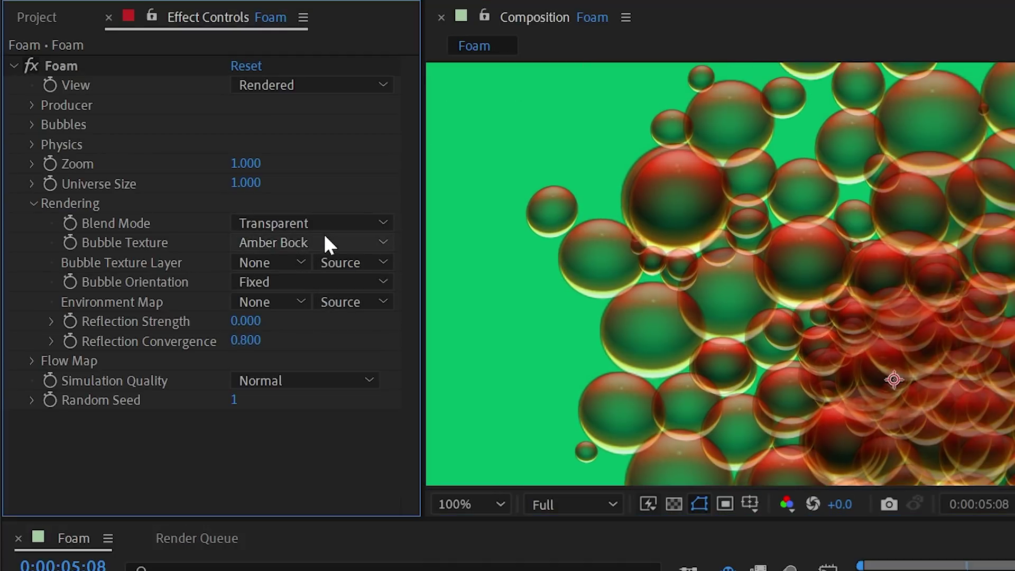
left_click(325, 242)
left_click(312, 361)
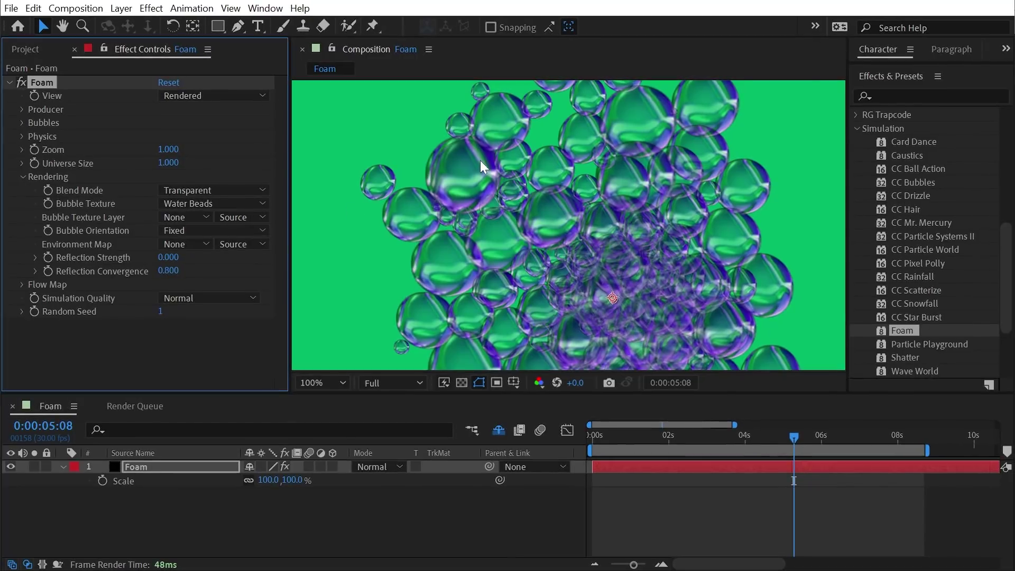
left_click(121, 8)
Create a new solid layer named Gird.
mouse_move(159, 26)
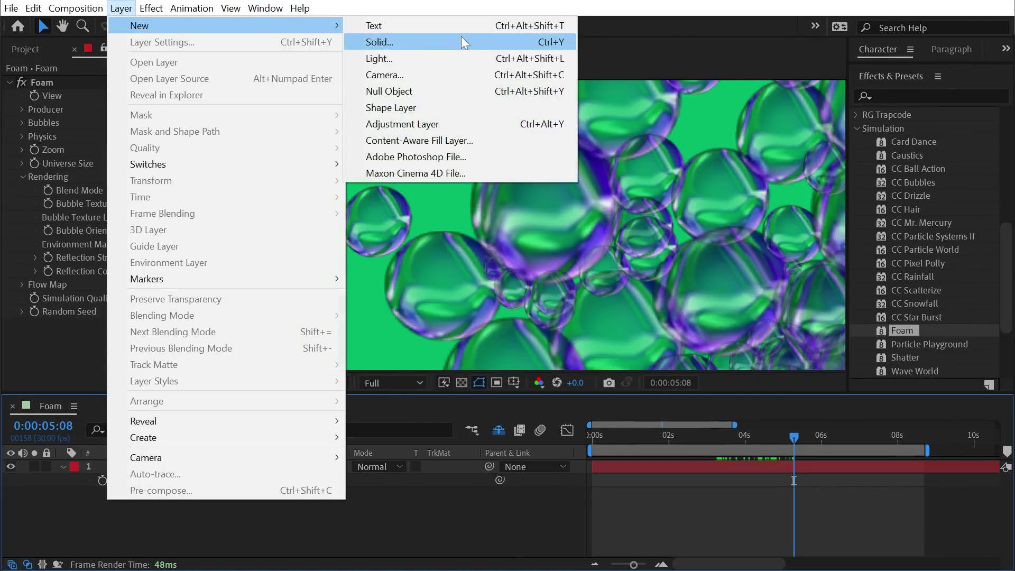
left_click(423, 42)
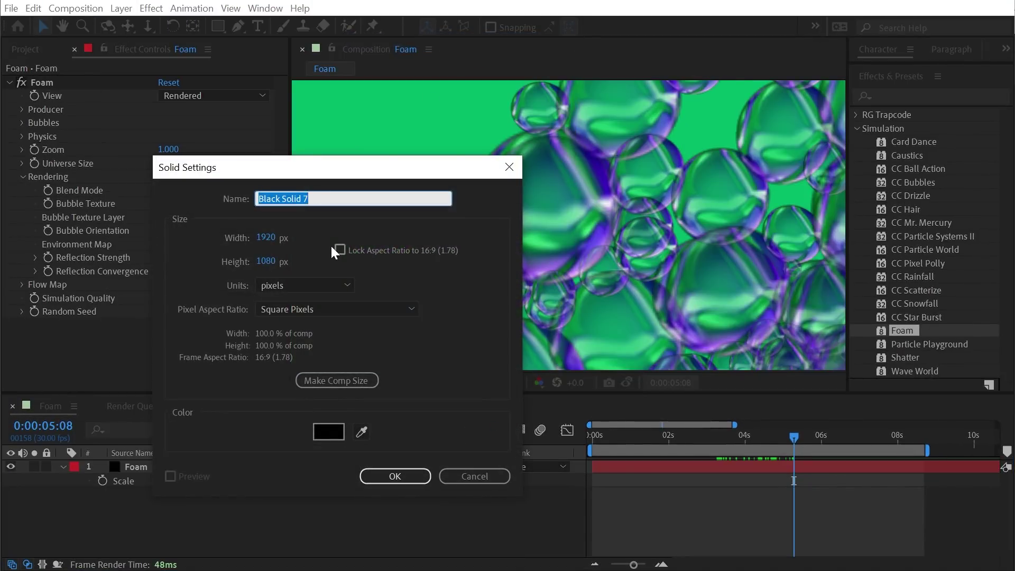
type("Gird")
key("Return")
Apply the Grid effect with Size From set to Width Slider and move Gird below Foam.
left_click(896, 97)
type("grid")
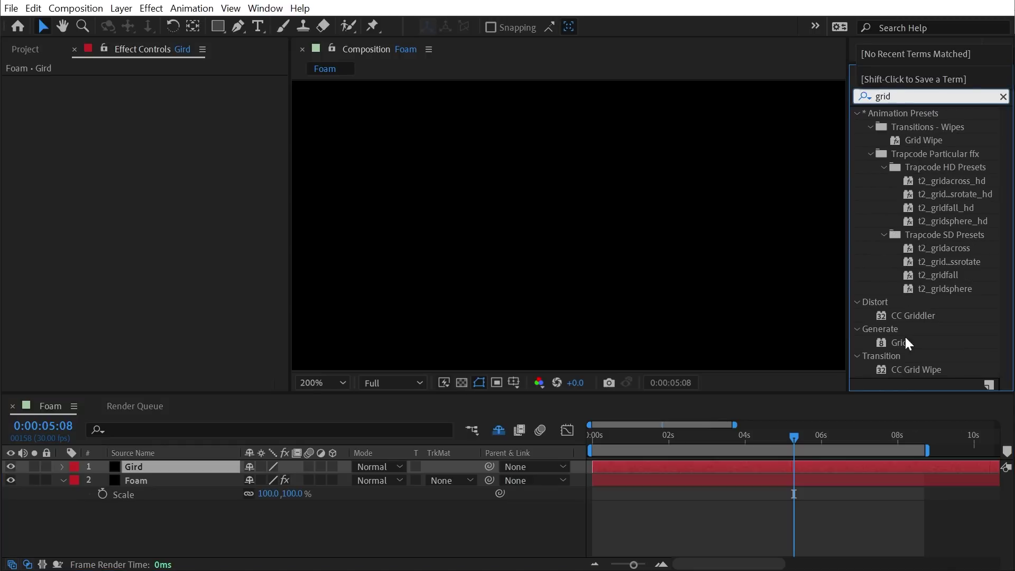
double_click(901, 343)
left_click(212, 109)
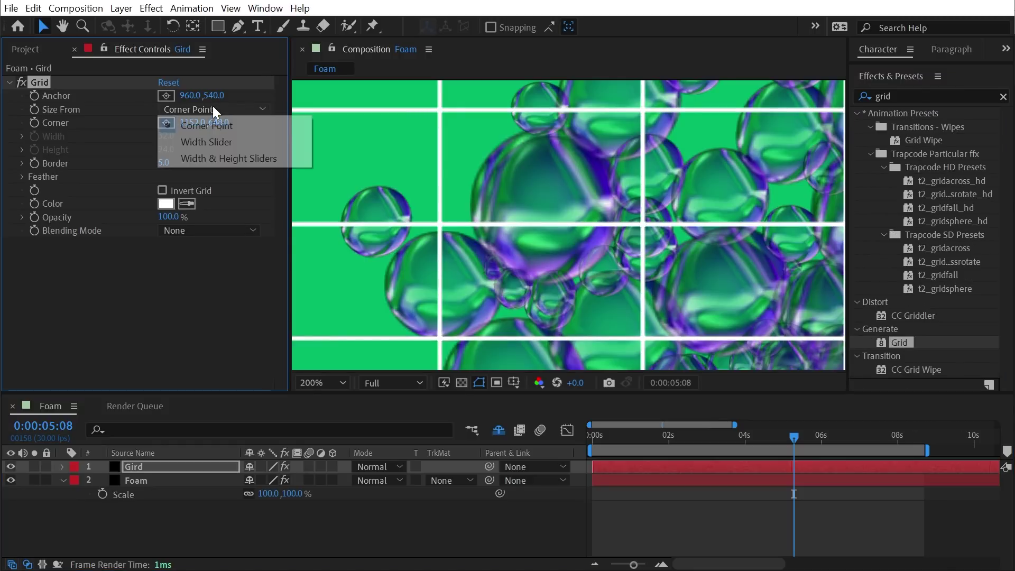
left_click(265, 140)
left_click_drag(183, 472, 201, 501)
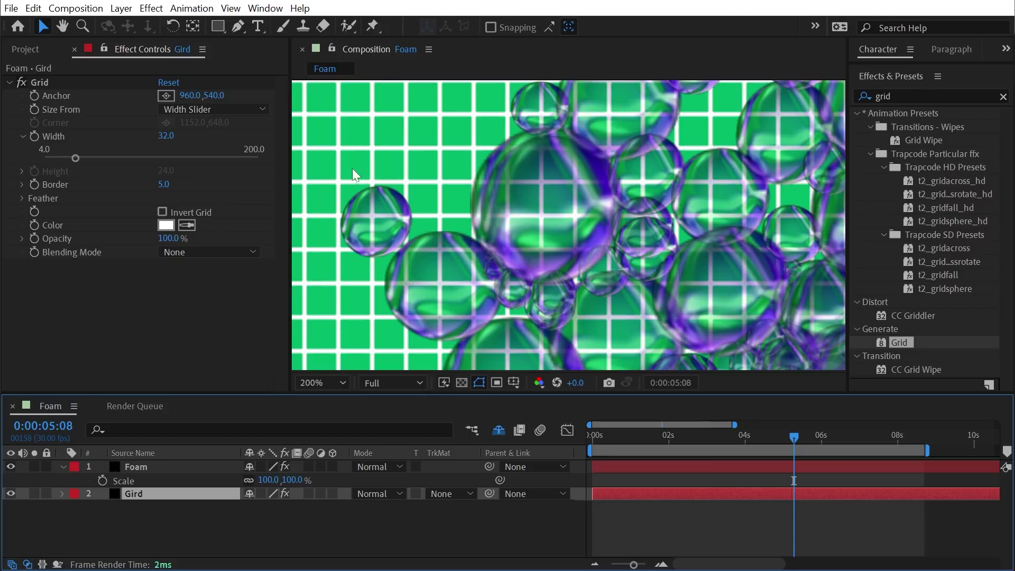
left_click(180, 468)
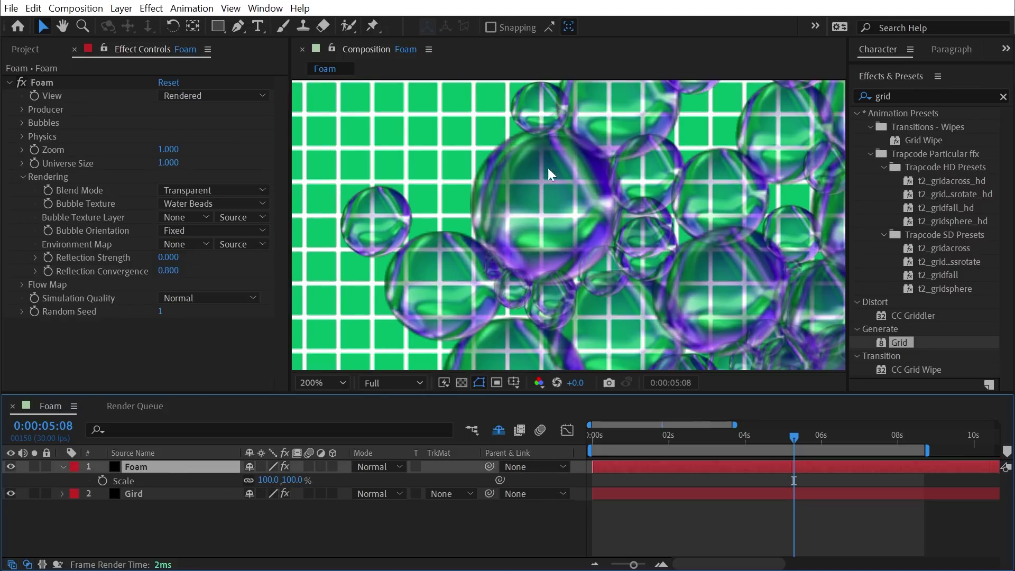
Try the Orange Soda bubble texture, then switch Bubble Texture to User Defined.
left_click(218, 207)
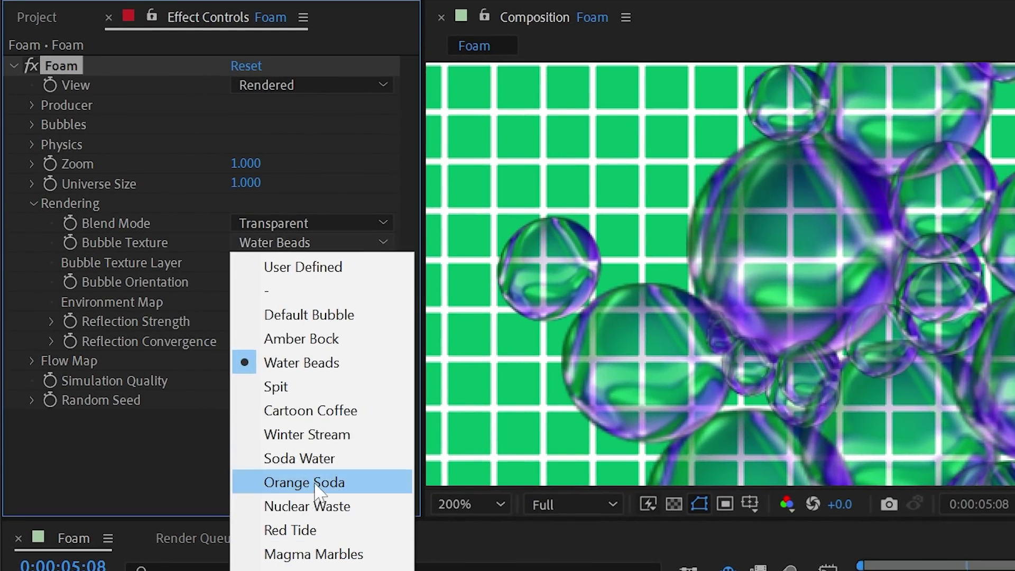
left_click(316, 487)
scroll(658, 347, "down", 1)
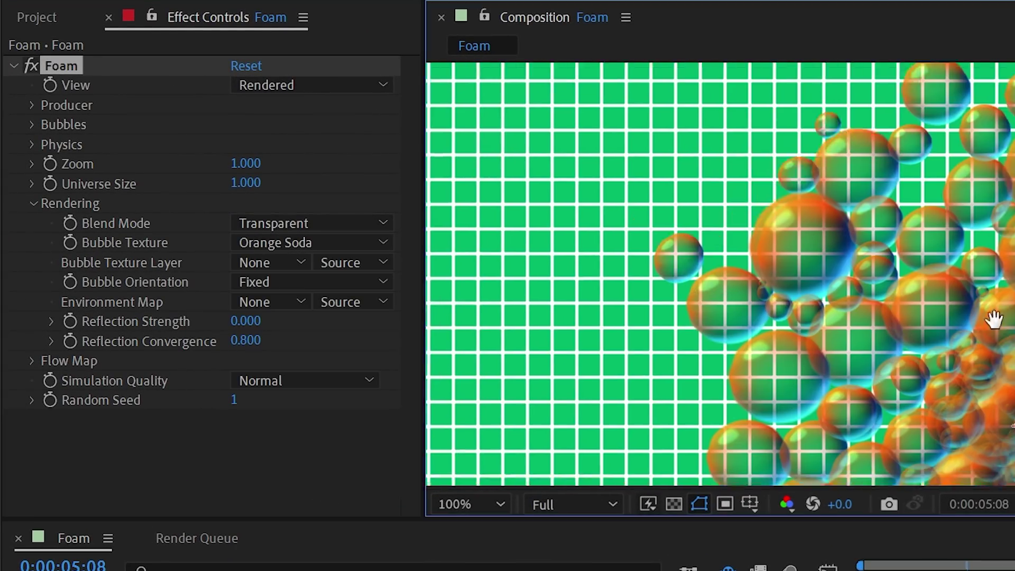
left_click_drag(994, 319, 872, 307)
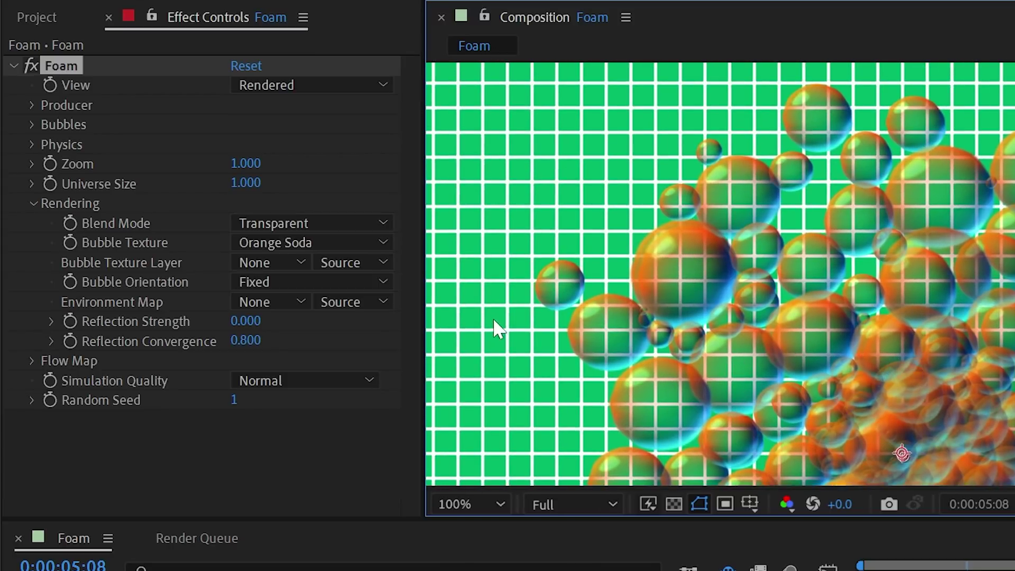
left_click(306, 242)
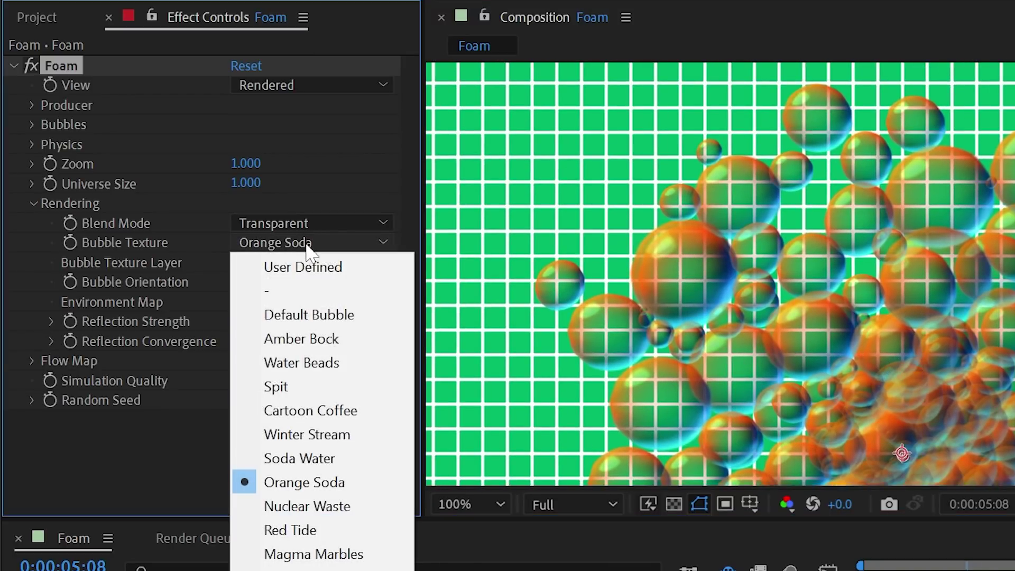
left_click(259, 264)
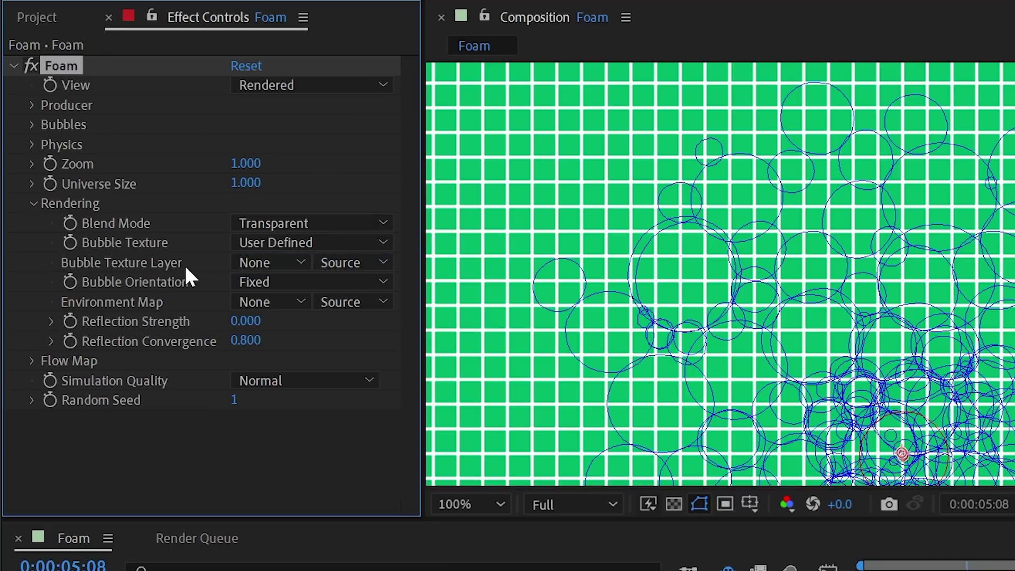
Add JakeInMotion_Face.ai from the Project panel to the composition and hide its layer.
left_click(47, 17)
left_click_drag(110, 273, 185, 500)
left_click(10, 507)
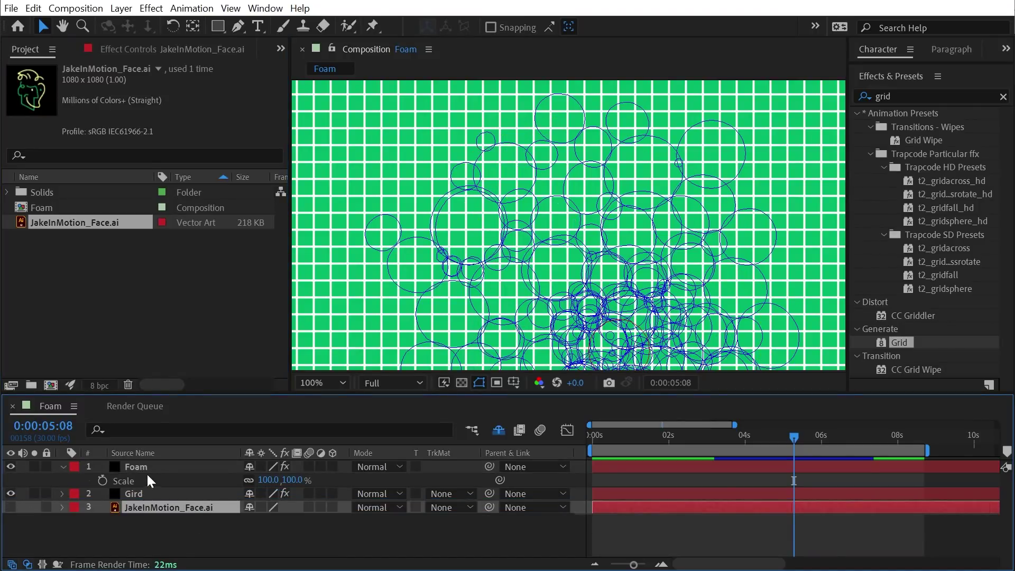
Set Foam's Bubble Texture Layer to JakeInMotion_Face.ai and preview the face bubbles.
left_click(143, 467)
left_click(162, 51)
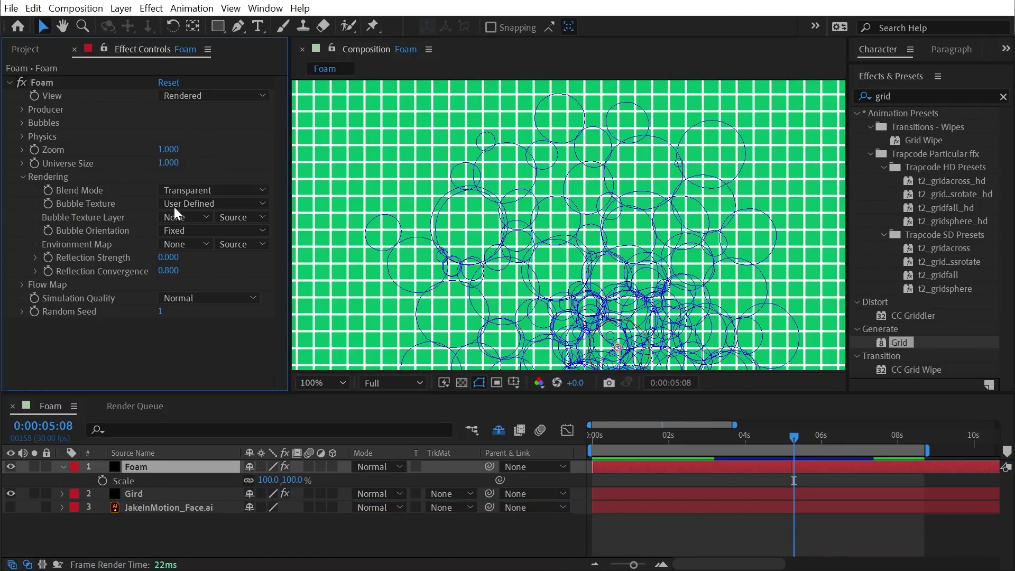
left_click(176, 202)
left_click(197, 219)
left_click(190, 218)
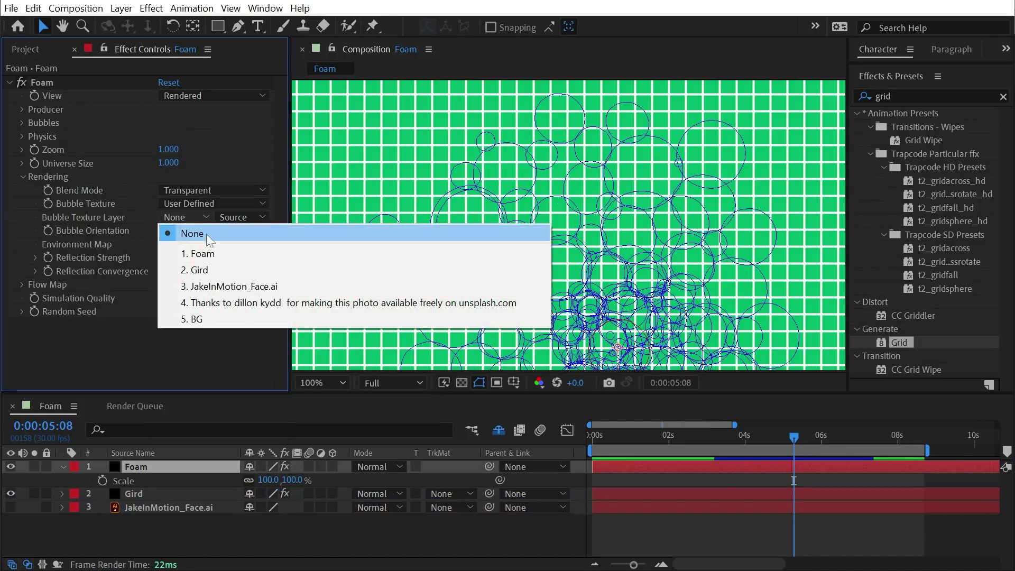
left_click(221, 286)
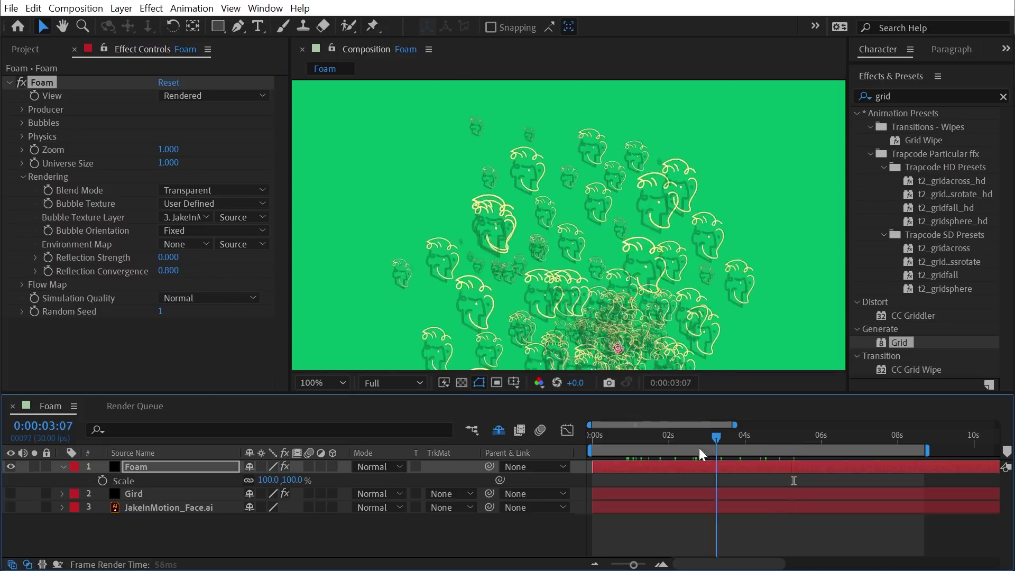
key("space")
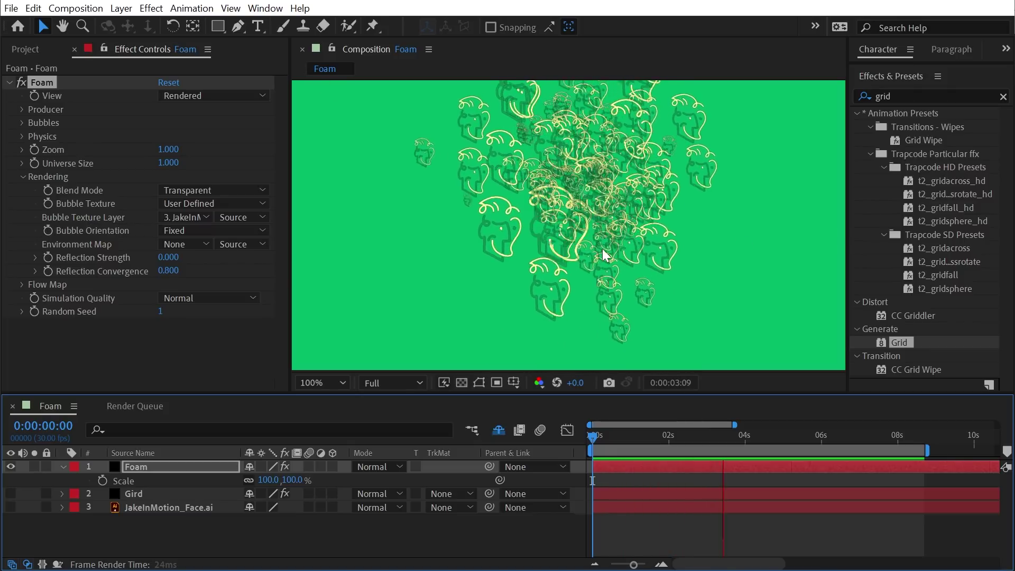
key("space")
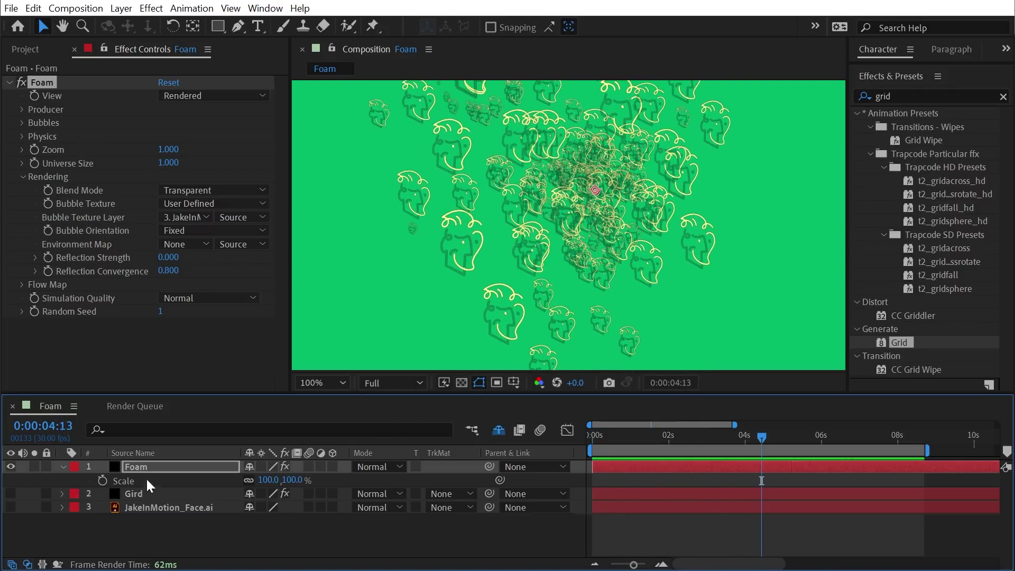
Show and solo the face artwork layer and apply the CC Lens effect to it.
left_click(158, 508)
left_click(11, 507)
left_click(34, 507)
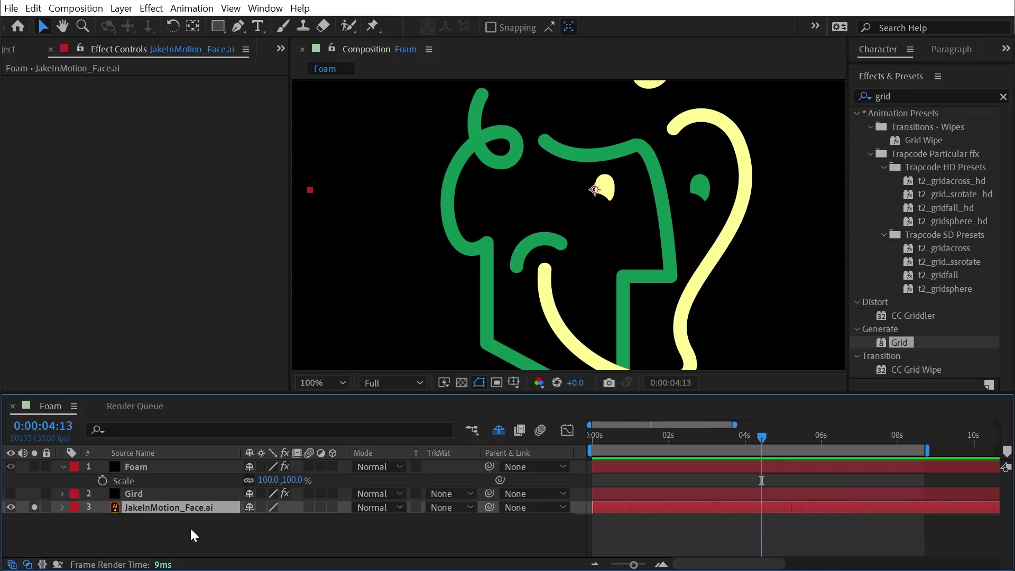
scroll(611, 159, "down", 2)
left_click(925, 97)
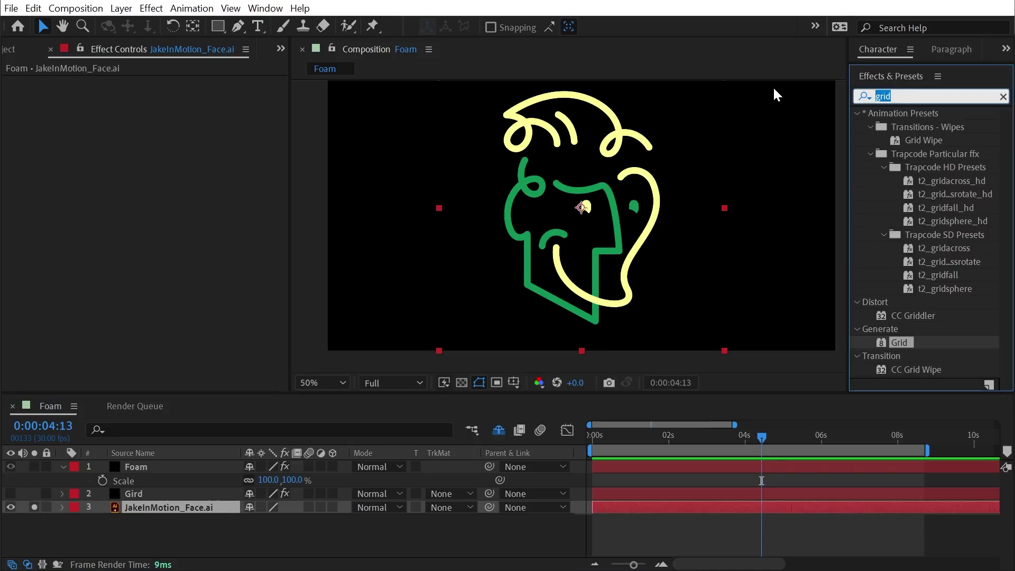
type("lens")
double_click(904, 153)
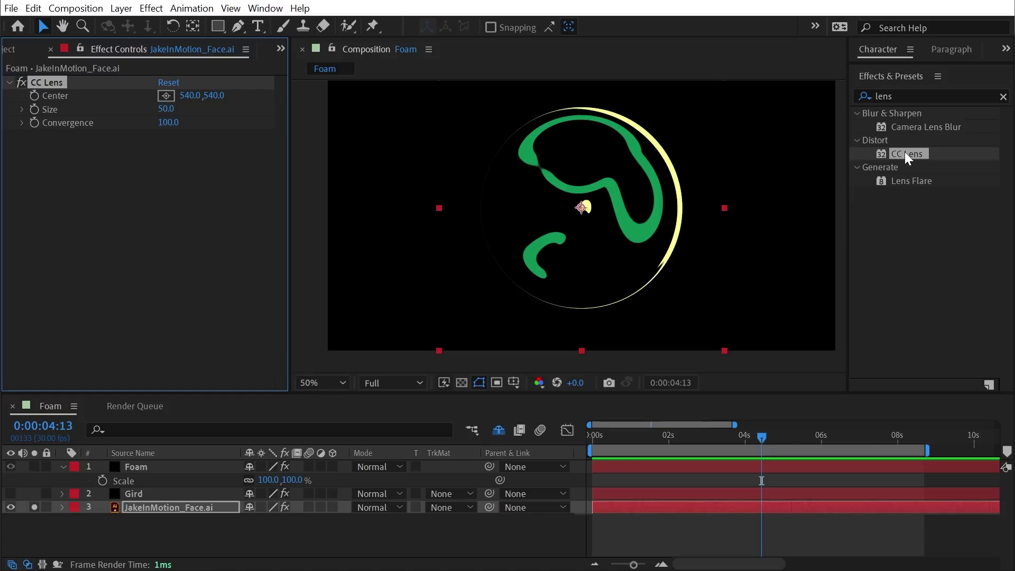
Set CC Lens Convergence to -92.0 and Size to 53.0, then unsolo and reselect Foam.
left_click_drag(168, 122, 80, 122)
left_click_drag(10, 120, 19, 117)
left_click_drag(164, 110, 168, 112)
left_click(34, 507)
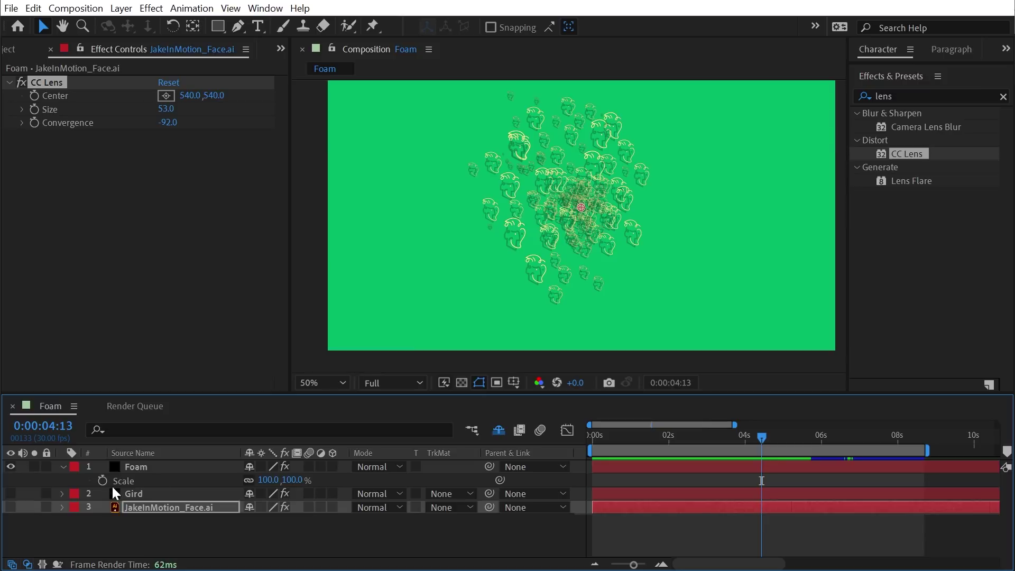
left_click(182, 467)
scroll(507, 231, "up", 1)
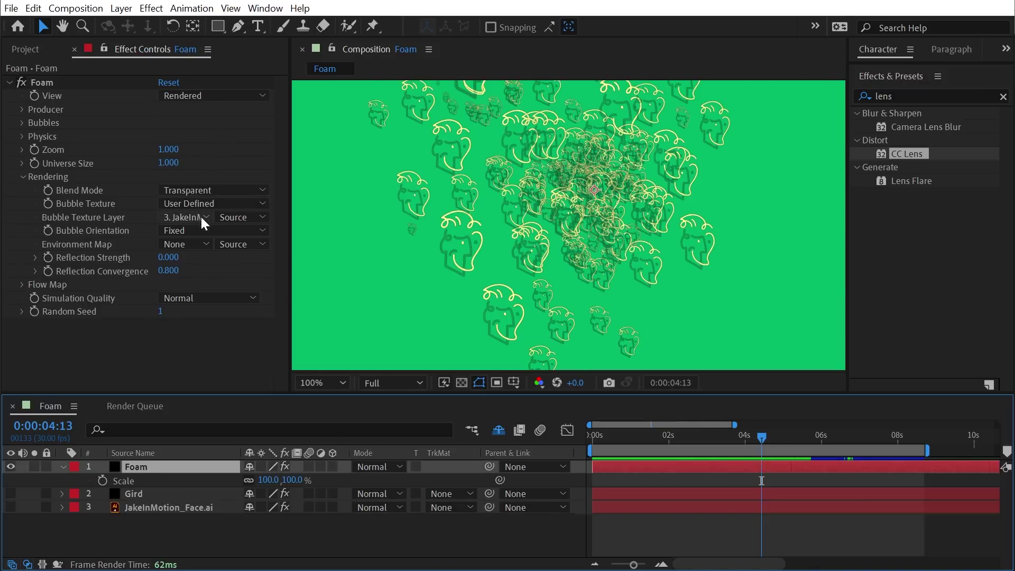
Set the face texture layer's source to Effects & Masks and preview the lens-warped face bubbles.
left_click(221, 218)
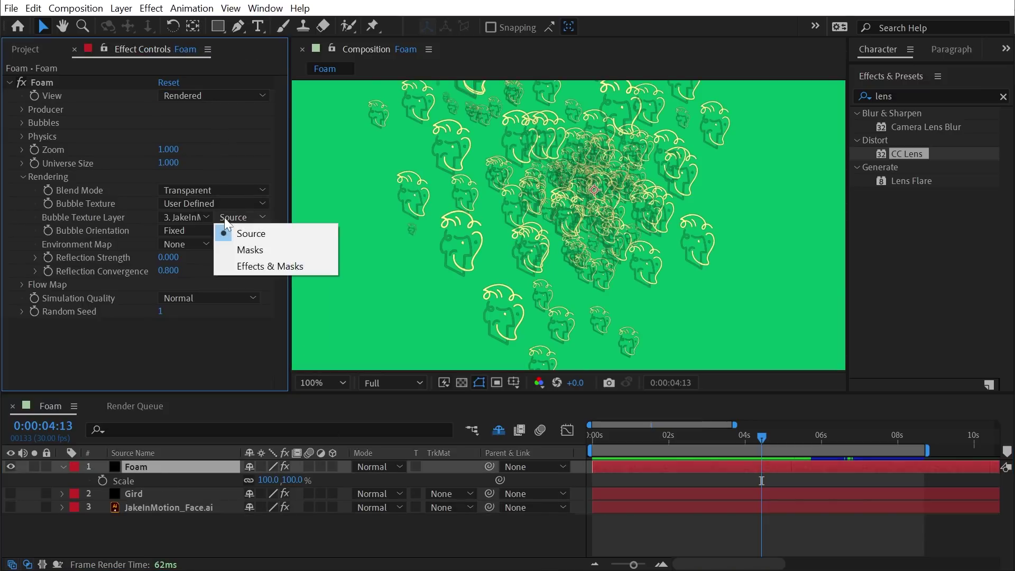
left_click(283, 267)
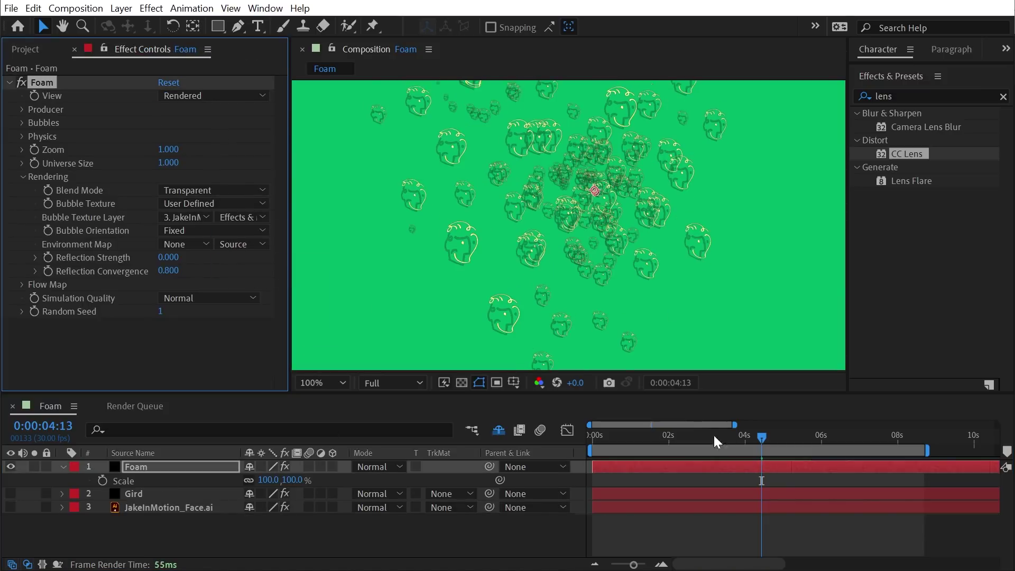
key("space")
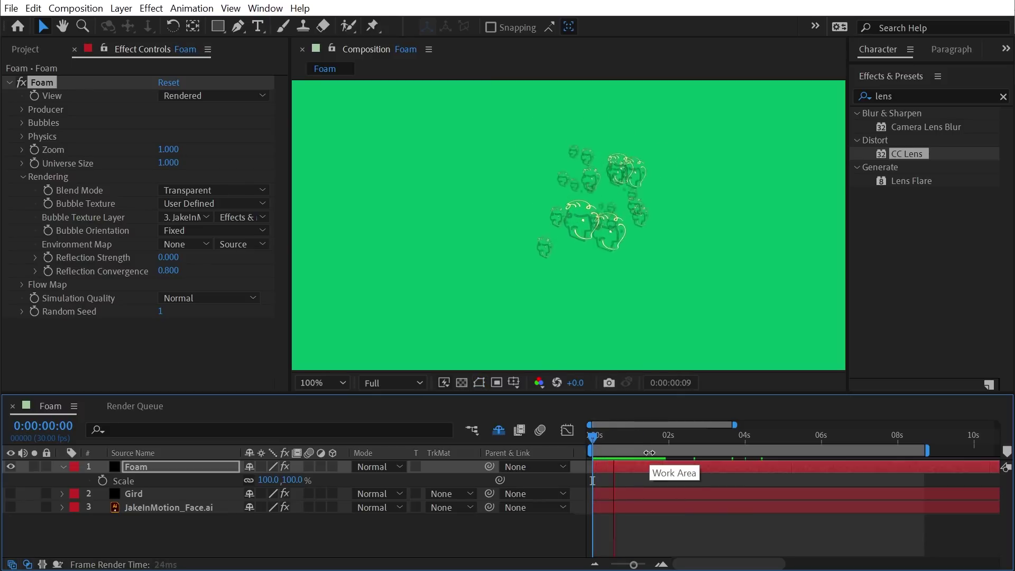
left_click_drag(761, 440, 812, 440)
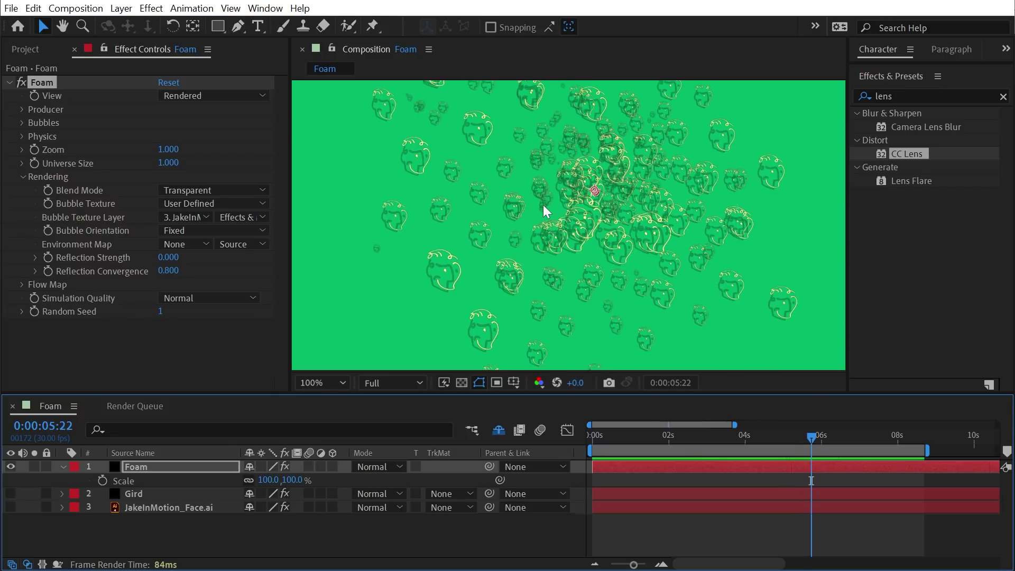
left_click(183, 219)
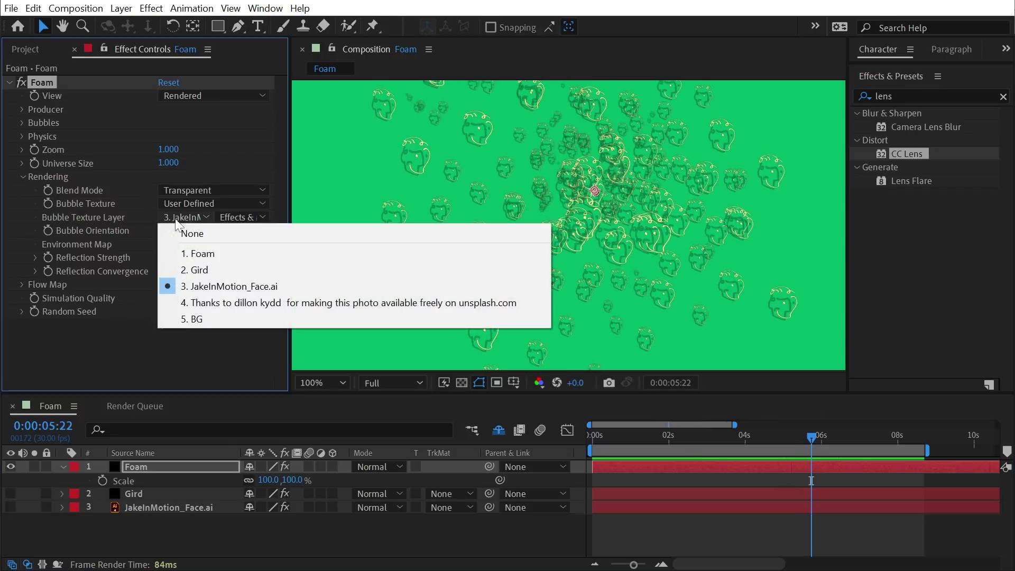
left_click(133, 217)
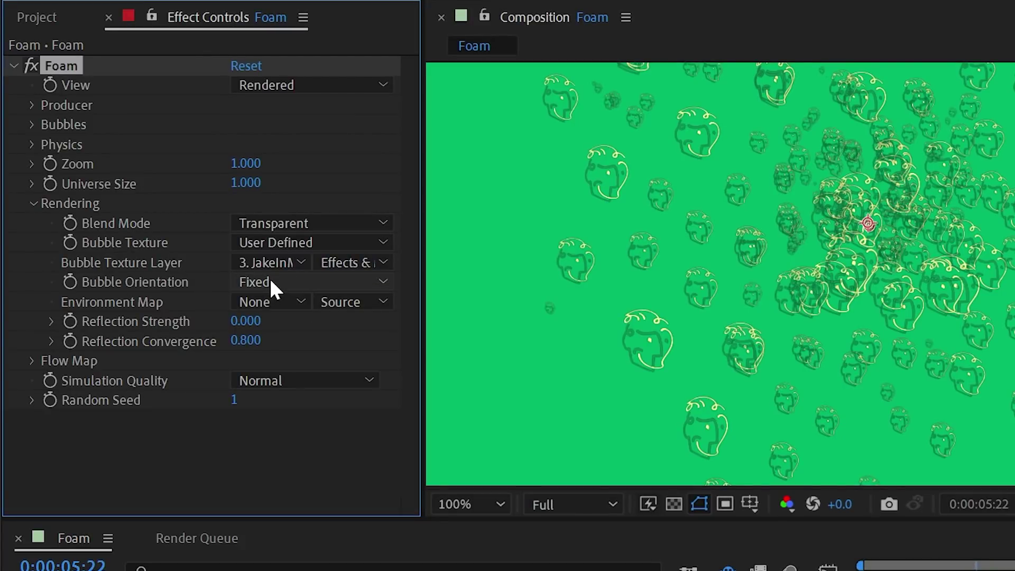
mouse_move(976, 570)
left_mouse_down()
mouse_move(914, 570)
mouse_move(978, 570)
left_mouse_up()
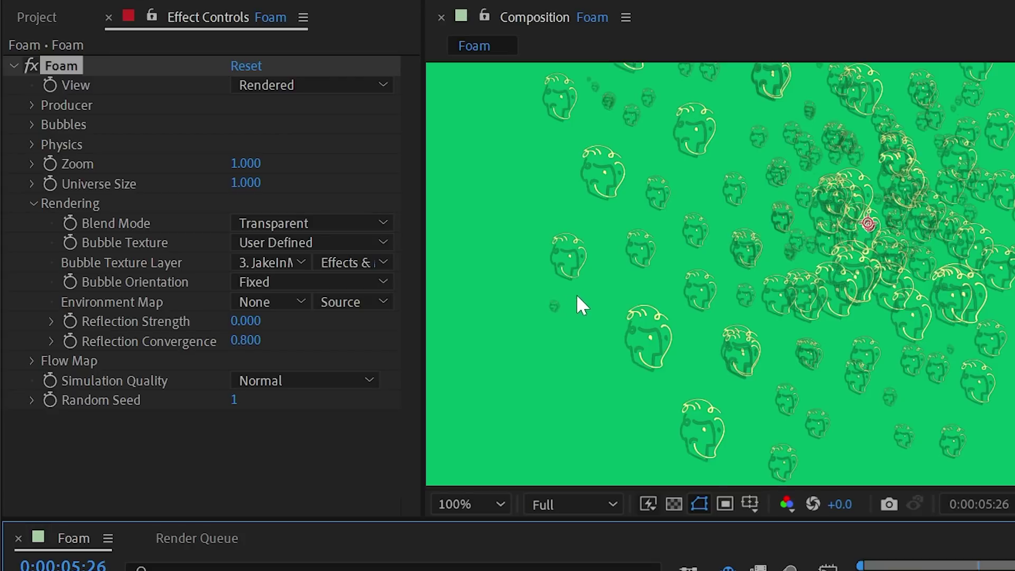
Preview Physical Orientation for the bubbles, then set Bubble Orientation to Bubble Velocity.
left_click(284, 285)
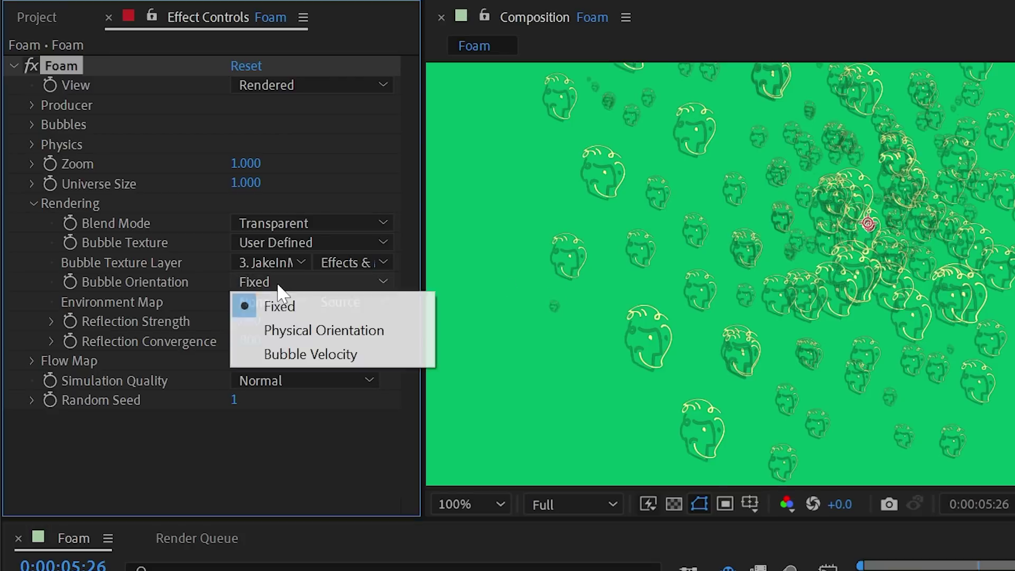
left_click(324, 333)
key("space")
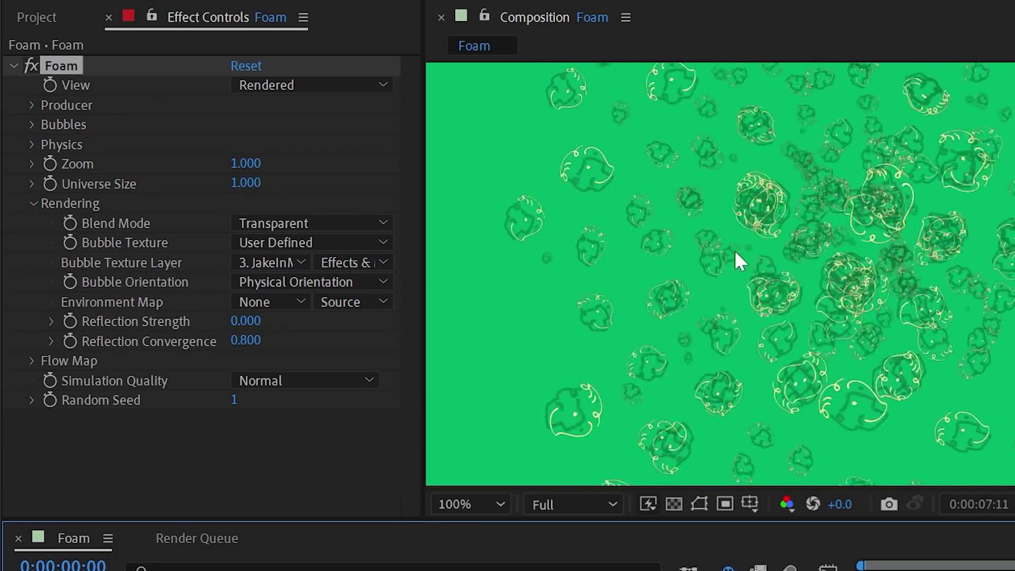
left_click(312, 282)
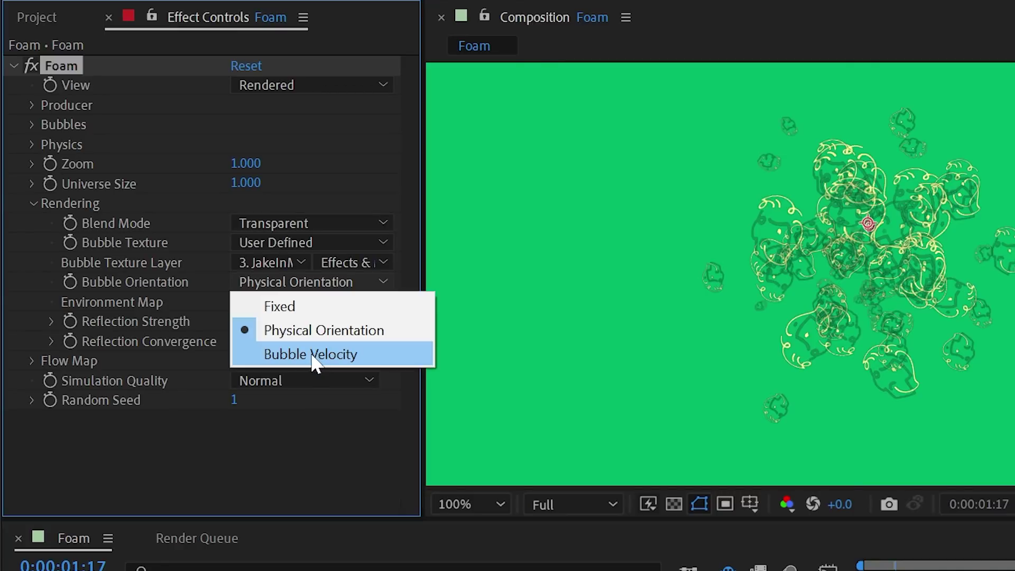
left_click(315, 354)
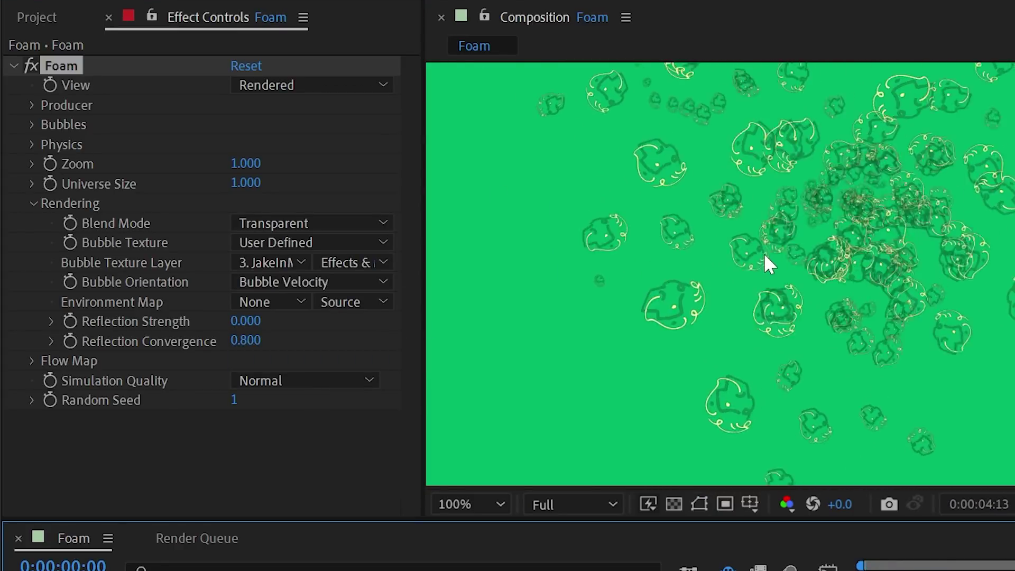
Move the Producer Point left and trial Initial Speed 10, then 5.4, with Initial Direction 87°.
left_click_drag(871, 231, 494, 250)
left_click(32, 144)
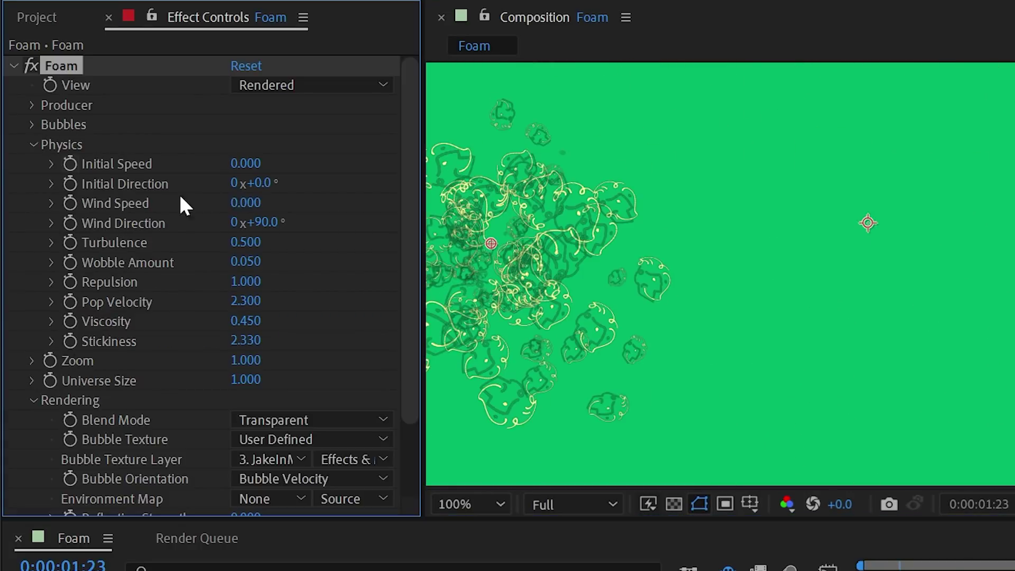
left_click_drag(245, 164, 401, 168)
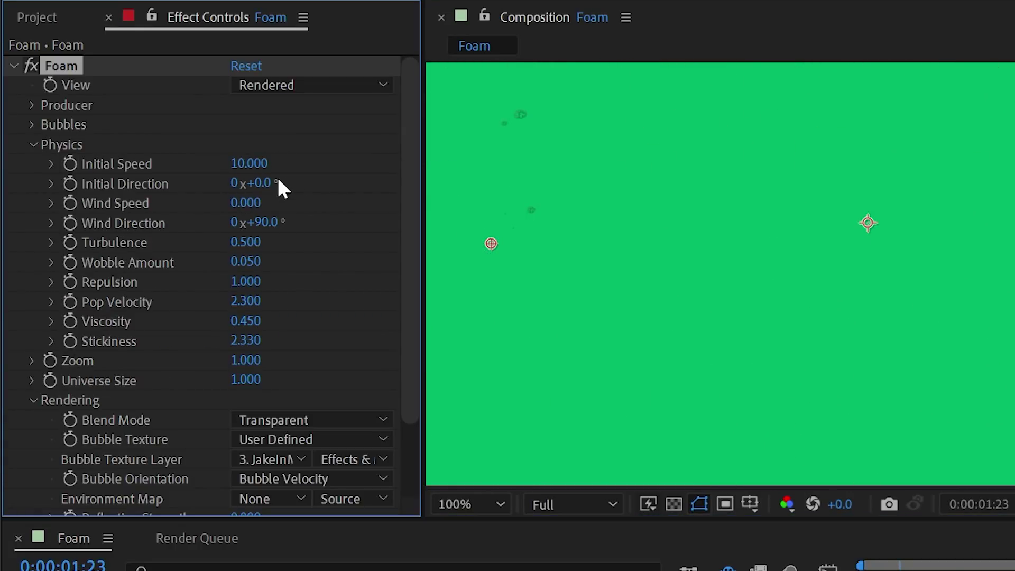
left_click_drag(483, 184, 365, 183)
left_click_drag(255, 165, 199, 174)
Replay from the start, then return Initial Direction to 0° and Initial Speed to 0.
key("Home")
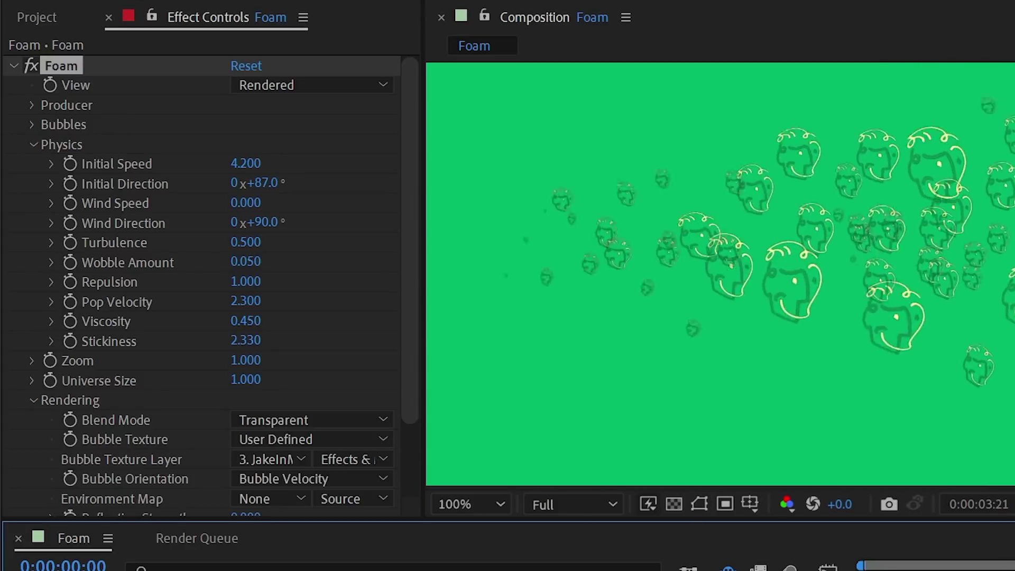
left_click_drag(257, 182, 203, 164)
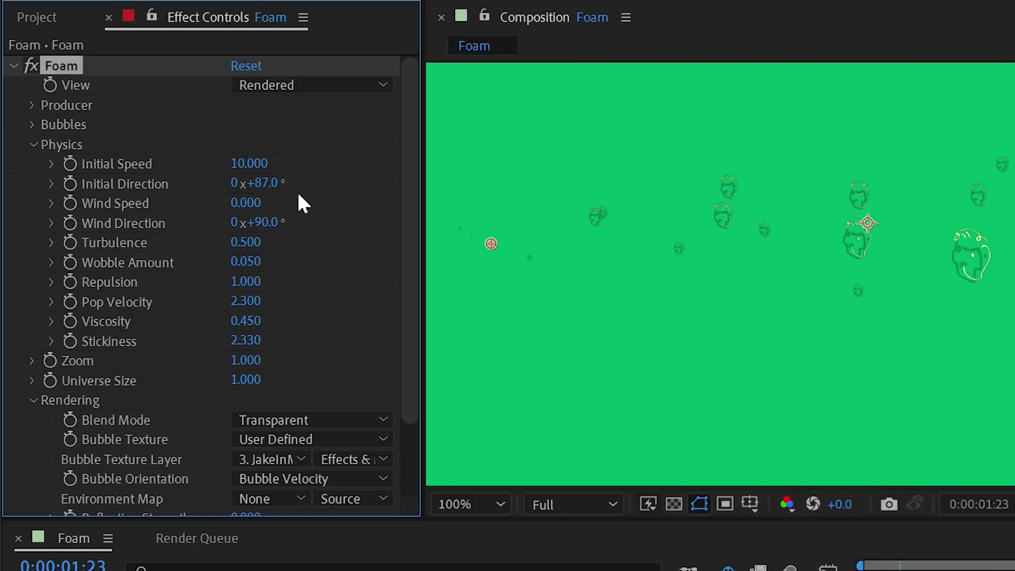
left_click_drag(363, 199, 301, 203)
key("ctrl+z")
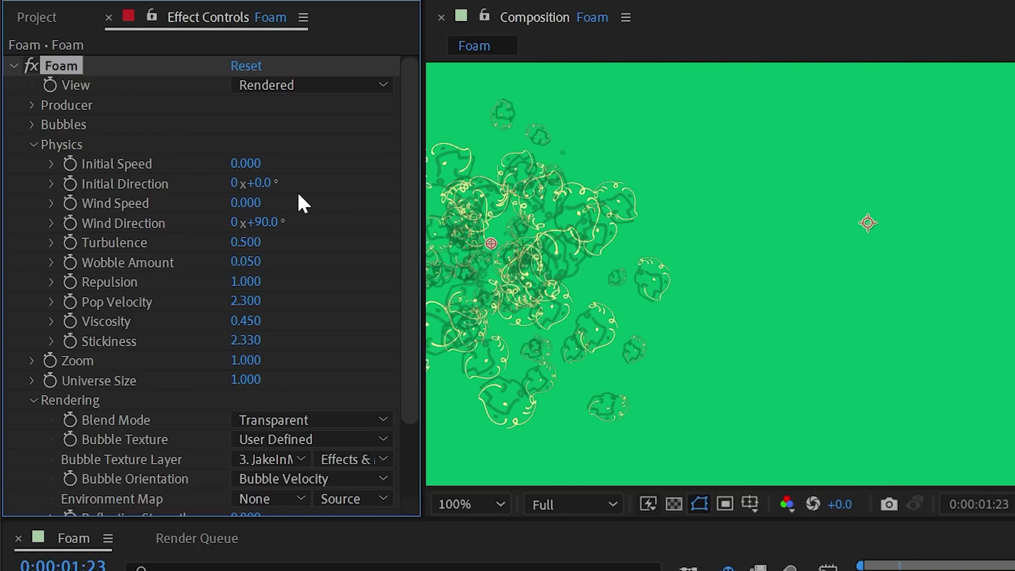
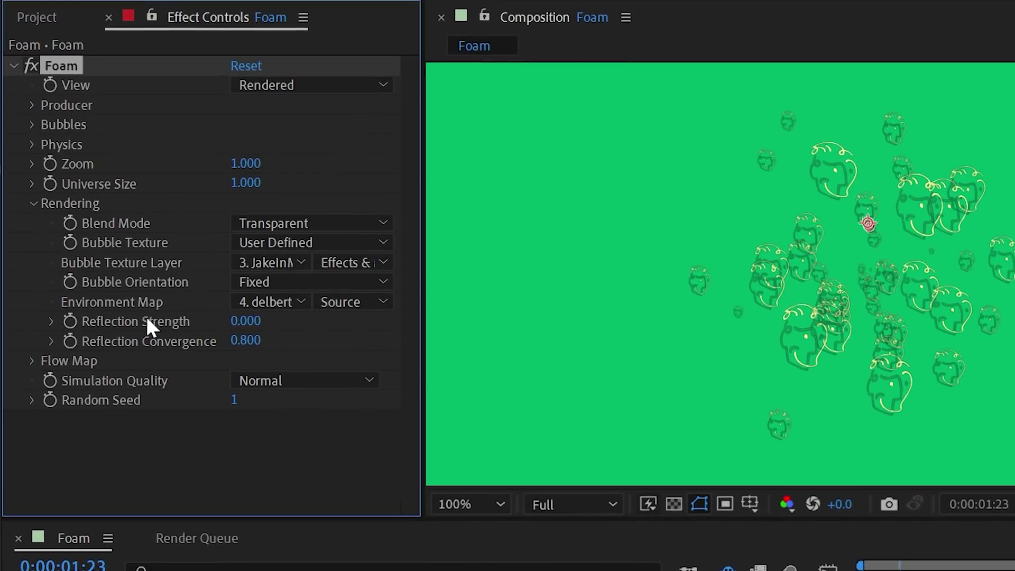
Switch the bubble texture to Default Bubble with Reflection Strength at 1.000.
left_click_drag(270, 324, 517, 335)
left_click(13, 570)
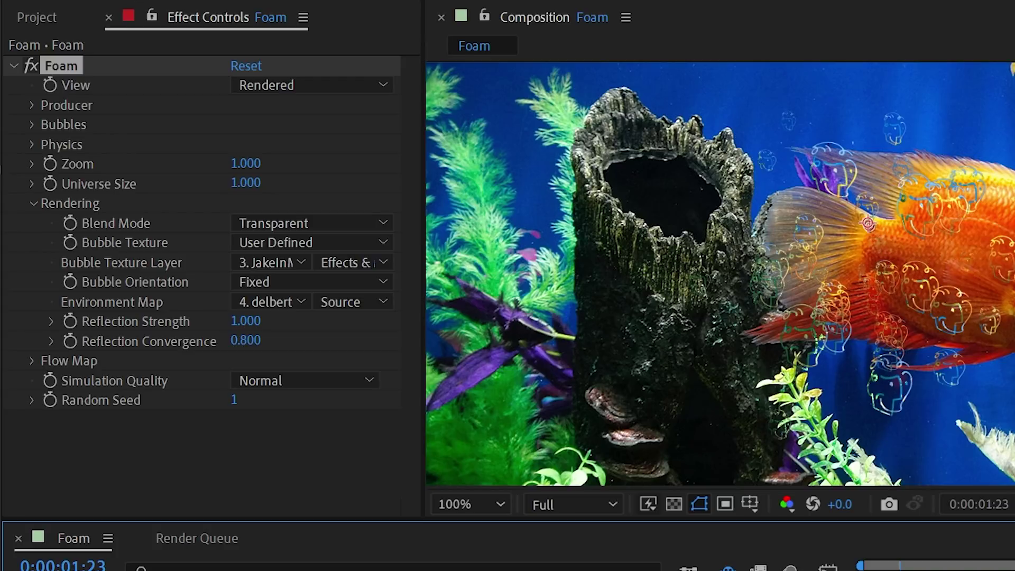
left_click(12, 569)
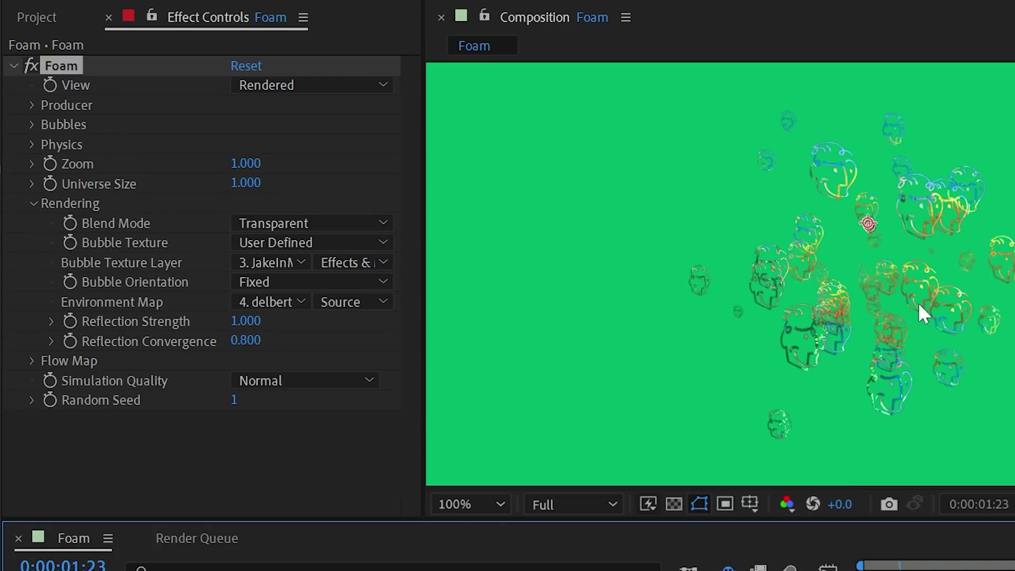
left_click(272, 244)
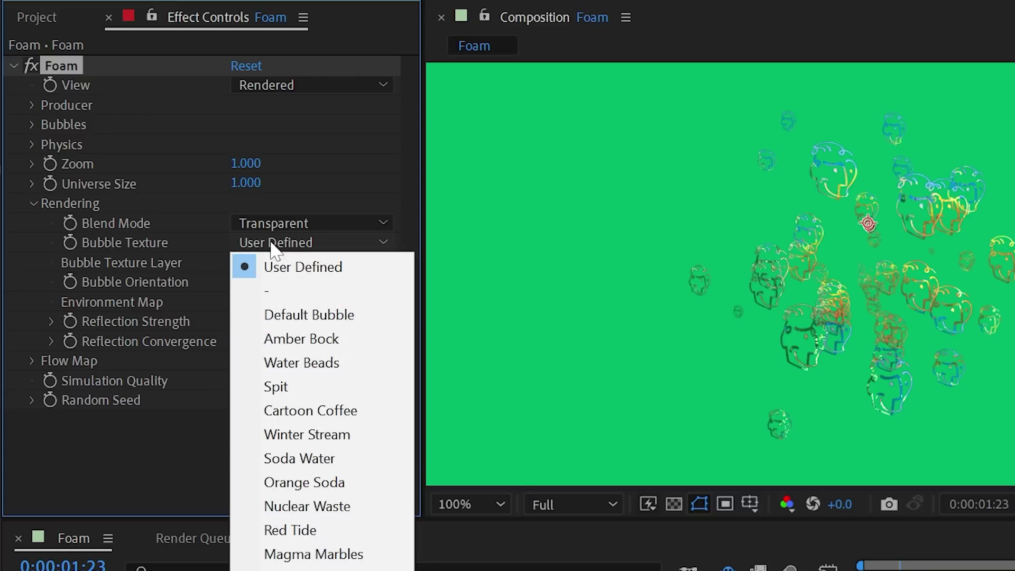
left_click(295, 315)
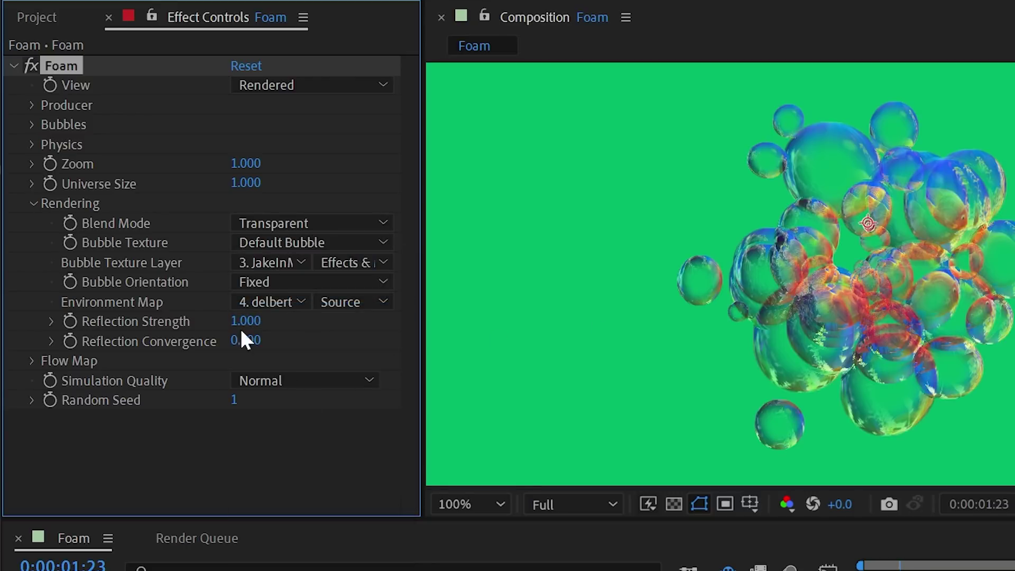
left_click_drag(251, 320, 193, 320)
Show the aquarium background behind the bubbles and scrub to later frames.
left_click(20, 569)
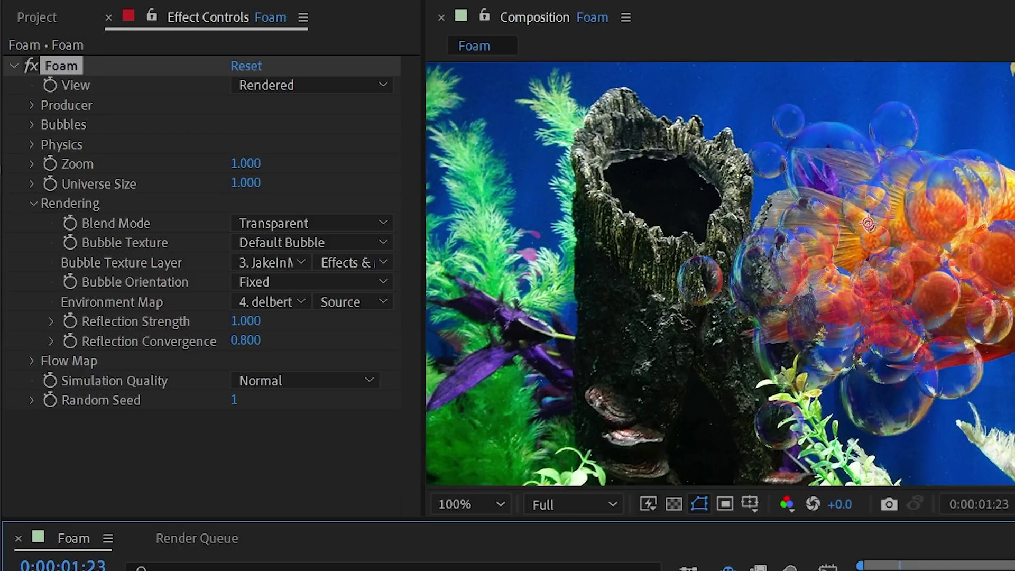
scroll(1004, 329, "down", 1)
scroll(838, 285, "up", 2)
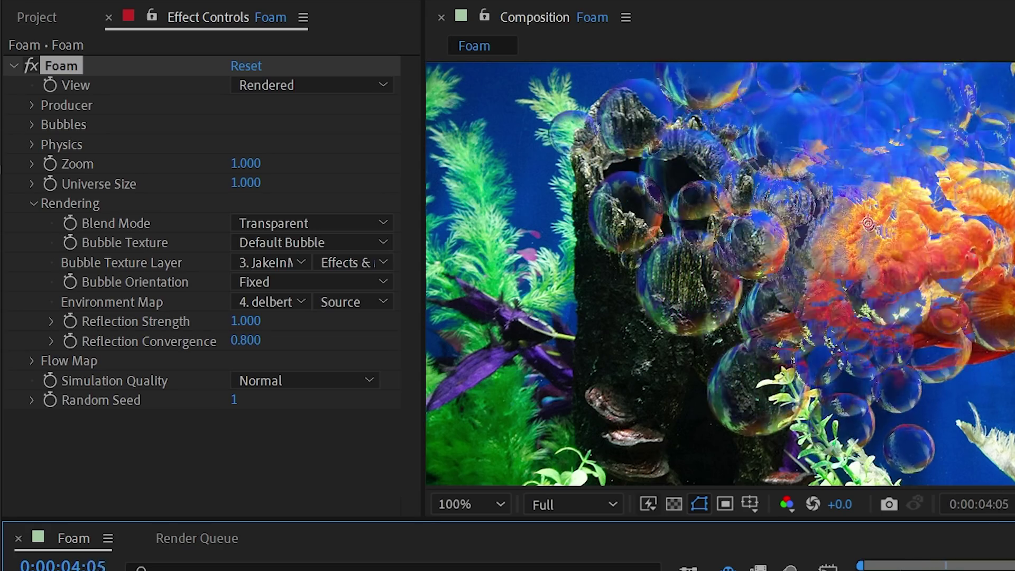
mouse_move(930, 470)
left_mouse_down()
mouse_move(976, 470)
mouse_move(927, 470)
mouse_move(949, 470)
left_mouse_up()
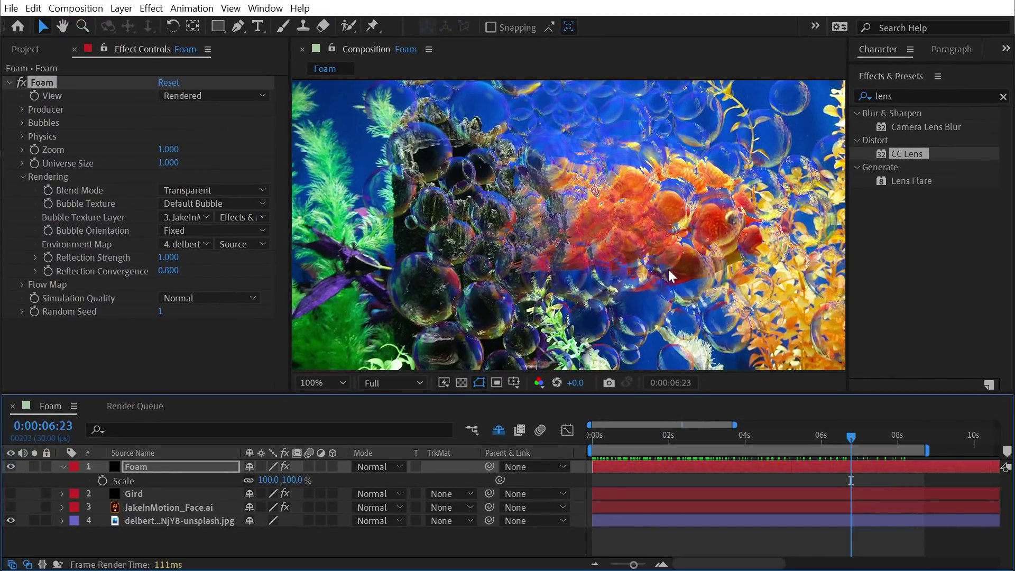
Apply Curves to the Foam layer, brightening highlights and darkening shadows.
left_click(910, 93)
type("curv")
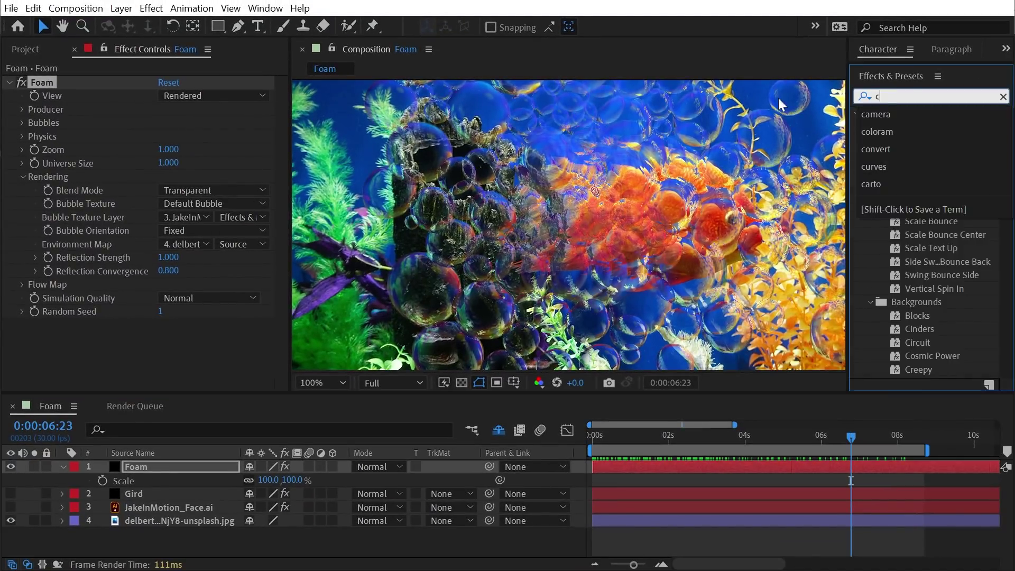
double_click(917, 169)
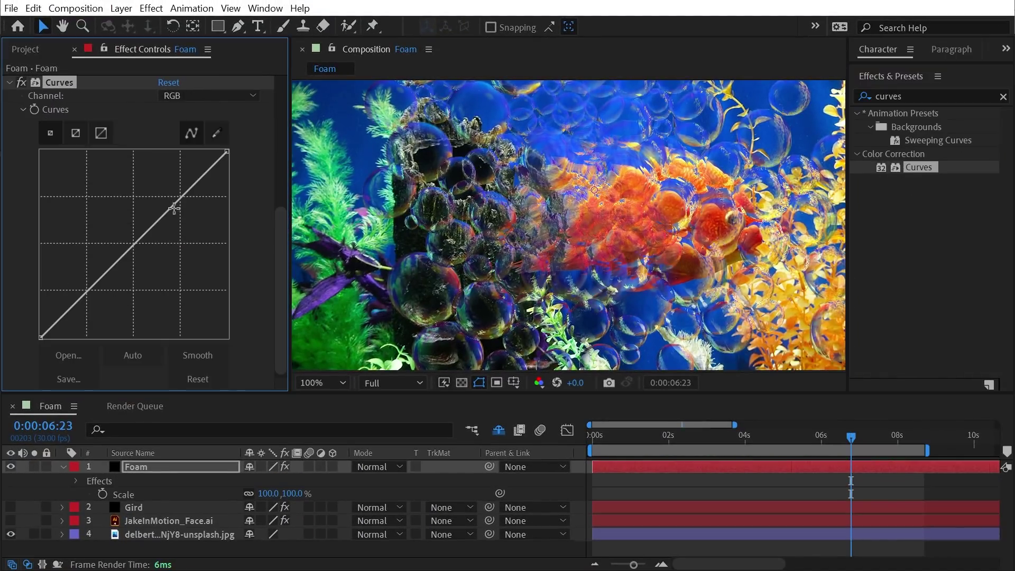
left_click_drag(173, 208, 143, 192)
left_click_drag(91, 265, 81, 286)
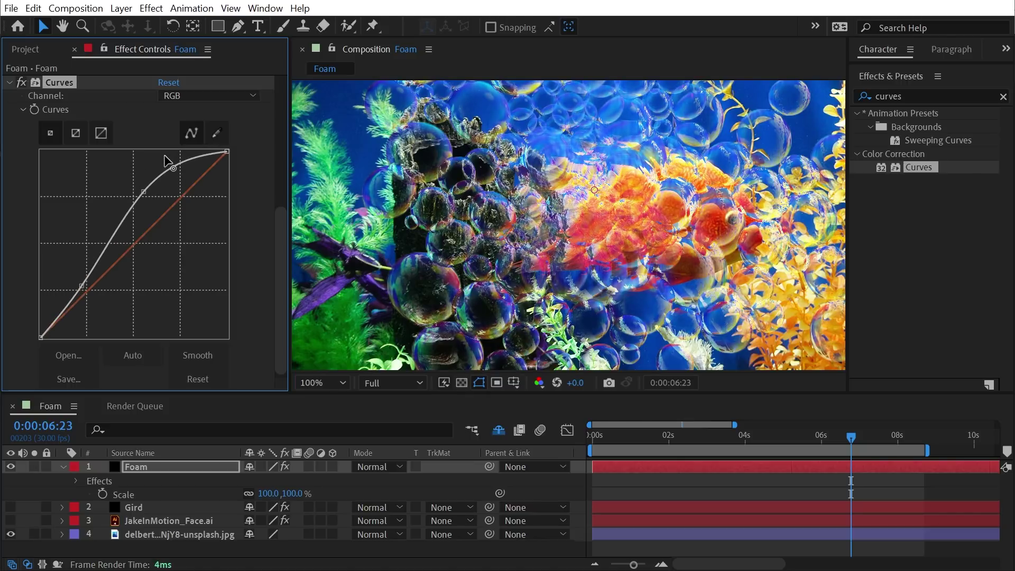
left_click_drag(144, 192, 146, 183)
Preview from the start and raise the bubbles' Reflection Convergence to 0.830.
scroll(582, 212, "down", 2)
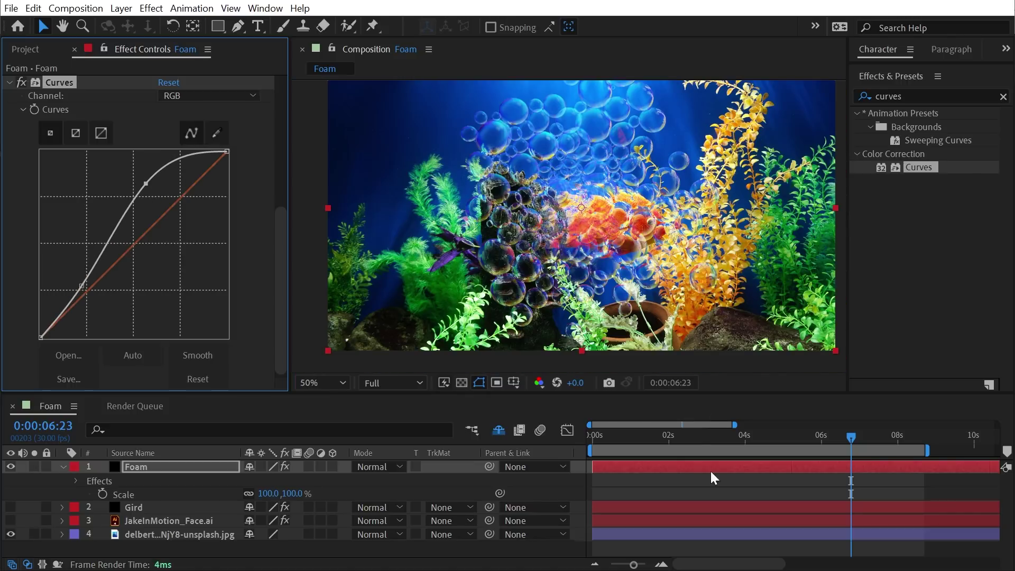
left_click_drag(676, 444, 590, 445)
key("space")
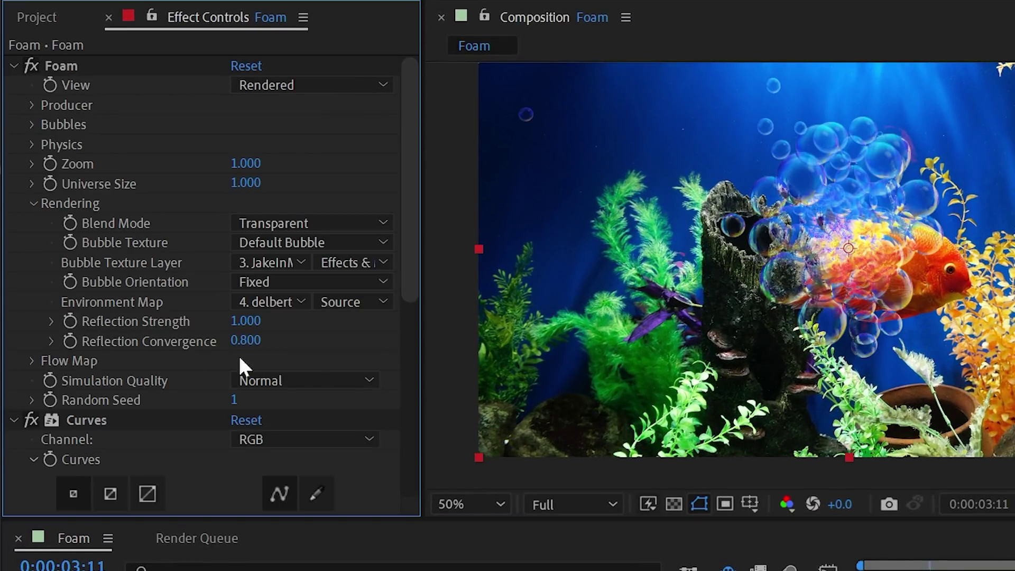
scroll(796, 197, "up", 3)
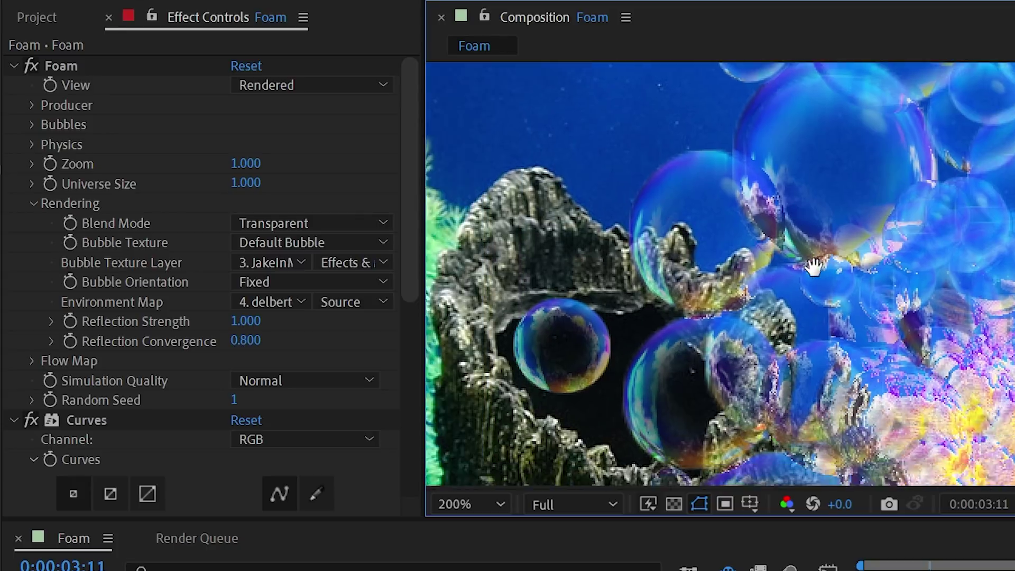
left_click_drag(813, 267, 879, 316)
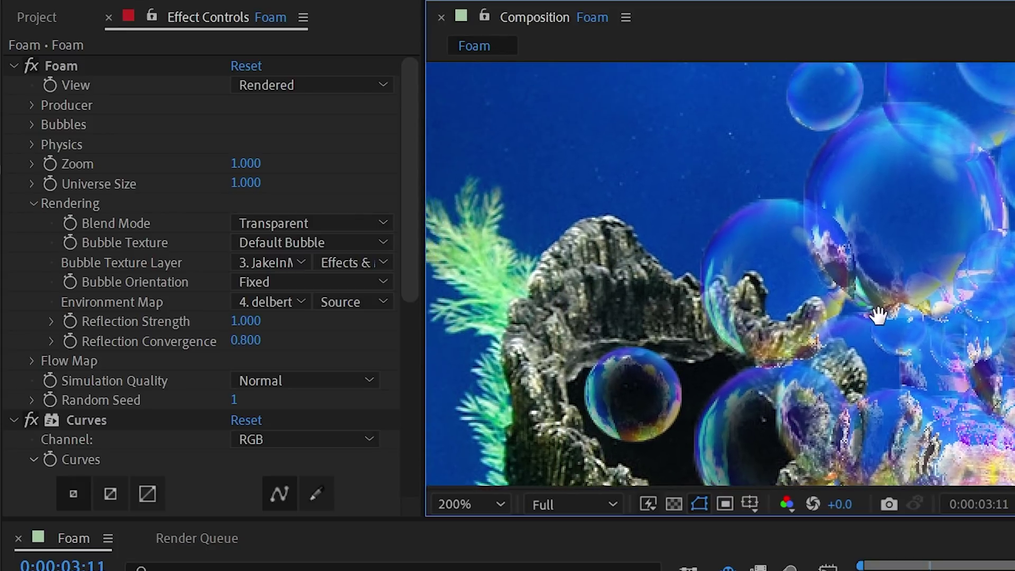
left_click_drag(246, 336, 204, 347)
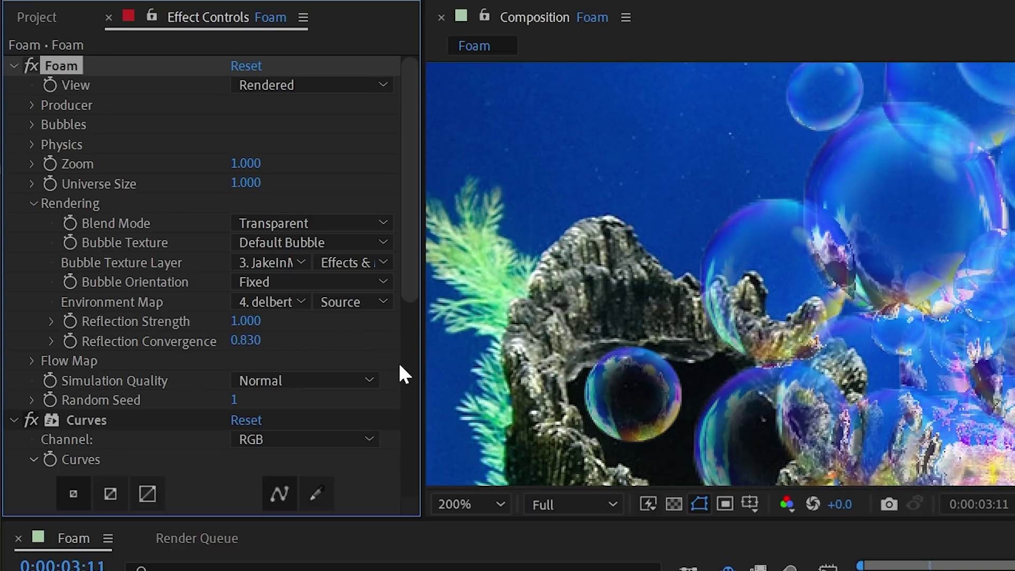
left_click(33, 204)
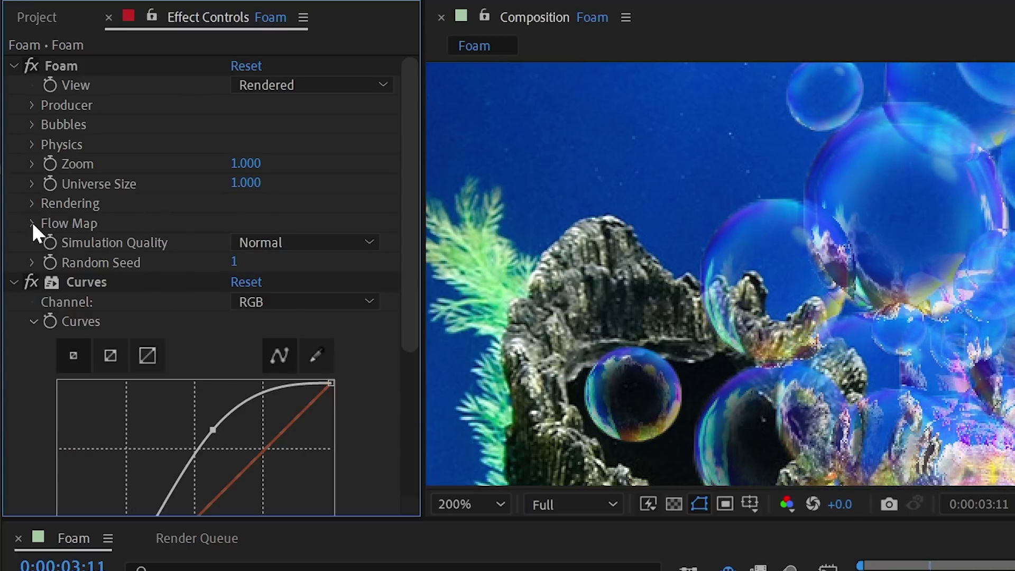
Expand the Flow Map settings and delete the Curves effect.
left_click(31, 222)
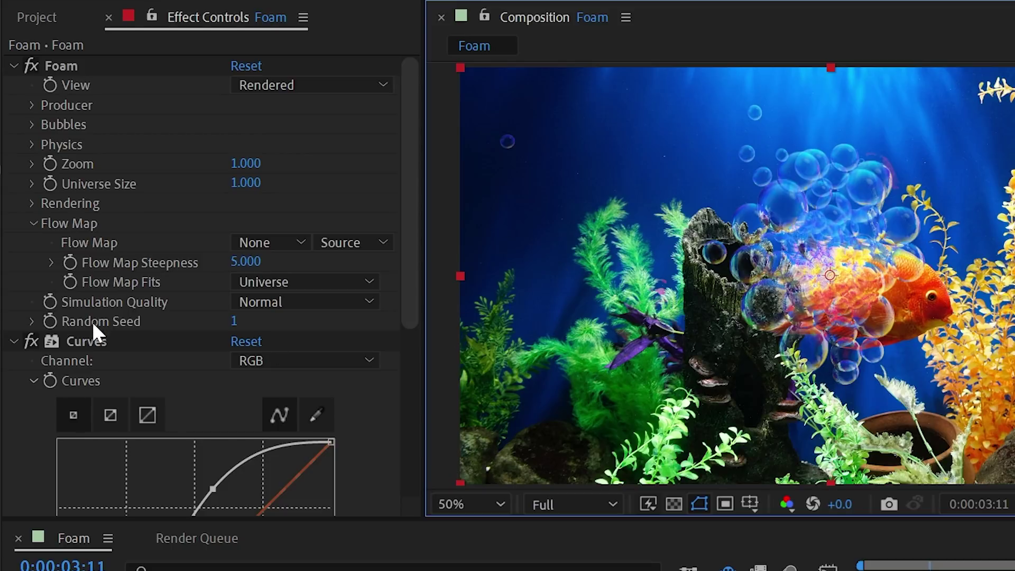
left_click(83, 341)
key("Delete")
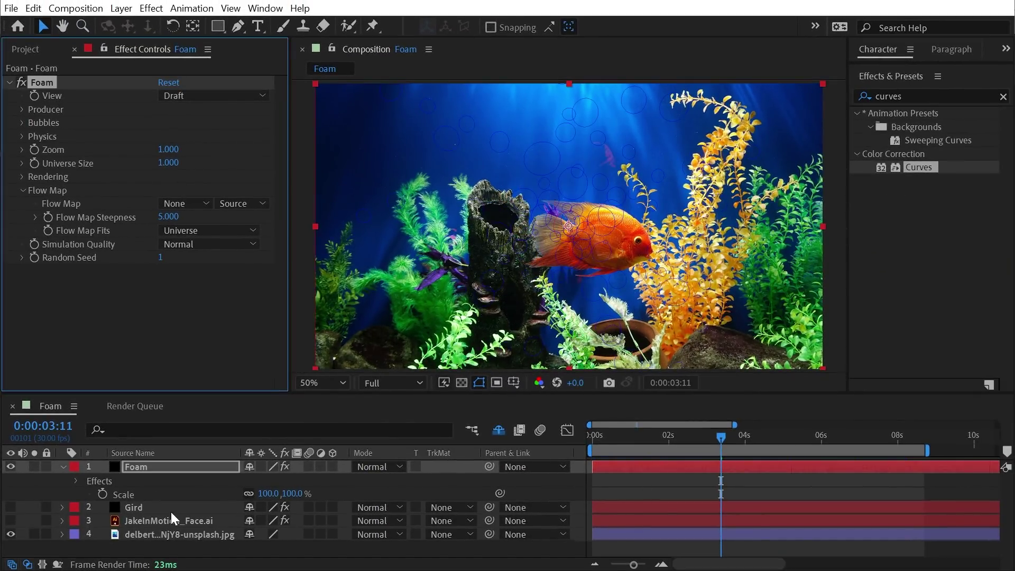
Hide the aquarium background and set the Foam view to Draft + Flow Map.
left_click(10, 534)
left_click(11, 507)
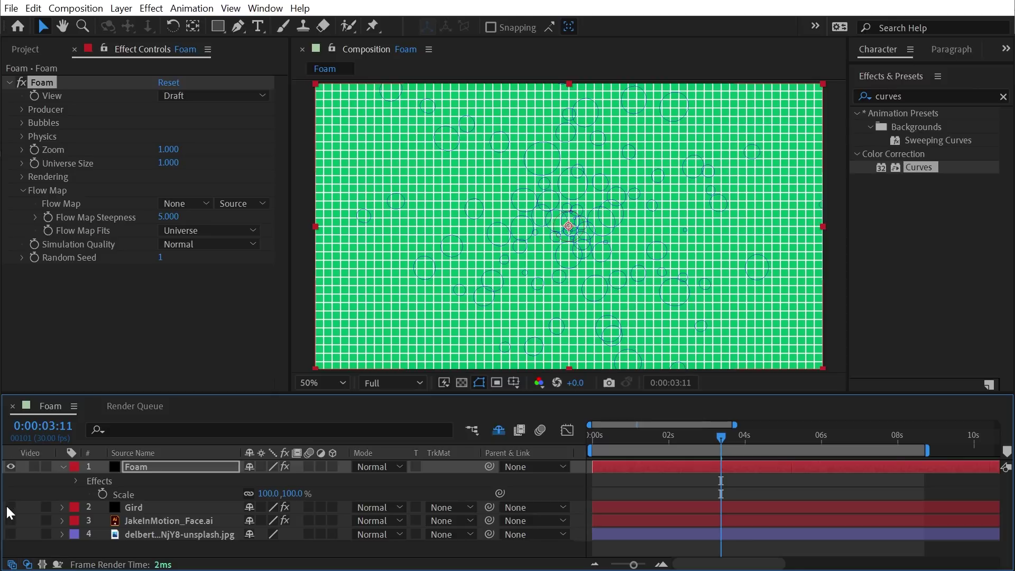
left_click(10, 507)
left_click(212, 96)
left_click(182, 127)
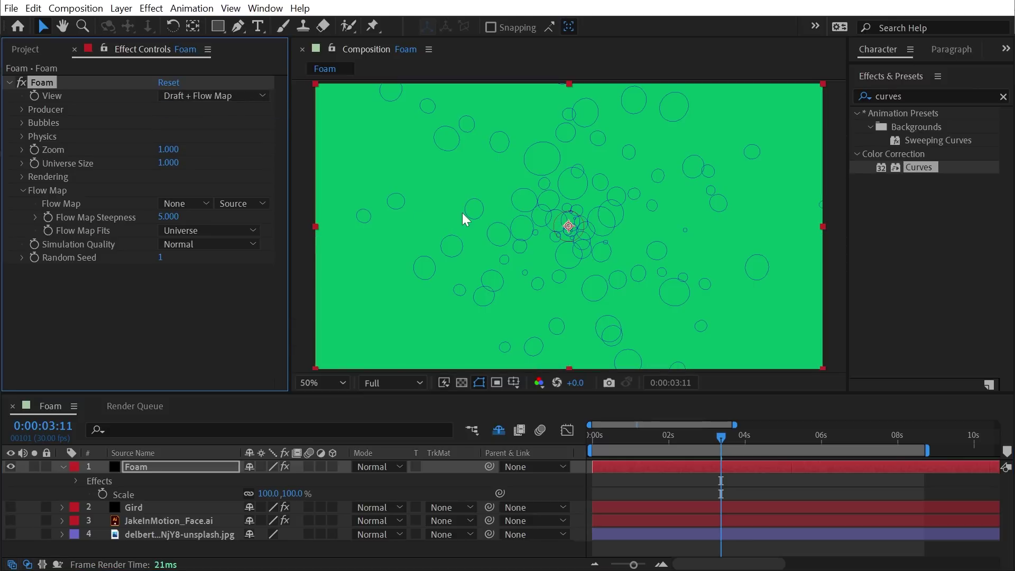
left_click(120, 7)
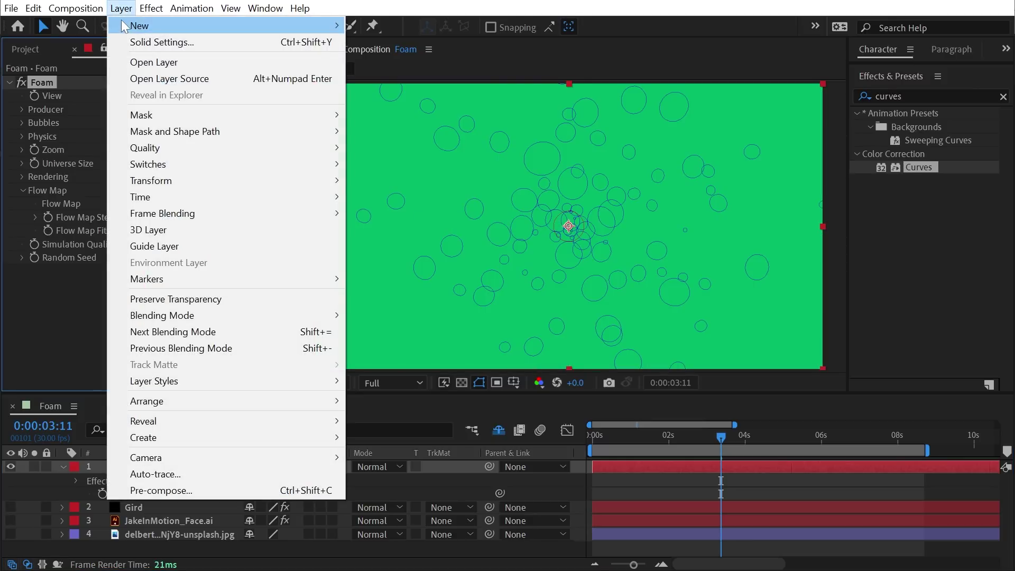
Create a new solid layer named 'Flow Map'.
mouse_move(170, 22)
left_click(383, 43)
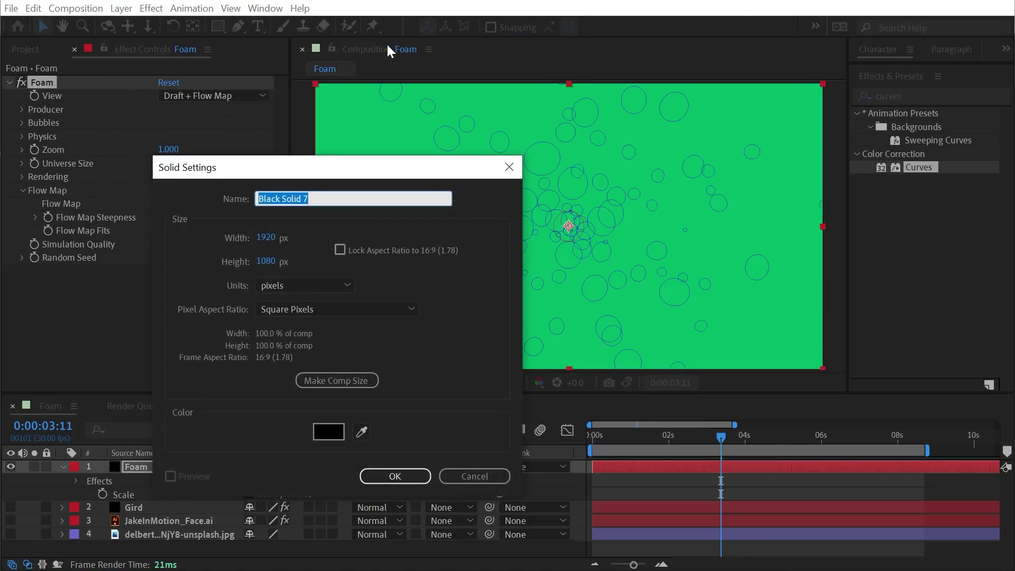
type("Flow Map")
key("Return")
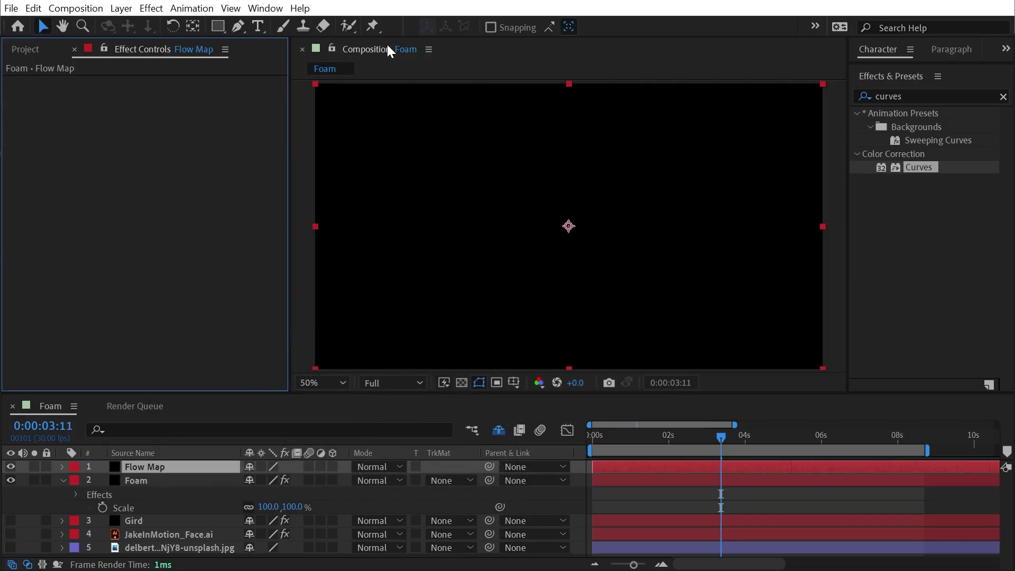
Draw a white S-curve path across the frame with a broad 271 px stroke.
left_click(239, 26)
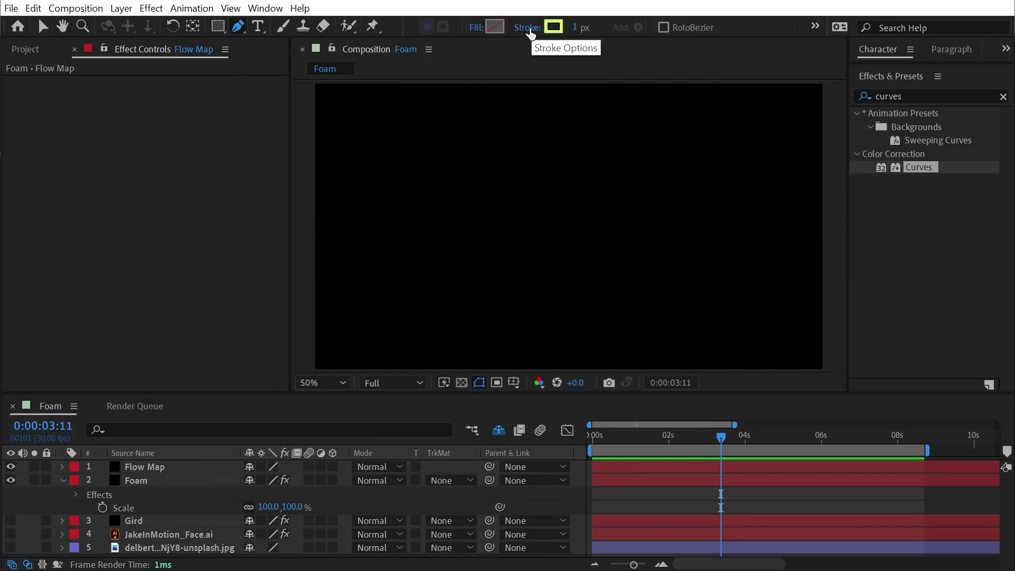
left_click(554, 27)
left_click_drag(191, 202, 42, 177)
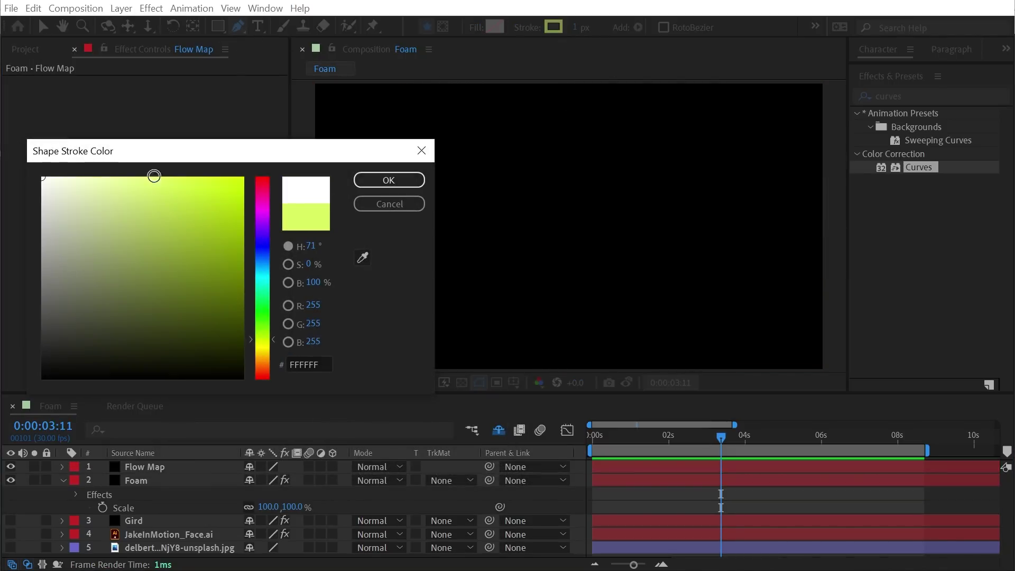
left_click(362, 179)
left_click_drag(592, 26, 597, 26)
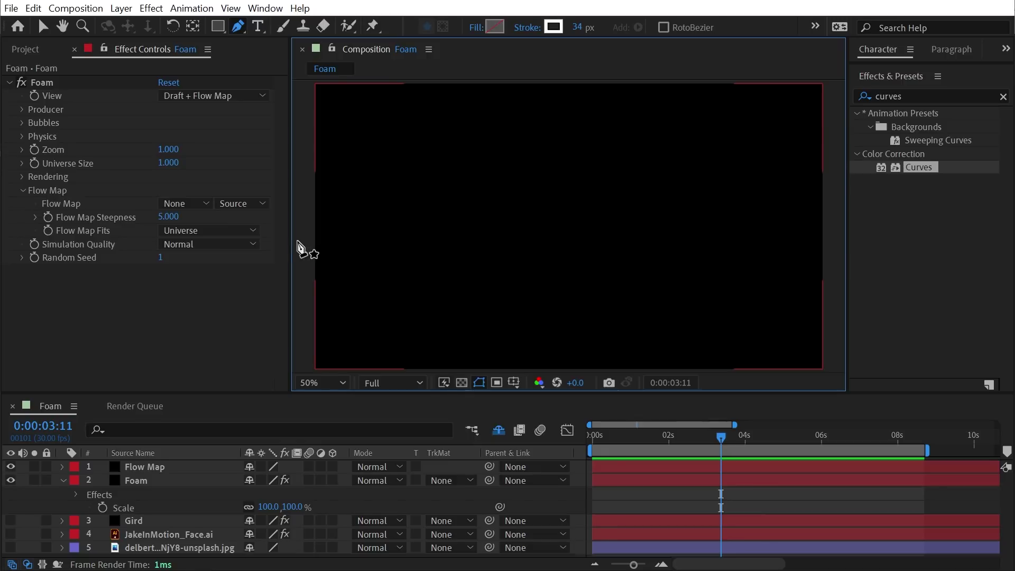
left_click_drag(298, 242, 328, 176)
left_click_drag(555, 209, 642, 271)
left_click_drag(829, 155, 847, 102)
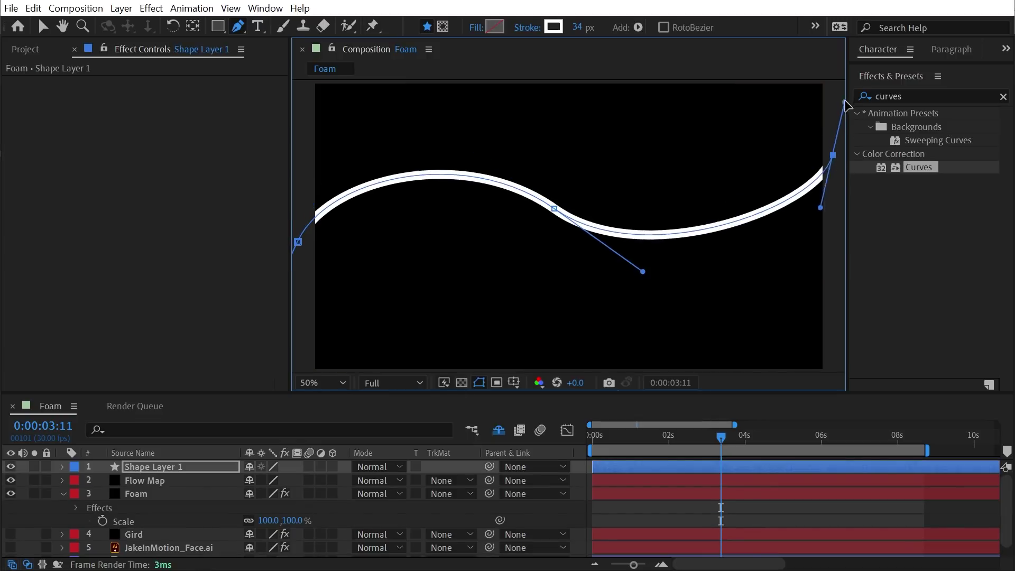
mouse_move(577, 27)
left_mouse_down()
mouse_move(740, 14)
mouse_move(706, 14)
mouse_move(729, 13)
left_mouse_up()
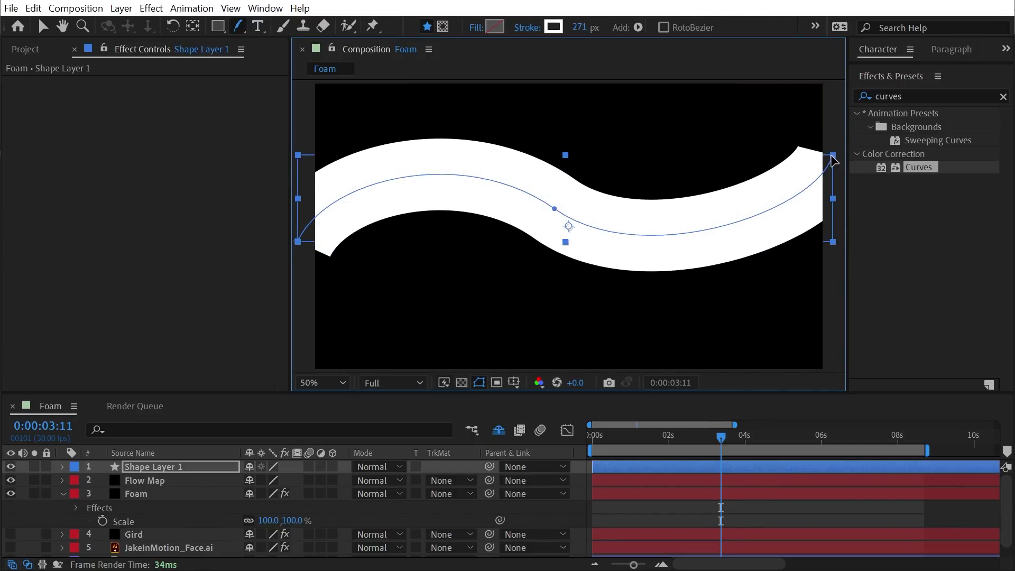
Extend the wave past both frame edges, deepen its curve, and pre-compose it with the Flow Map solid.
left_click_drag(833, 156, 876, 150)
left_click_drag(299, 243, 234, 277)
left_click_drag(466, 146, 390, 126)
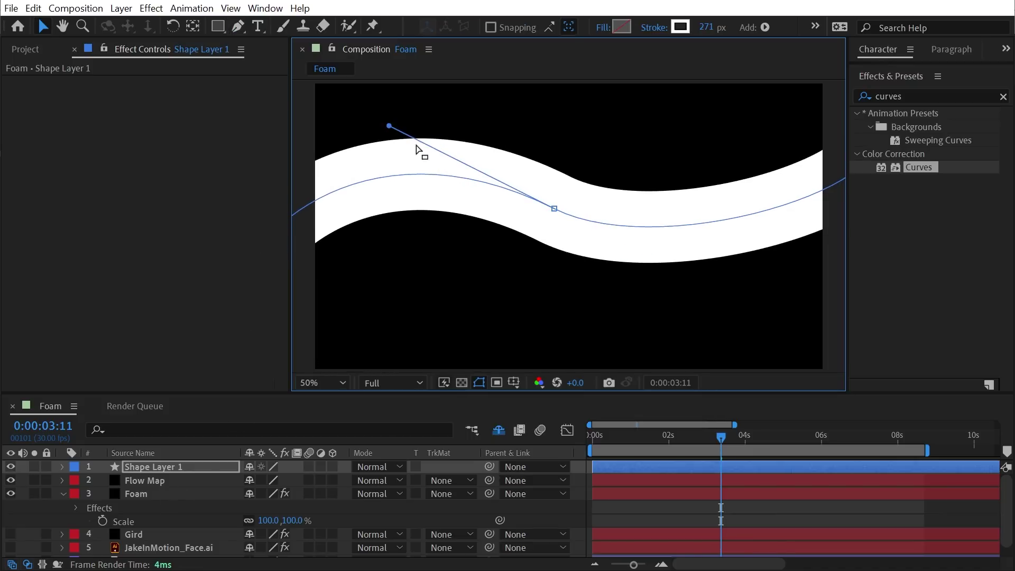
left_click(571, 215)
left_click_drag(651, 257, 741, 335)
left_click(182, 481)
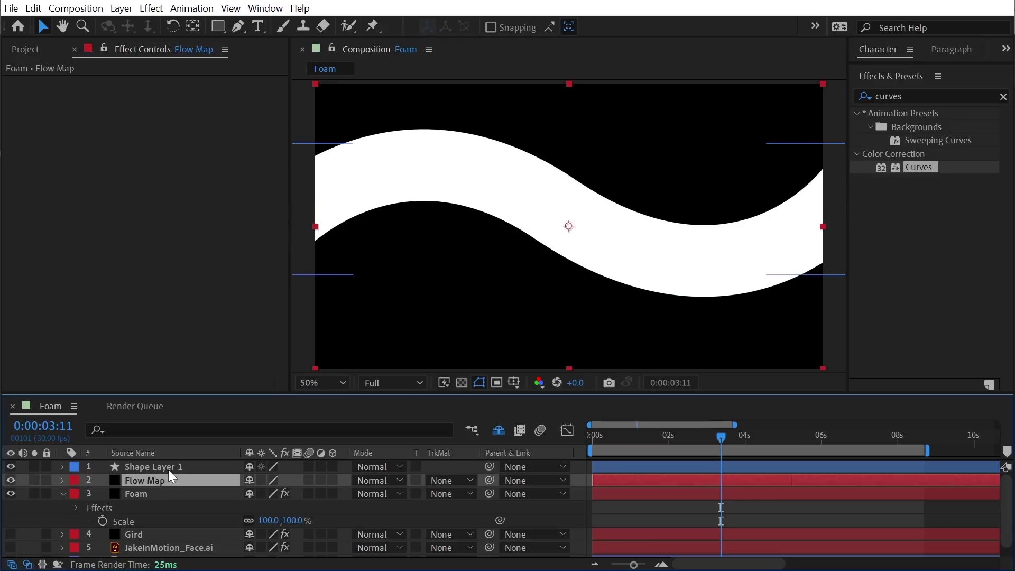
key("ctrl+shift+c")
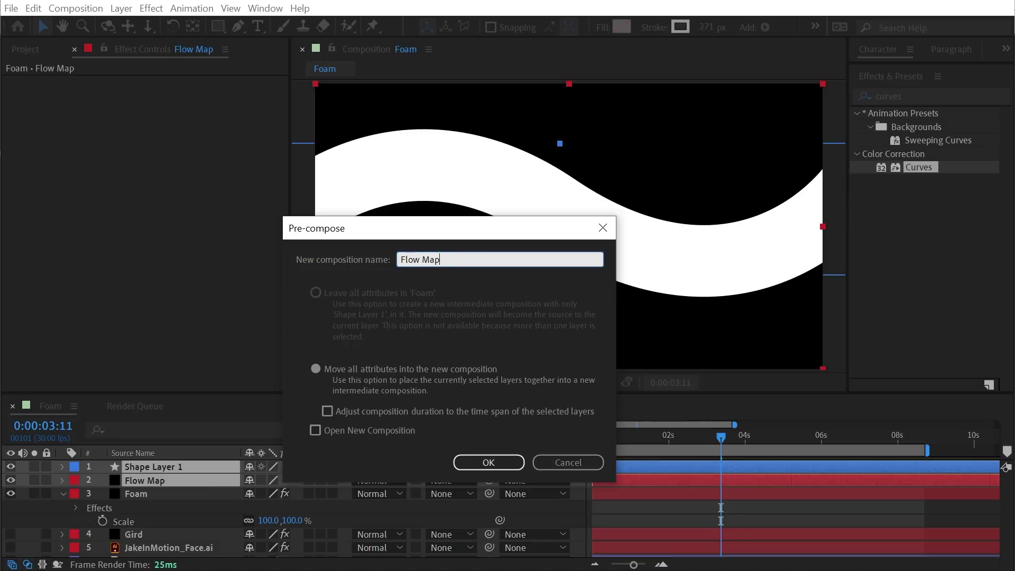
Confirm the Flow Map pre-comp, hide it, and set it as Foam's flow map layer.
left_click(488, 462)
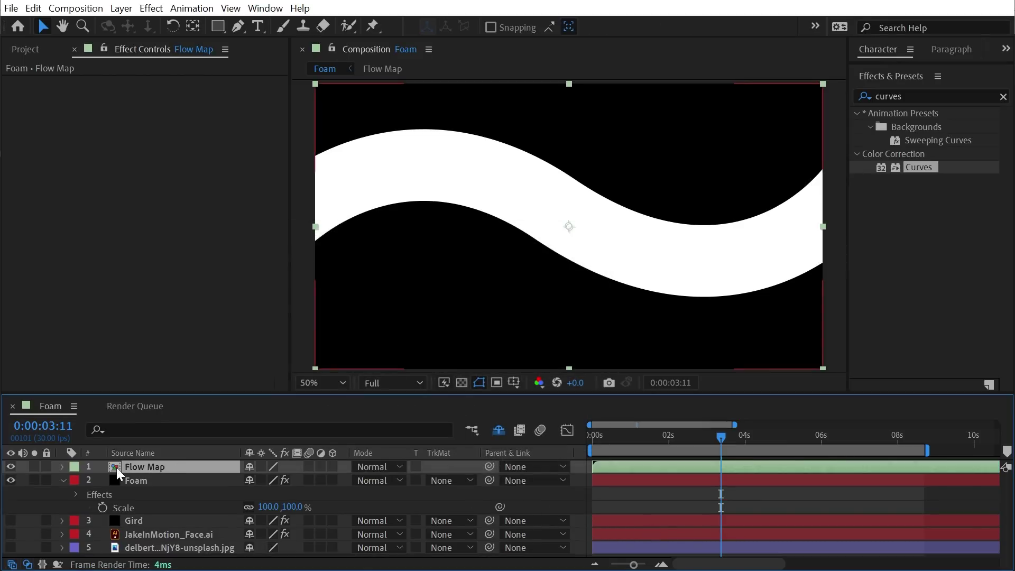
left_click(10, 466)
left_click(155, 486)
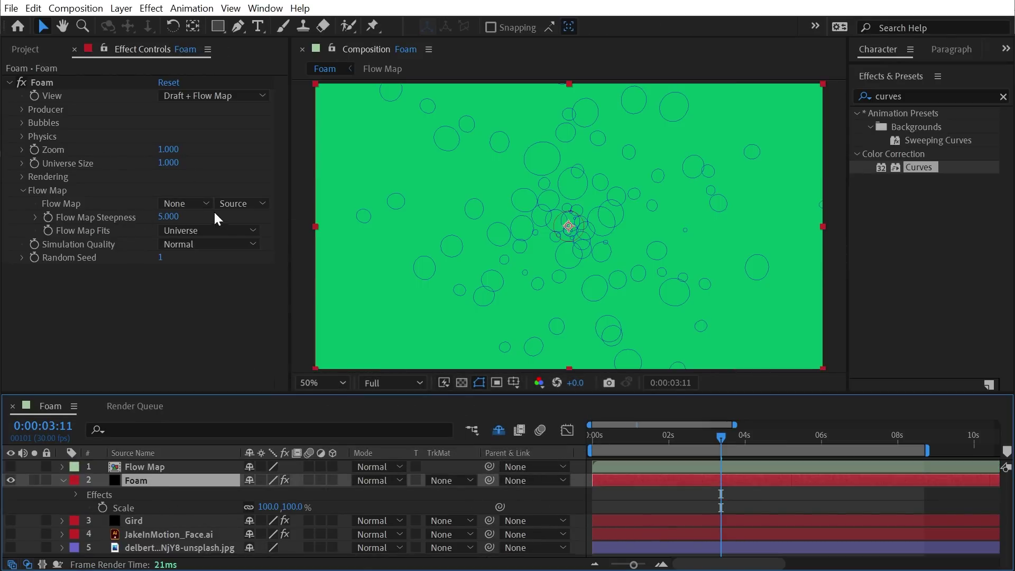
left_click(201, 204)
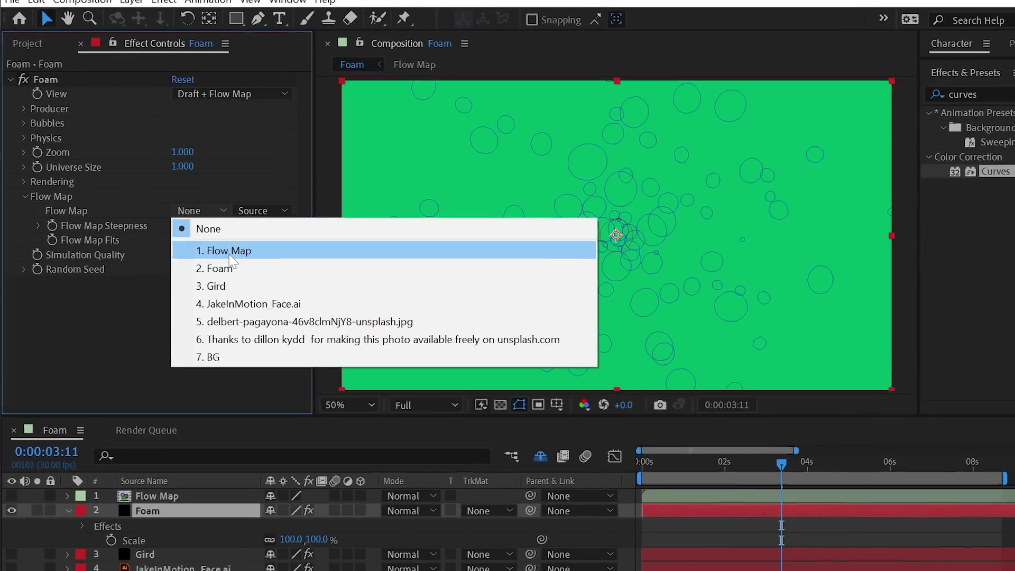
left_click(211, 239)
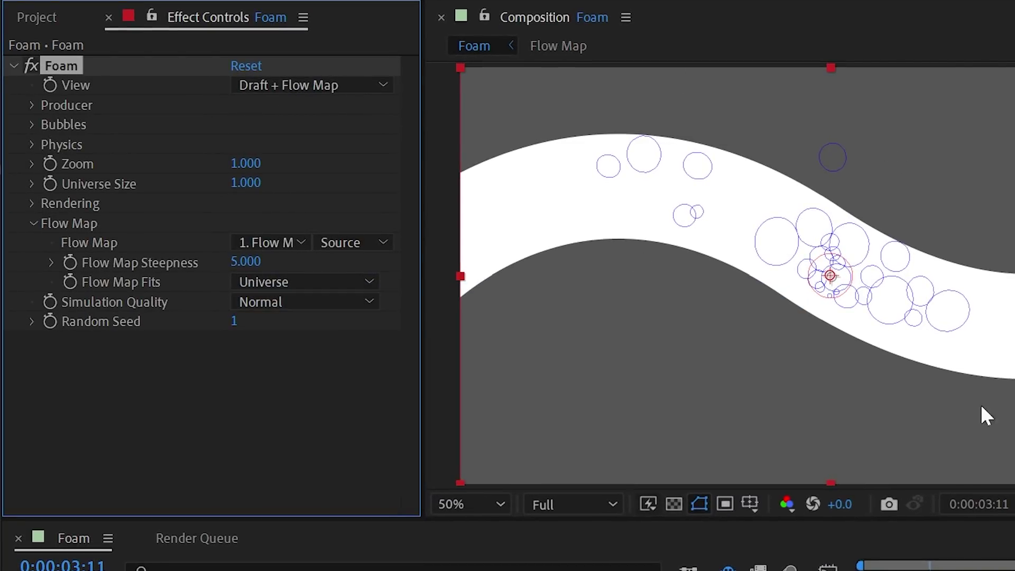
Move the producer point onto the white band at upper right and preview the bubbles.
mouse_move(929, 570)
left_mouse_down()
mouse_move(877, 570)
mouse_move(913, 570)
left_mouse_up()
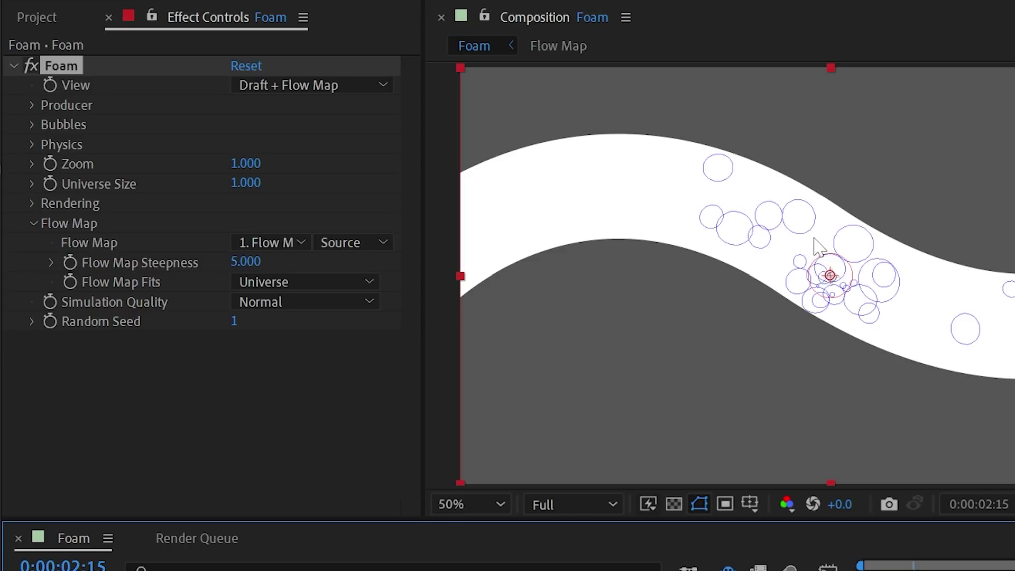
left_click_drag(830, 275, 712, 359)
left_click_drag(913, 570, 860, 570)
key("space")
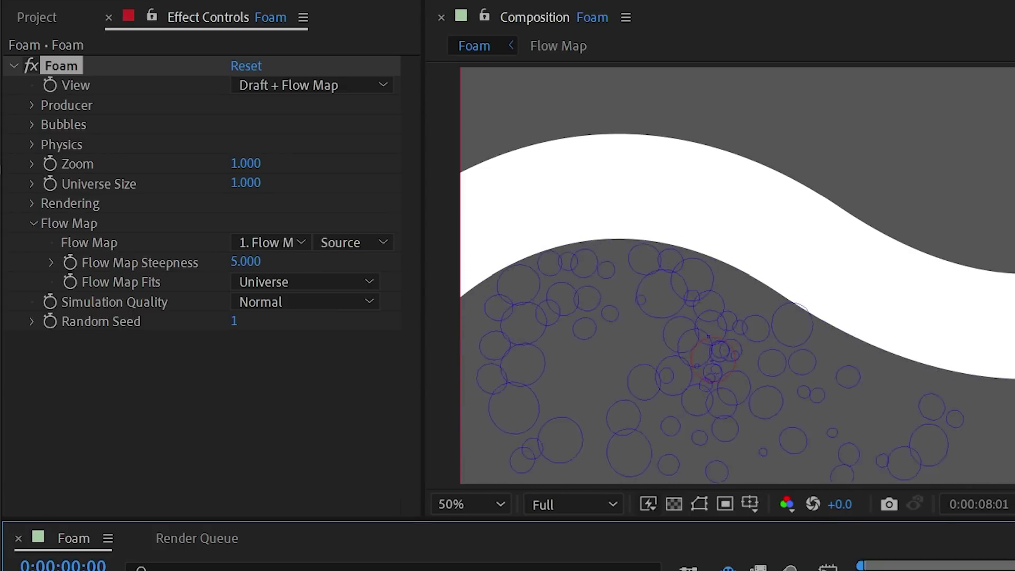
key("space")
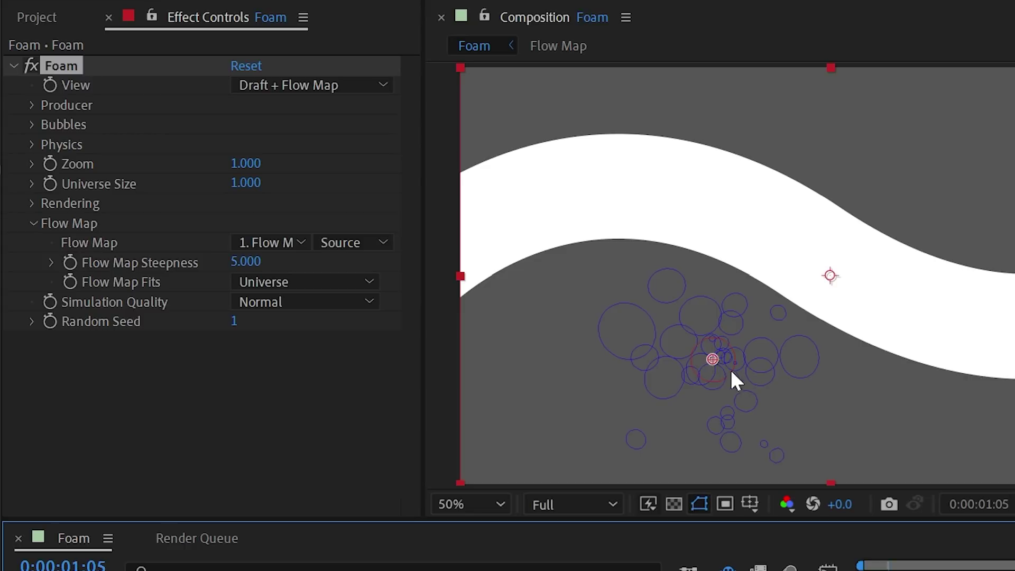
left_click_drag(712, 359, 936, 162)
key("space")
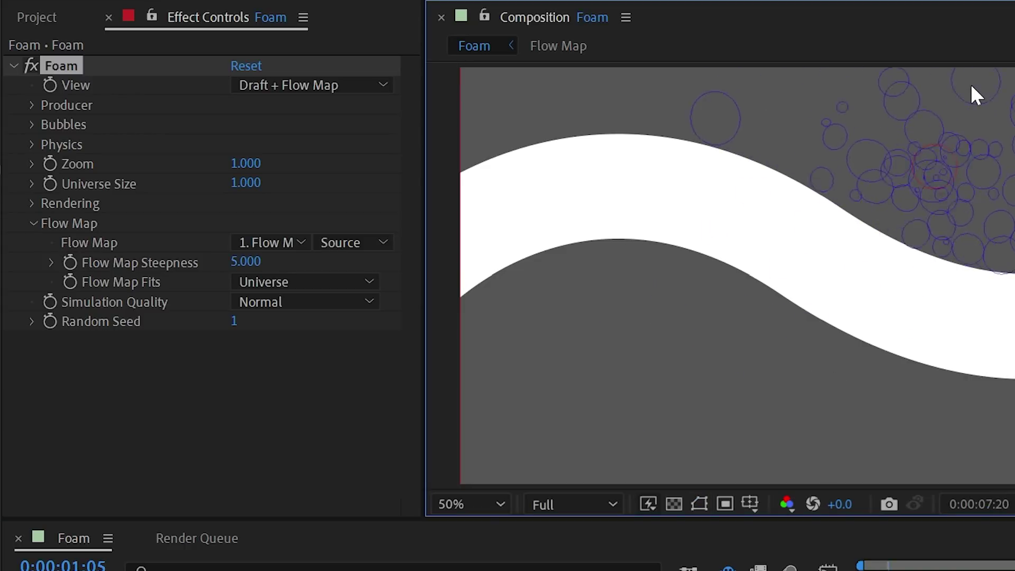
Move the producer point to the lower centre and check Initial Speed in Physics.
key("space")
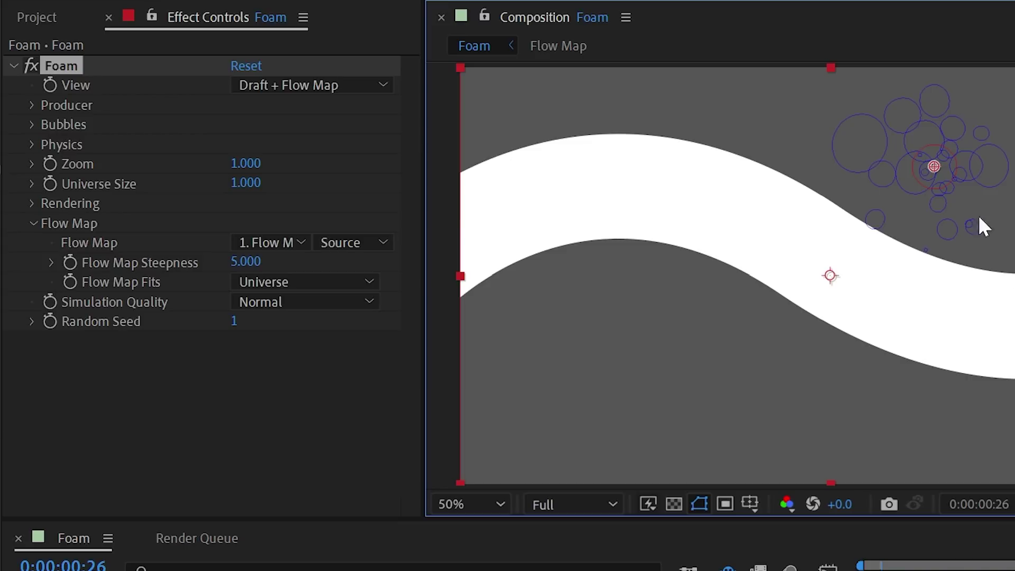
left_click_drag(932, 167, 672, 377)
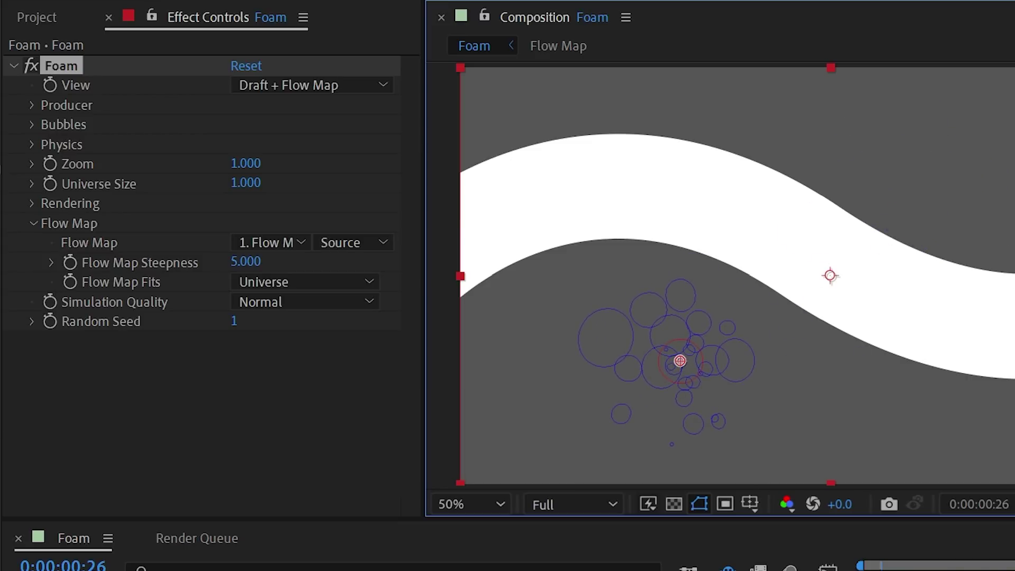
key("space")
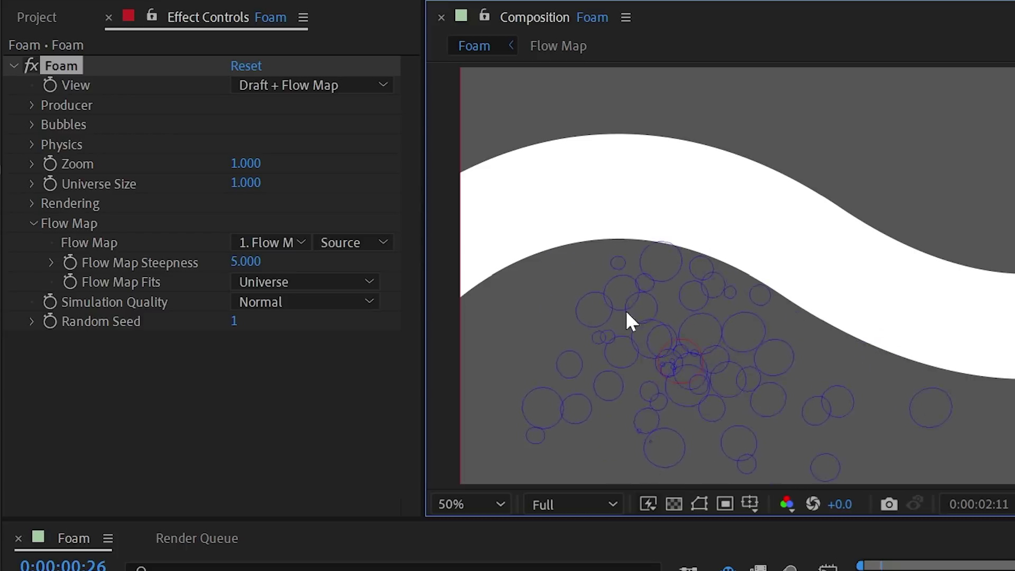
left_click(30, 123)
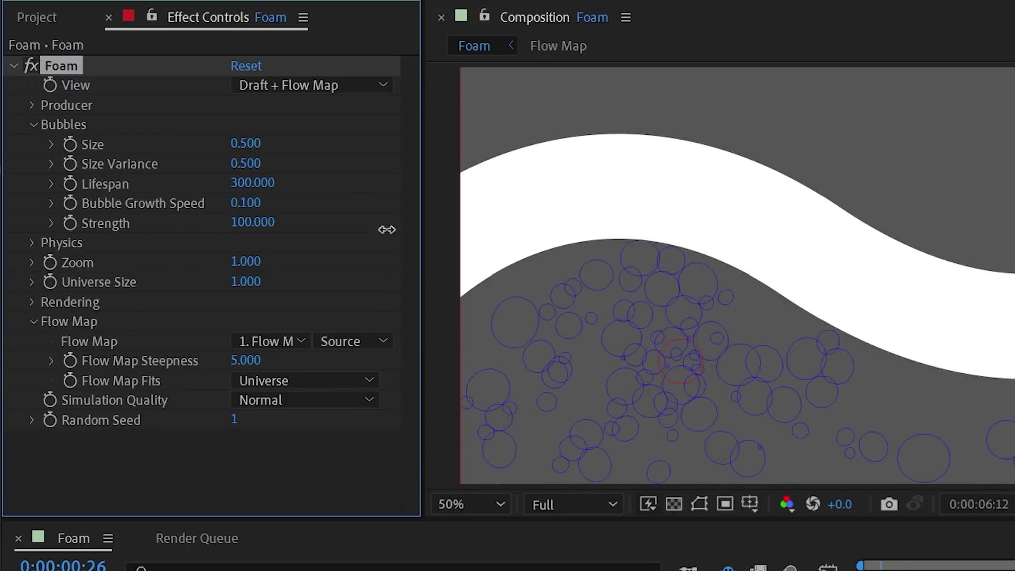
left_click(32, 125)
left_click(31, 144)
left_click_drag(245, 164, 289, 168)
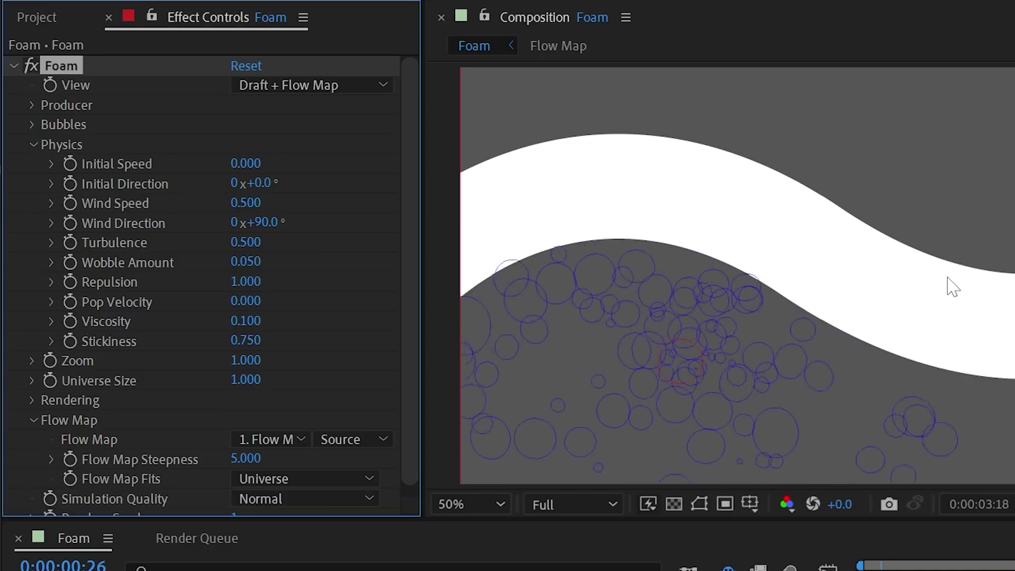
Add a Fast Box Blur to the Flow Map layer.
left_click(174, 570)
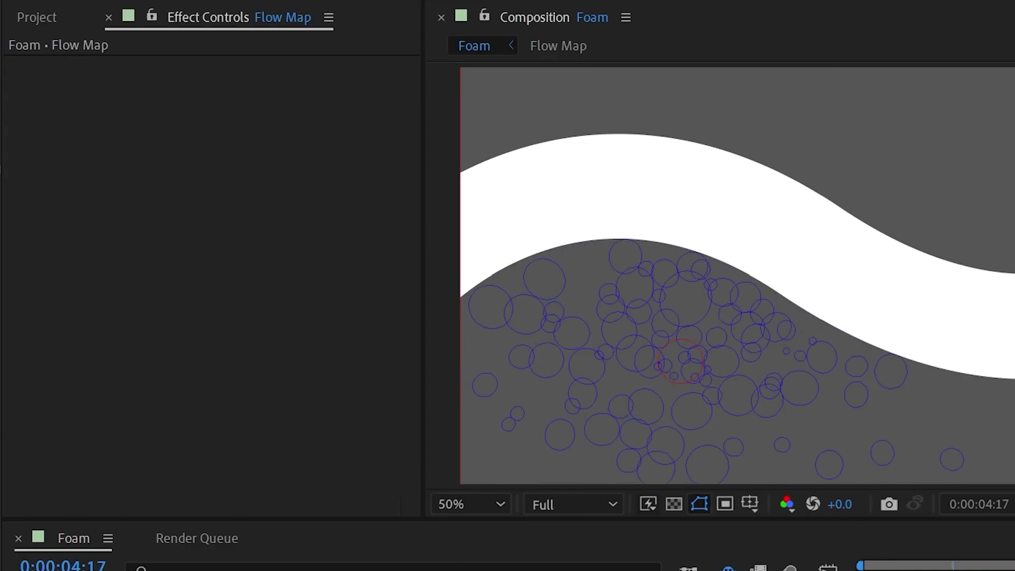
key("Return")
left_click(264, 570)
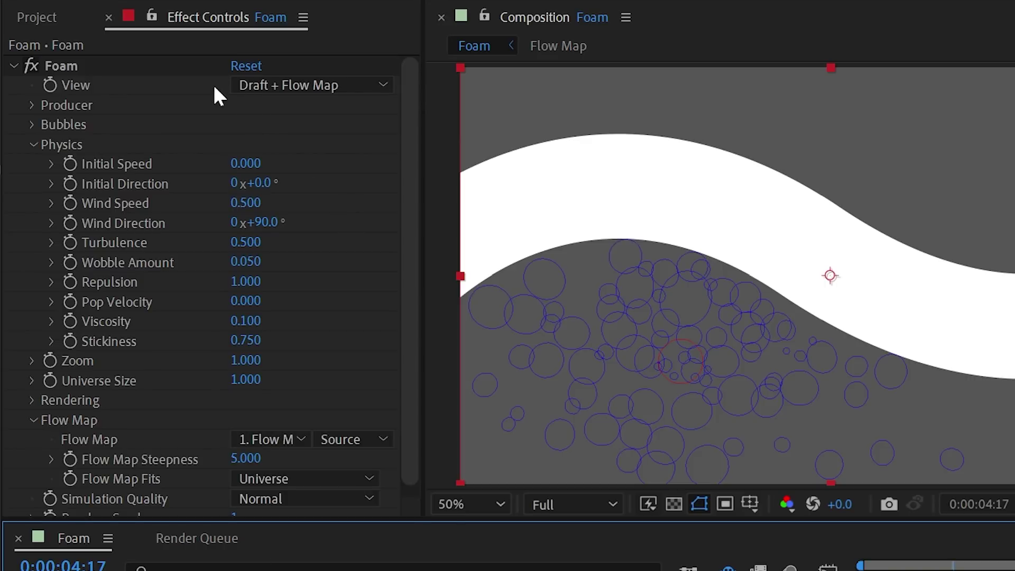
Set Foam's flow map source to Effects & Masks and blur the wave at radius 86.
left_click(375, 439)
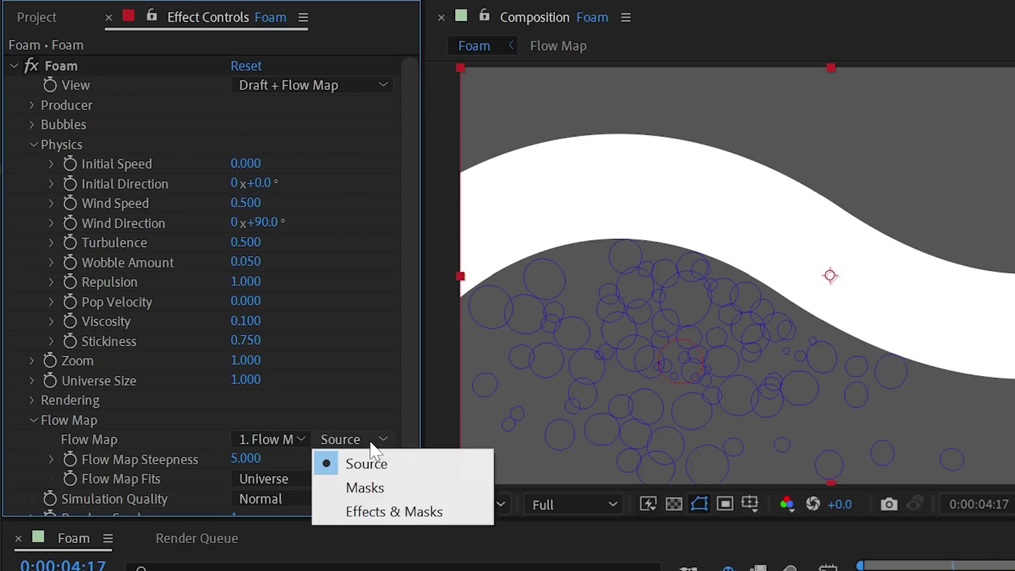
left_click(375, 512)
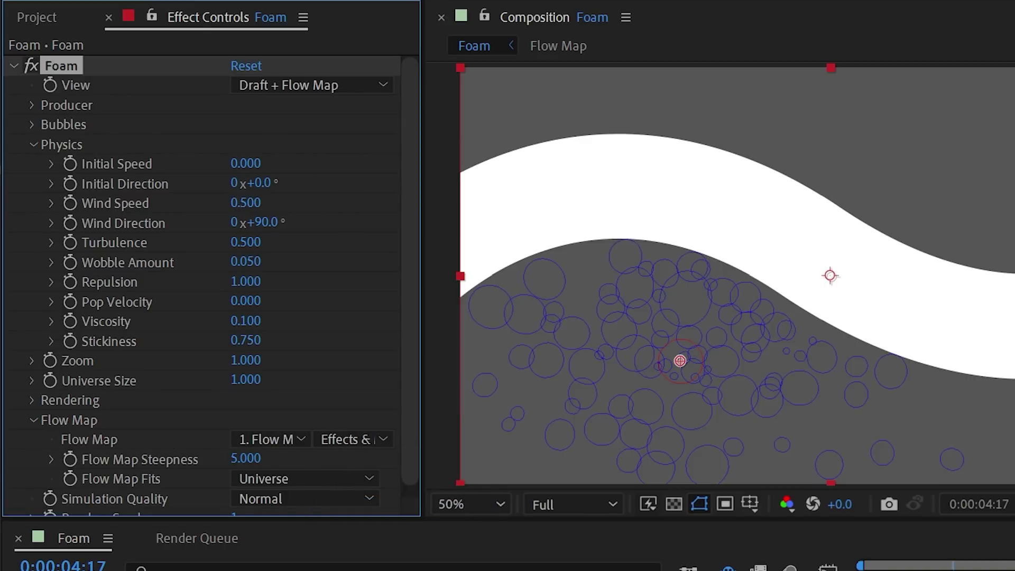
key("ctrl+Up")
left_click_drag(237, 95, 286, 79)
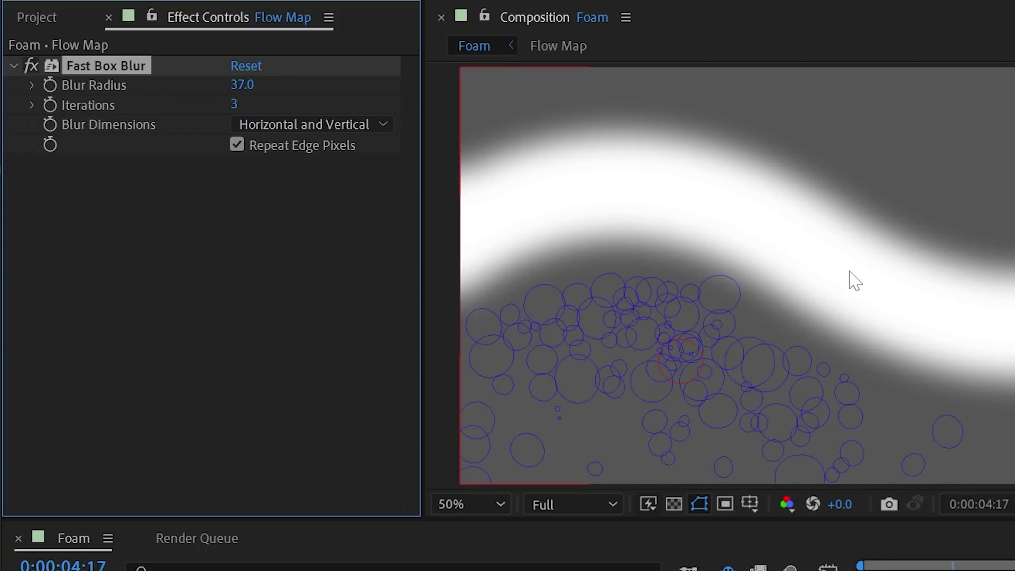
left_click_drag(249, 92, 288, 84)
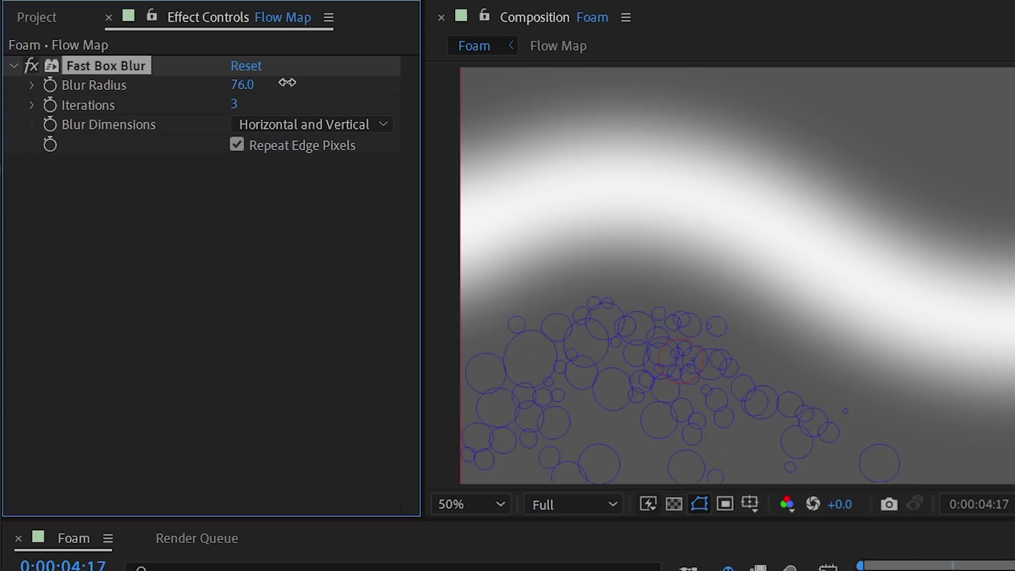
key("Home")
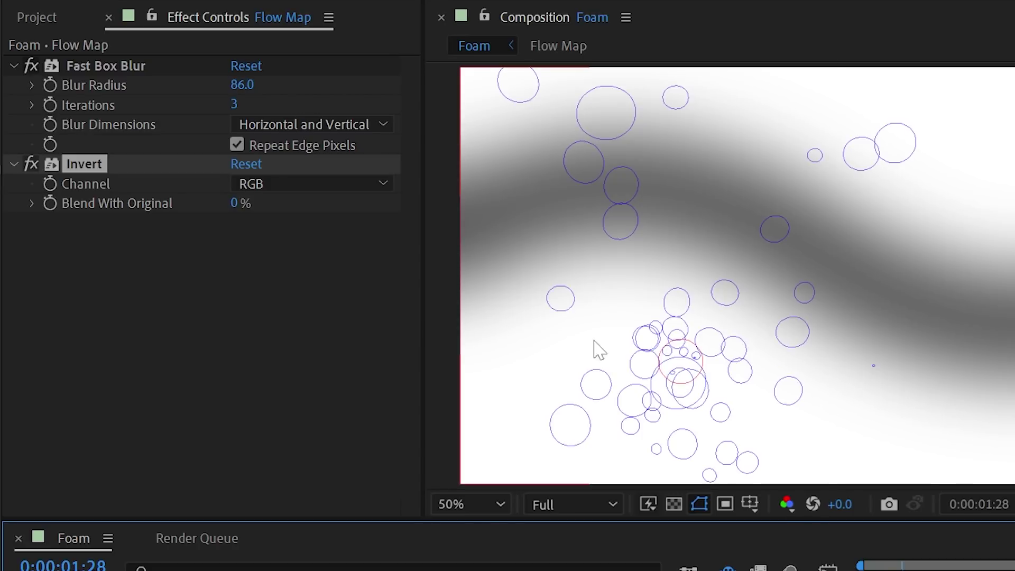
left_click(127, 570)
left_click(61, 66)
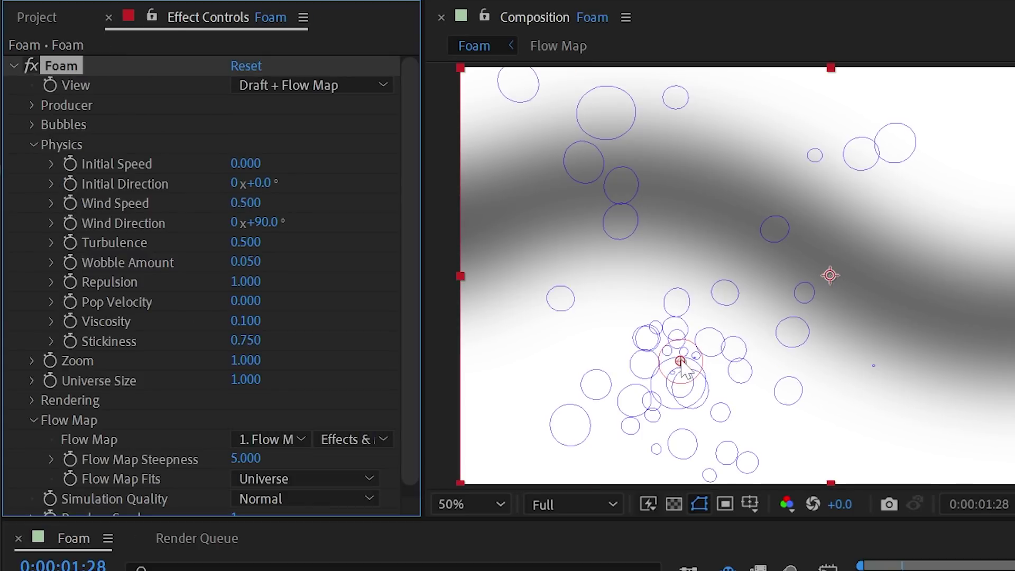
Move the producer onto the dark stream and switch the Foam view to Rendered.
left_click_drag(680, 361, 838, 270)
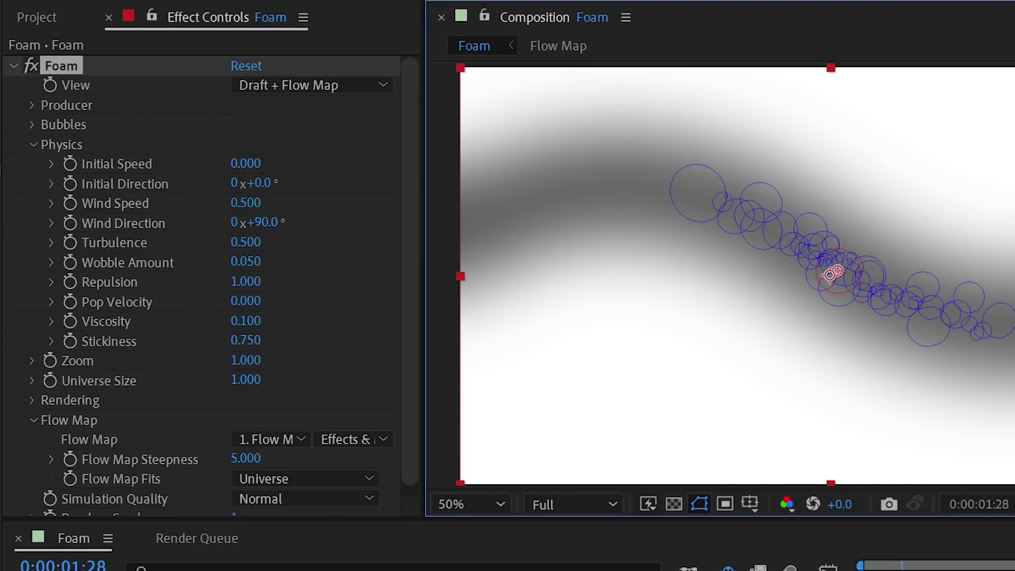
key("Home")
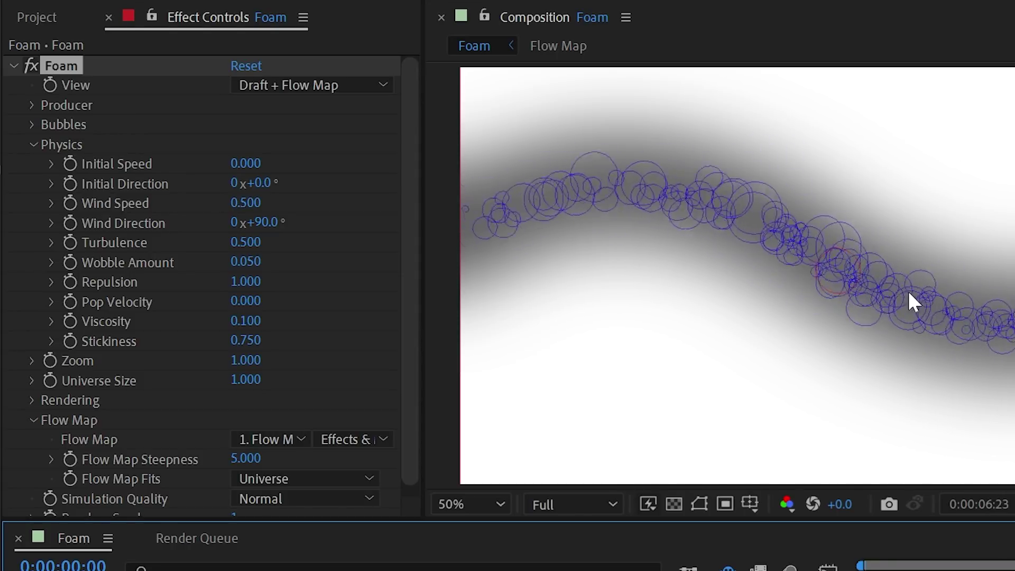
left_click(310, 85)
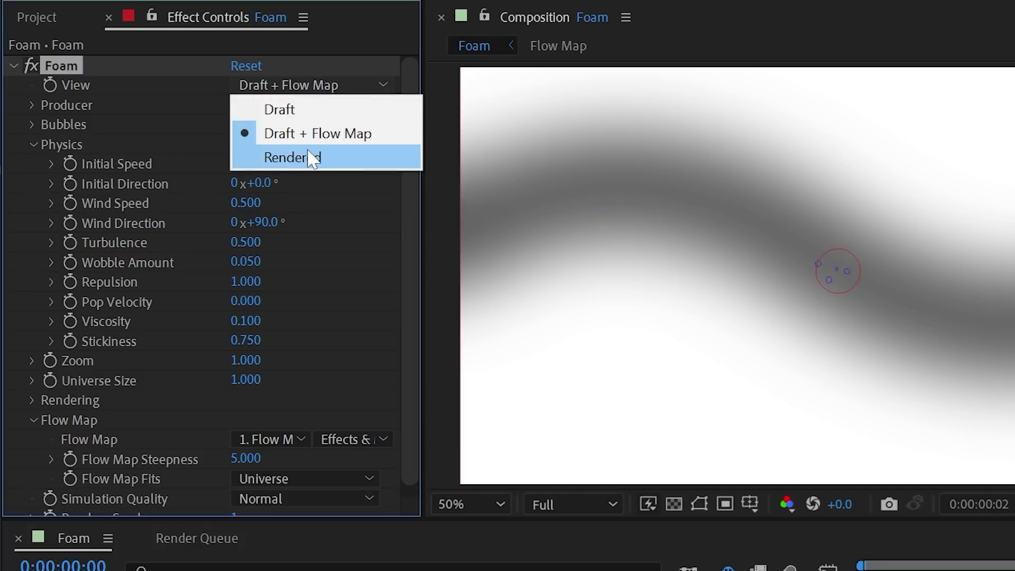
left_click(317, 156)
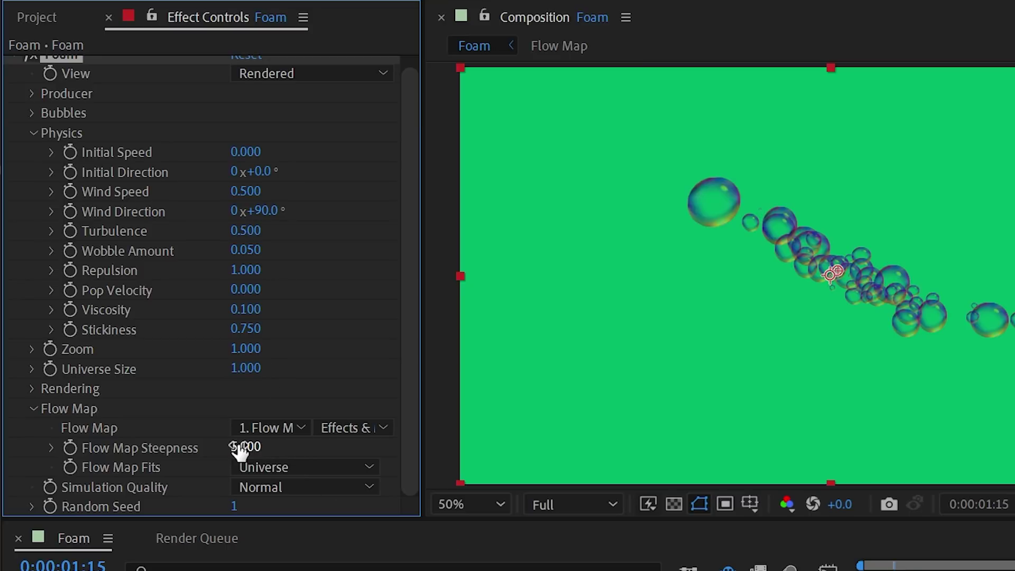
Trial Flow Map Steepness from 6.320 down to near zero, settling at 0.470.
left_click_drag(240, 452, 389, 444)
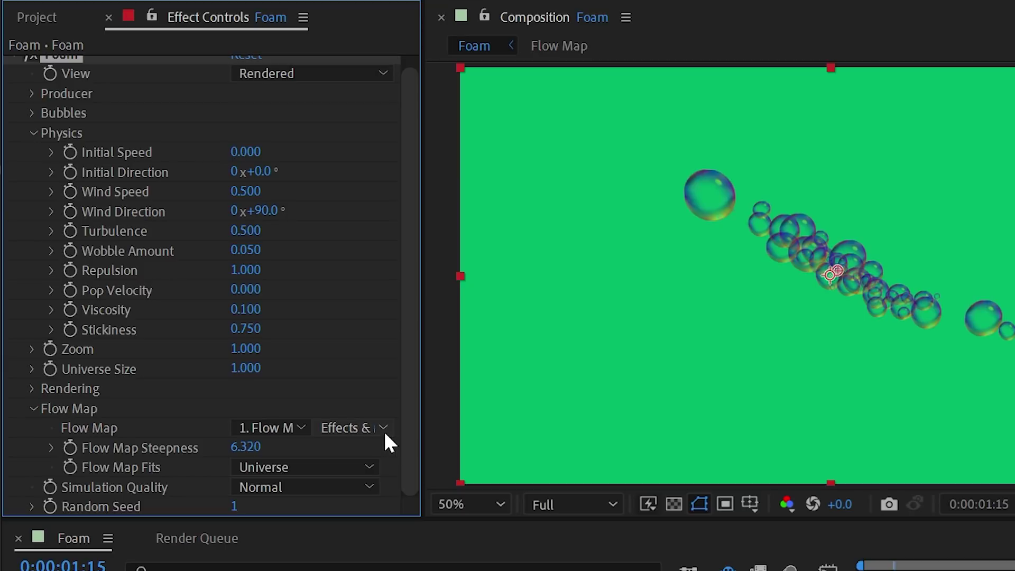
key("space")
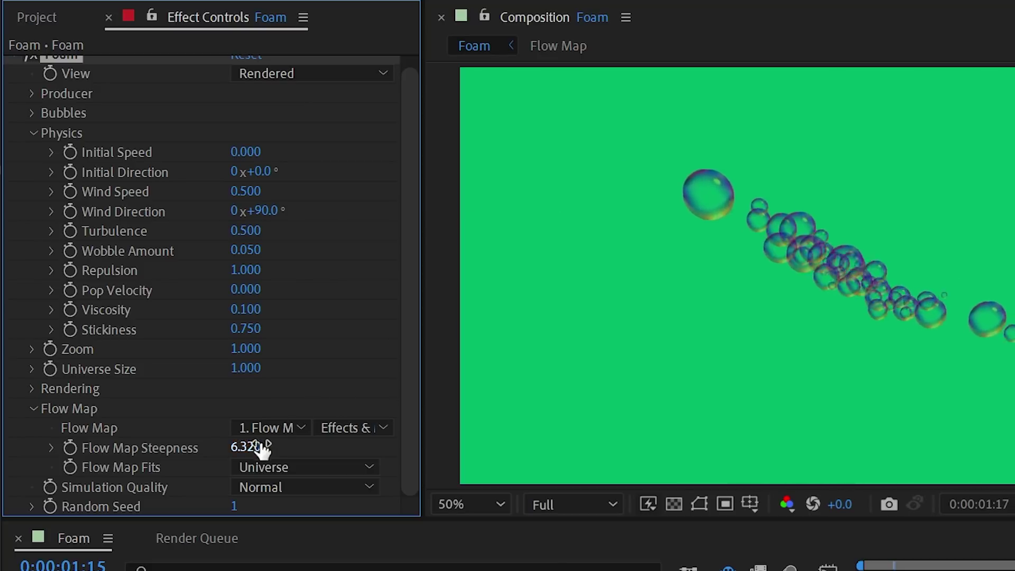
left_click_drag(252, 447, 2, 454)
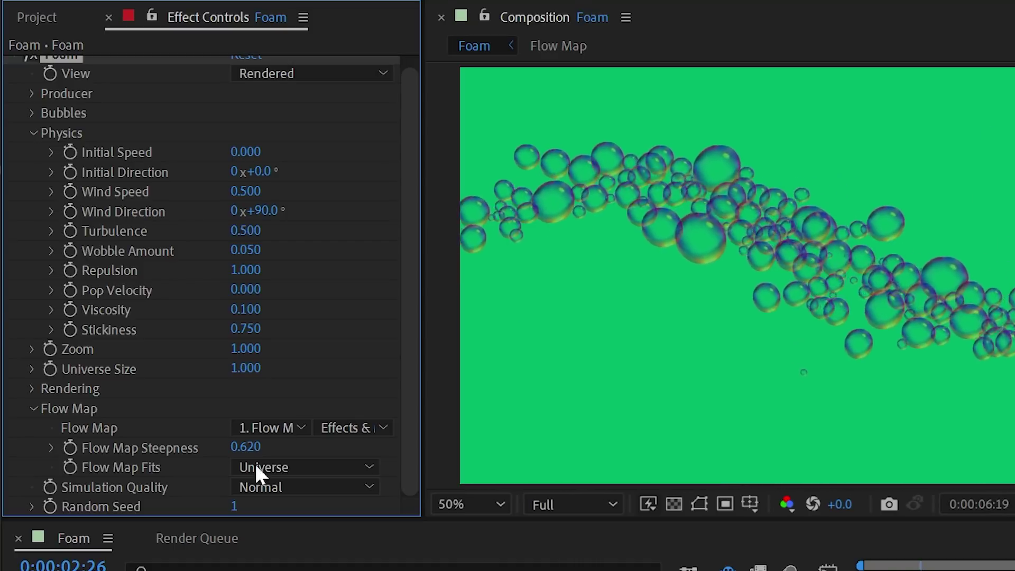
left_click_drag(246, 447, 222, 454)
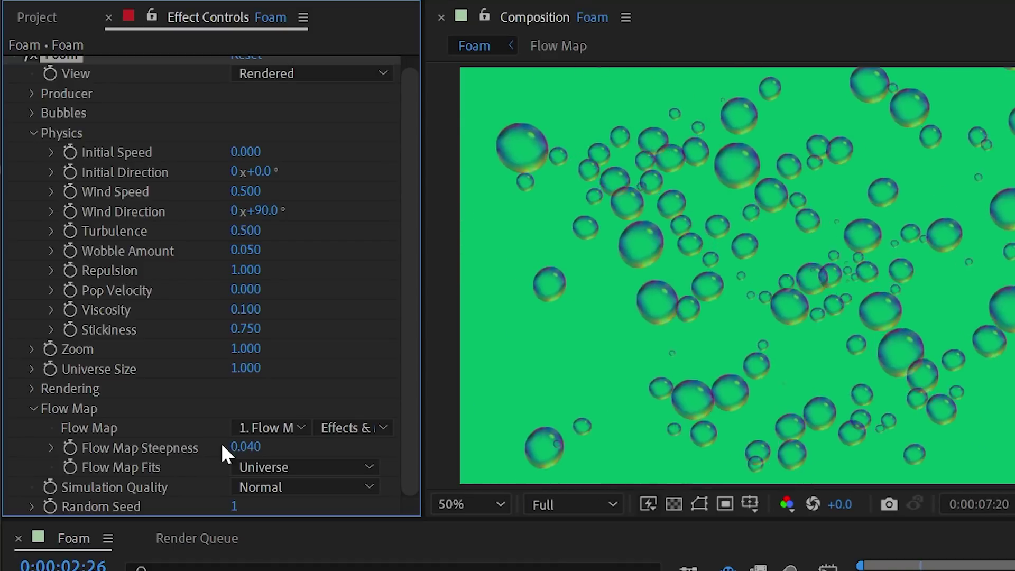
left_click_drag(232, 447, 248, 447)
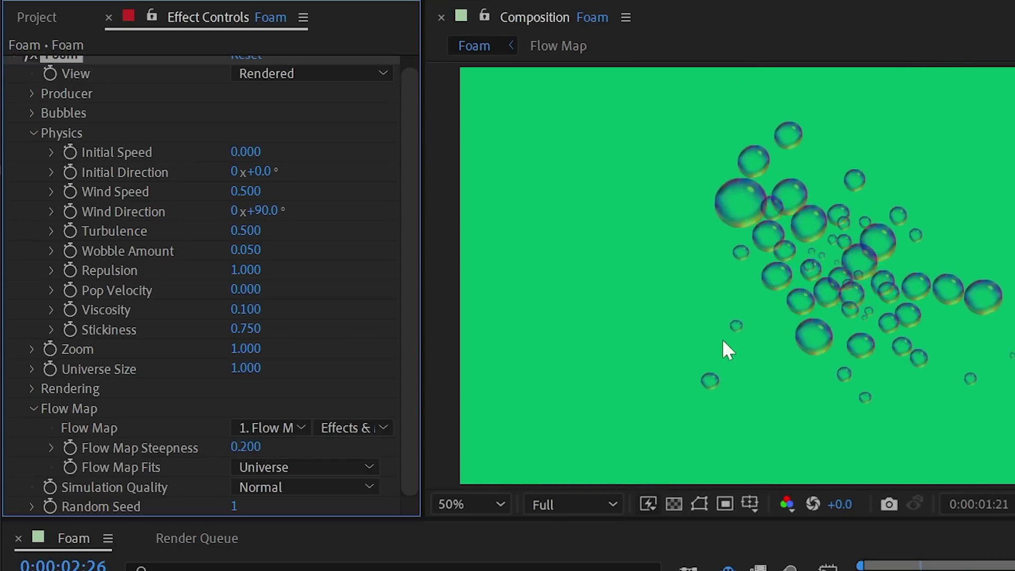
left_click(245, 447)
type("0.42")
key("Return")
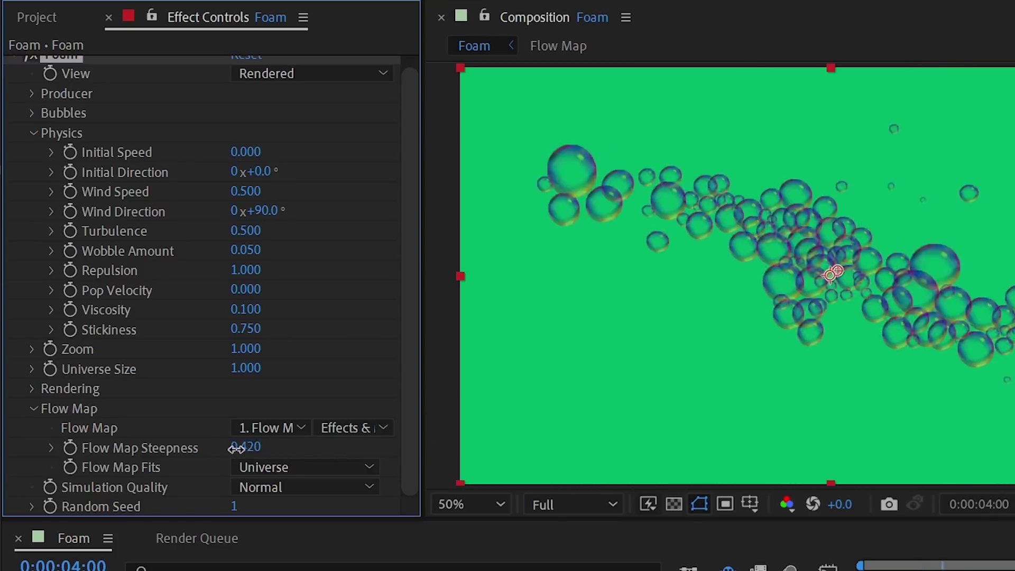
left_click_drag(236, 448, 239, 448)
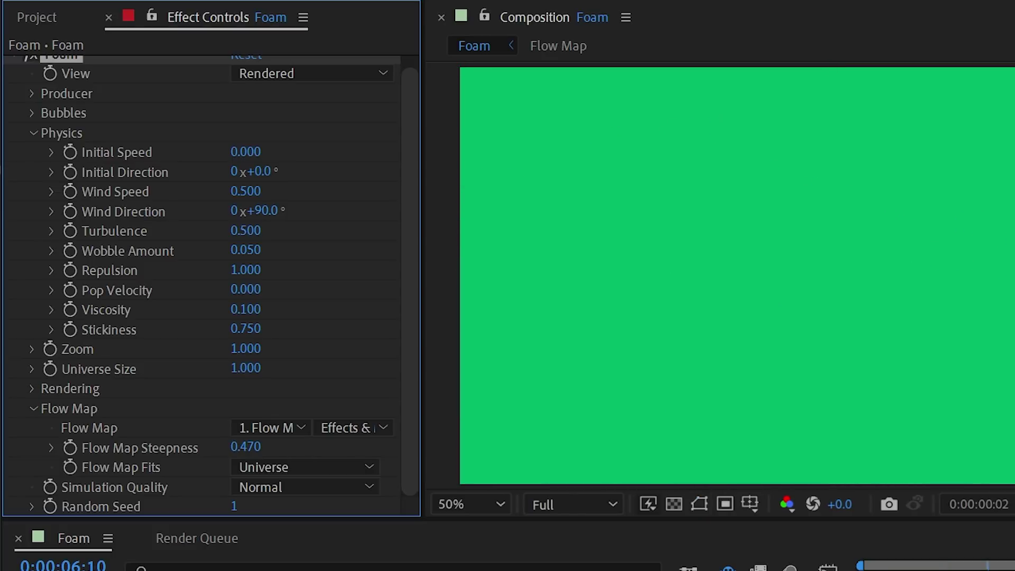
left_click(317, 73)
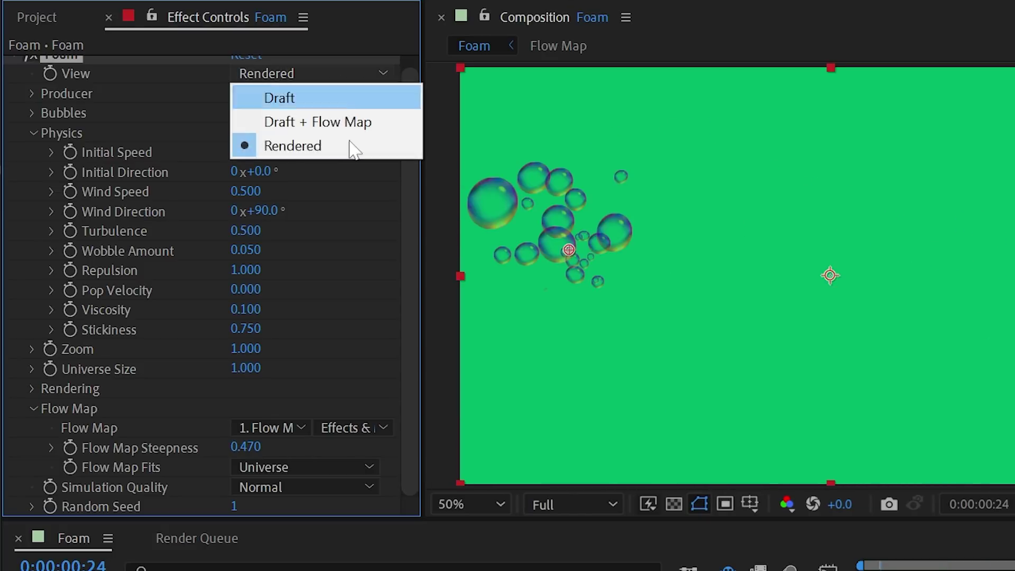
In Draft + Flow Map view, move the producer to the left edge, with Initial Speed 4 and Steepness 1.960.
left_click(347, 122)
left_click_drag(566, 250, 448, 234)
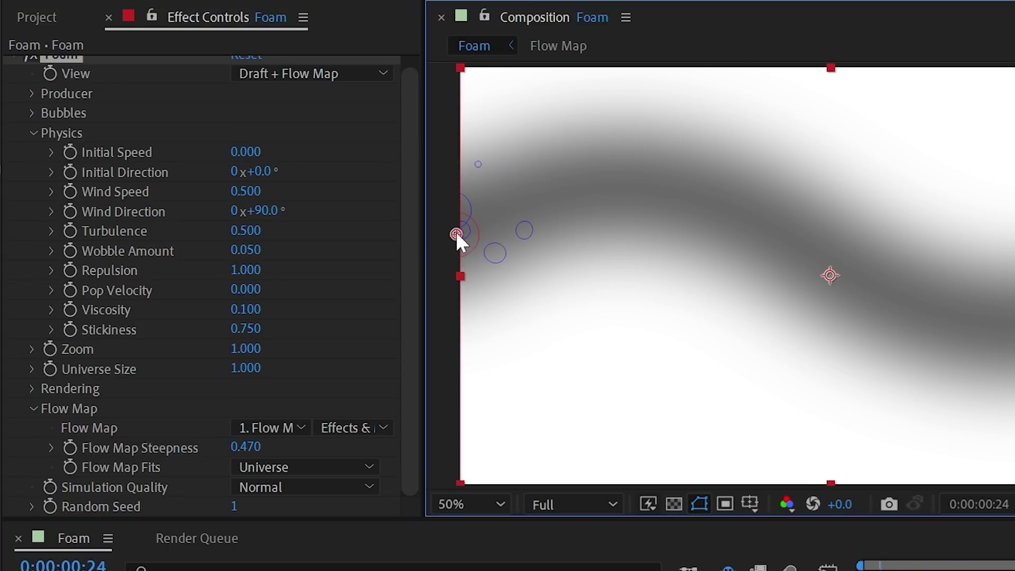
left_click_drag(255, 153, 306, 143)
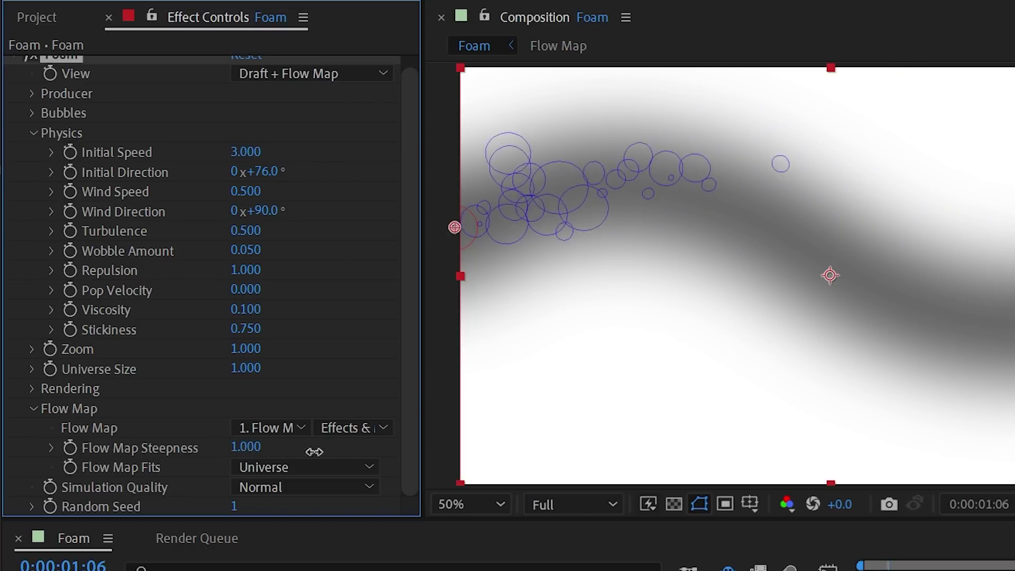
left_click_drag(888, 569, 894, 570)
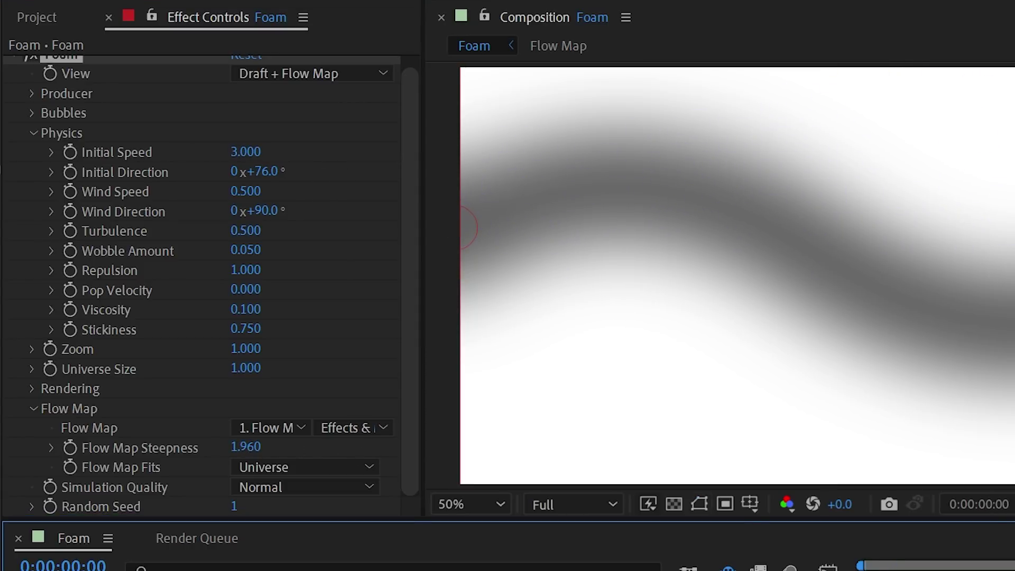
left_click(246, 153)
type("4")
key("Return")
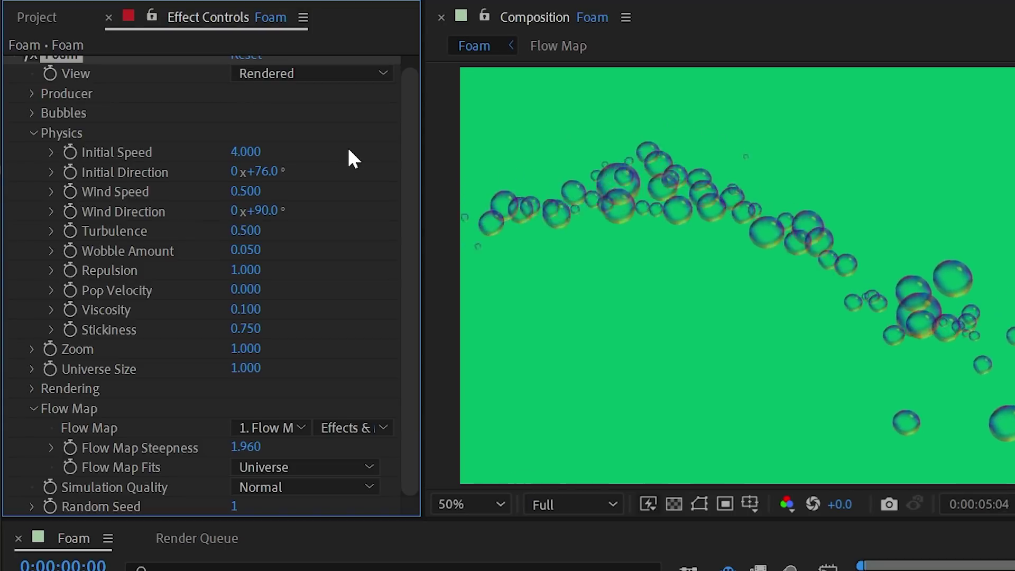
Set the Foam Production Rate to 2 and the bubble Size to 0.25.
left_click(31, 94)
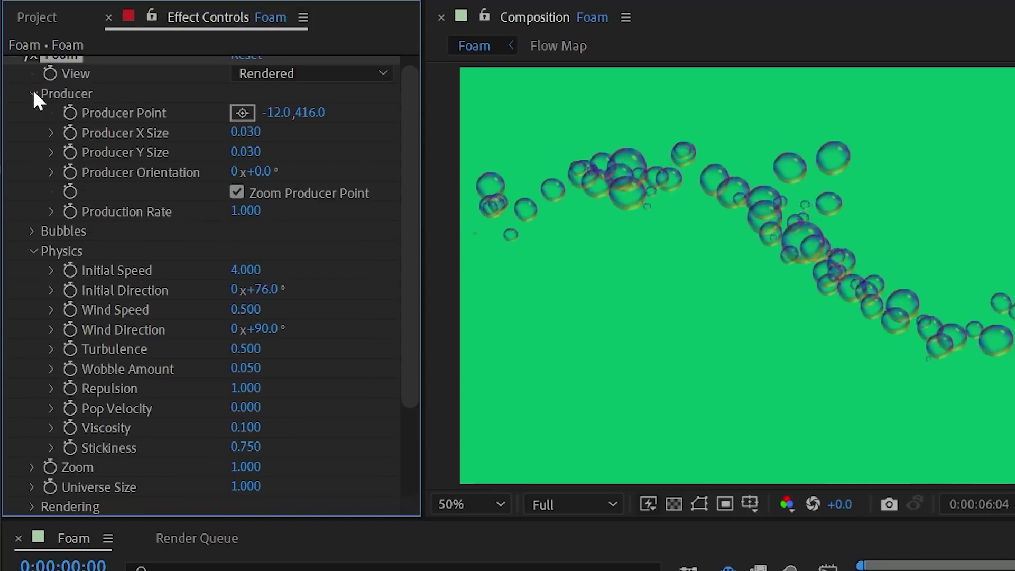
left_click(245, 211)
type("2")
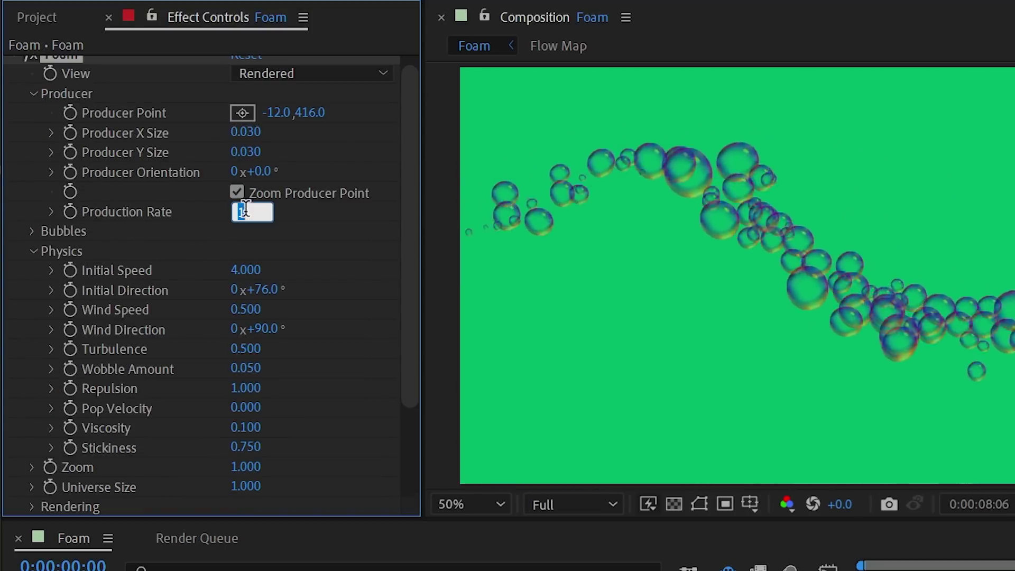
key("Return")
left_click(53, 231)
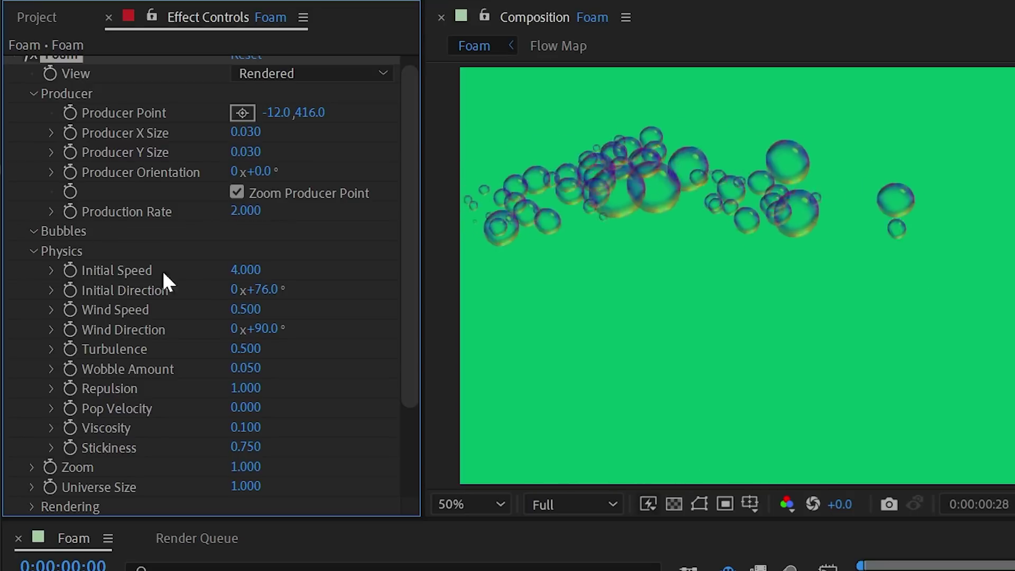
left_click(246, 252)
type("0.25")
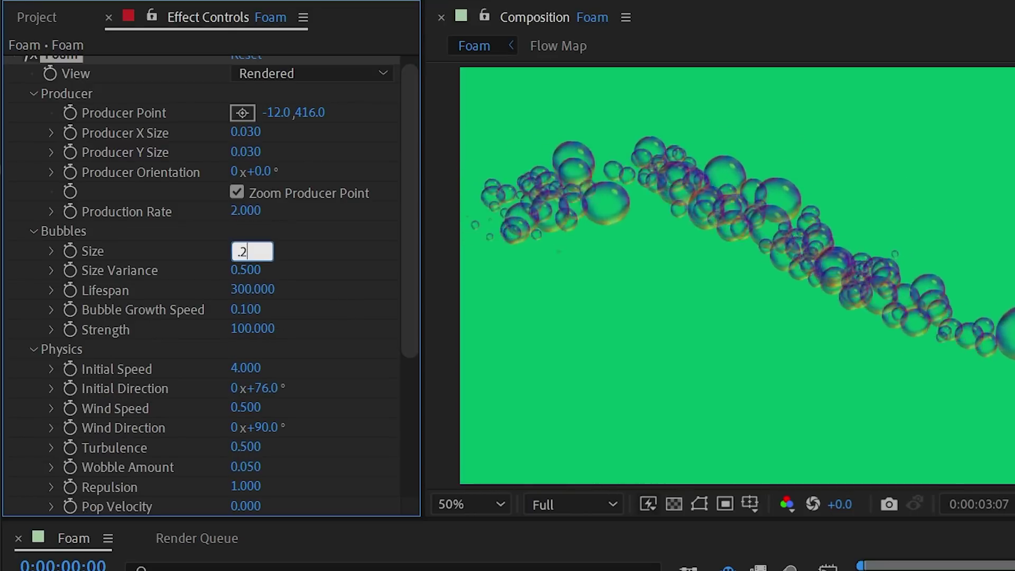
key("Return")
Set Size Variance to 0.25 and Production Rate to 6, then collapse Producer, Bubbles and Physics.
left_click(242, 270)
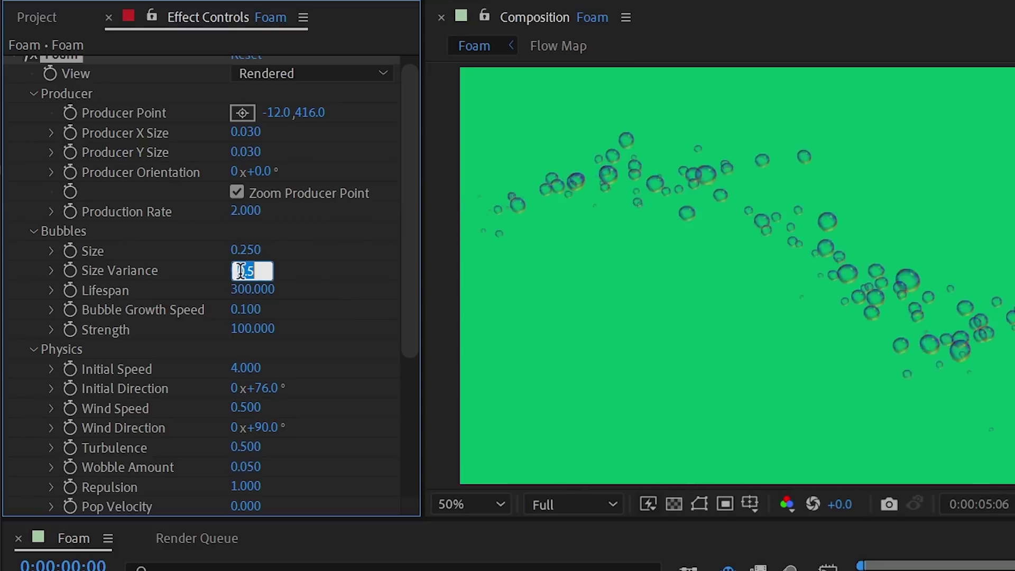
left_click(256, 212)
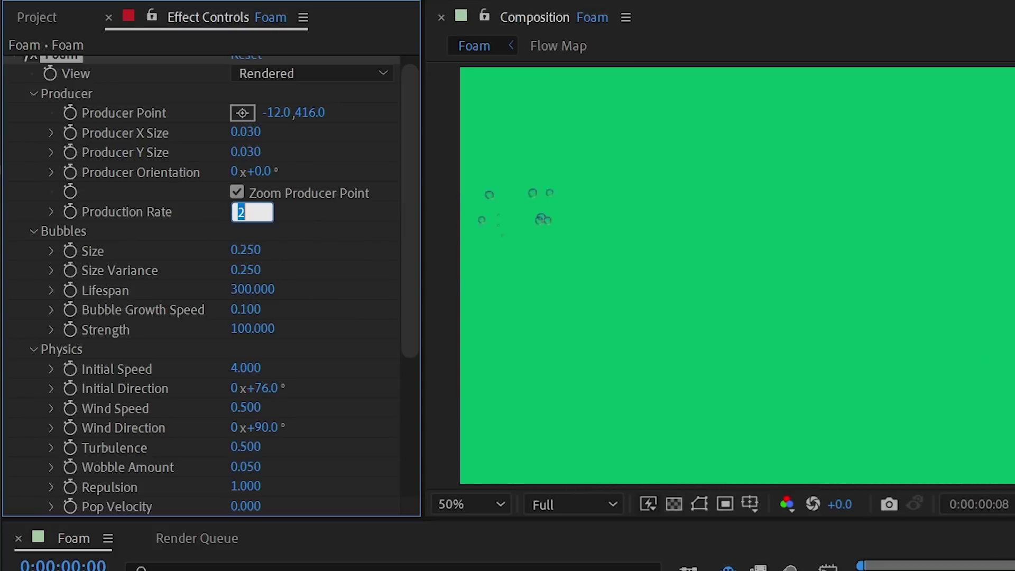
type("6")
key("Return")
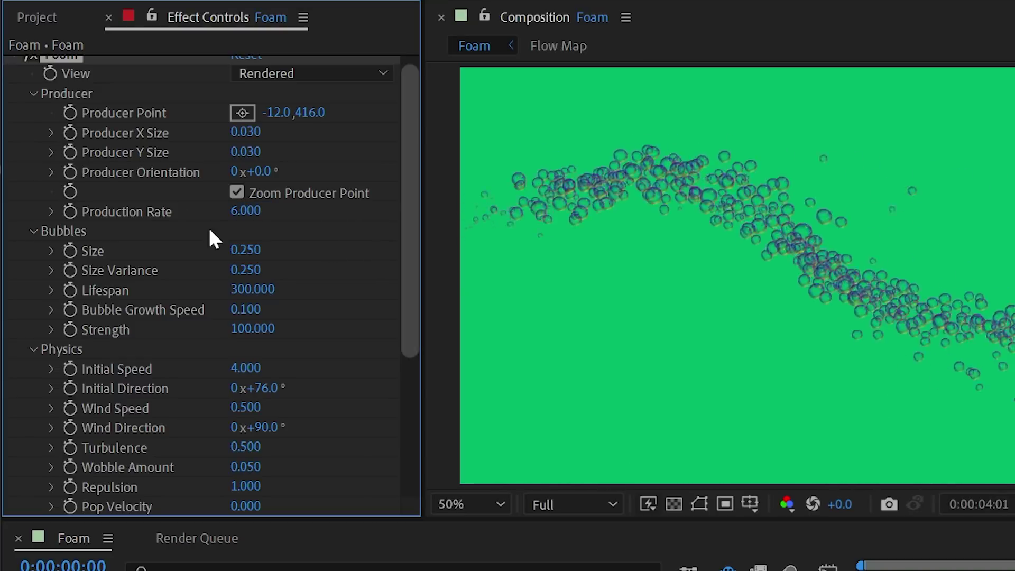
left_click(32, 94)
left_click(33, 113)
left_click(34, 133)
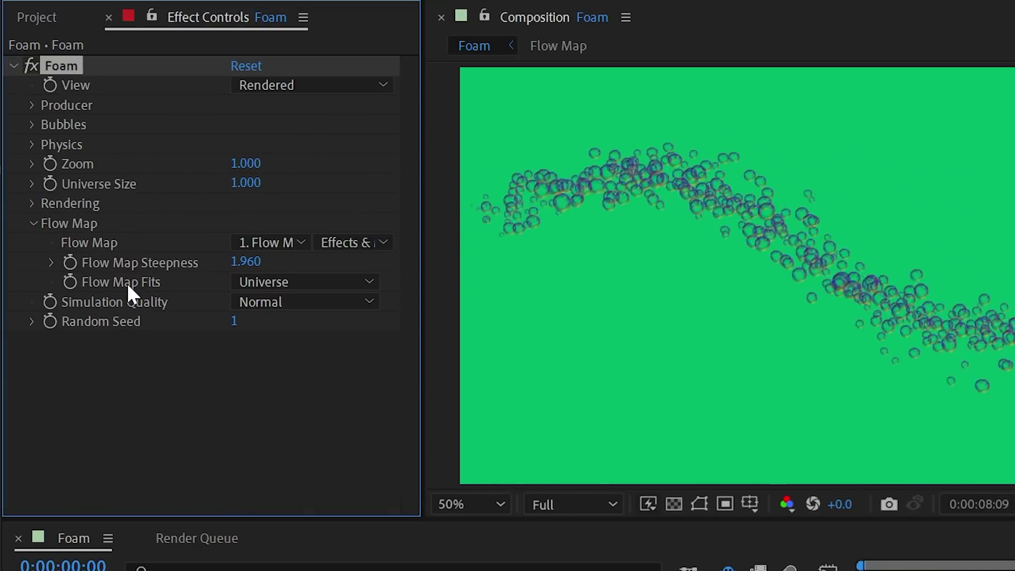
Raise Flow Map Steepness to 2.610, keep Universe fit, and try a Foam Zoom of about 2.35.
mouse_move(254, 263)
left_mouse_down()
mouse_move(315, 271)
mouse_move(249, 265)
left_mouse_up()
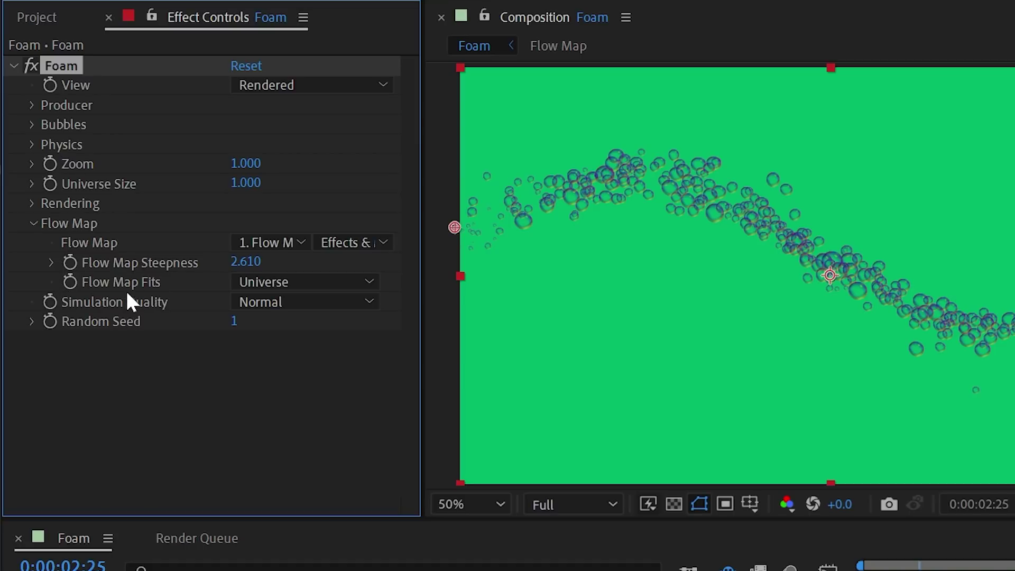
left_click(264, 282)
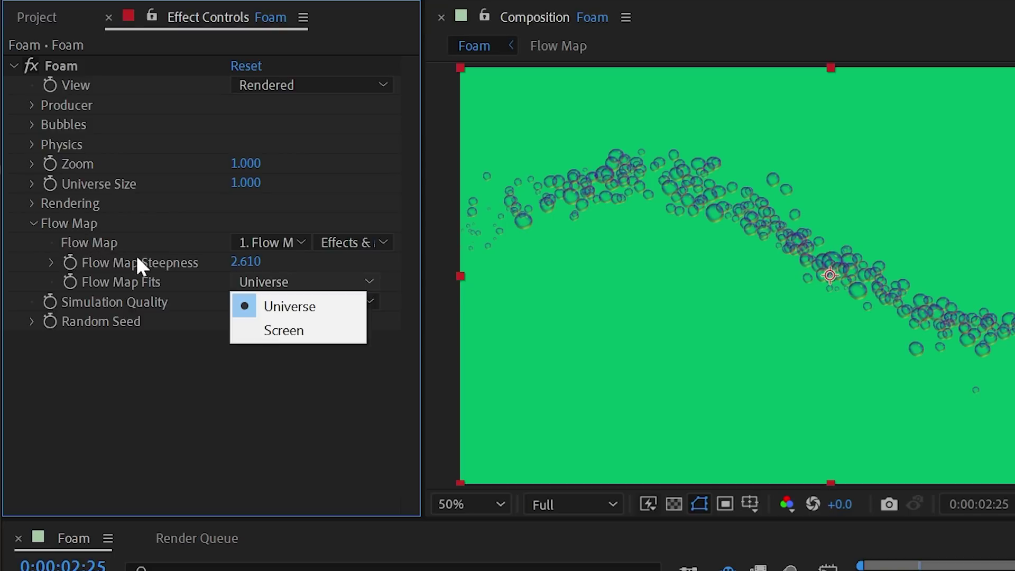
left_click(310, 415)
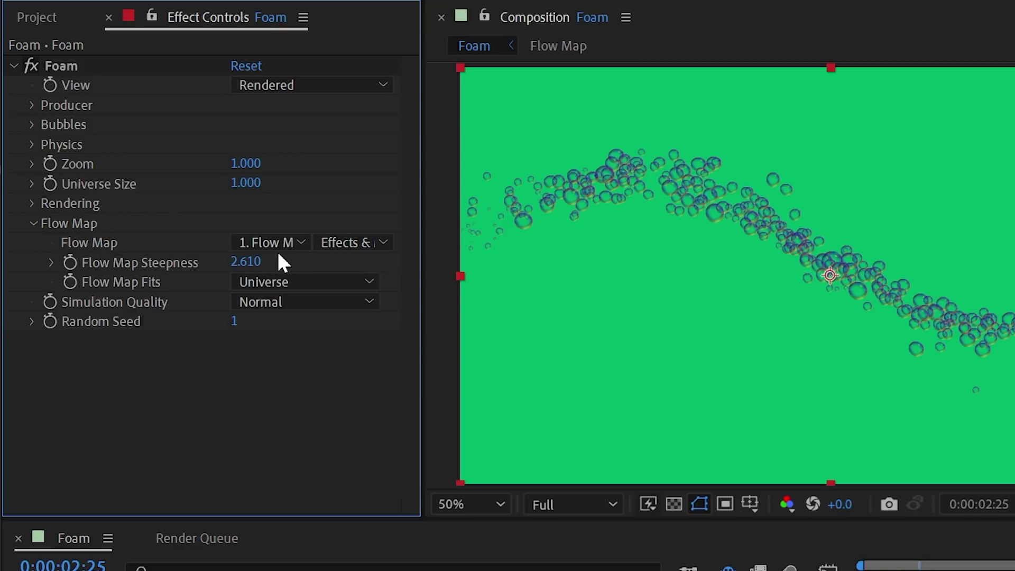
left_click_drag(242, 165, 418, 182)
Compare Screen and Universe flow map fits at various Zoom values, ending on Universe with Zoom 1.0.
left_click(305, 282)
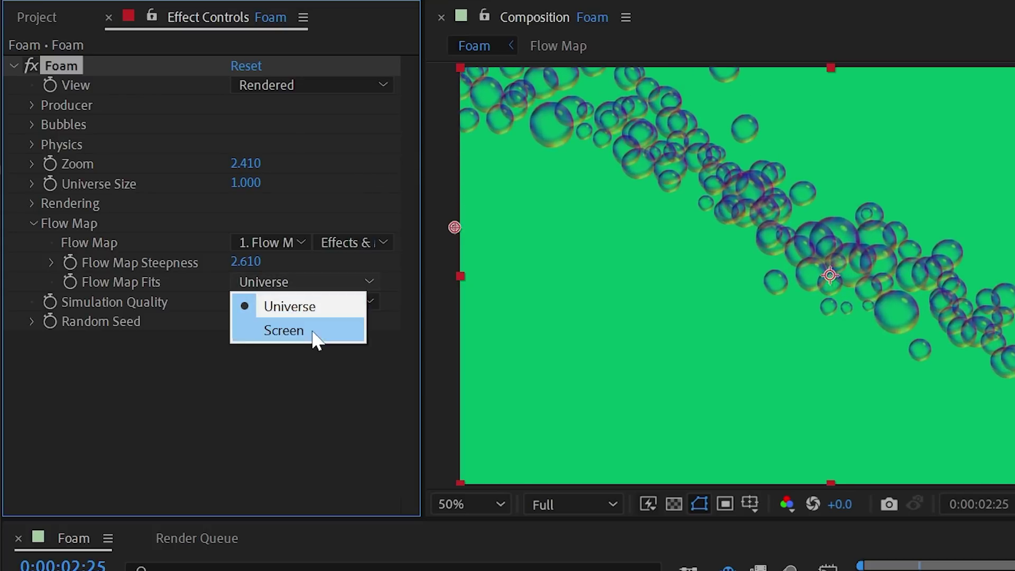
left_click(313, 339)
left_click_drag(186, 164, 243, 175)
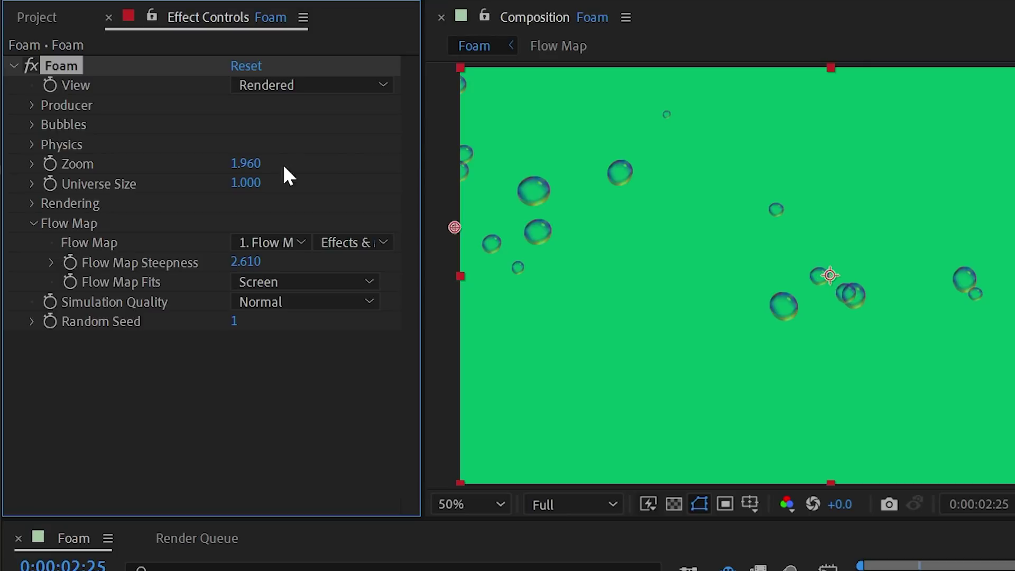
left_click_drag(191, 161, 140, 163)
left_click(290, 307)
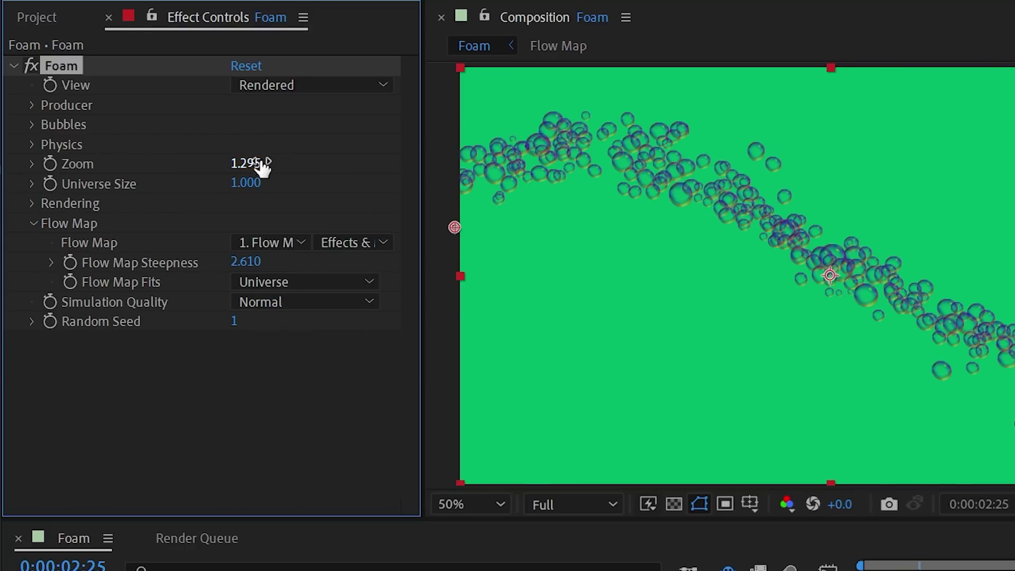
left_click_drag(263, 167, 168, 172)
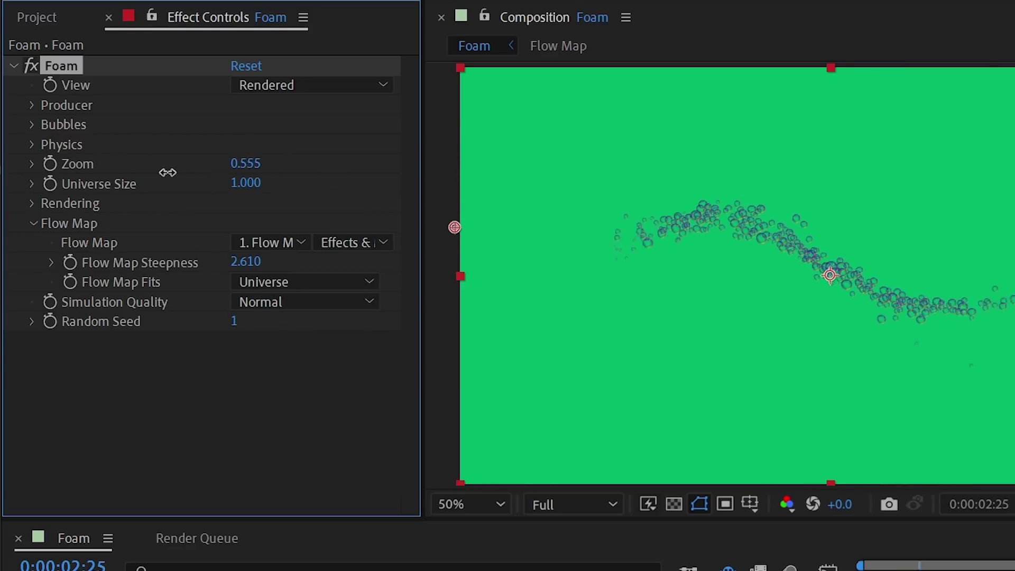
Inspect the Draft + Flow Map view with Screen fit, then restore Universe fit and Rendered view.
left_click(291, 86)
left_click(304, 132)
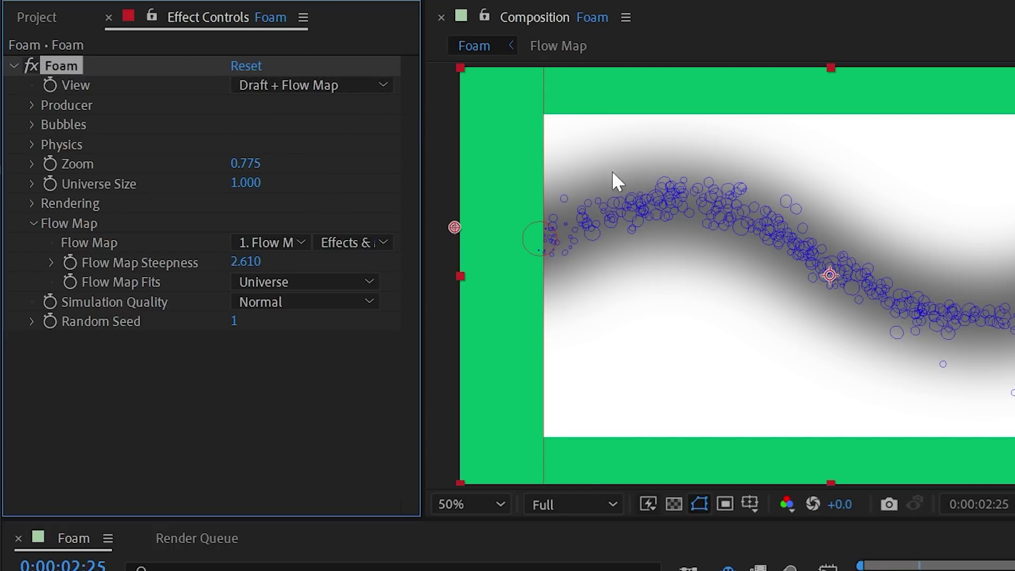
left_click(324, 281)
left_click(330, 331)
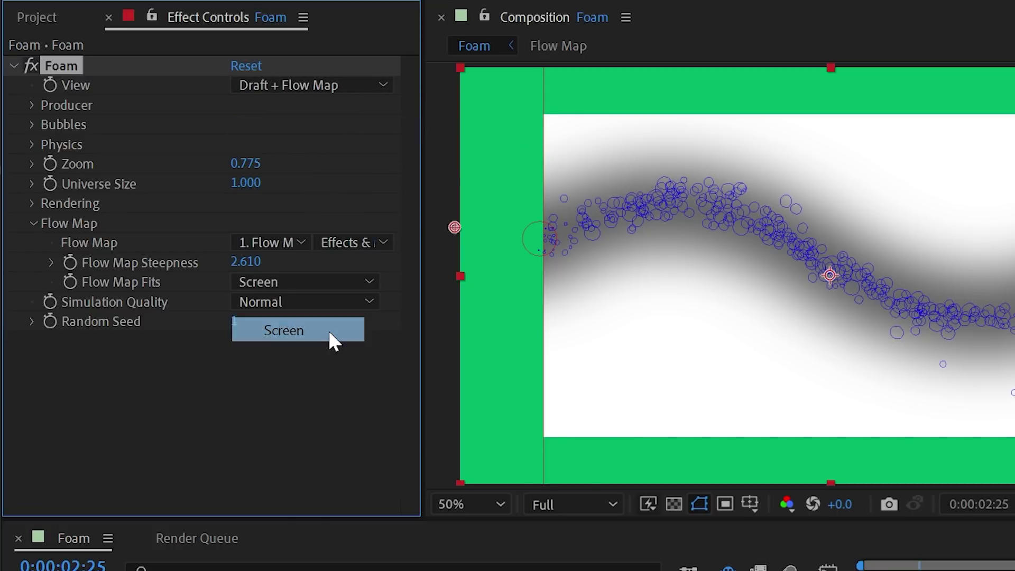
mouse_move(245, 163)
left_mouse_down()
mouse_move(220, 161)
mouse_move(319, 164)
mouse_move(233, 172)
mouse_move(296, 173)
mouse_move(181, 164)
mouse_move(255, 170)
left_mouse_up()
left_click(305, 282)
left_click(297, 303)
left_click(241, 86)
left_click(270, 158)
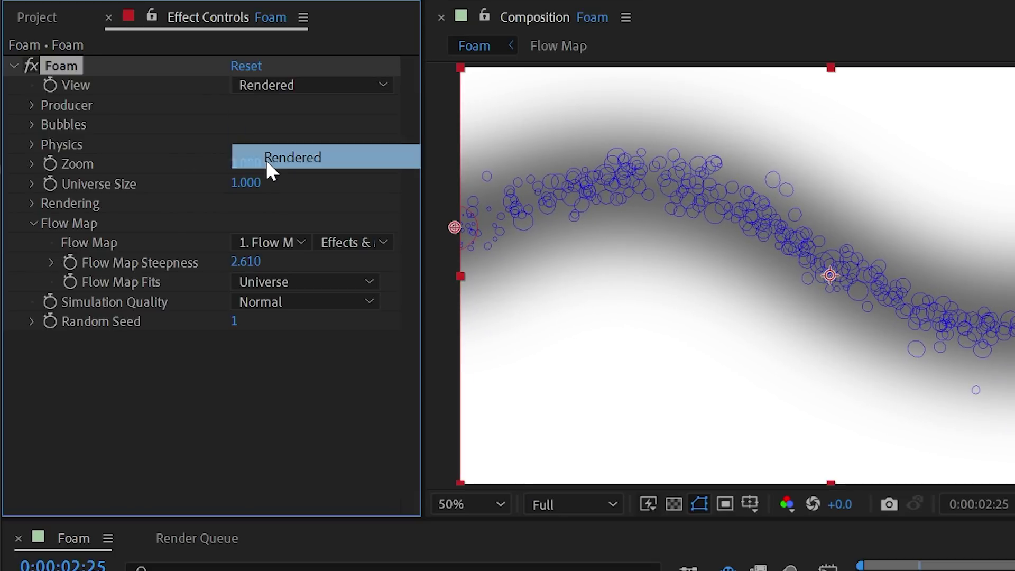
left_click(32, 224)
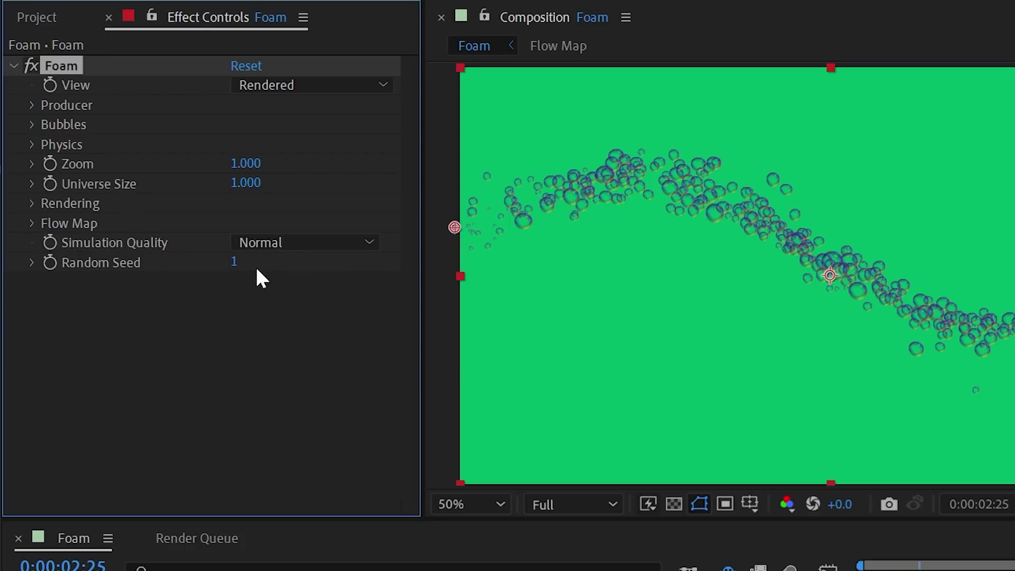
Set Simulation Quality to High and preview the foam from the start.
left_click(259, 242)
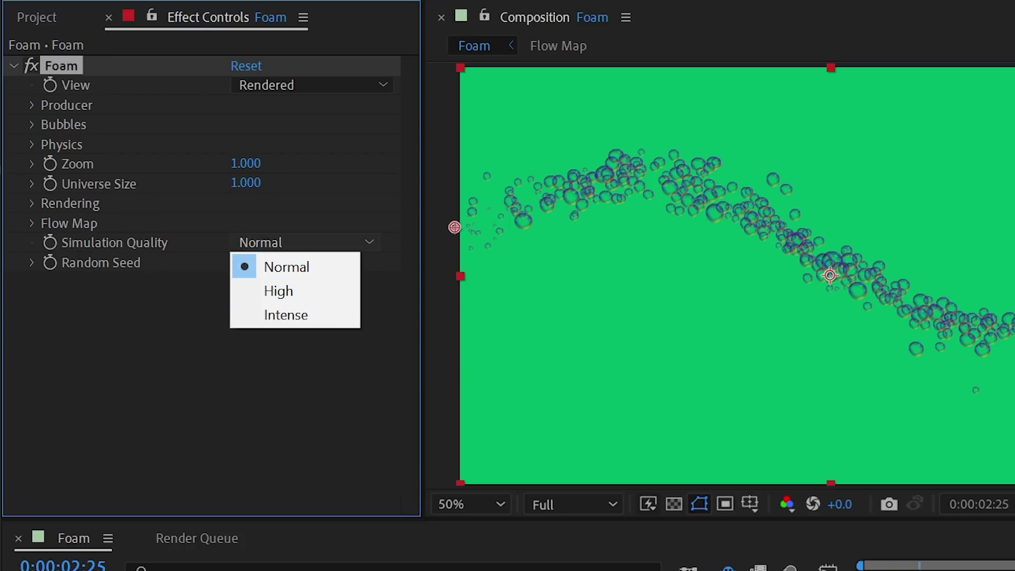
left_click_drag(888, 570, 862, 570)
key("space")
key("space")
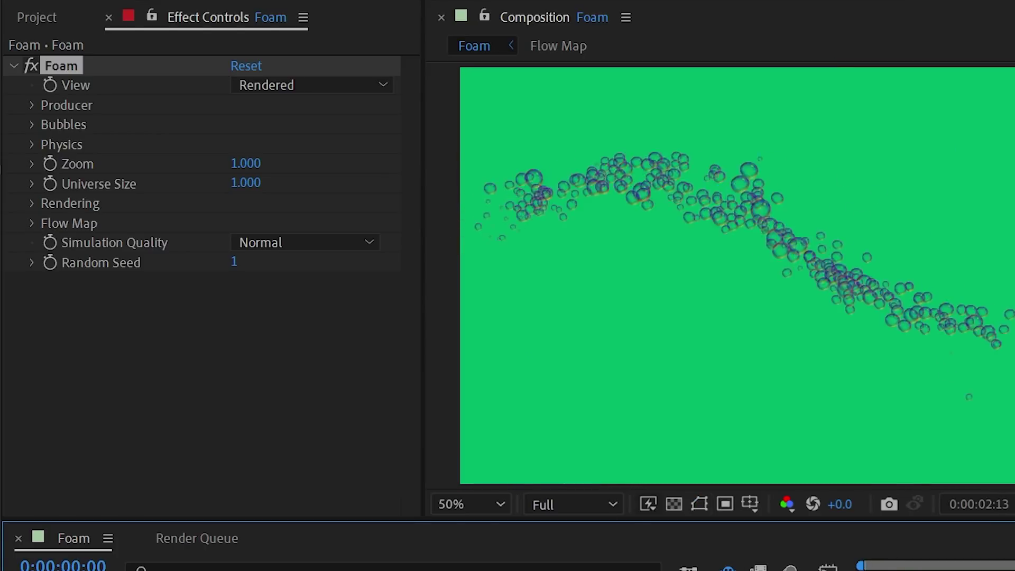
key("space")
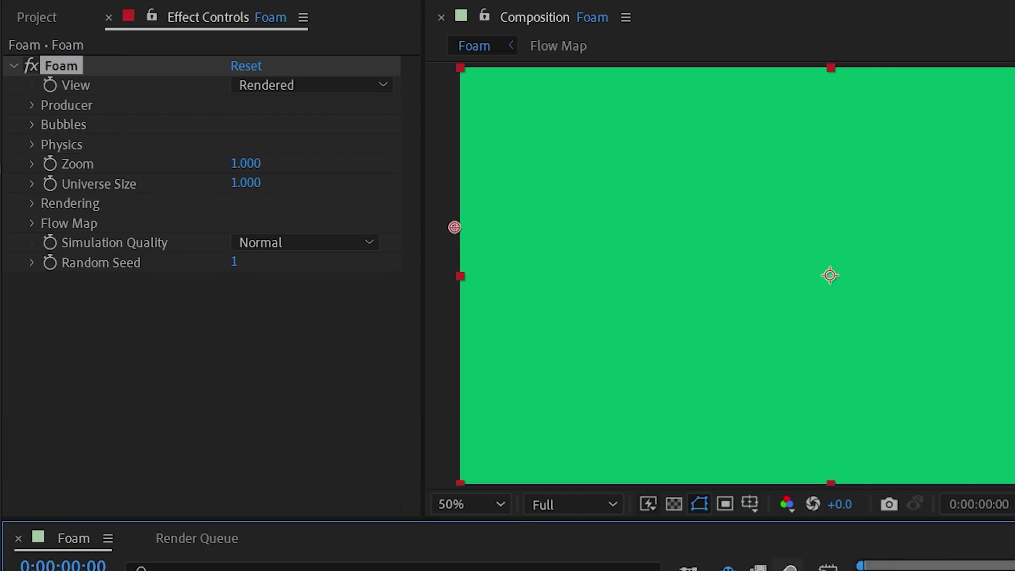
left_click(349, 242)
left_click(328, 290)
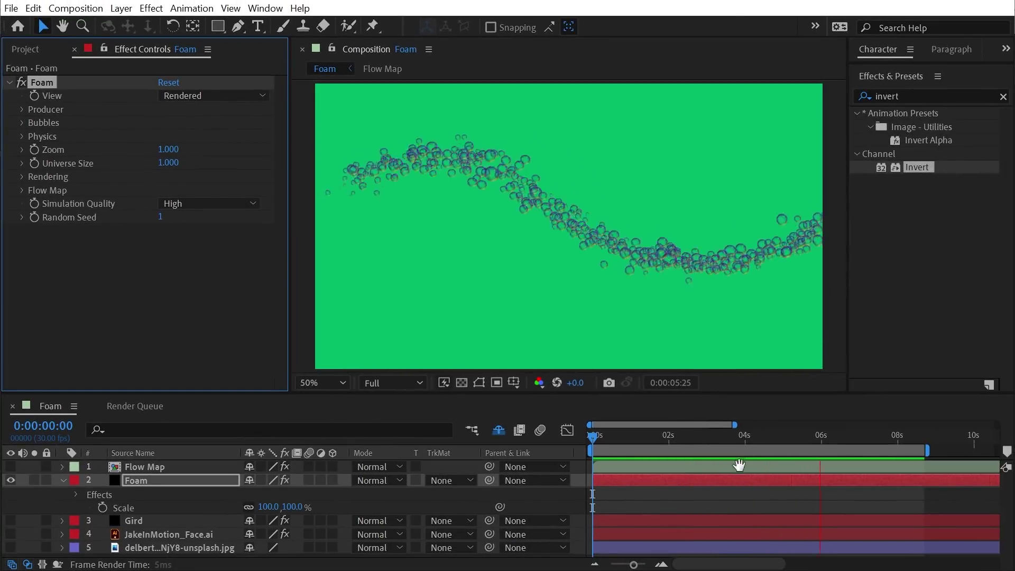
key("space")
Switch Simulation Quality to Intense, preview it, and set Random Seed to 6.
left_click(216, 202)
left_click(220, 256)
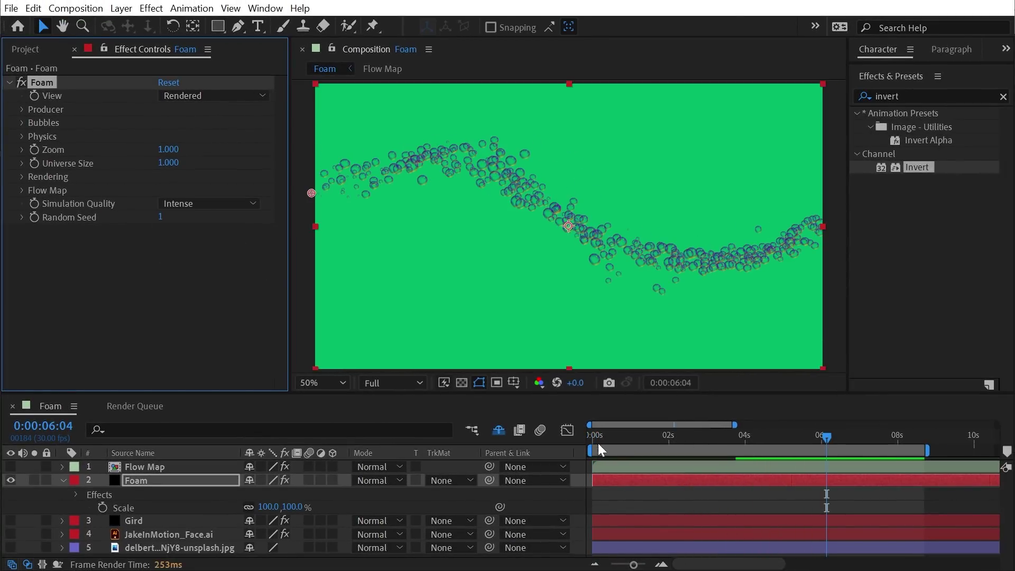
left_click_drag(616, 440, 539, 430)
key("space")
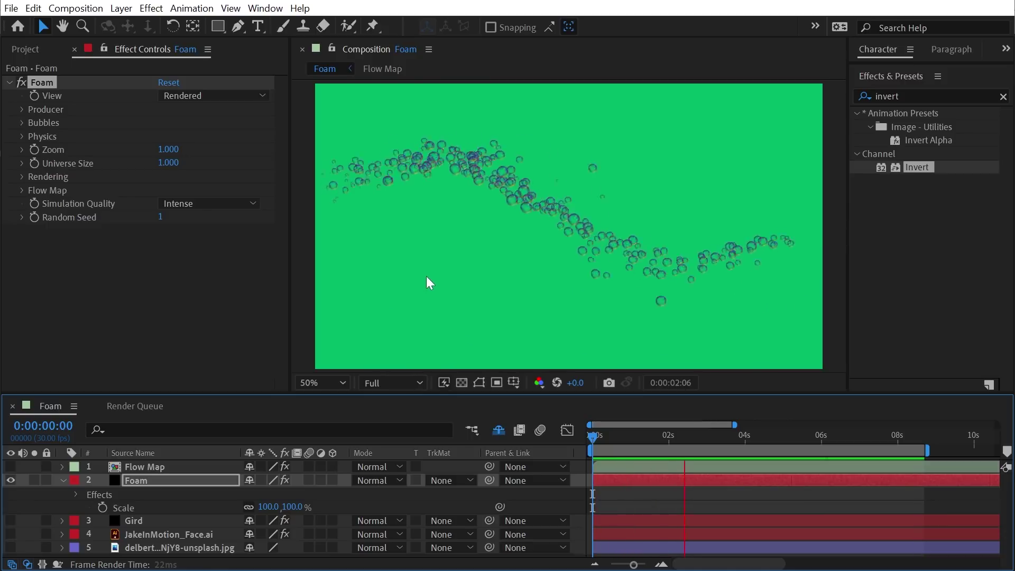
left_click(240, 247)
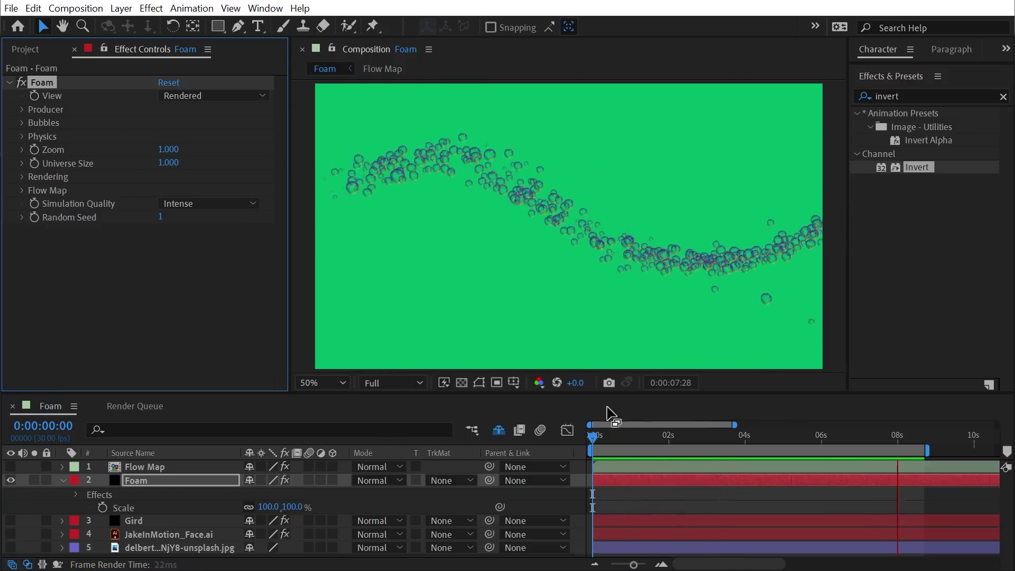
left_click(677, 439)
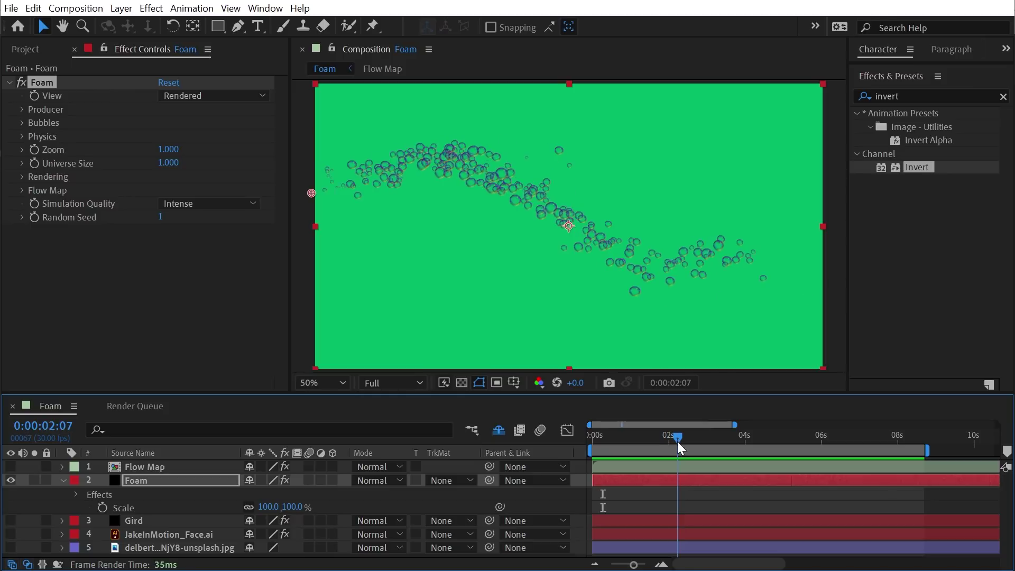
left_click_drag(165, 217, 169, 214)
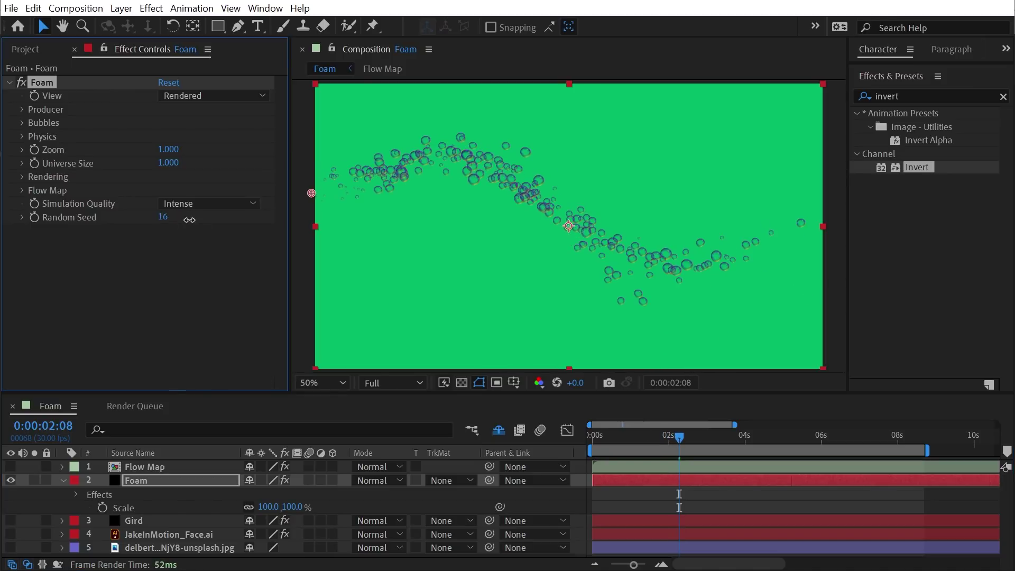
left_click_drag(189, 220, 159, 228)
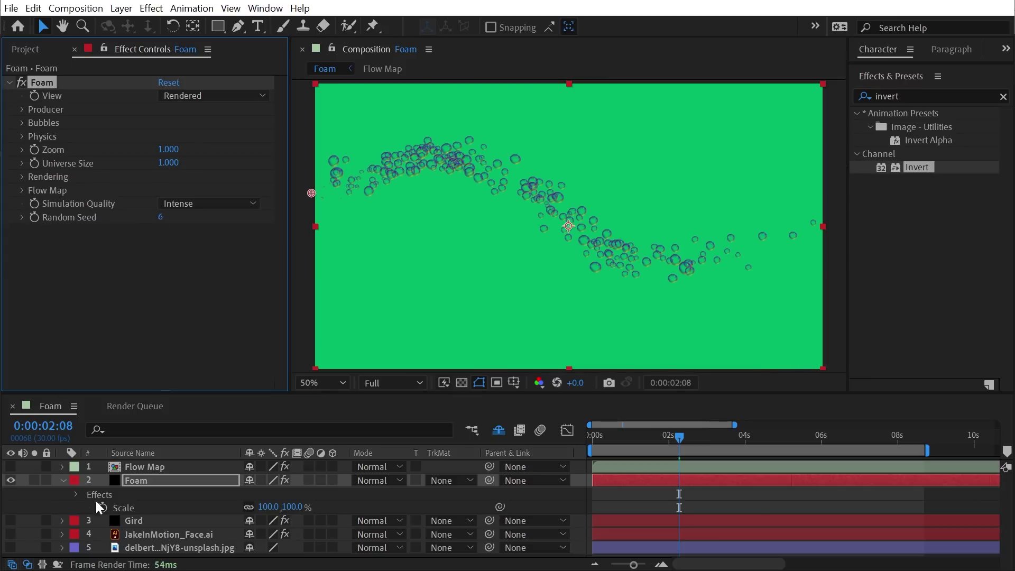
left_click(140, 481)
key("ctrl+d")
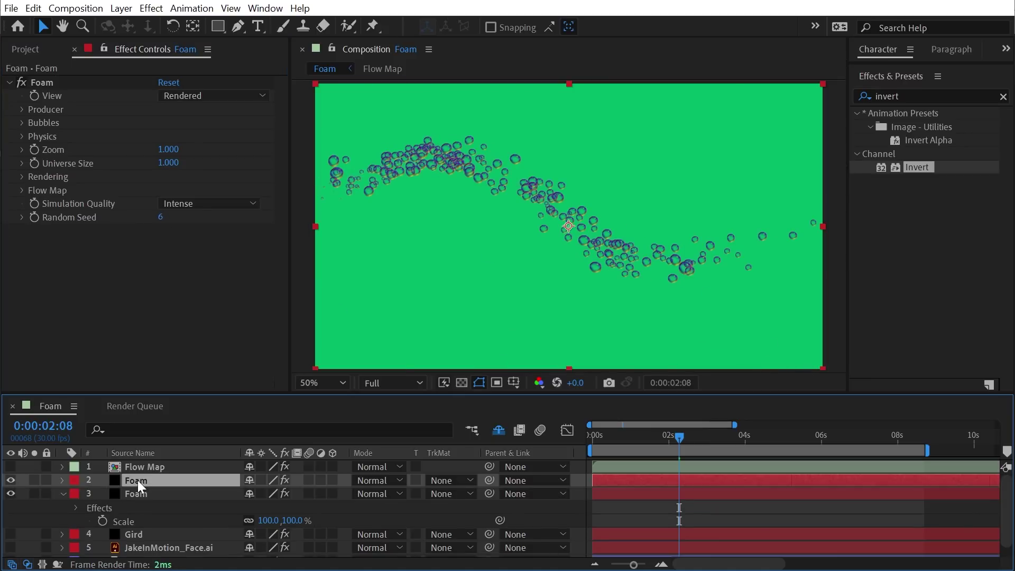
left_click(23, 122)
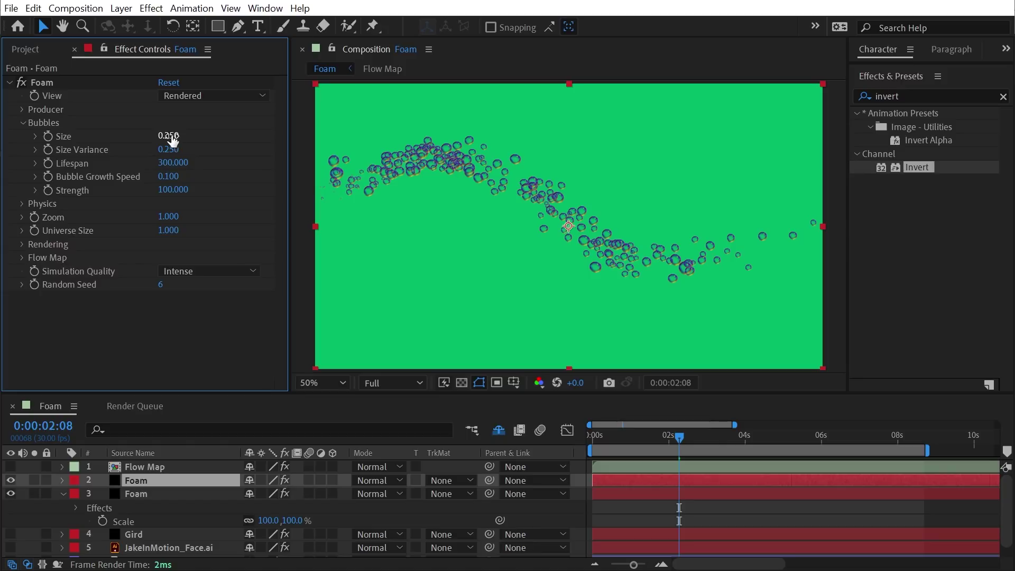
left_click_drag(172, 136, 256, 136)
left_click(22, 109)
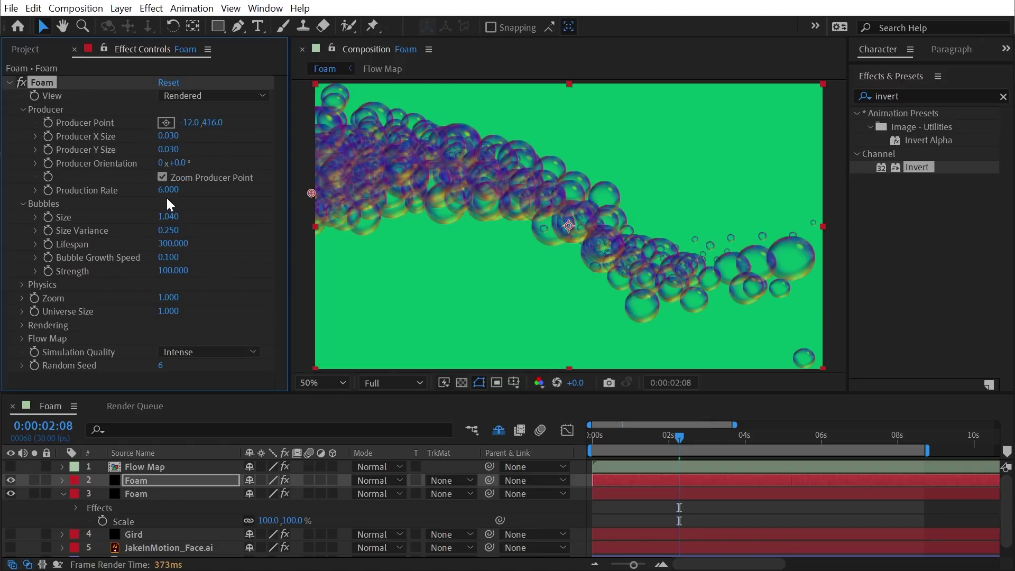
left_click_drag(129, 191, 93, 190)
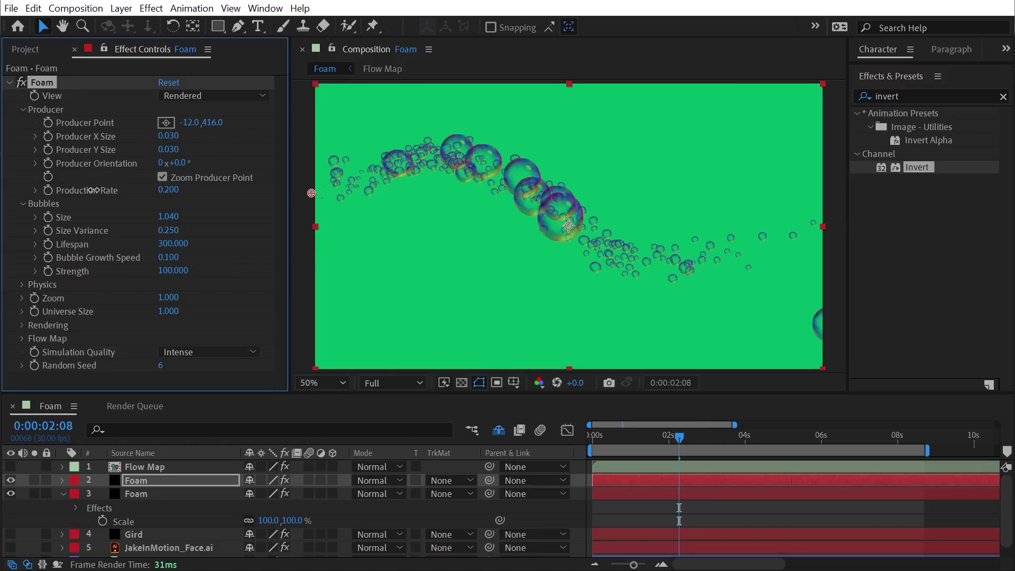
left_click(23, 109)
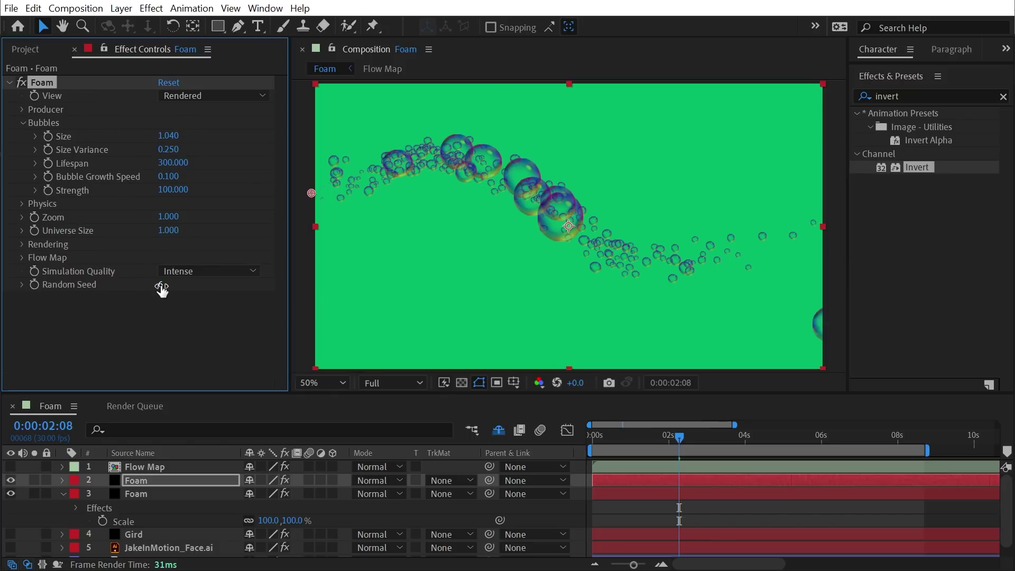
left_click_drag(161, 288, 156, 285)
key("Home")
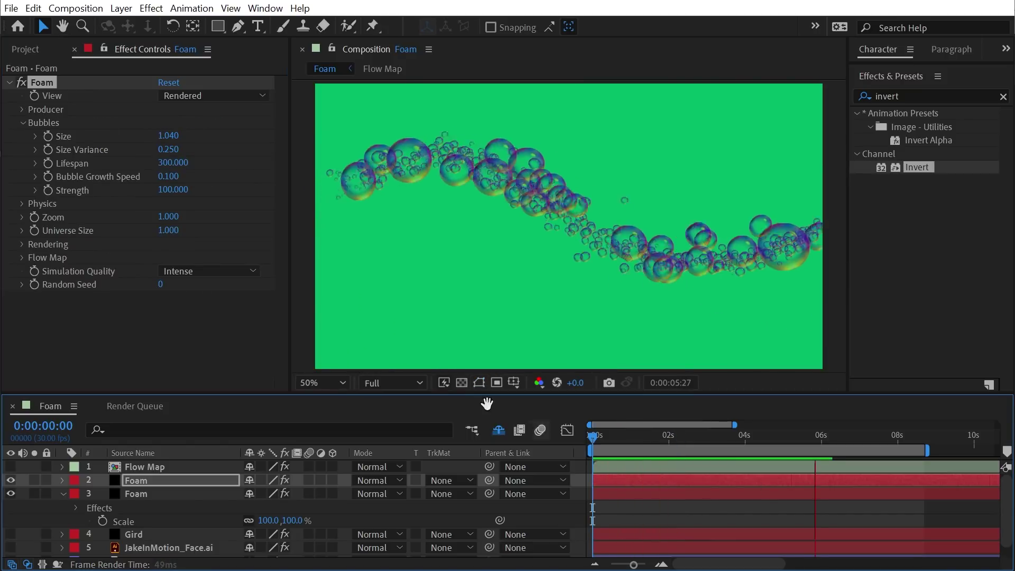
key("space")
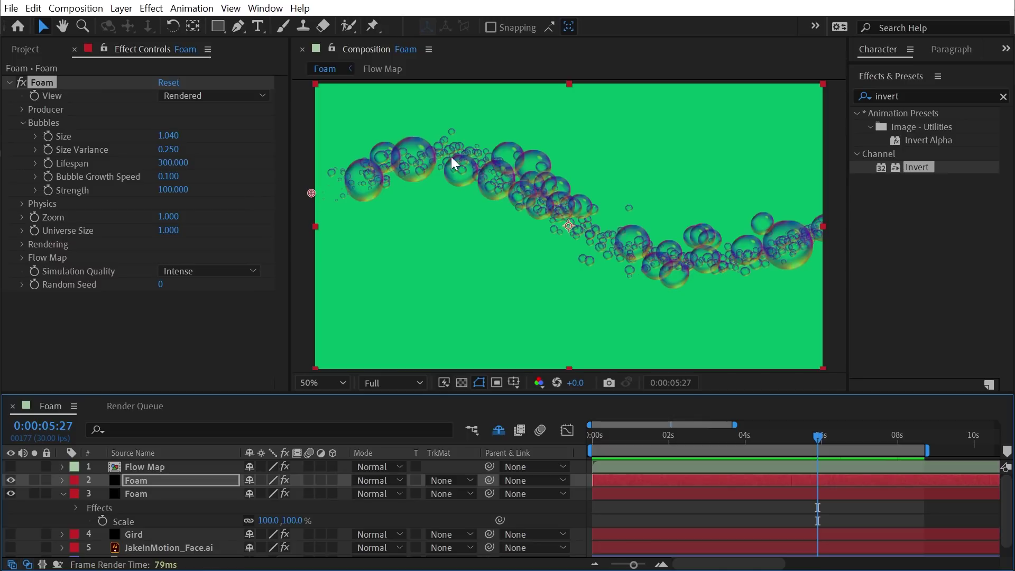
left_click(21, 244)
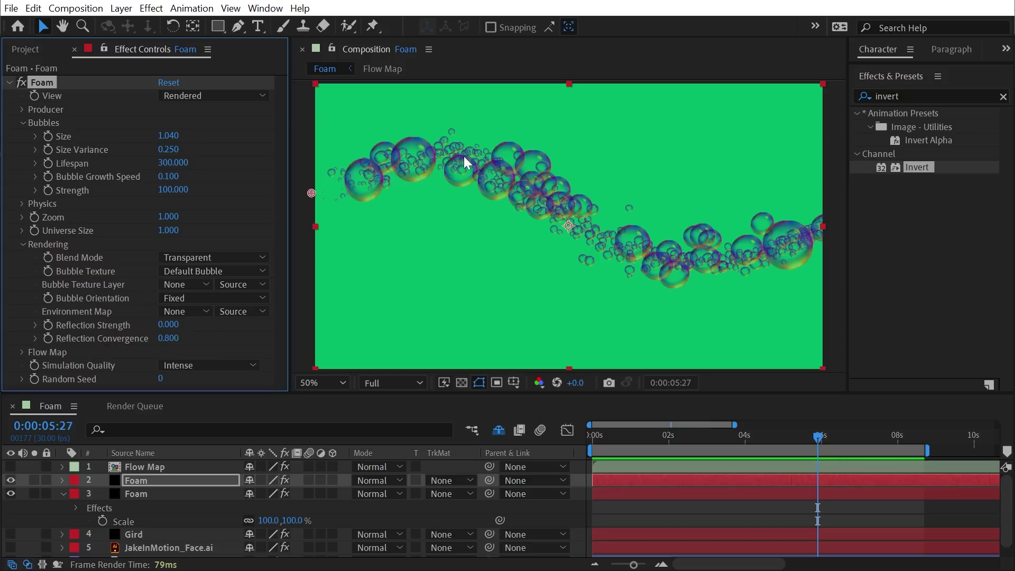
left_click(22, 205)
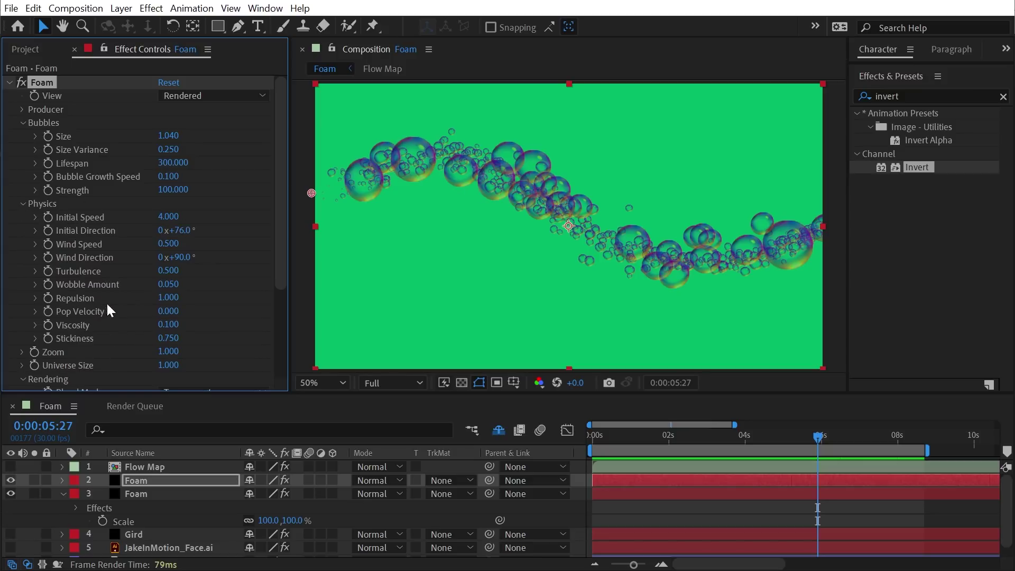
left_click(168, 286)
type("0")
key("Return")
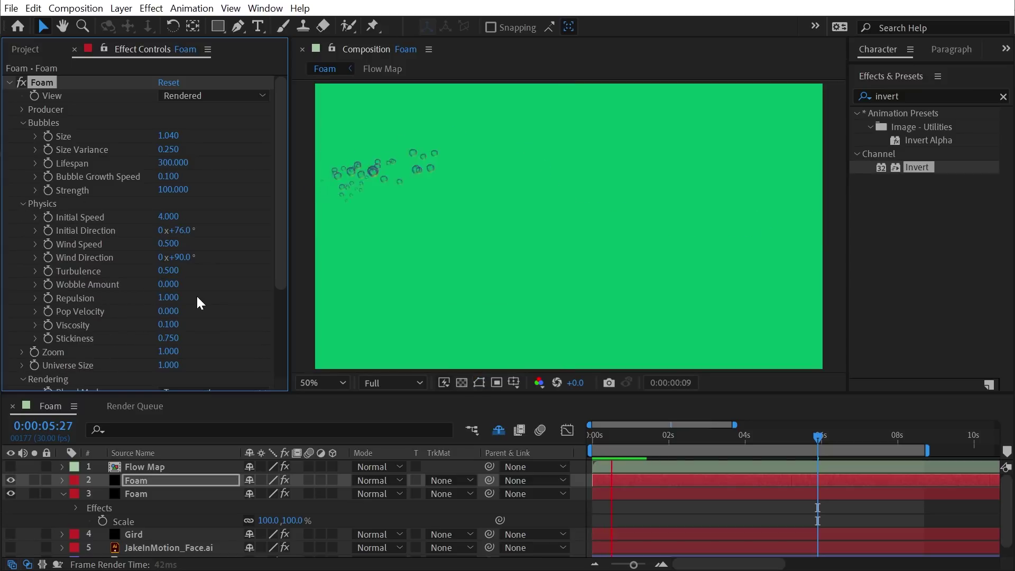
key("Delete")
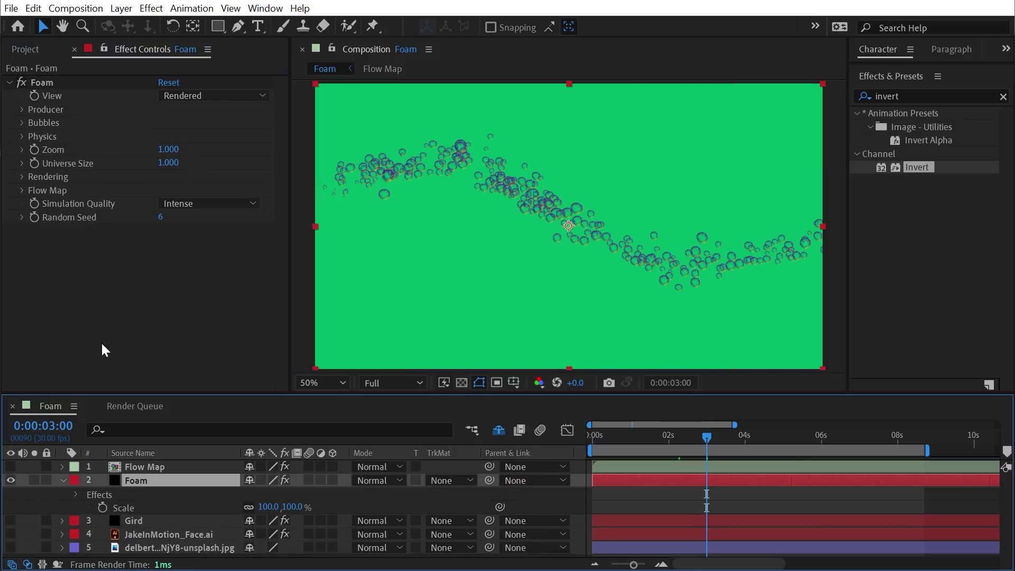
Set Bubble Texture to User Defined using the JakeInMotion_Face.ai layer.
left_click(22, 177)
left_click(212, 203)
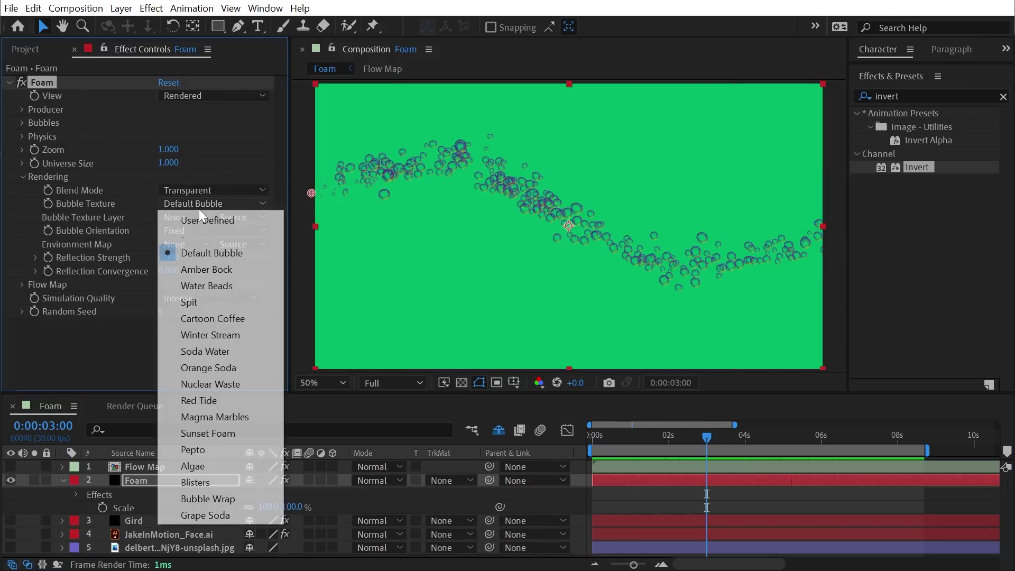
left_click(185, 217)
left_click(183, 217)
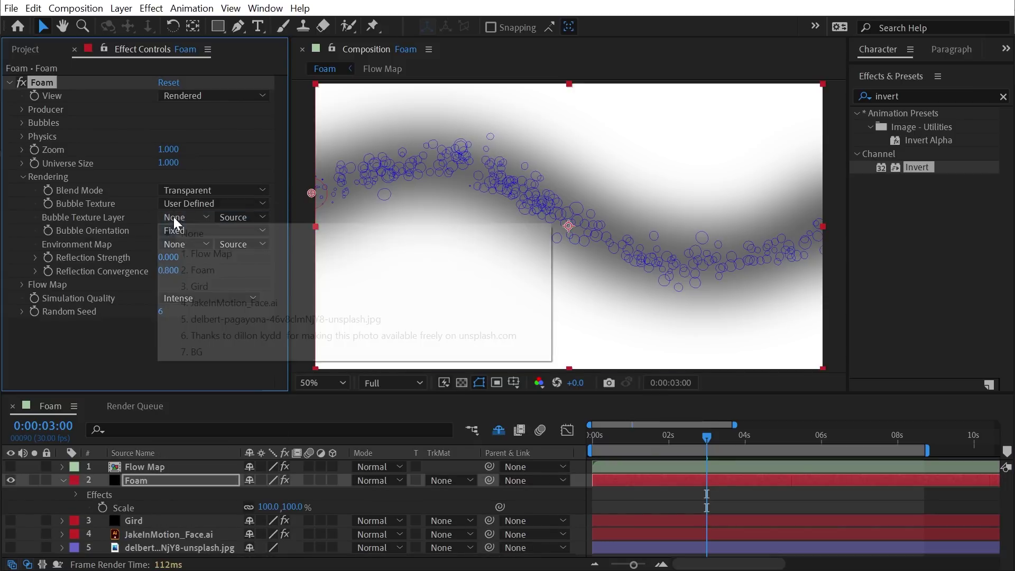
left_click(221, 305)
Enlarge the bubbles to Size 0.730 and lower the Production Rate for fewer face bubbles.
left_click(22, 123)
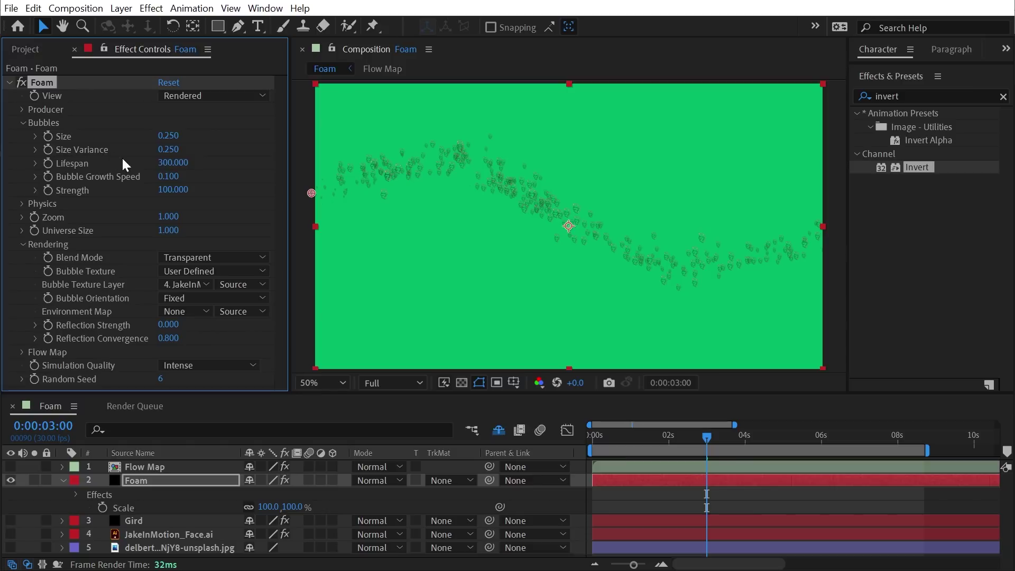
left_click_drag(169, 135, 204, 140)
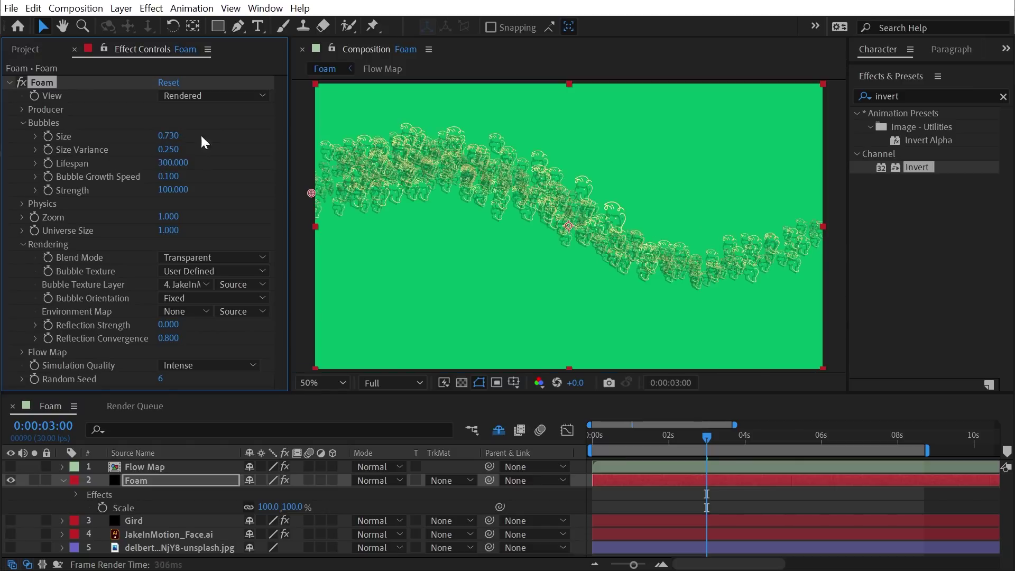
left_click(22, 110)
left_click_drag(170, 191, 136, 191)
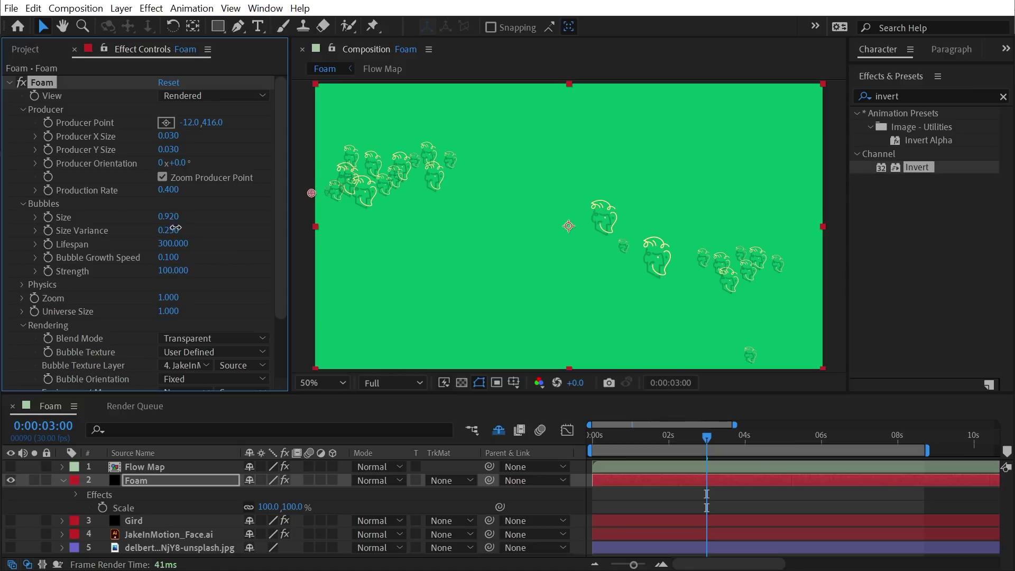
left_click(23, 203)
left_click(22, 110)
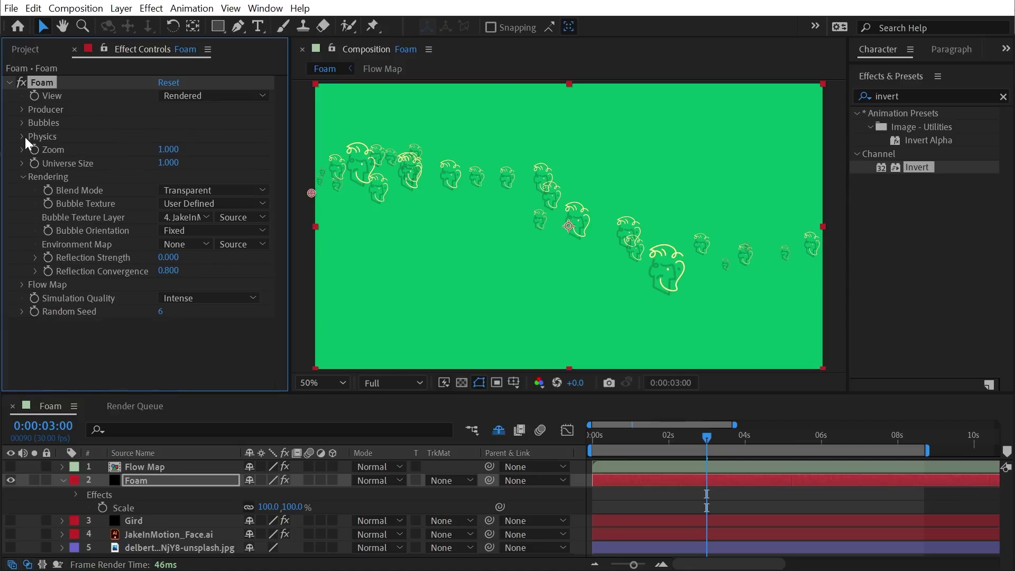
Set Wobble Amount to 0 and preview the face bubbles from the start.
left_click(22, 136)
left_click_drag(170, 226, 54, 230)
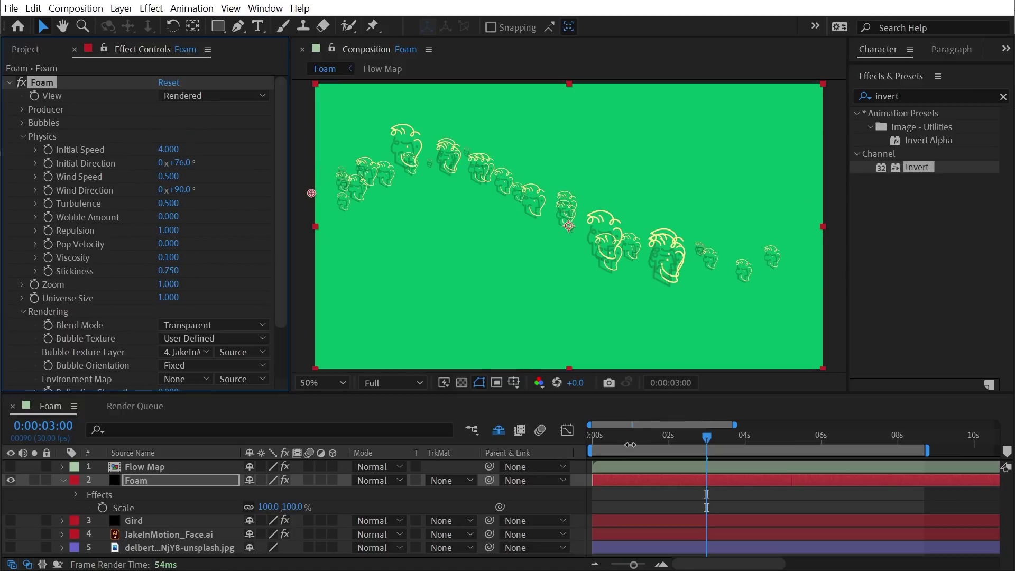
left_click(593, 439)
key("space")
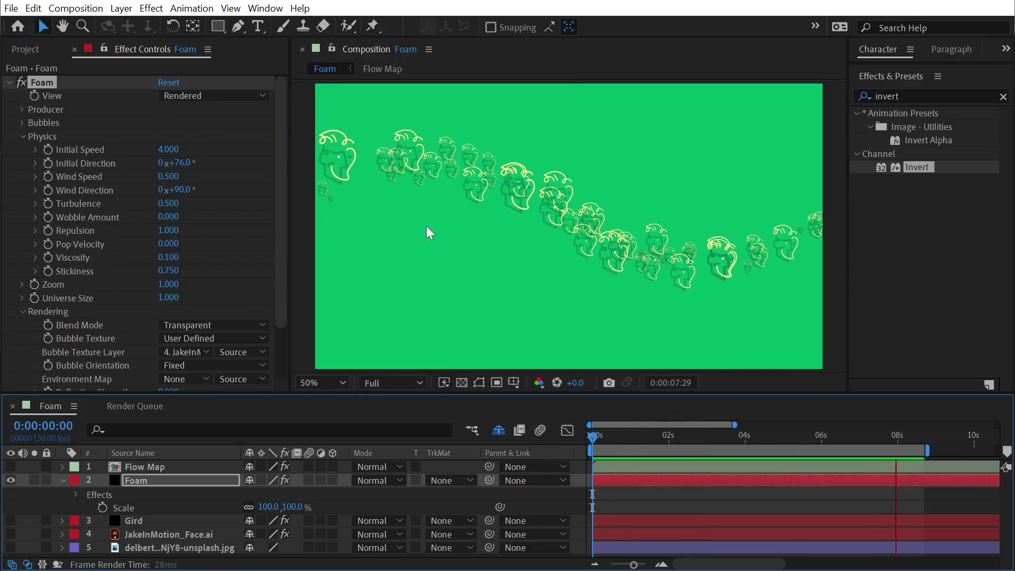